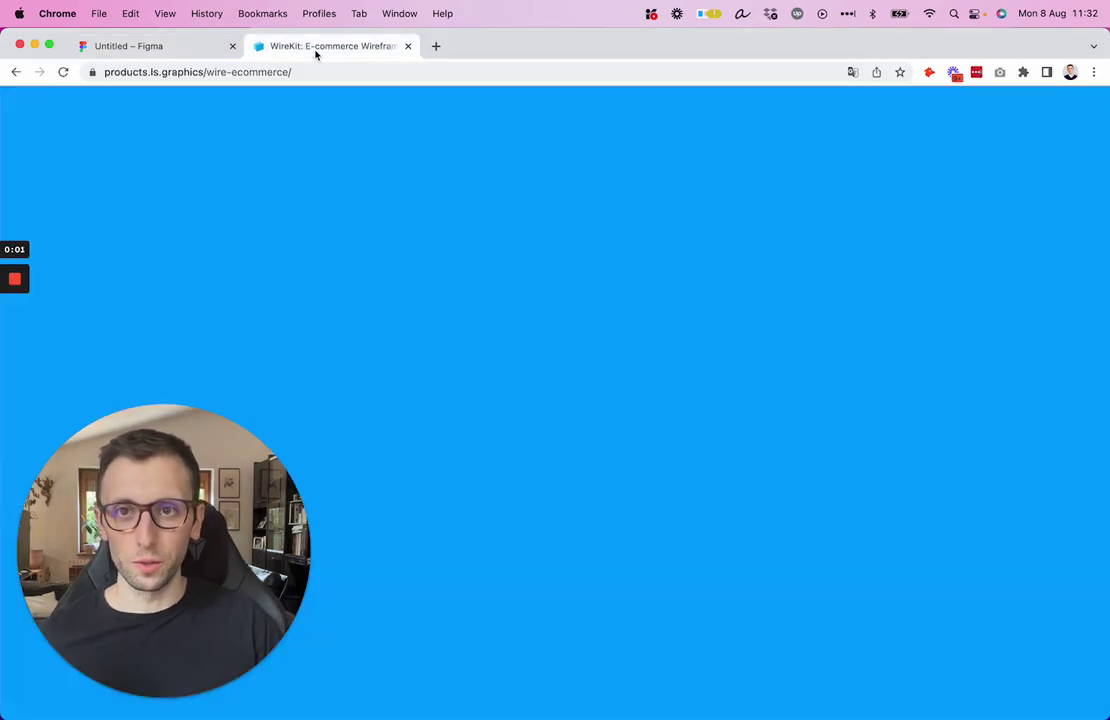
Step: Examine the Apple iPhone 12 product page mockup on the WireKit e-commerce wireframe page
{"action": "scroll", "coordinate": [412, 236], "scroll_direction": "down", "scroll_amount": 7}
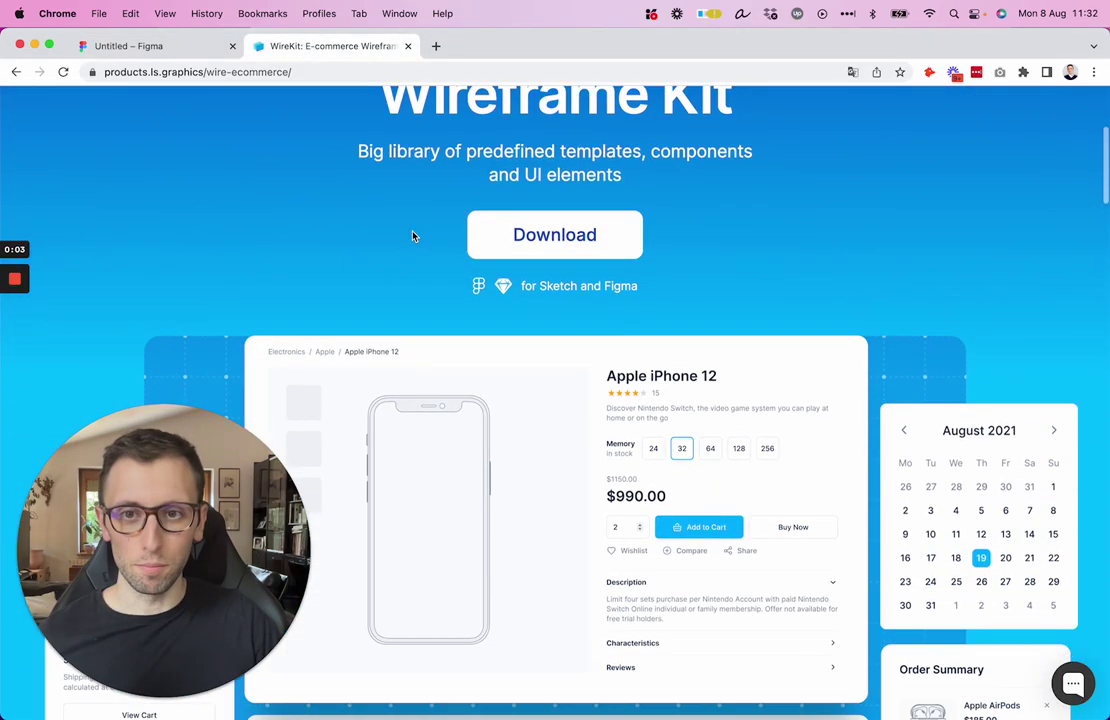
{"action": "scroll", "coordinate": [410, 237], "scroll_direction": "down", "scroll_amount": 2}
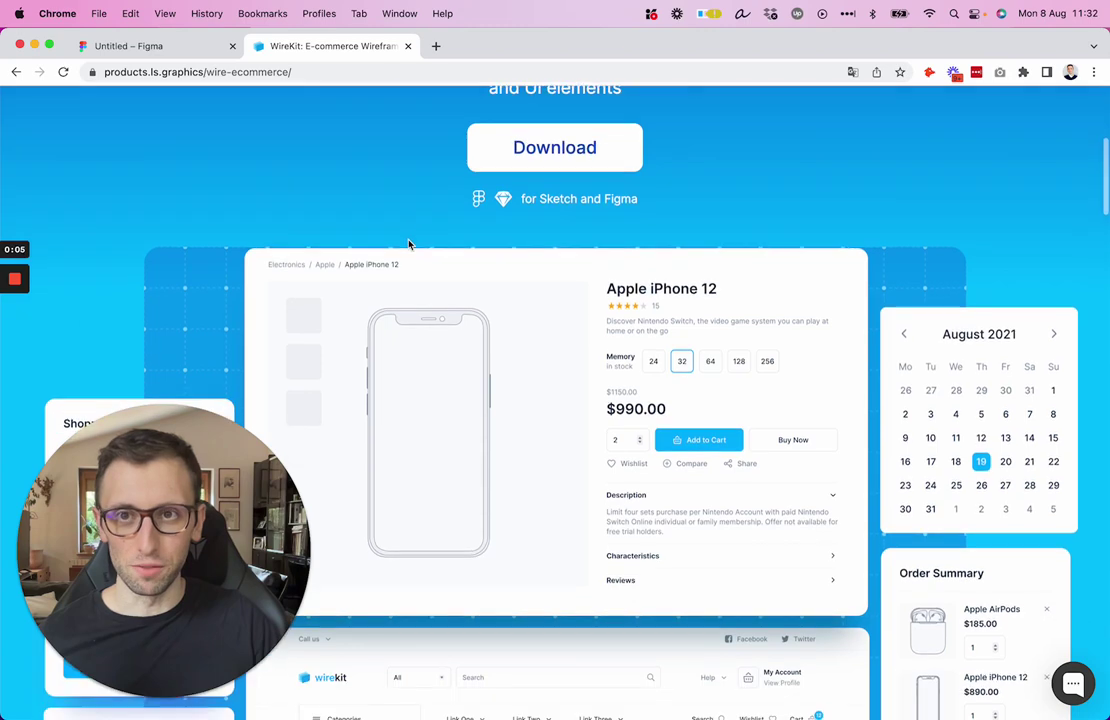
{"action": "scroll", "coordinate": [409, 240], "scroll_direction": "up", "scroll_amount": 1}
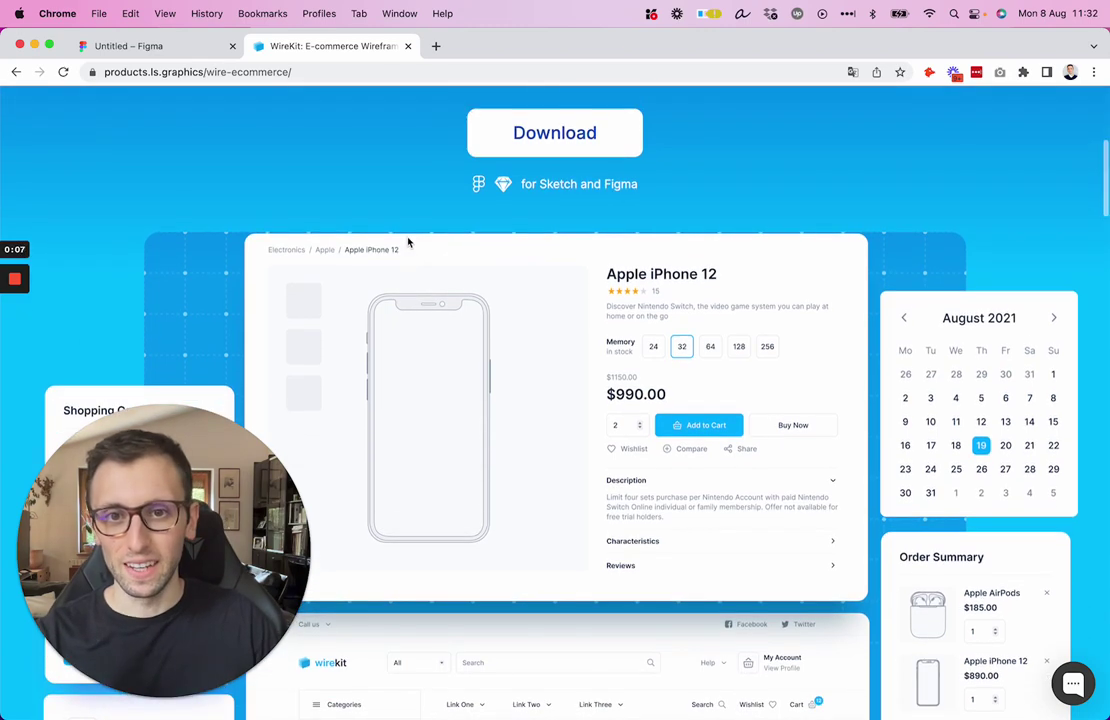
{"action": "scroll", "coordinate": [270, 149], "scroll_direction": "up", "scroll_amount": 1}
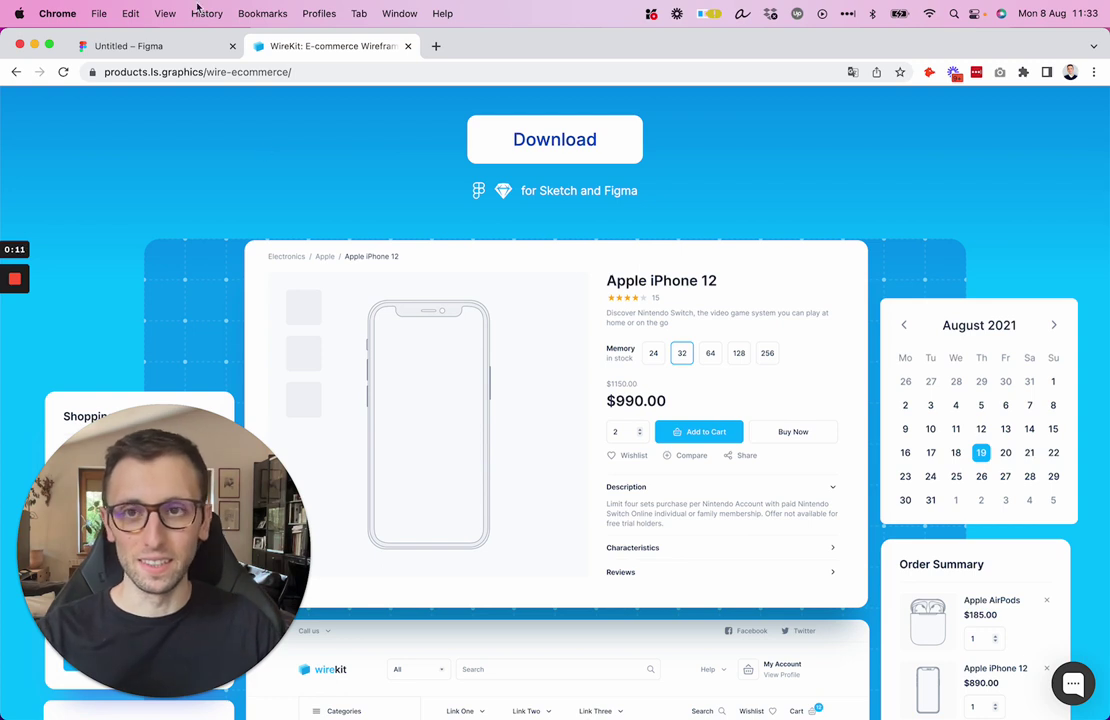
Step: Switch to the untitled Figma file and add a frame with the Desktop preset, 1440 × 1024
{"action": "left_click", "coordinate": [168, 50]}
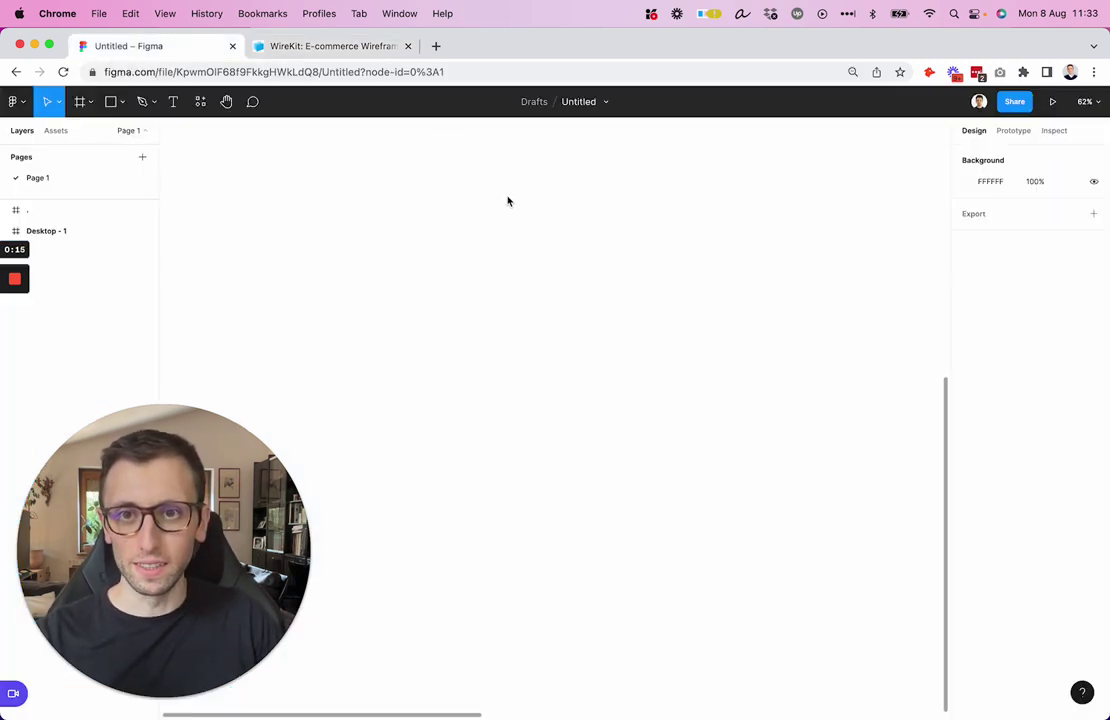
{"action": "left_click", "coordinate": [82, 104]}
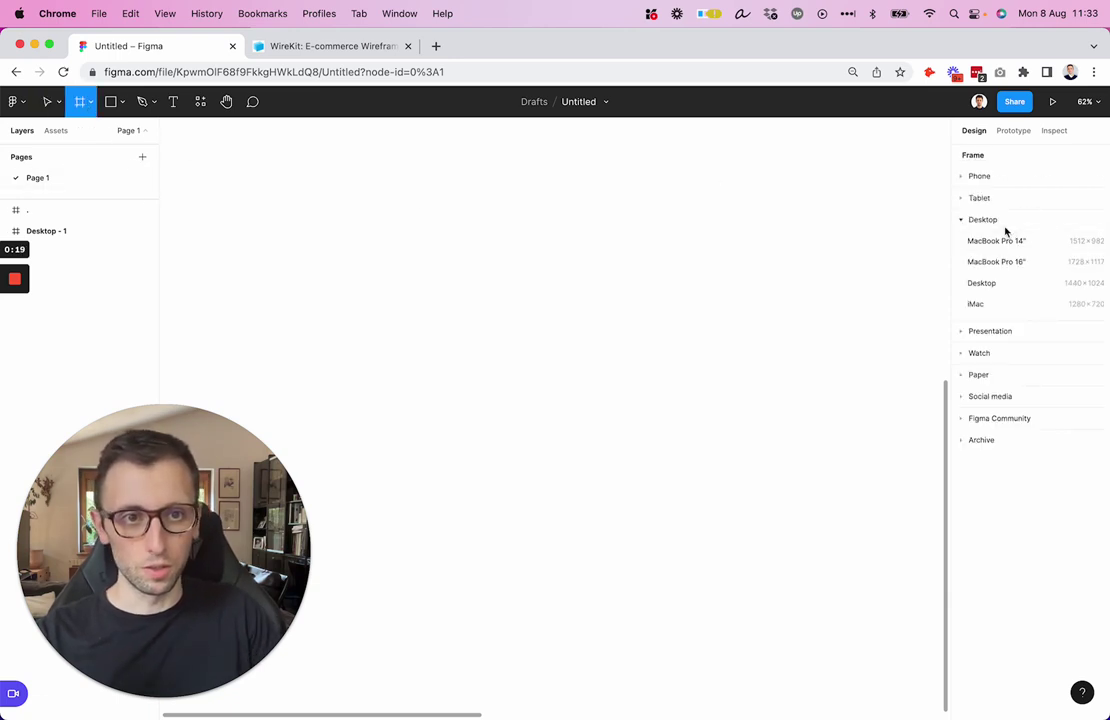
{"action": "left_click", "coordinate": [997, 285]}
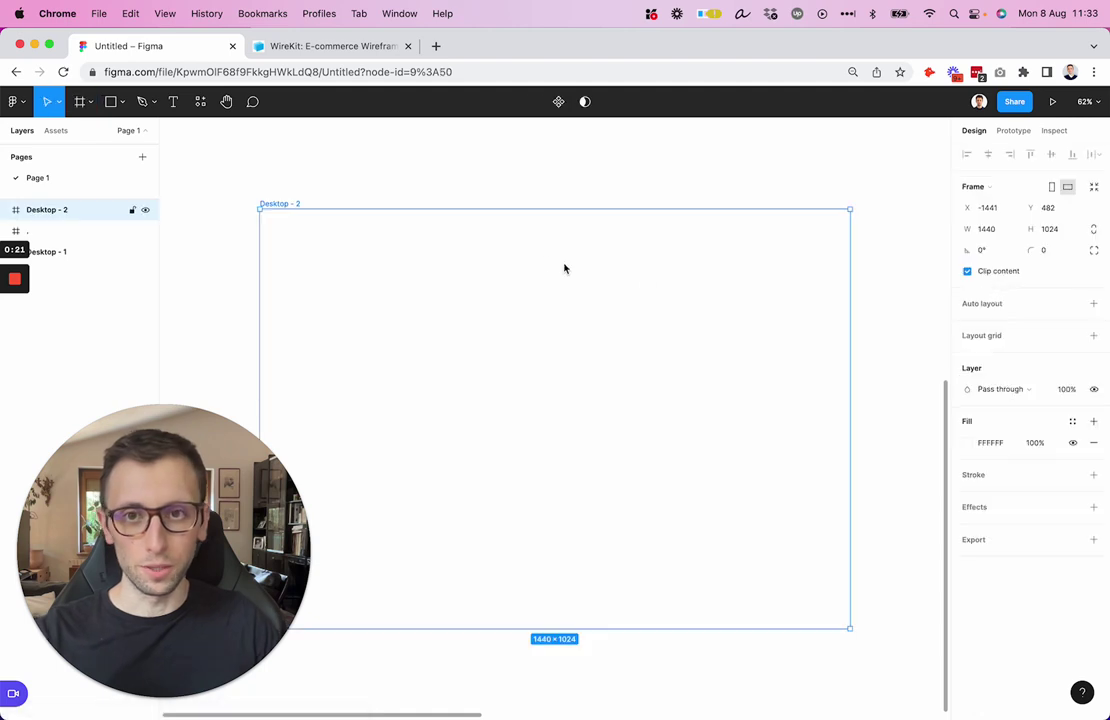
Step: Set the page's background colour to light grey F5F5F5
{"action": "scroll", "coordinate": [531, 232], "scroll_direction": "down", "scroll_amount": 3}
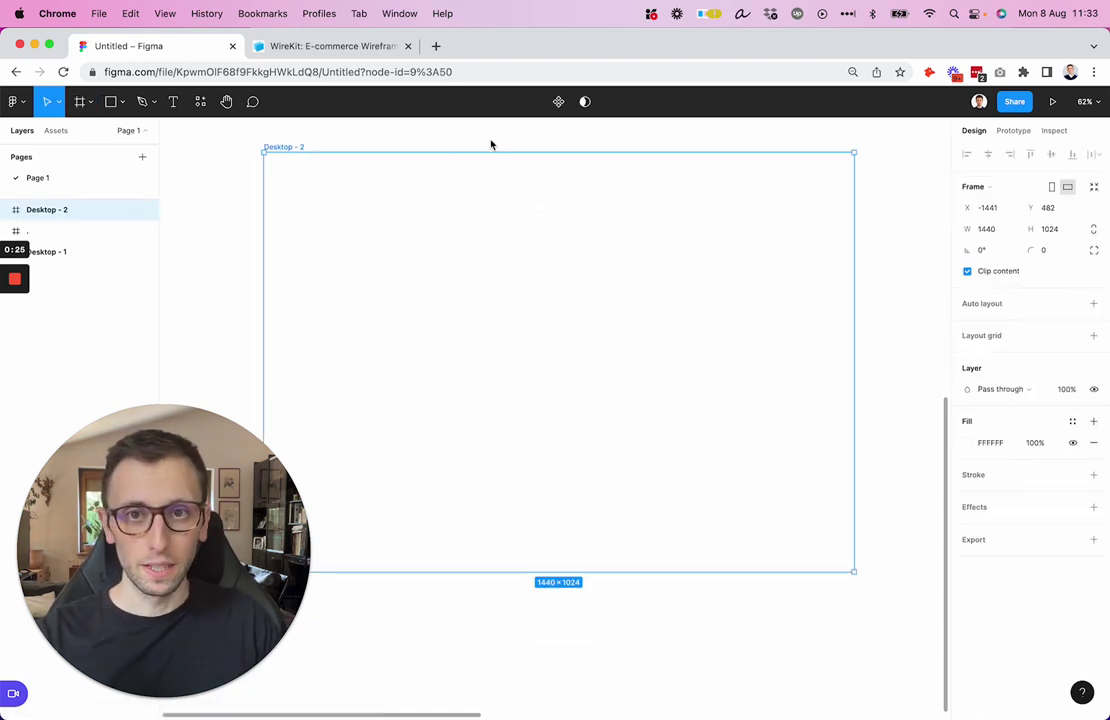
{"action": "left_click", "coordinate": [698, 131]}
{"action": "left_click", "coordinate": [968, 181]}
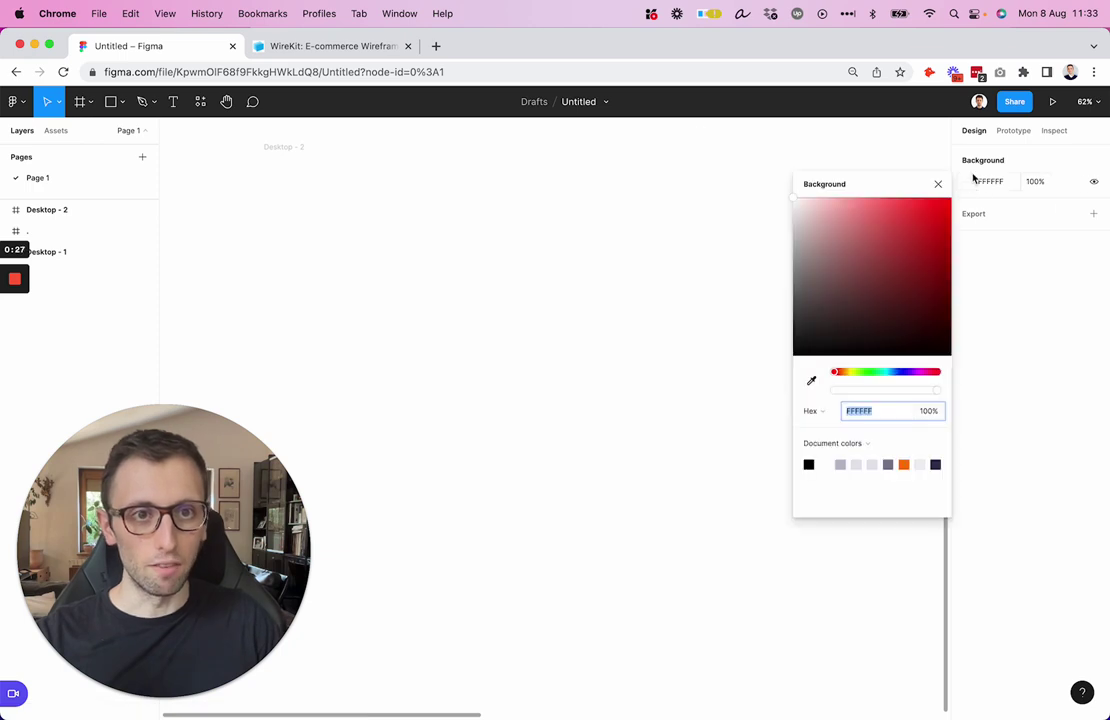
{"action": "left_click", "coordinate": [793, 204]}
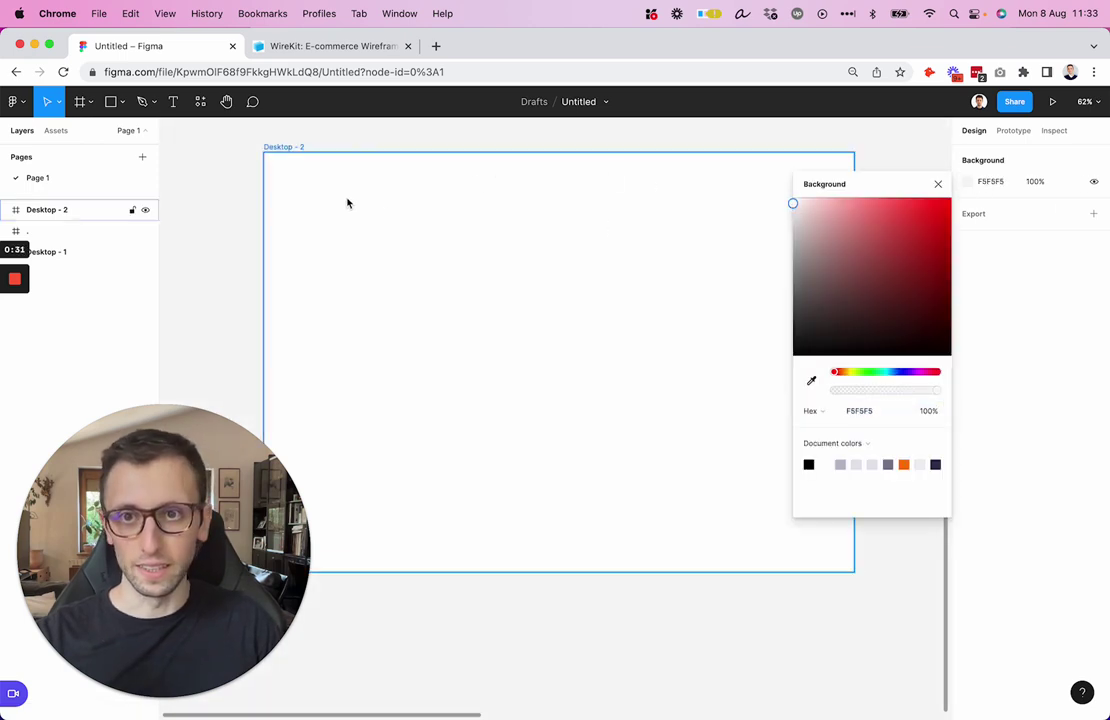
Step: Rename the new desktop frame as 1
{"action": "left_click", "coordinate": [602, 190]}
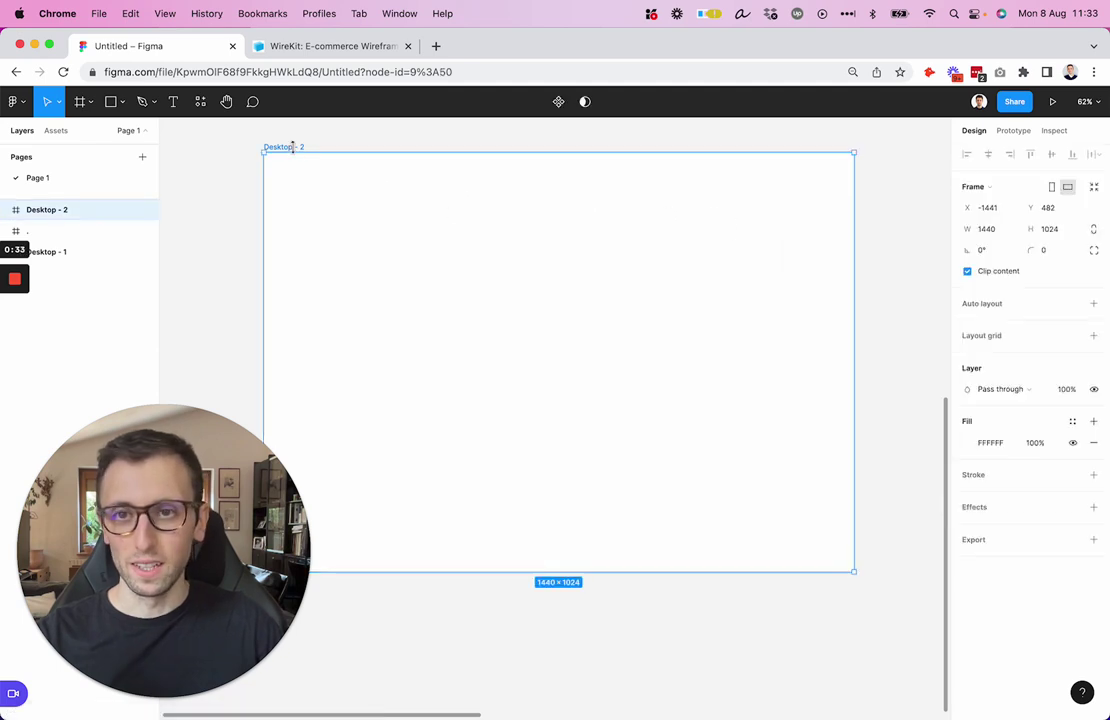
{"action": "scroll", "coordinate": [314, 186], "scroll_direction": "up", "scroll_amount": 2}
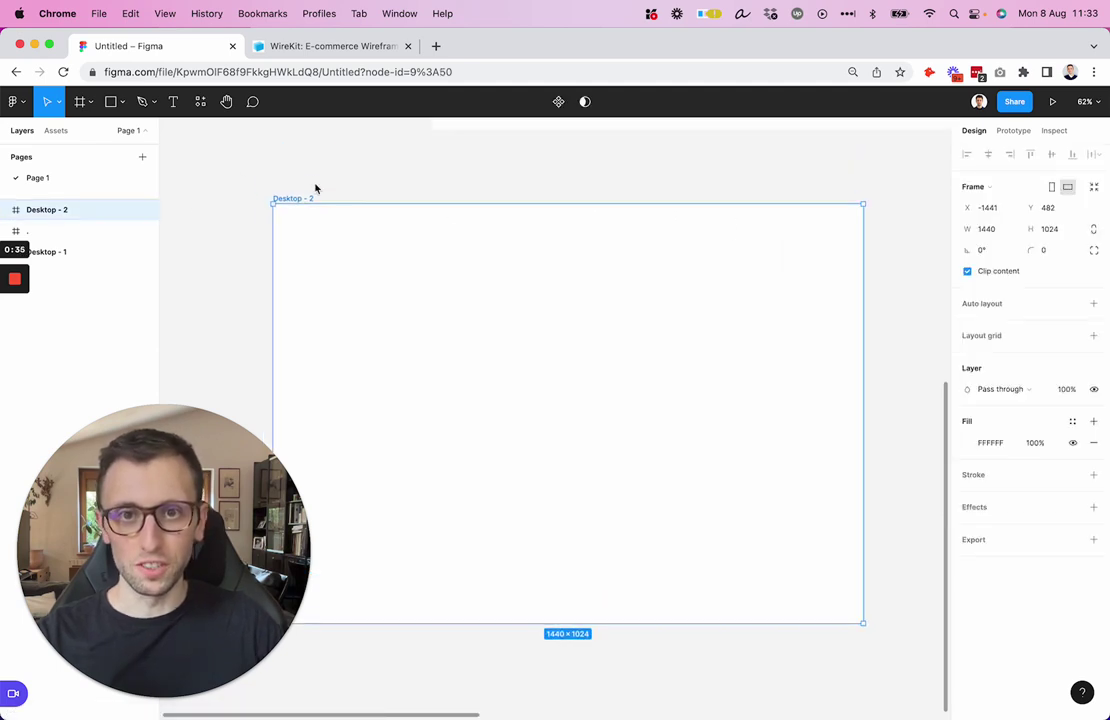
{"action": "scroll", "coordinate": [316, 187], "scroll_direction": "up", "scroll_amount": 3, "text": "ctrl"}
{"action": "scroll", "coordinate": [318, 188], "scroll_direction": "down", "scroll_amount": 1, "text": "ctrl"}
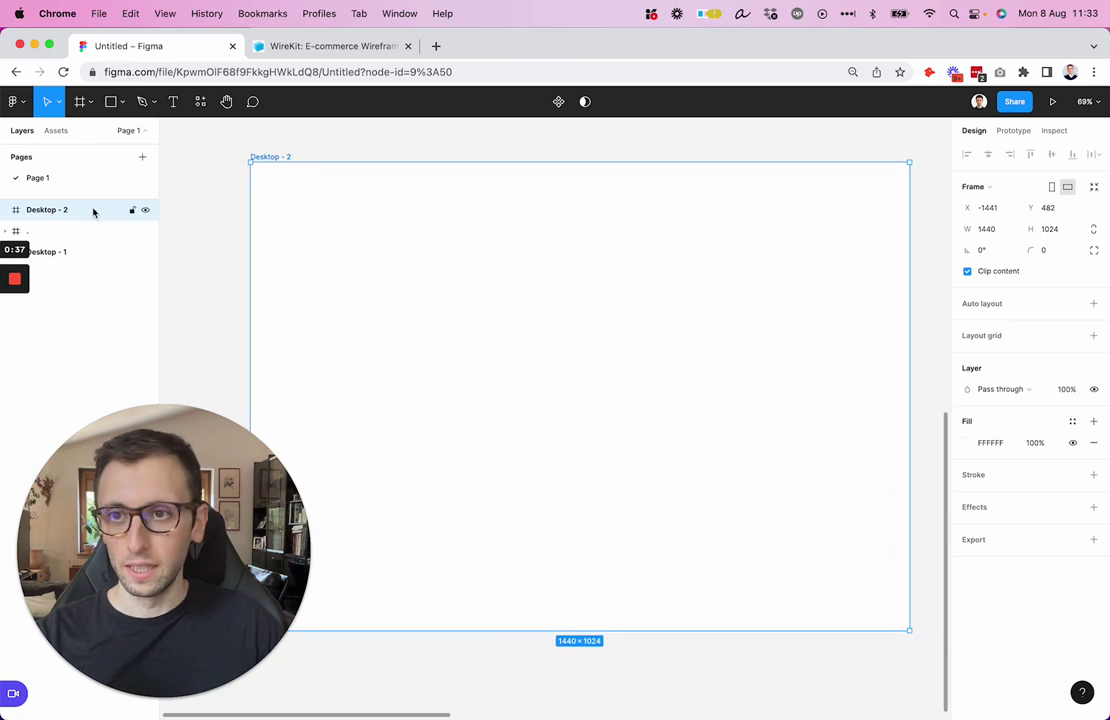
{"action": "double_click", "coordinate": [57, 212]}
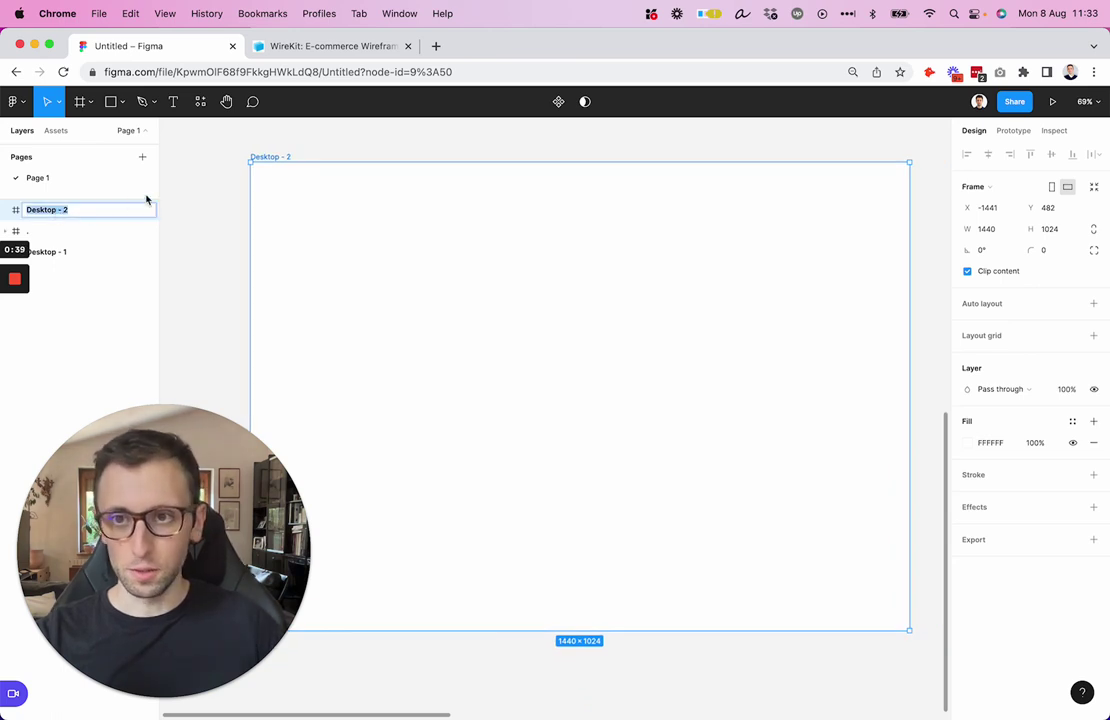
{"action": "type", "text": "1"}
{"action": "key", "text": "Return"}
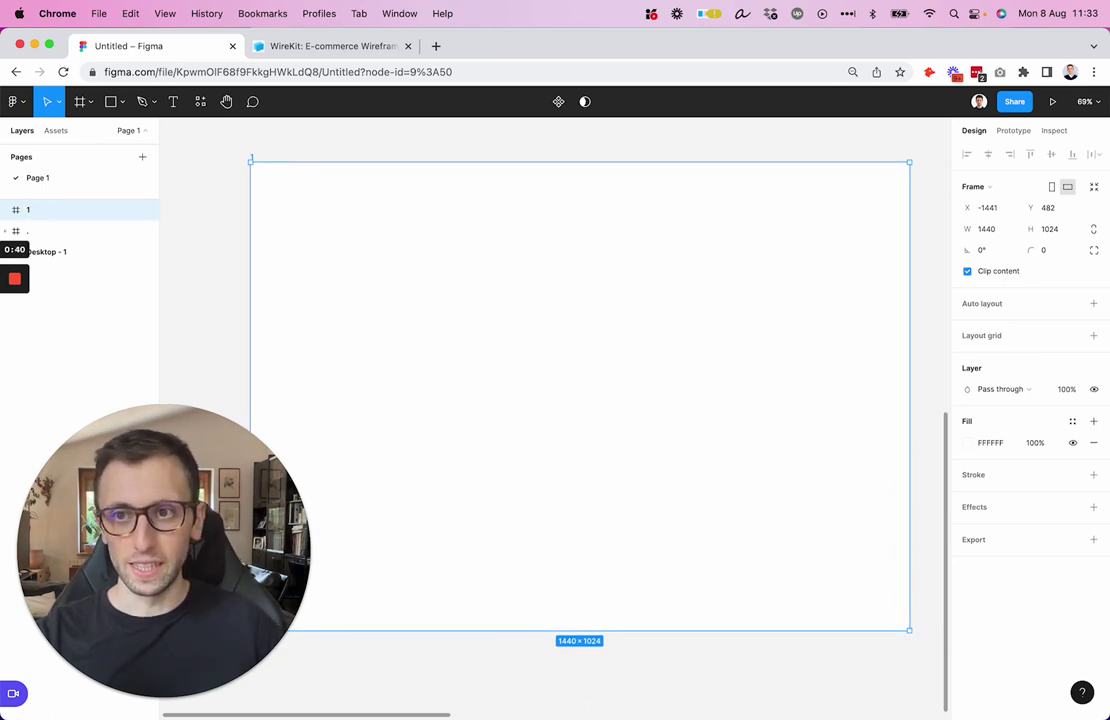
{"action": "left_click", "coordinate": [238, 132]}
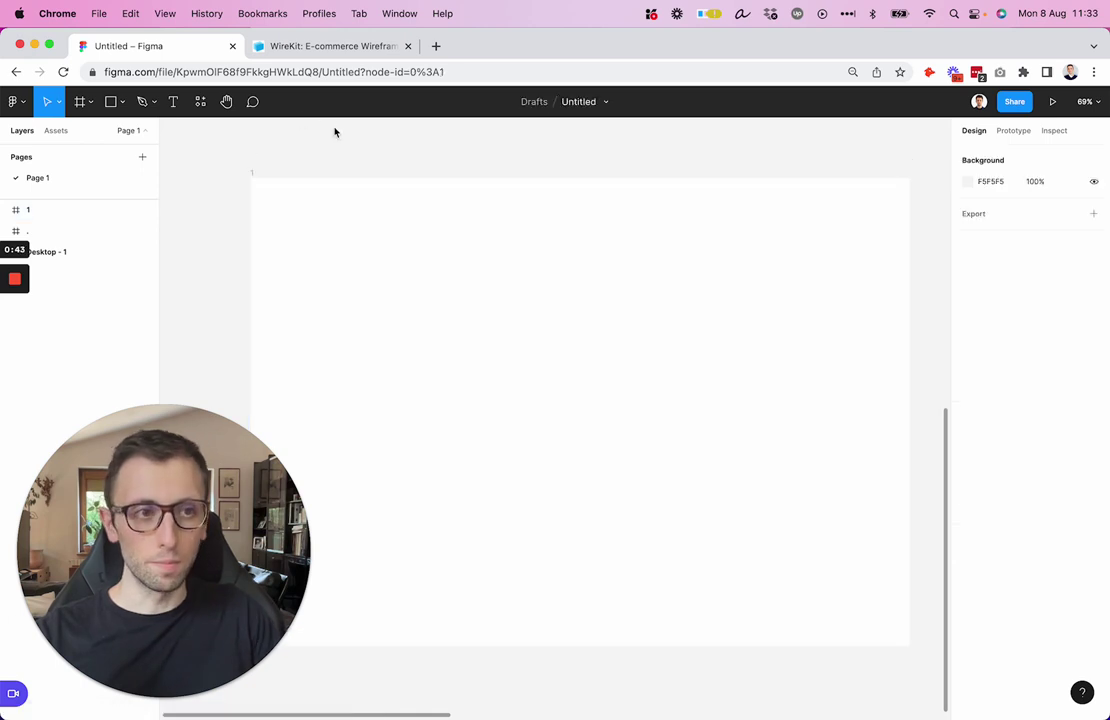
Step: Add the text "Electronics" near the upper-left corner of frame 1, at about X 85, Y 54
{"action": "scroll", "coordinate": [347, 145], "scroll_direction": "down", "scroll_amount": 1}
{"action": "scroll", "coordinate": [352, 152], "scroll_direction": "up", "scroll_amount": 1}
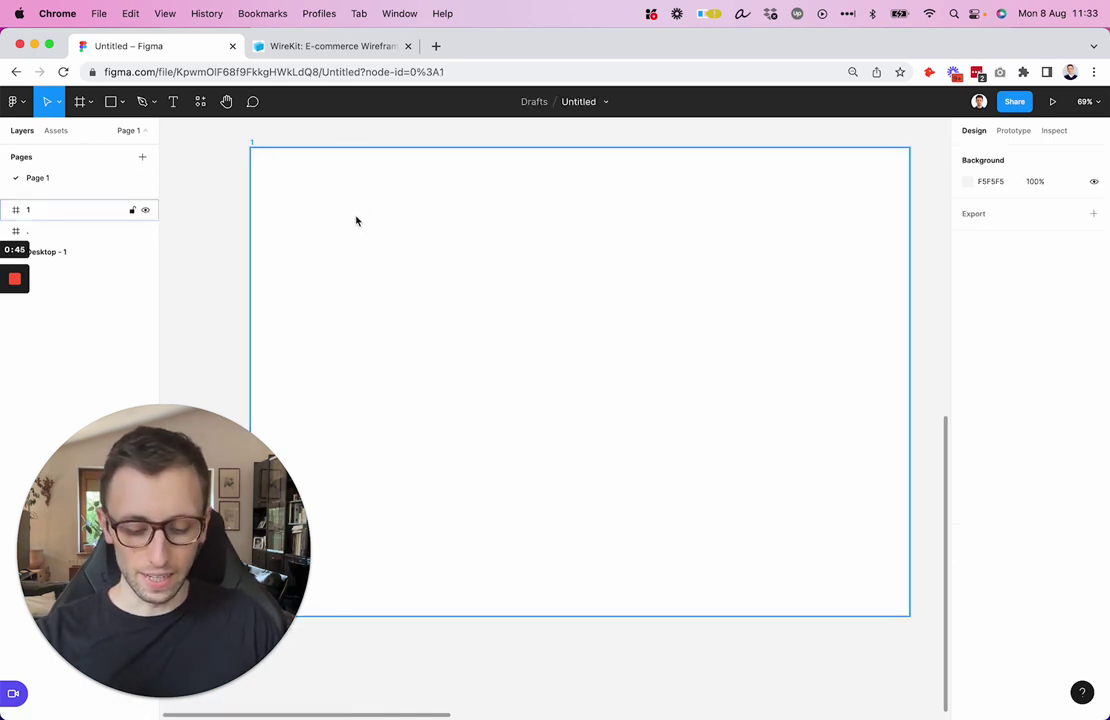
{"action": "key", "text": "t"}
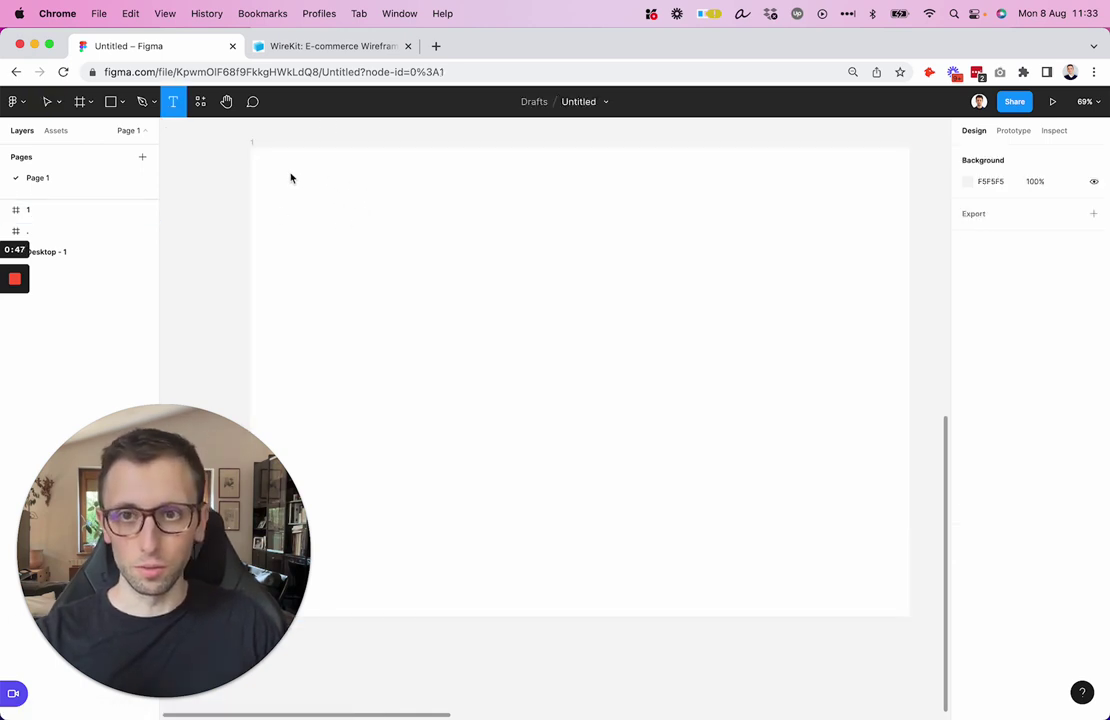
{"action": "left_click", "coordinate": [290, 173]}
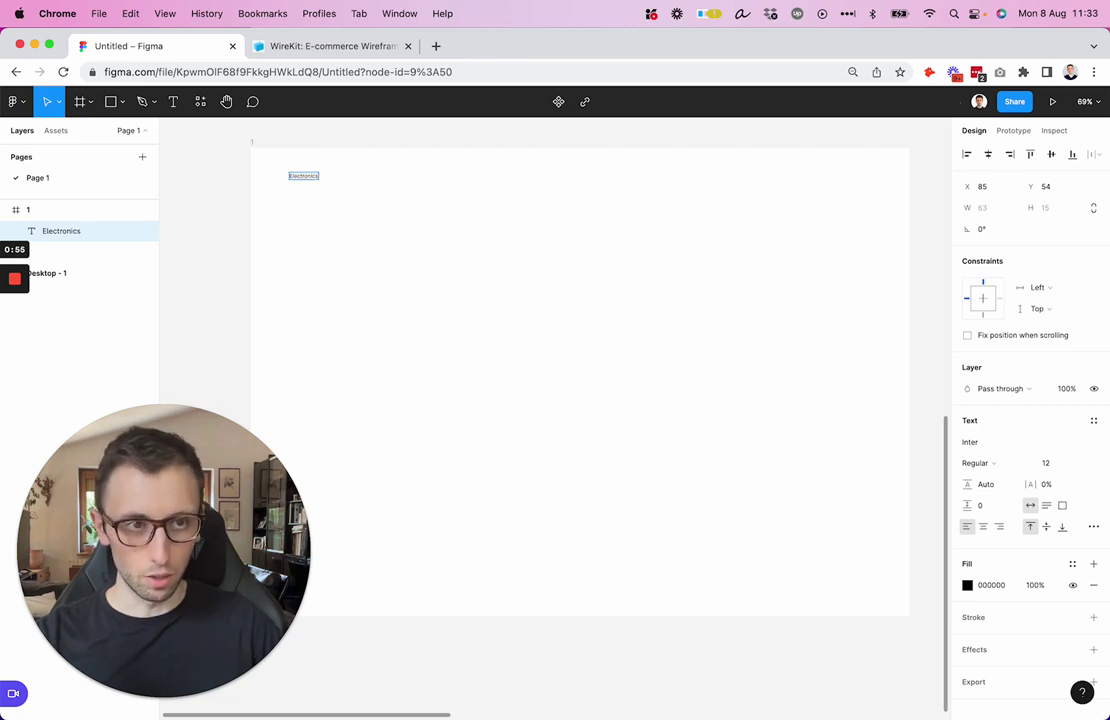
{"action": "left_click", "coordinate": [385, 217]}
Step: Set the Electronics text's font to SF Pro Display and its size to 14
{"action": "scroll", "coordinate": [313, 183], "scroll_direction": "up", "scroll_amount": 5}
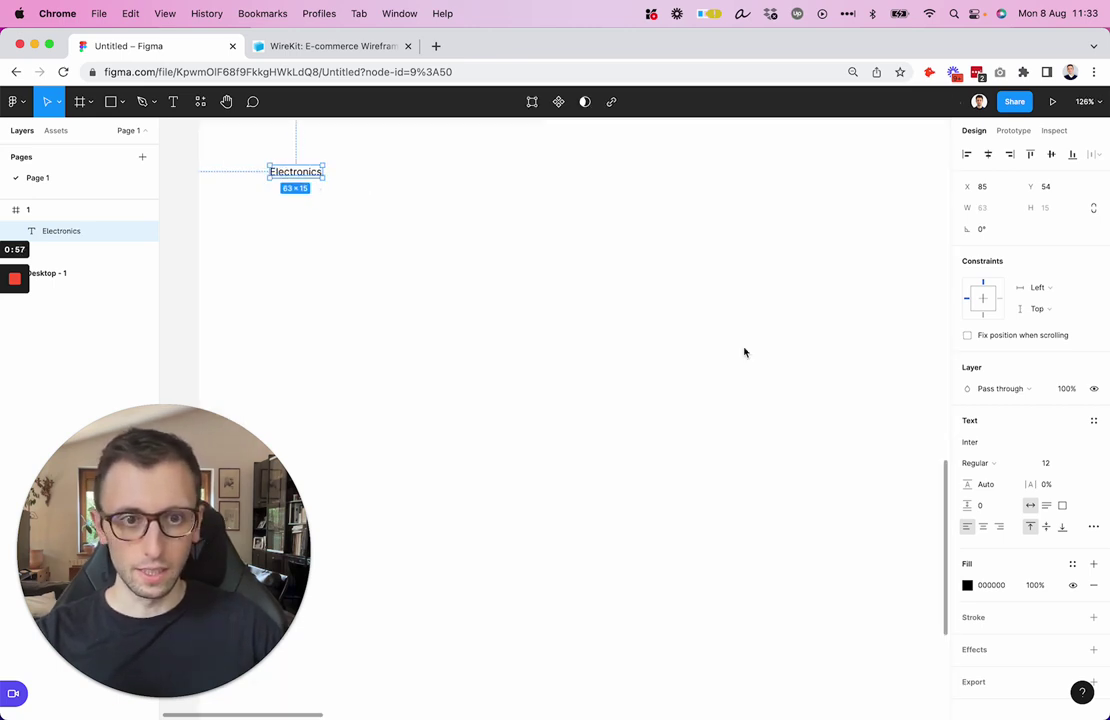
{"action": "left_click", "coordinate": [990, 444]}
{"action": "type", "text": "SF Pro"}
{"action": "key", "text": "Return"}
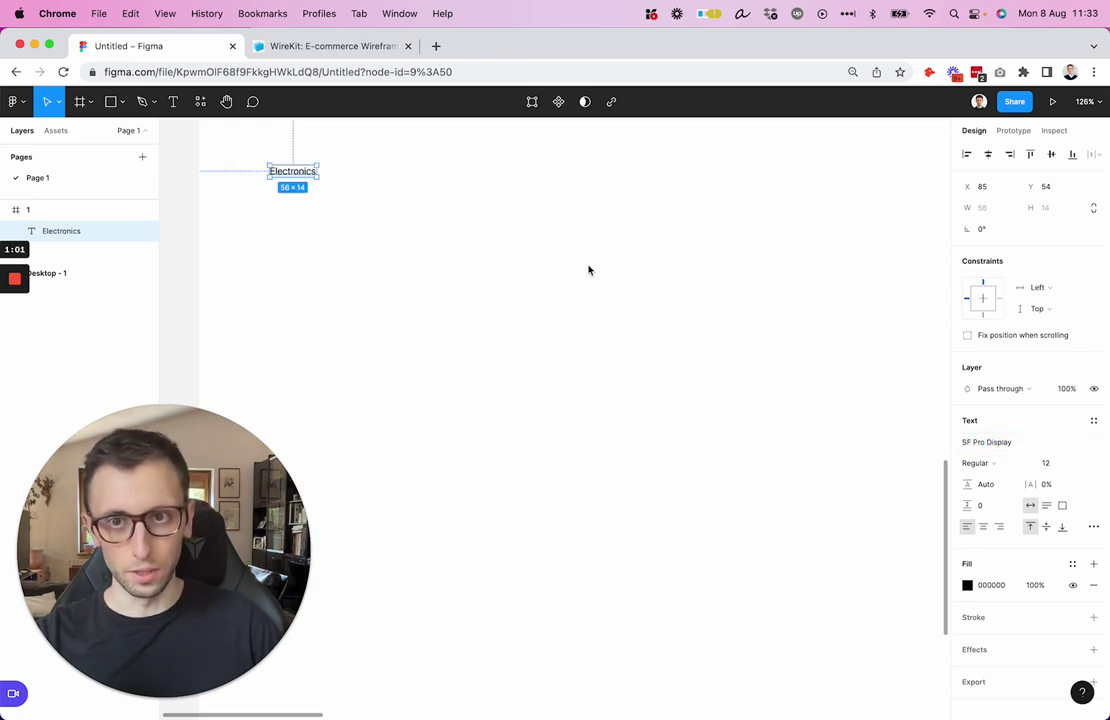
{"action": "scroll", "coordinate": [567, 252], "scroll_direction": "up", "scroll_amount": 3}
{"action": "scroll", "coordinate": [567, 252], "scroll_direction": "down", "scroll_amount": 3}
{"action": "scroll", "coordinate": [567, 252], "scroll_direction": "down", "scroll_amount": 2}
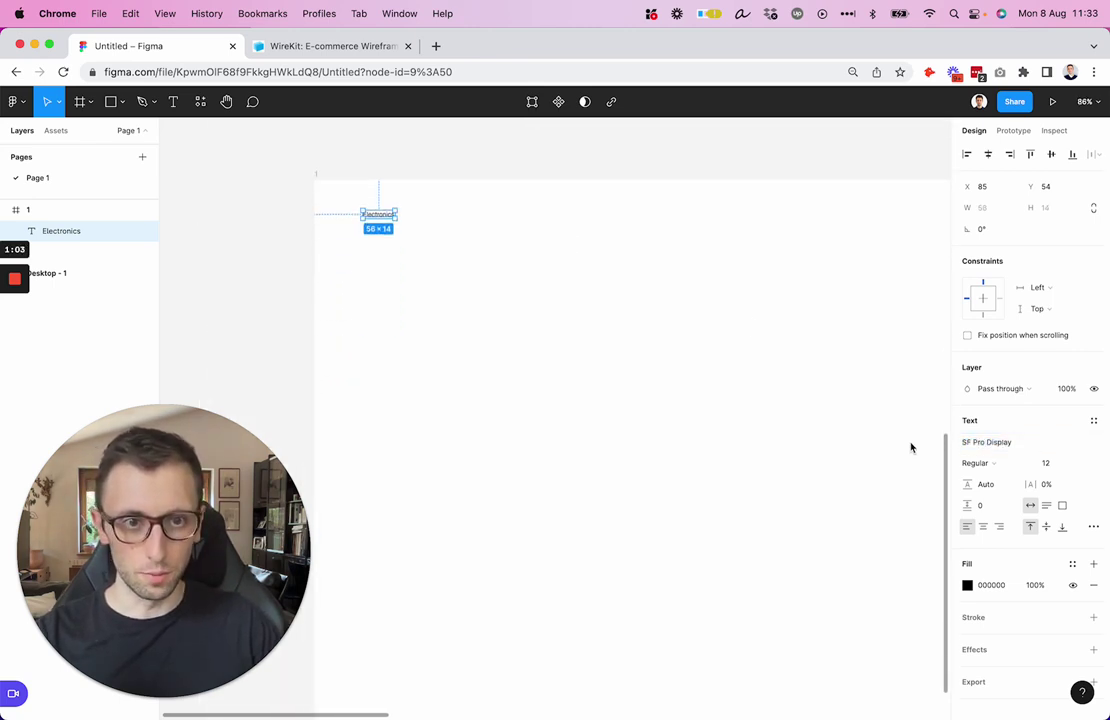
{"action": "left_click", "coordinate": [1045, 463]}
{"action": "type", "text": "14"}
{"action": "key", "text": "Return"}
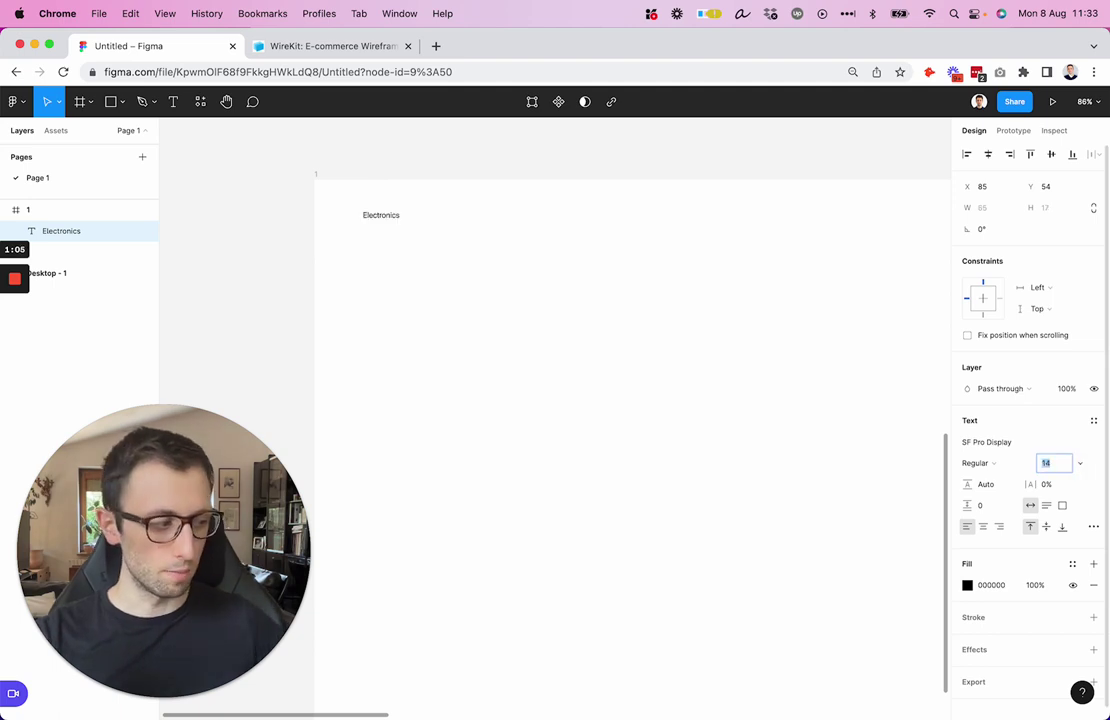
{"action": "left_click", "coordinate": [426, 421]}
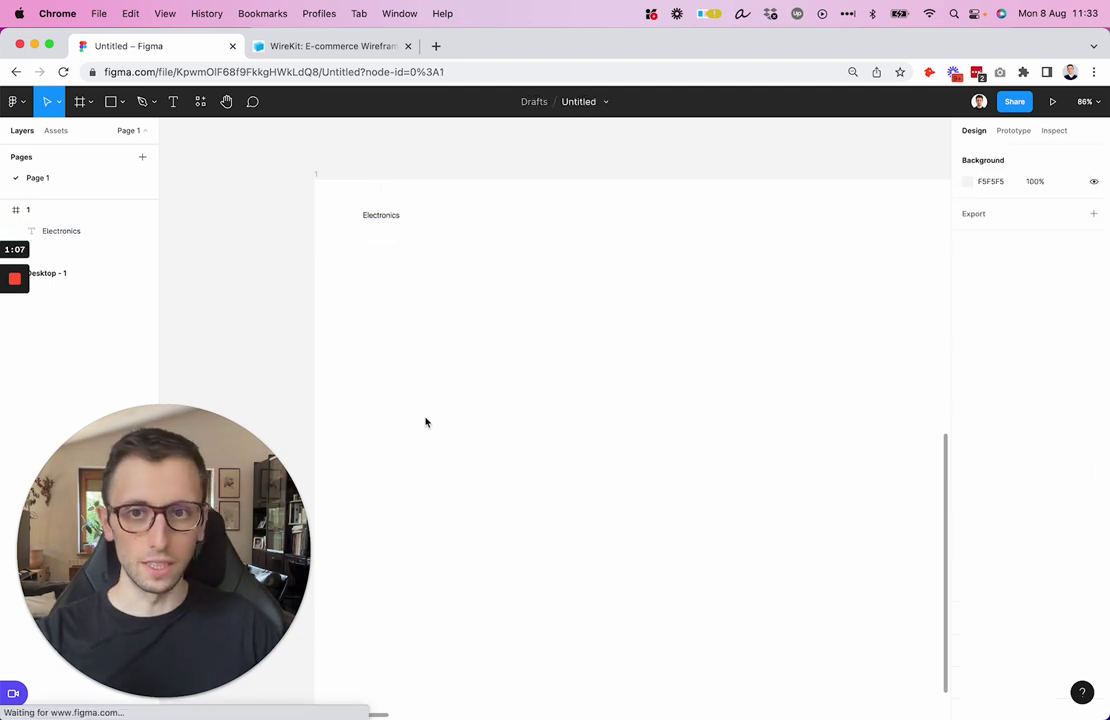
Step: Add a layout grid to frame 1 and change its type to columns
{"action": "left_click", "coordinate": [390, 216]}
{"action": "scroll", "coordinate": [384, 222], "scroll_direction": "down", "scroll_amount": 3}
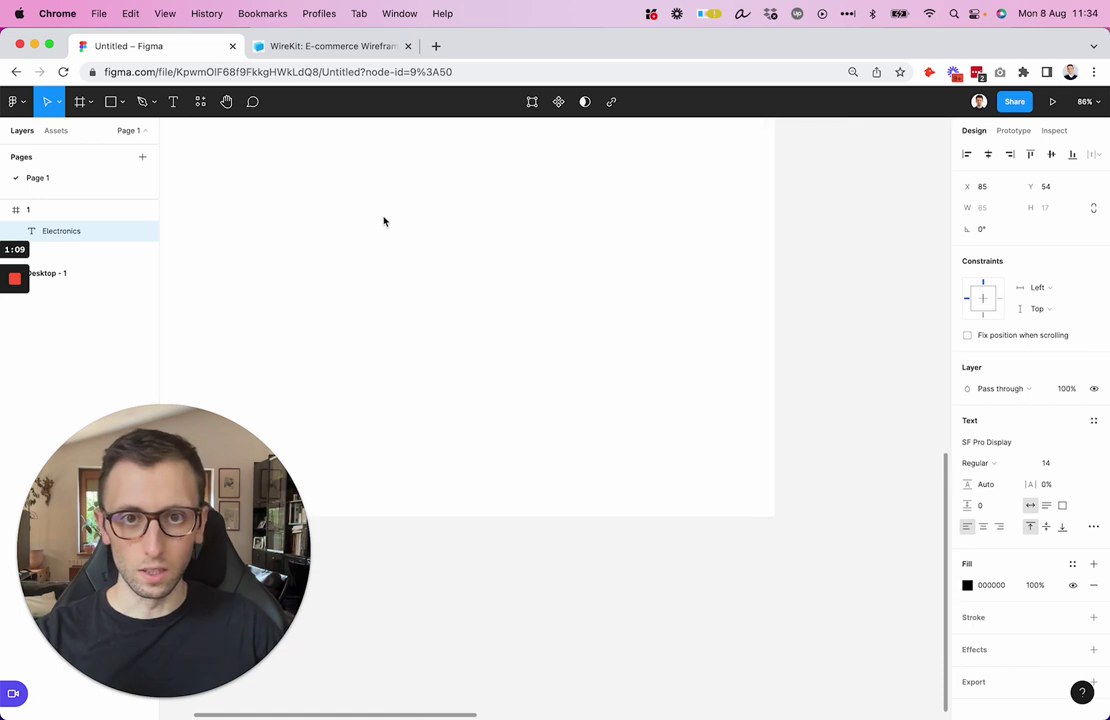
{"action": "scroll", "coordinate": [384, 221], "scroll_direction": "up", "scroll_amount": 3}
{"action": "scroll", "coordinate": [384, 221], "scroll_direction": "down", "scroll_amount": 2}
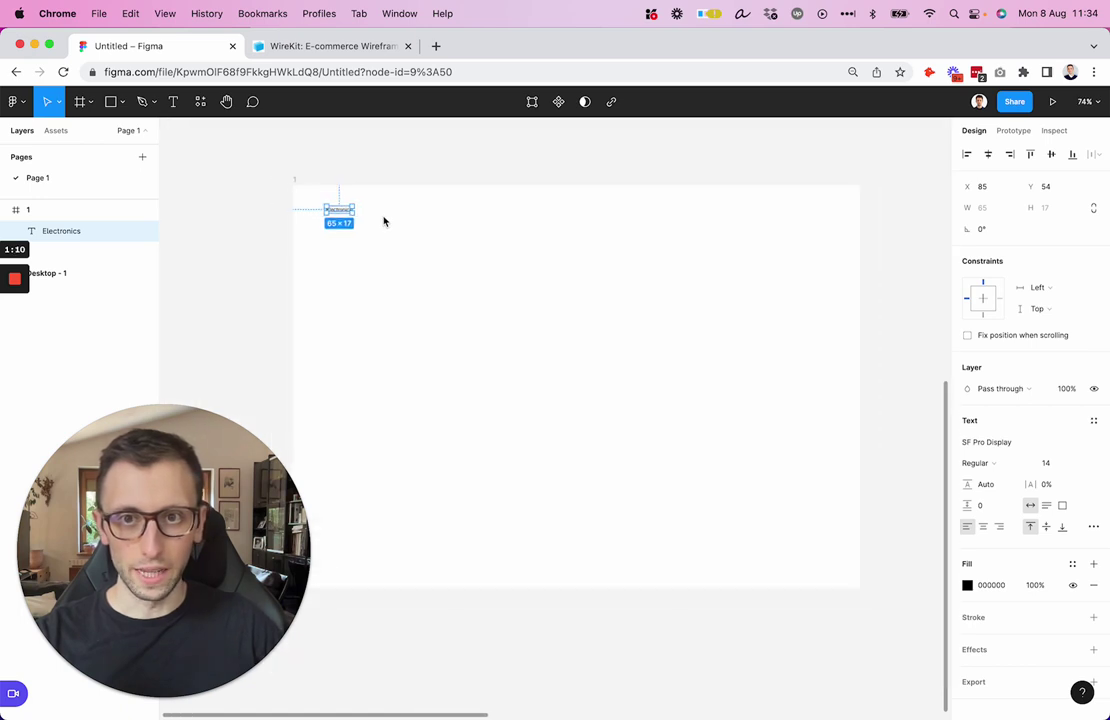
{"action": "left_click", "coordinate": [301, 179]}
{"action": "left_click", "coordinate": [300, 178]}
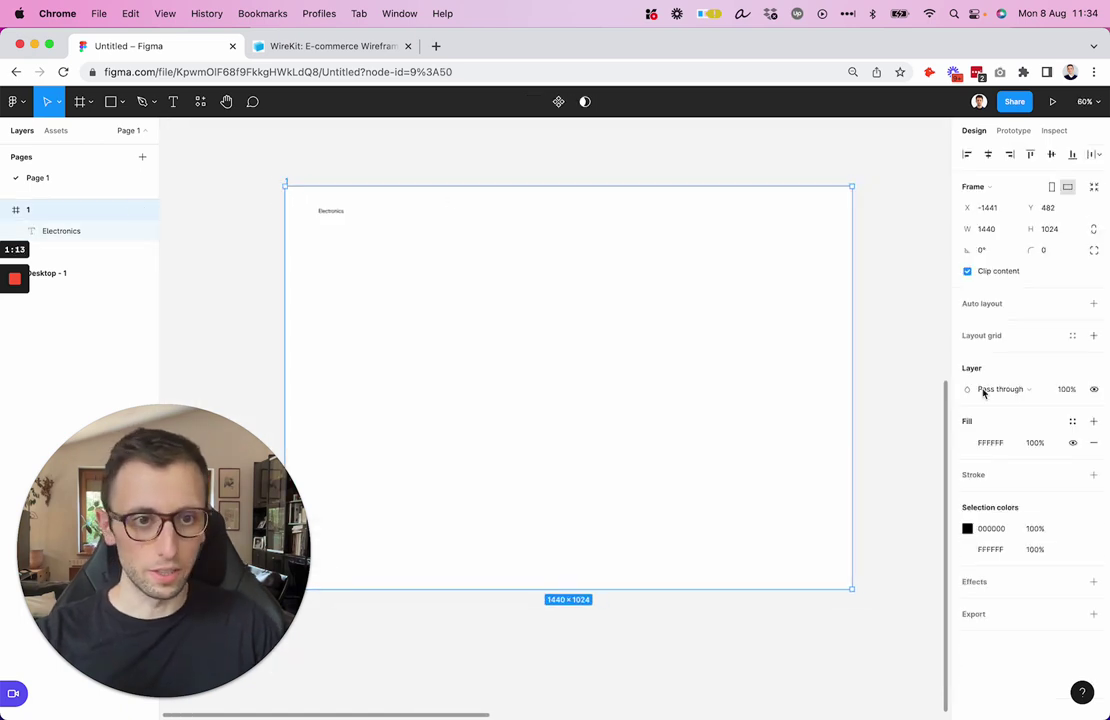
{"action": "left_click", "coordinate": [993, 338]}
{"action": "left_click", "coordinate": [967, 357]}
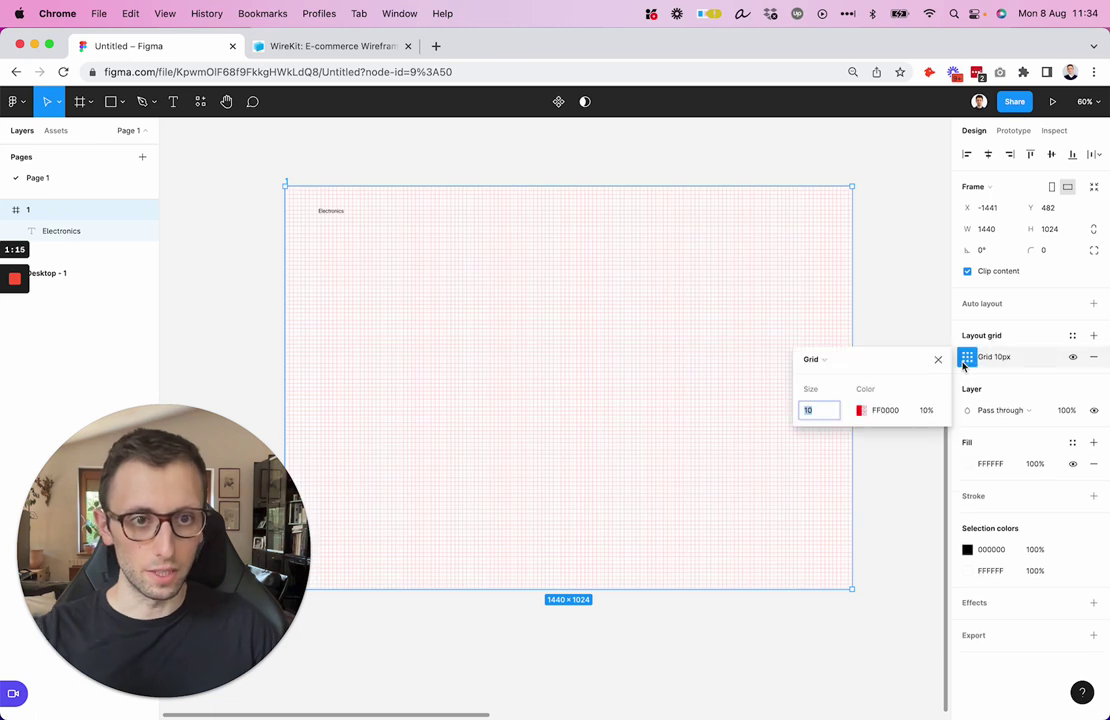
{"action": "left_click", "coordinate": [828, 362]}
{"action": "left_click", "coordinate": [840, 374]}
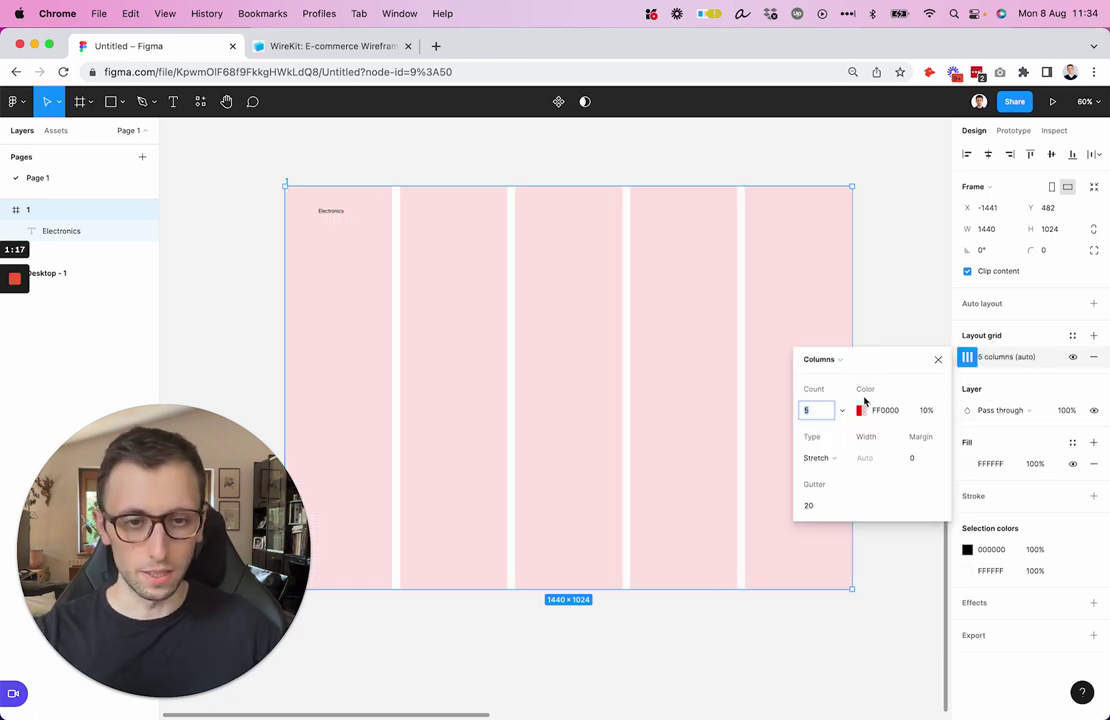
Step: Set frame 1's column grid to a count of 12 and a margin of 80
{"action": "type", "text": "15"}
{"action": "key", "text": "Return"}
{"action": "type", "text": "12"}
{"action": "key", "text": "Return"}
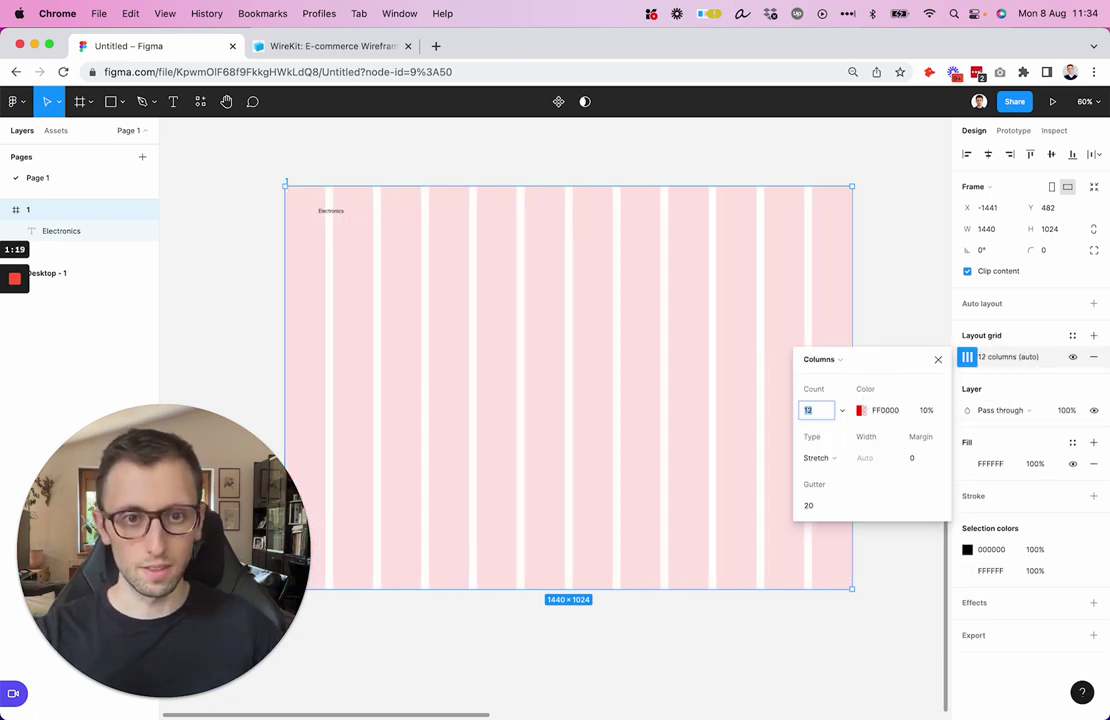
{"action": "left_click", "coordinate": [925, 460]}
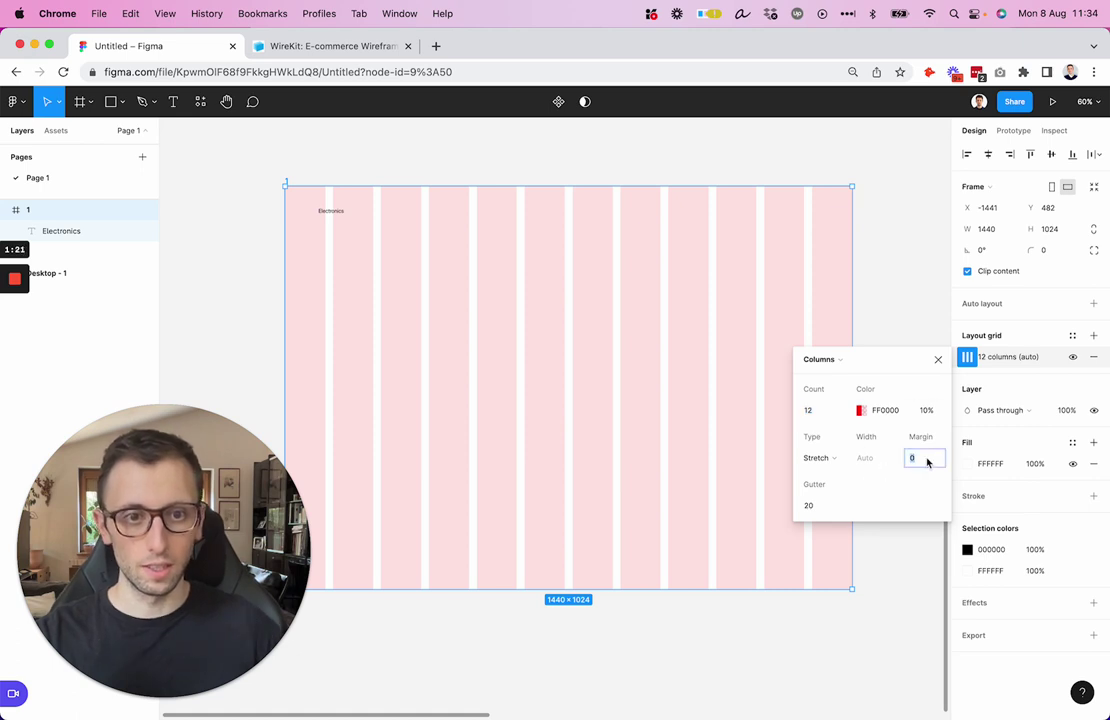
{"action": "key", "text": "shift+Up"}
{"action": "key", "text": "shift+Up"}
{"action": "key", "text": "shift+Up"}
{"action": "key", "text": "shift+Up"}
{"action": "key", "text": "shift+Up"}
{"action": "key", "text": "shift+Up"}
{"action": "key", "text": "shift+Up"}
{"action": "key", "text": "shift+Up"}
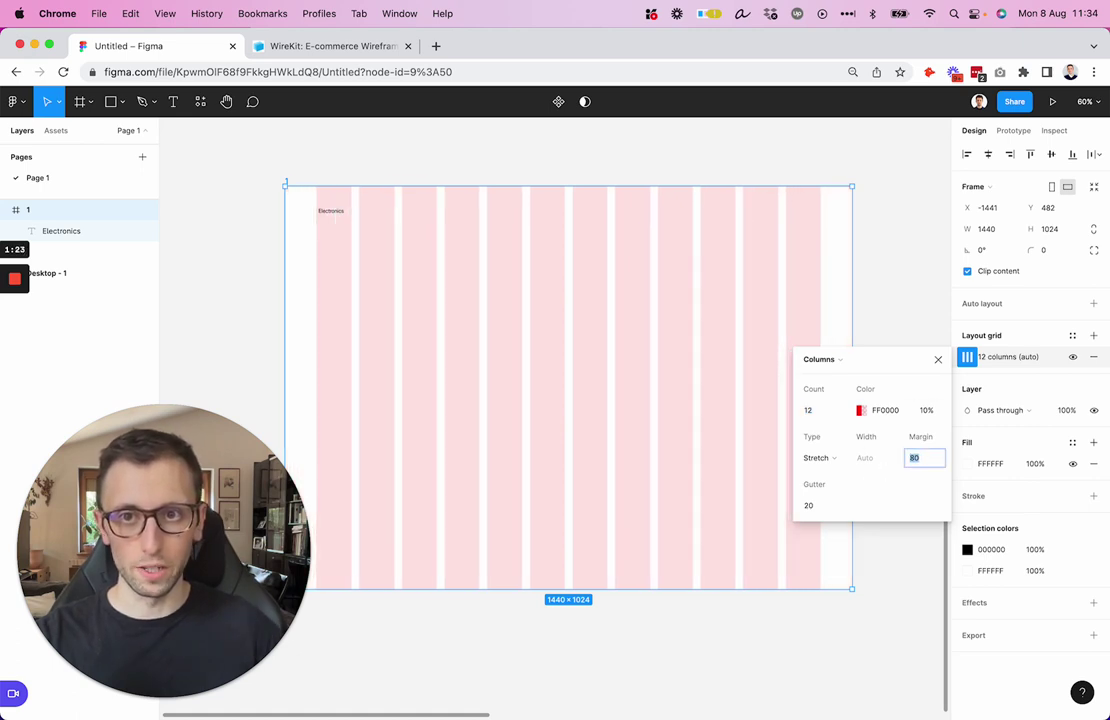
Step: Change frame 1's column grid color to the pale blue F9FBFF, with opacity at 10%
{"action": "left_click", "coordinate": [860, 410]}
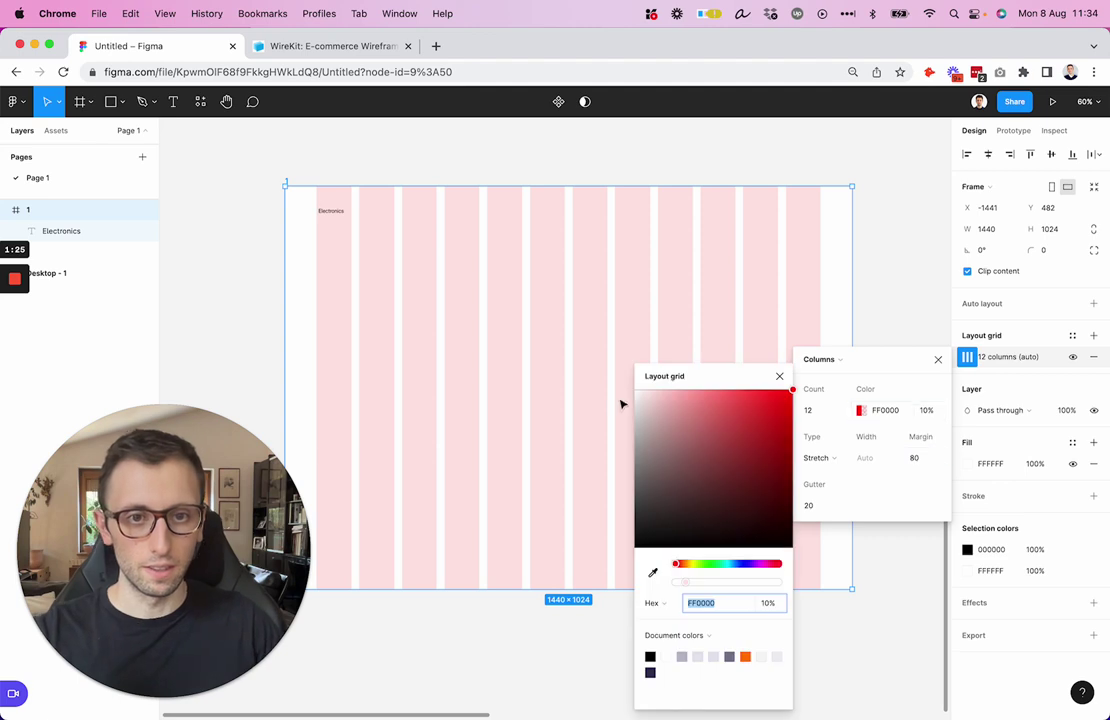
{"action": "left_click", "coordinate": [637, 398]}
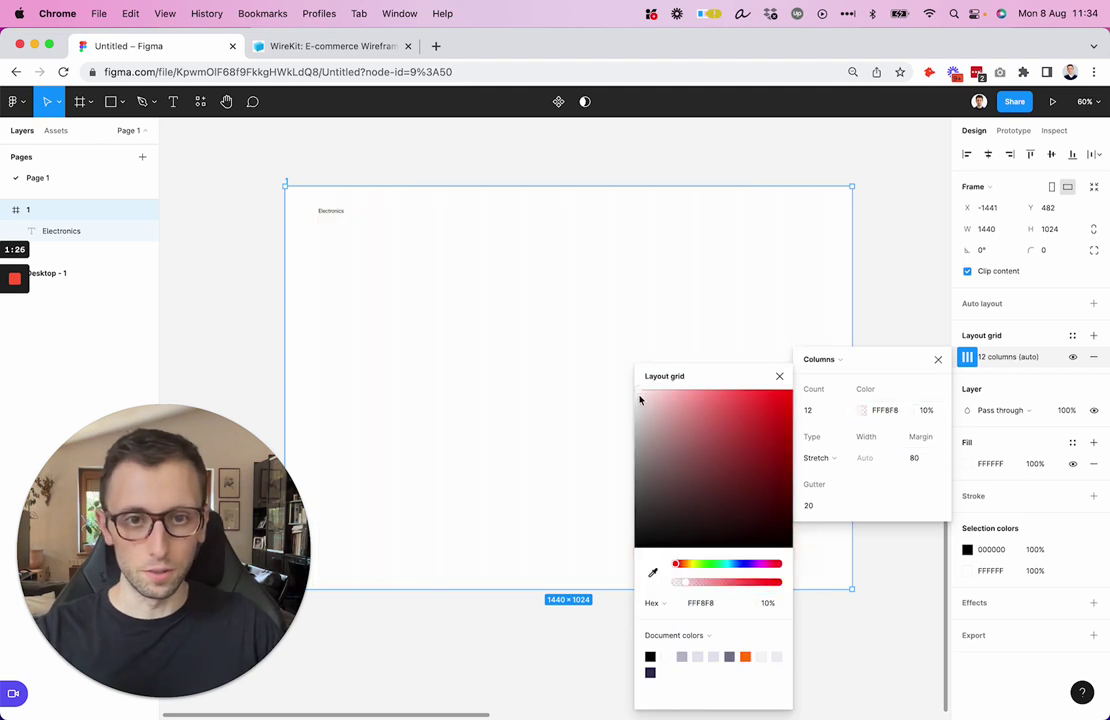
{"action": "left_click", "coordinate": [739, 567]}
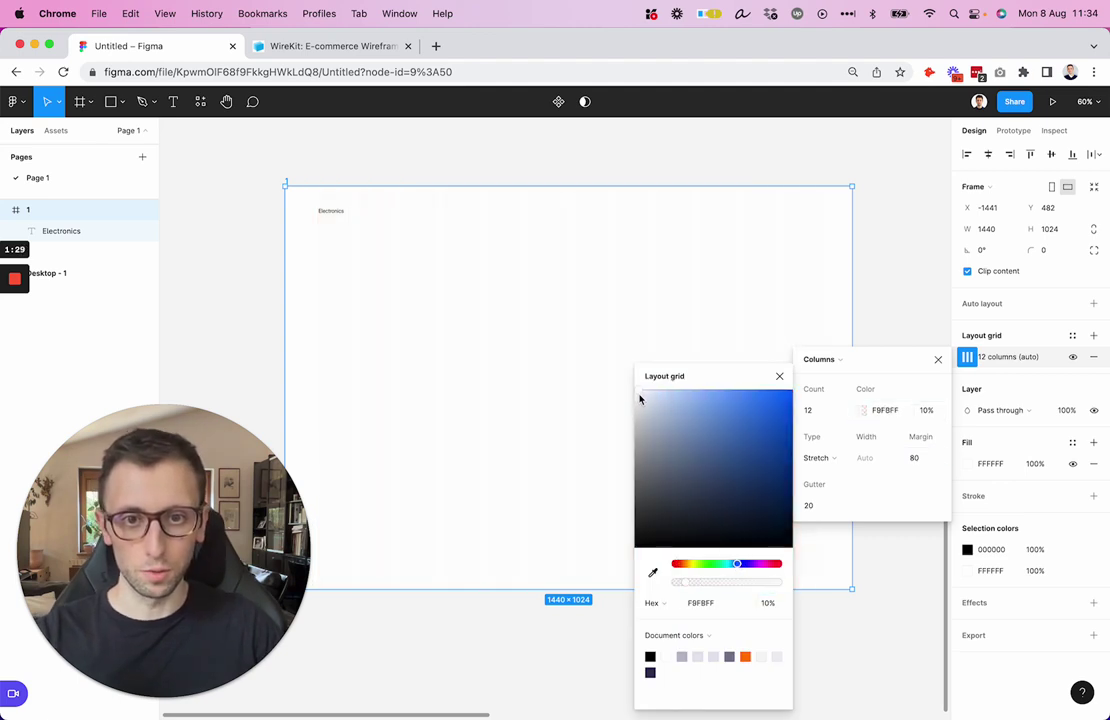
{"action": "left_click", "coordinate": [431, 275]}
Step: Align the Electronics text to the start of the first grid column, at X 80, Y 54
{"action": "scroll", "coordinate": [431, 275], "scroll_direction": "up", "scroll_amount": 6}
{"action": "left_click", "coordinate": [390, 270]}
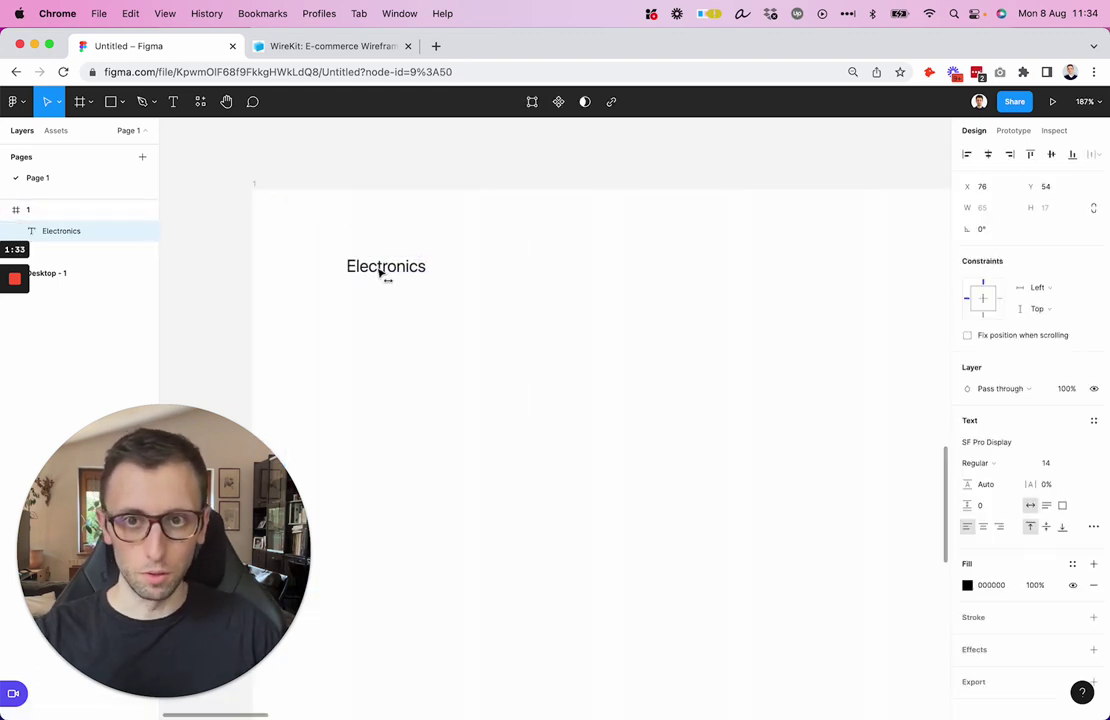
{"action": "scroll", "coordinate": [388, 270], "scroll_direction": "down", "scroll_amount": 3}
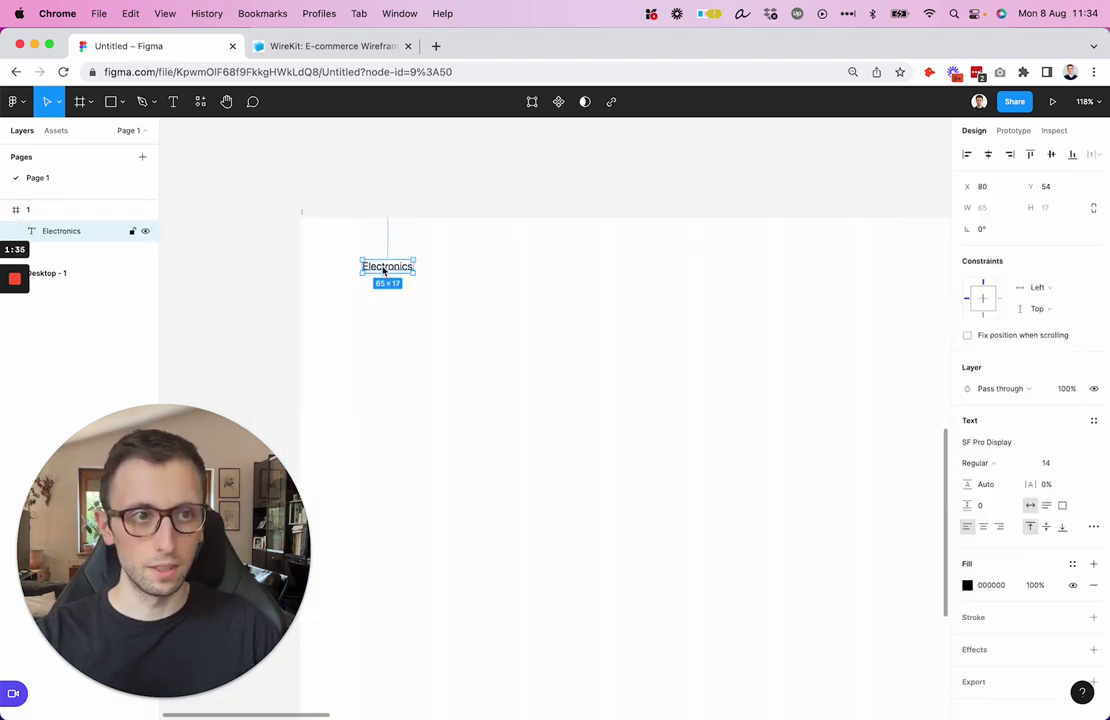
Step: Duplicate the Electronics text twice along its row at X 188 and 296, and change the copies to "Apple" and "Apple iPhone 12"
{"action": "left_click_drag", "start_coordinate": [383, 270], "coordinate": [465, 272]}
{"action": "key", "text": "super+d"}
{"action": "double_click", "coordinate": [450, 266]}
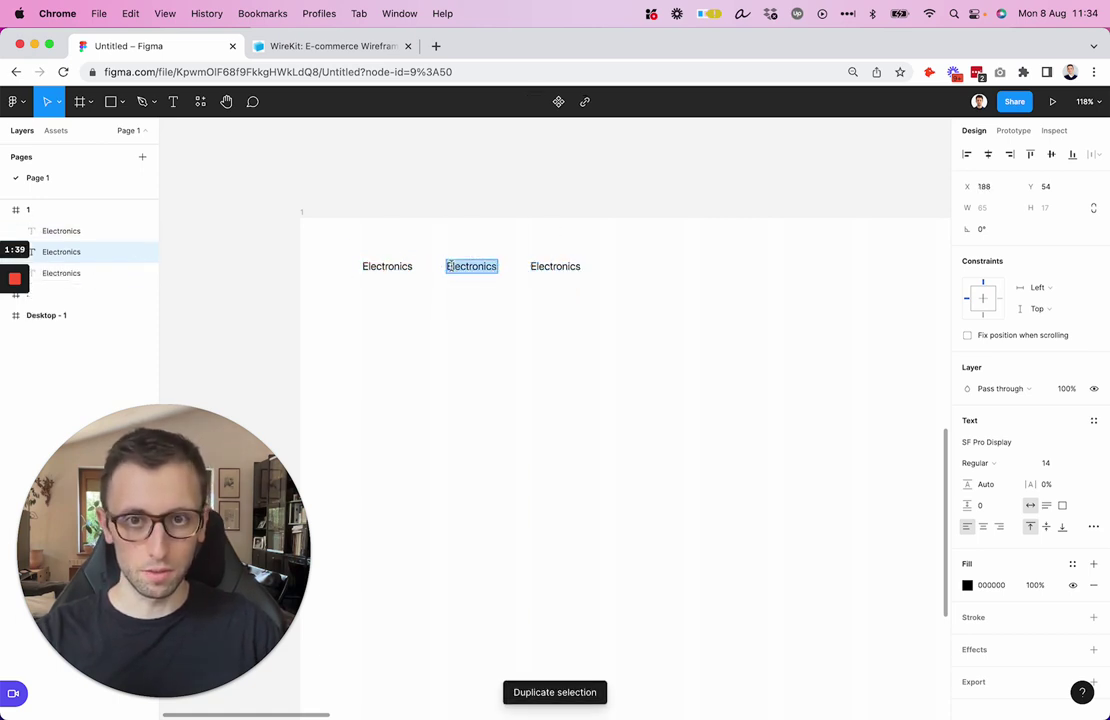
{"action": "type", "text": "Apple"}
{"action": "double_click", "coordinate": [575, 270]}
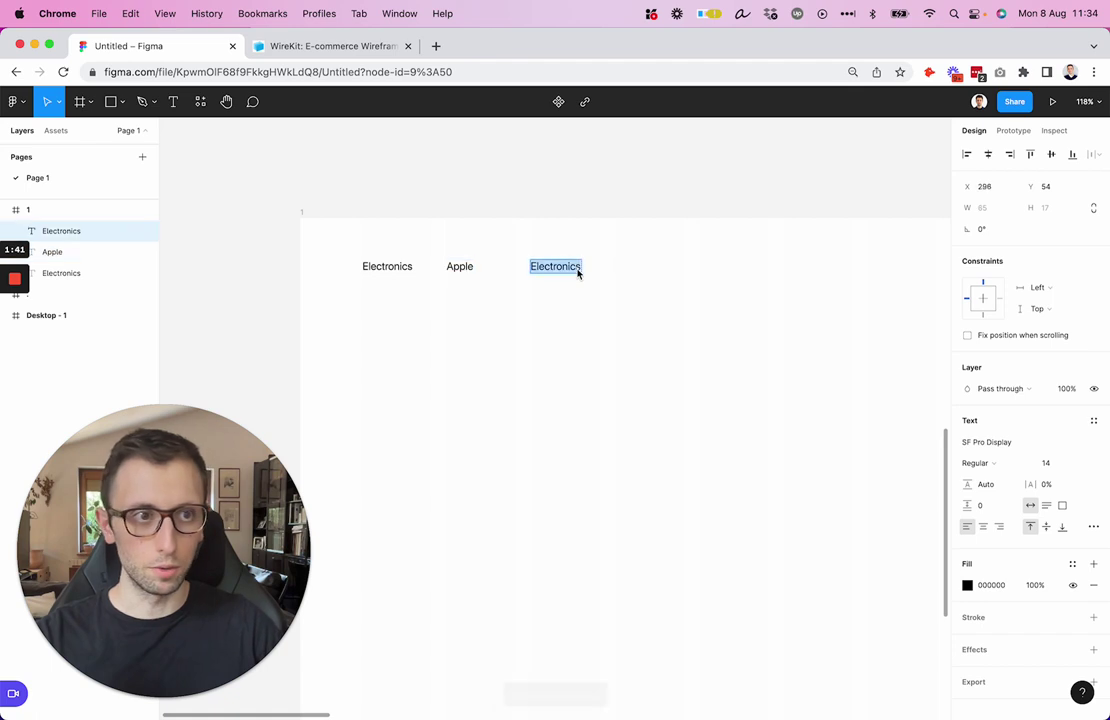
{"action": "type", "text": "Apple iPhone 12"}
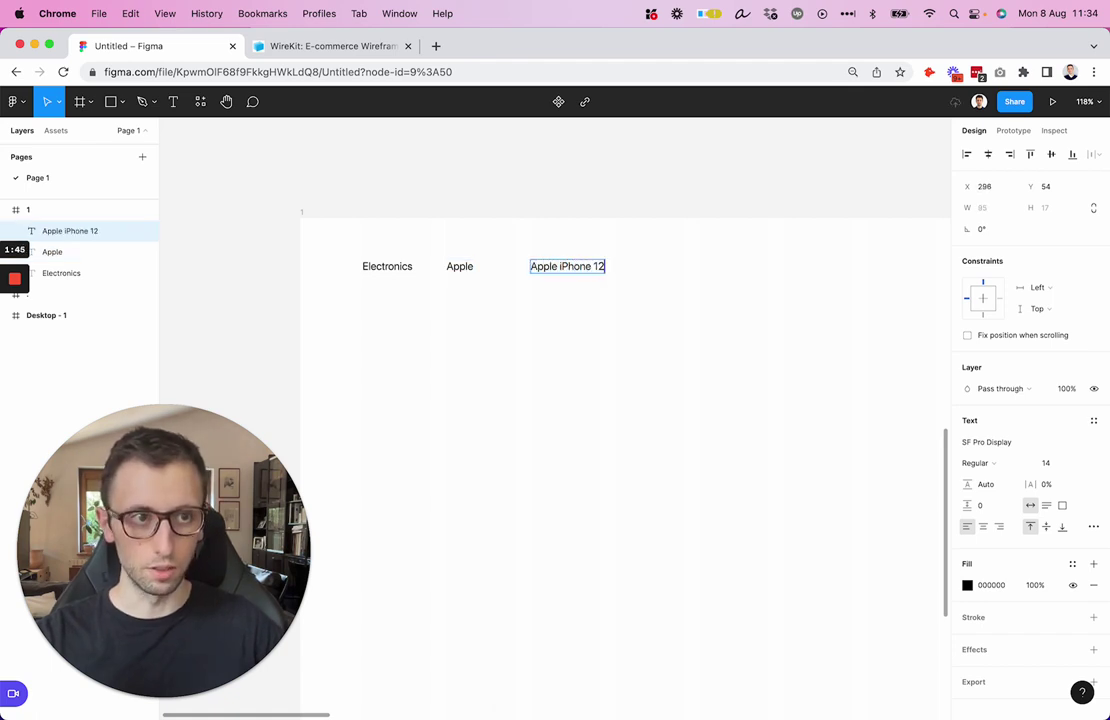
Step: Move the Apple iPhone 12 text closer to Apple and add a "/" separator between them at X 234, Y 54
{"action": "left_click", "coordinate": [595, 293]}
{"action": "scroll", "coordinate": [489, 276], "scroll_direction": "up", "scroll_amount": 5}
{"action": "left_click_drag", "start_coordinate": [610, 265], "coordinate": [539, 266]}
{"action": "key", "text": "Return"}
{"action": "type", "text": "/"}
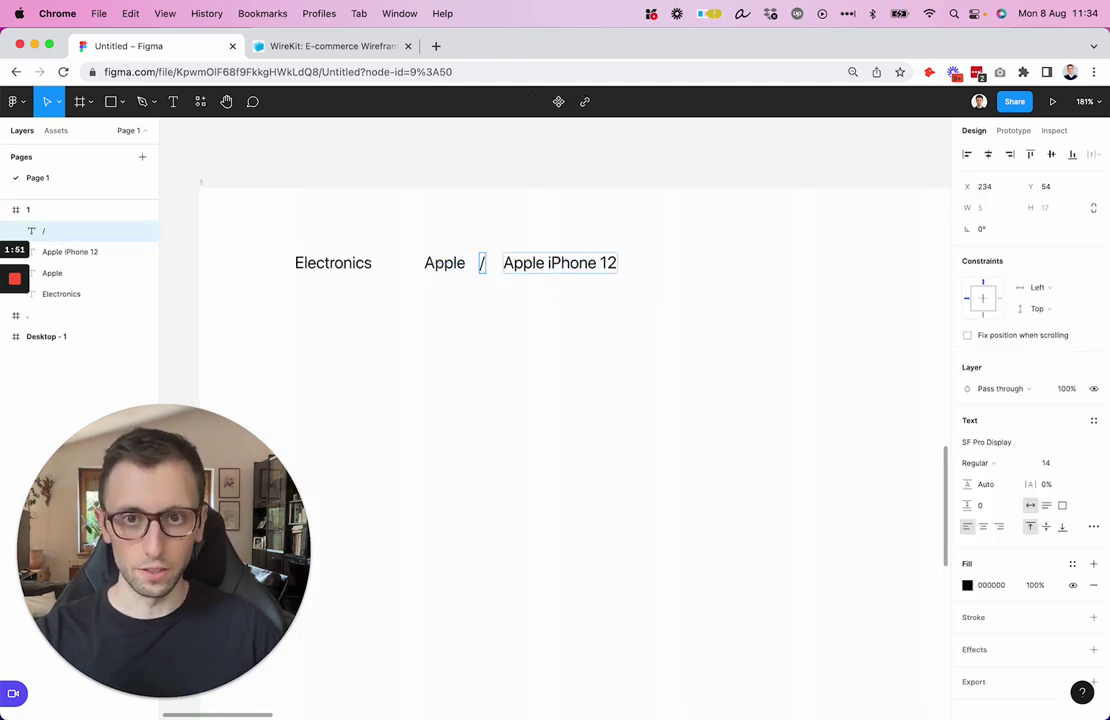
{"action": "key", "text": "Escape"}
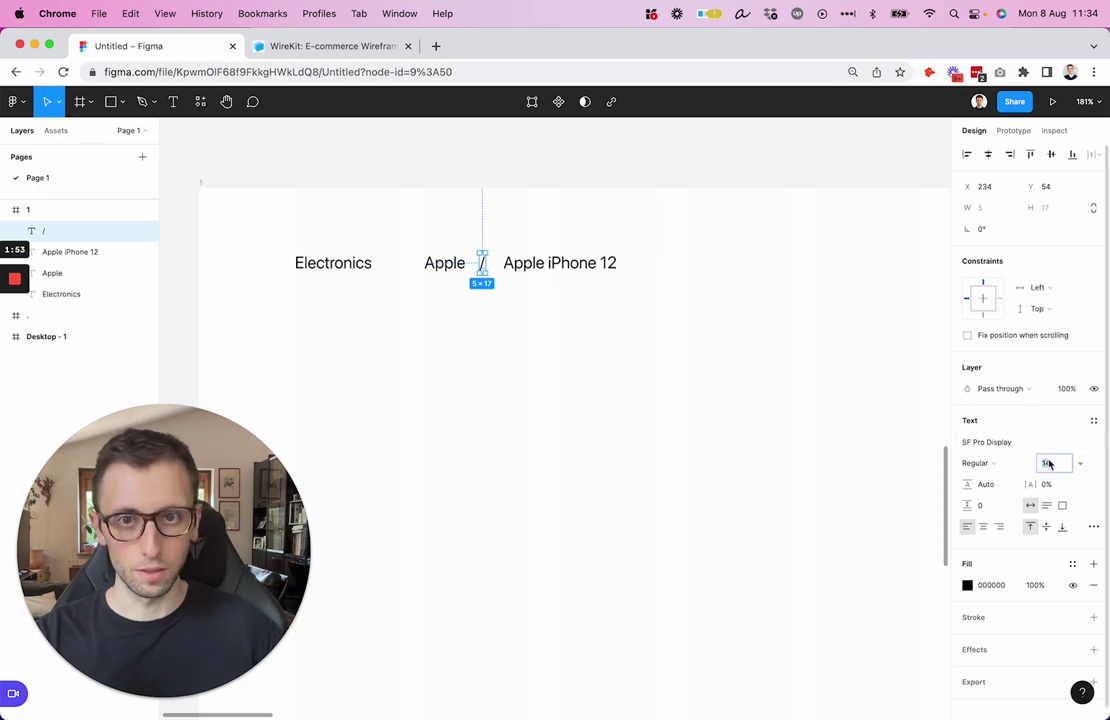
Step: Set the slash separator's font size to 24 and duplicate it between Electronics and Apple
{"action": "type", "text": "24"}
{"action": "key", "text": "Return"}
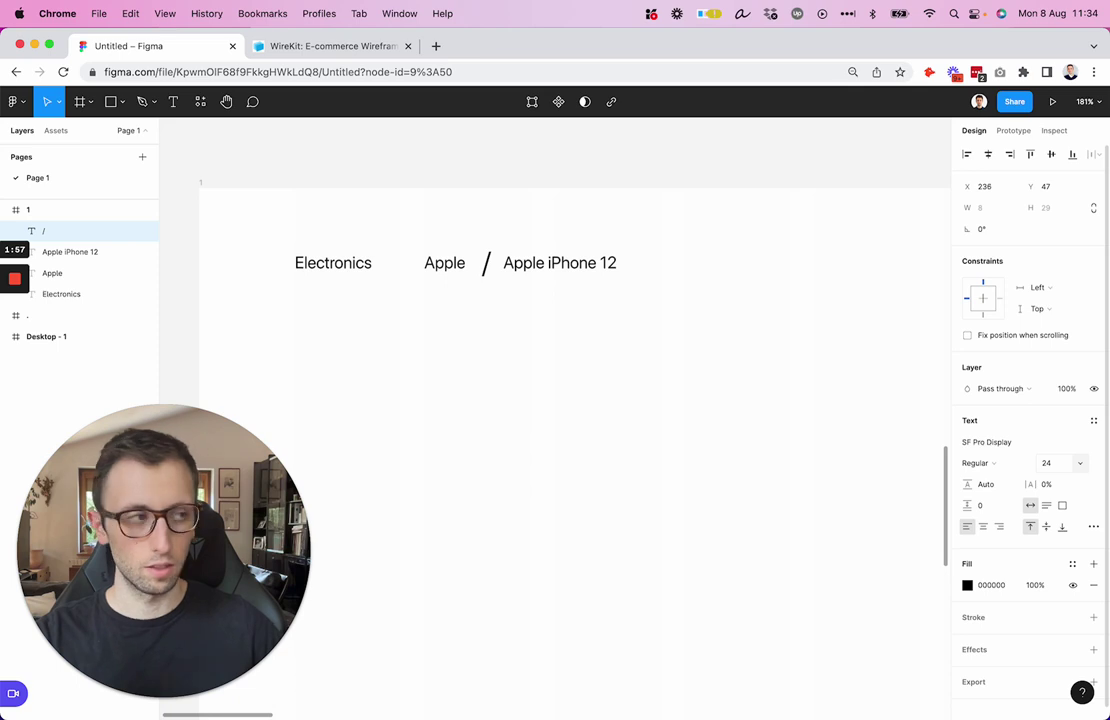
{"action": "left_click_drag", "start_coordinate": [488, 268], "coordinate": [398, 272]}
{"action": "left_click", "coordinate": [548, 223]}
Step: Fill Electronics, Apple and both slash separators with the gray 9DA0A6, leaving out Apple iPhone 12
{"action": "scroll", "coordinate": [612, 240], "scroll_direction": "down", "scroll_amount": 3}
{"action": "left_click_drag", "start_coordinate": [548, 236], "coordinate": [524, 285]}
{"action": "left_click", "coordinate": [967, 585]}
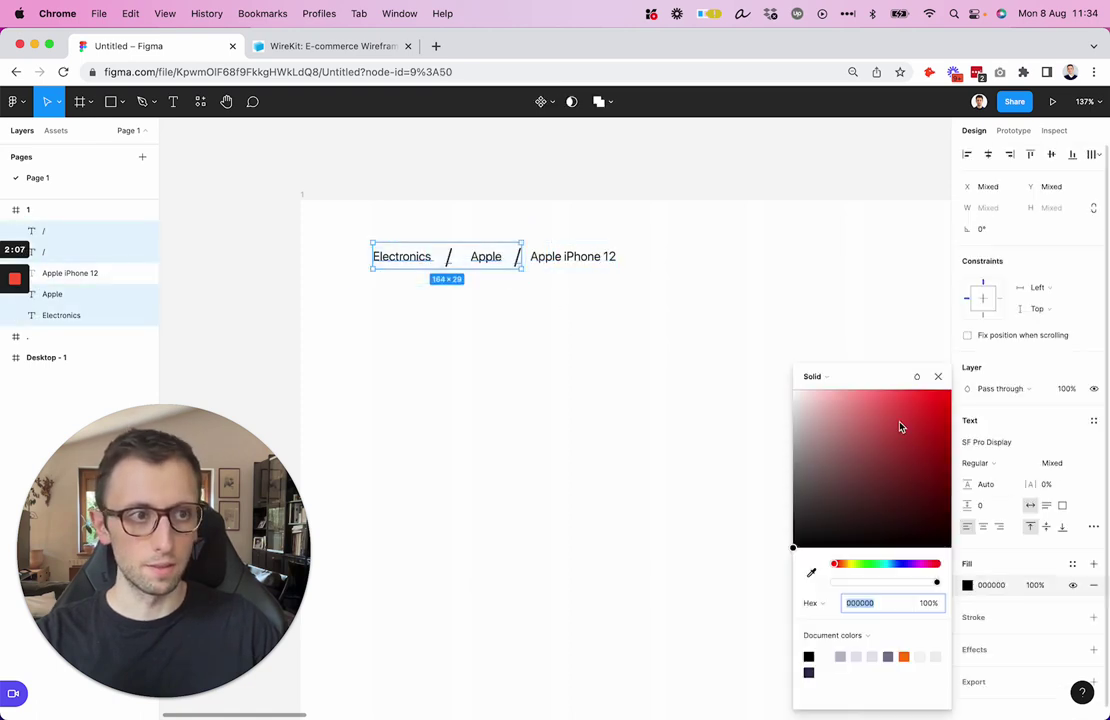
{"action": "left_click_drag", "start_coordinate": [885, 565], "coordinate": [897, 567]}
{"action": "left_click_drag", "start_coordinate": [810, 422], "coordinate": [800, 448]}
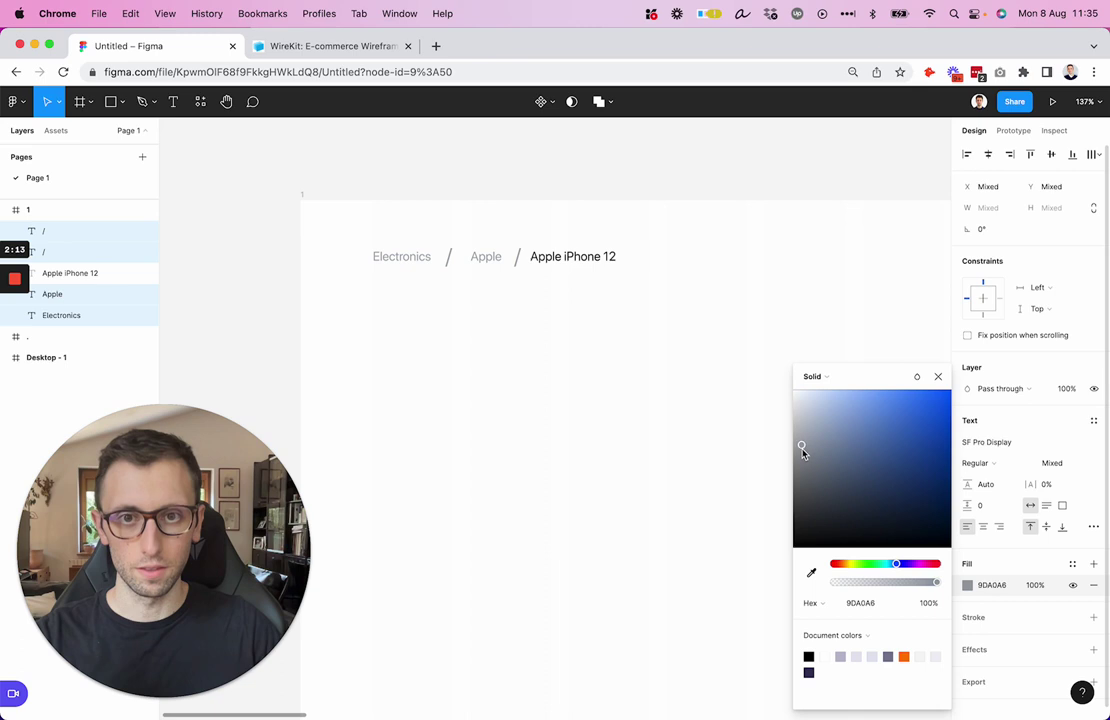
{"action": "left_click", "coordinate": [624, 325]}
Step: Draw an image placeholder rectangle of about 630 × 623 below the breadcrumb at X 80, Y 112, spanning the first six columns
{"action": "scroll", "coordinate": [411, 258], "scroll_direction": "down", "scroll_amount": 2}
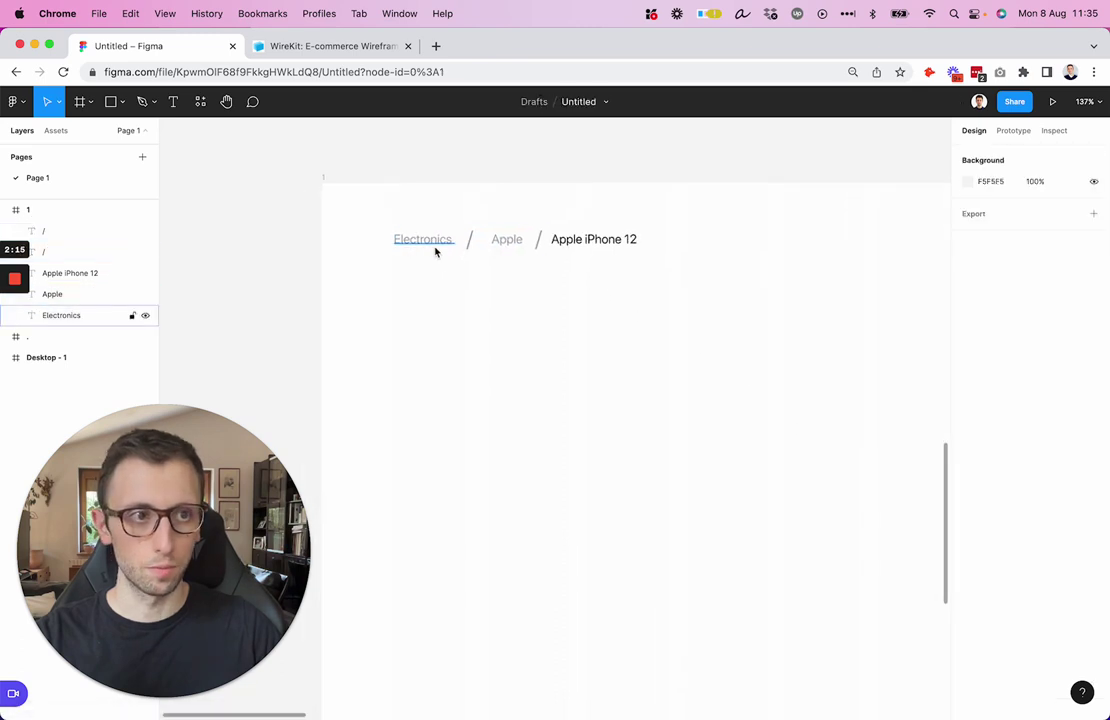
{"action": "scroll", "coordinate": [436, 250], "scroll_direction": "right", "scroll_amount": 3}
{"action": "scroll", "coordinate": [470, 249], "scroll_direction": "down", "scroll_amount": 3}
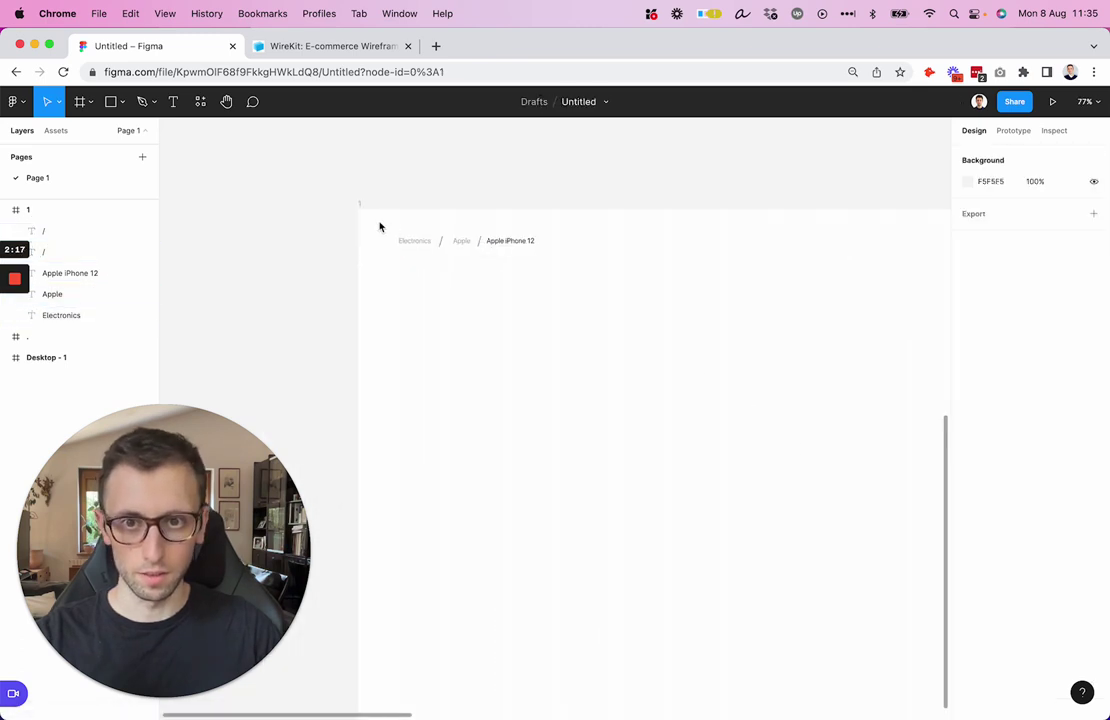
{"action": "scroll", "coordinate": [390, 228], "scroll_direction": "down", "scroll_amount": 3}
{"action": "scroll", "coordinate": [392, 229], "scroll_direction": "up", "scroll_amount": 3}
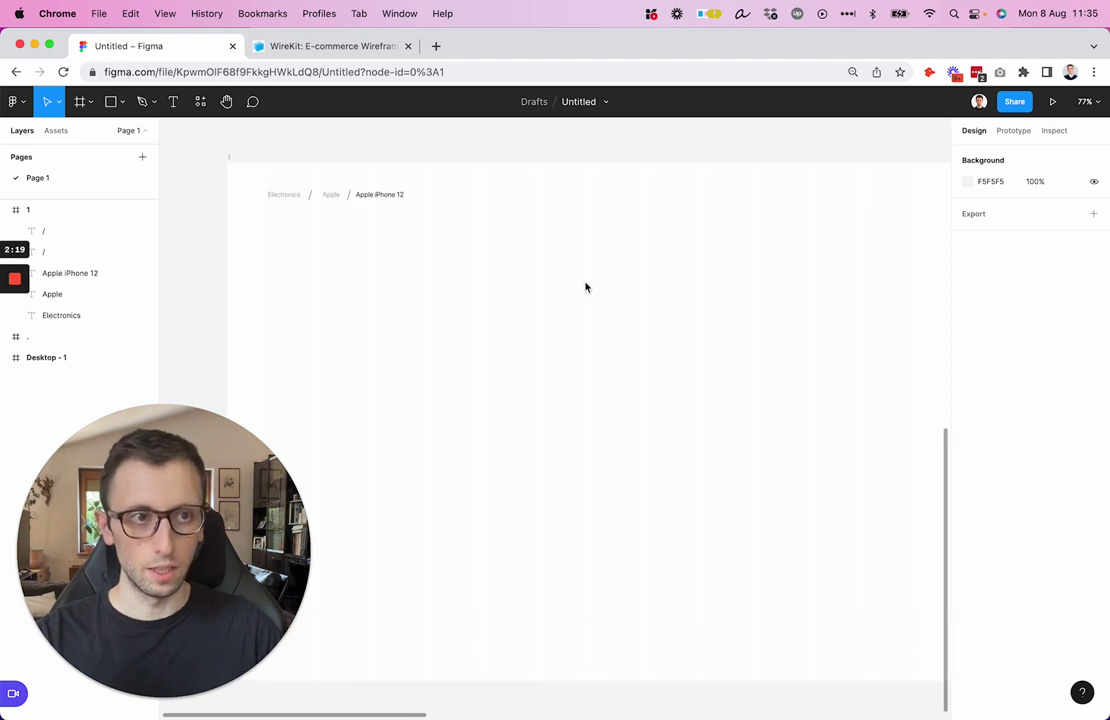
{"action": "key", "text": "r"}
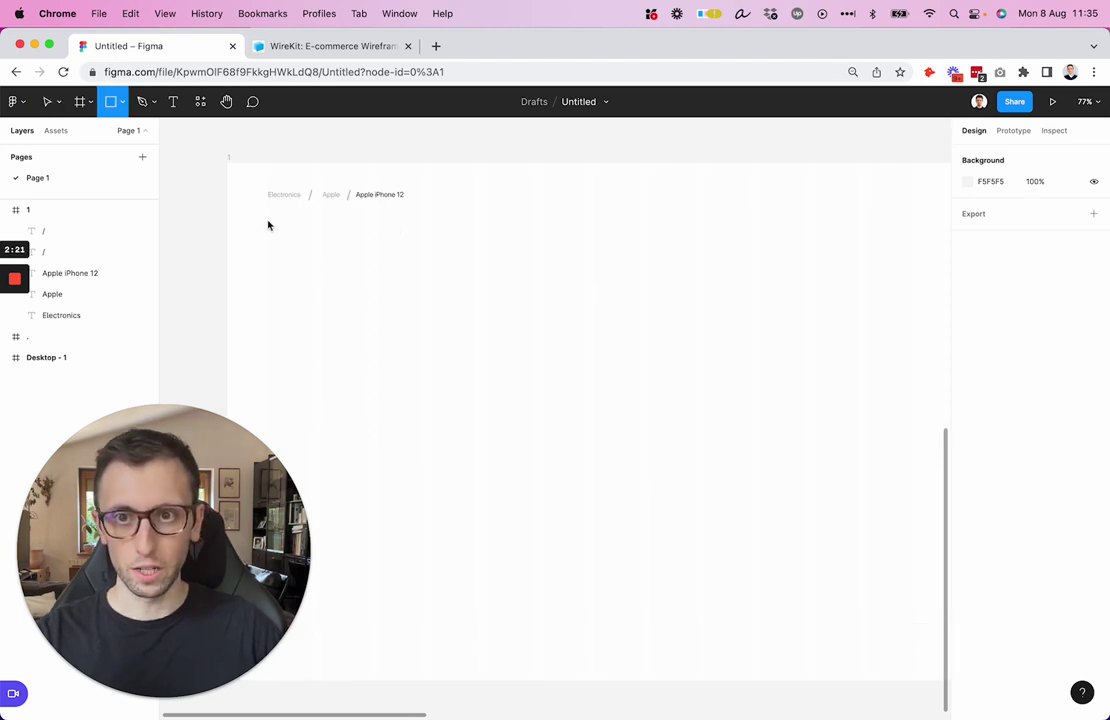
{"action": "left_click_drag", "start_coordinate": [267, 220], "coordinate": [588, 538]}
{"action": "scroll", "coordinate": [588, 540], "scroll_direction": "down", "scroll_amount": 3}
{"action": "scroll", "coordinate": [589, 540], "scroll_direction": "down", "scroll_amount": 1}
{"action": "scroll", "coordinate": [590, 480], "scroll_direction": "left", "scroll_amount": 1}
{"action": "scroll", "coordinate": [597, 427], "scroll_direction": "right", "scroll_amount": 1}
{"action": "scroll", "coordinate": [530, 474], "scroll_direction": "right", "scroll_amount": 1}
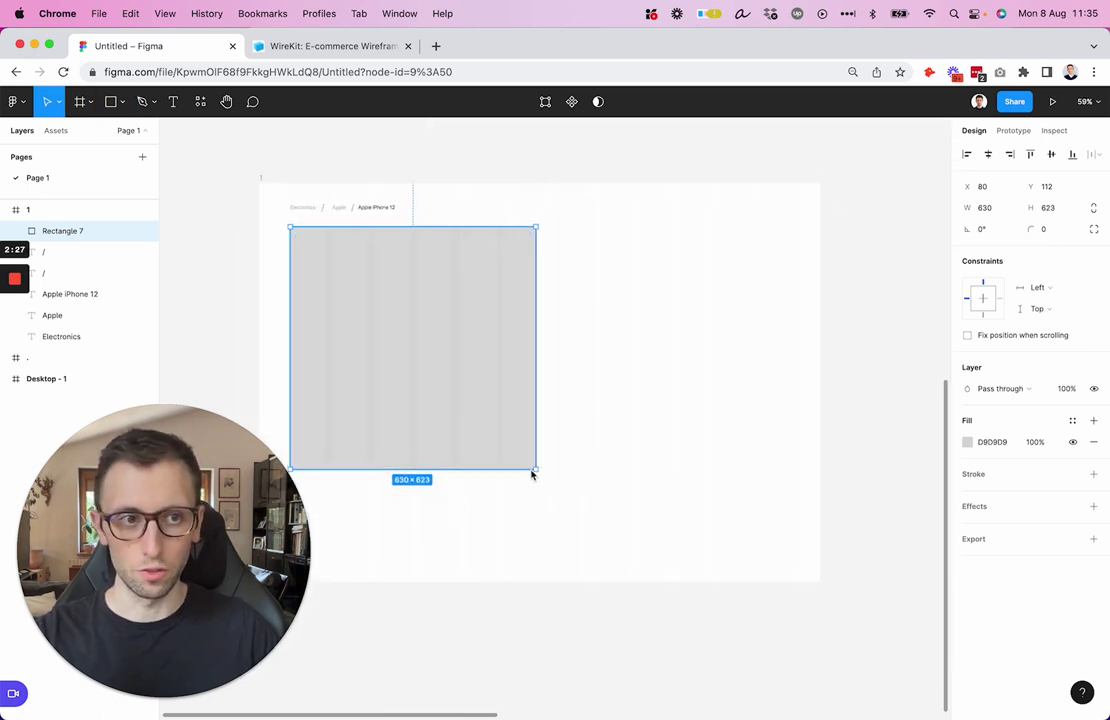
Step: Increase the rectangle's height to 659 and move it down to Y 124
{"action": "mouse_move", "coordinate": [530, 475]}
{"action": "left_mouse_down"}
{"action": "mouse_move", "coordinate": [528, 463]}
{"action": "mouse_move", "coordinate": [528, 488]}
{"action": "left_mouse_up"}
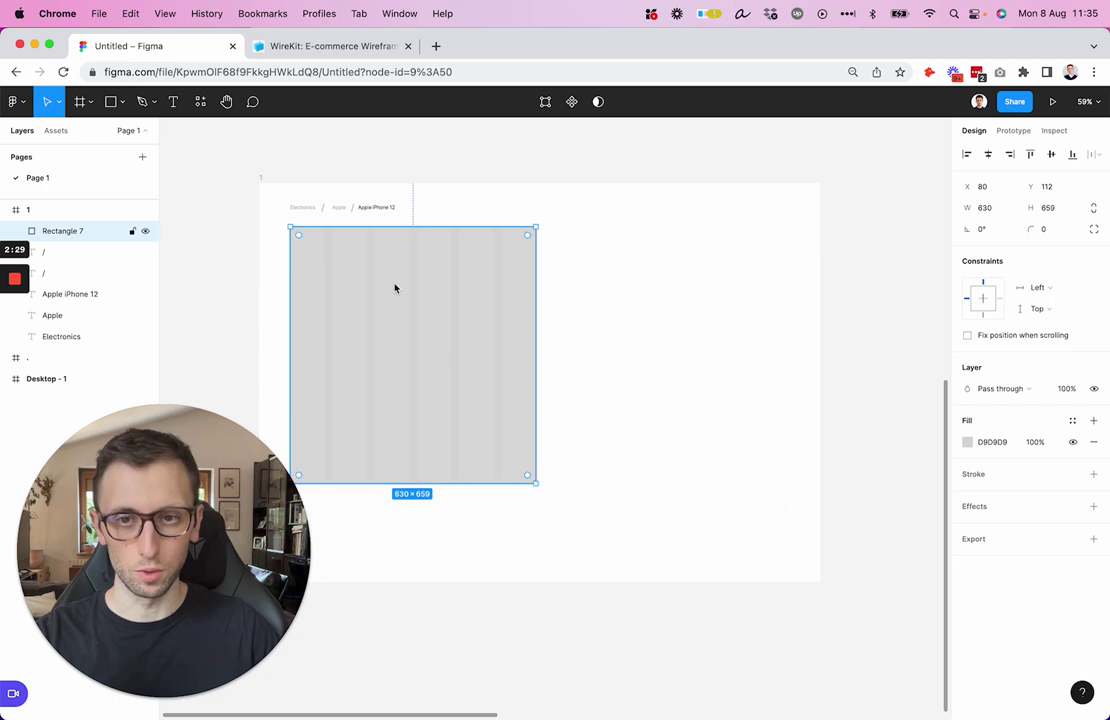
{"action": "key", "text": "shift+Down"}
{"action": "key", "text": "Down"}
{"action": "key", "text": "Down"}
Step: Set the rectangle's corner radius to 13 and its fill to the pale blue F8FAFF
{"action": "scroll", "coordinate": [406, 297], "scroll_direction": "up", "scroll_amount": 2}
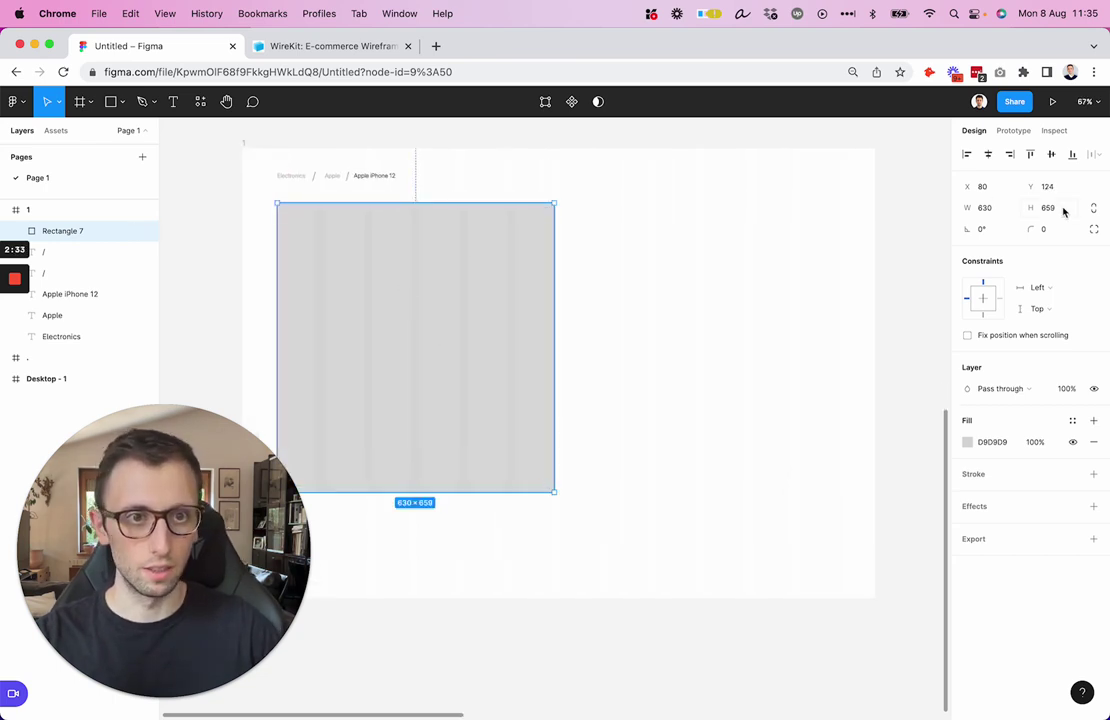
{"action": "left_click_drag", "start_coordinate": [1028, 230], "coordinate": [1041, 230]}
{"action": "key", "text": "i"}
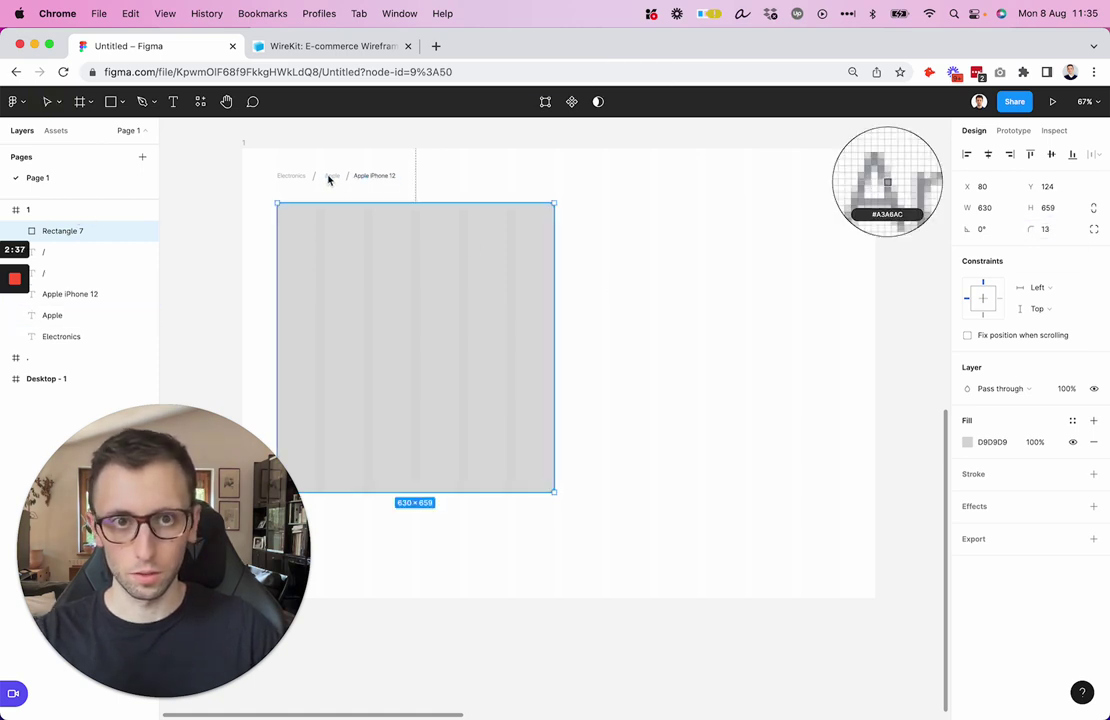
{"action": "left_click", "coordinate": [329, 179]}
{"action": "left_click", "coordinate": [967, 441]}
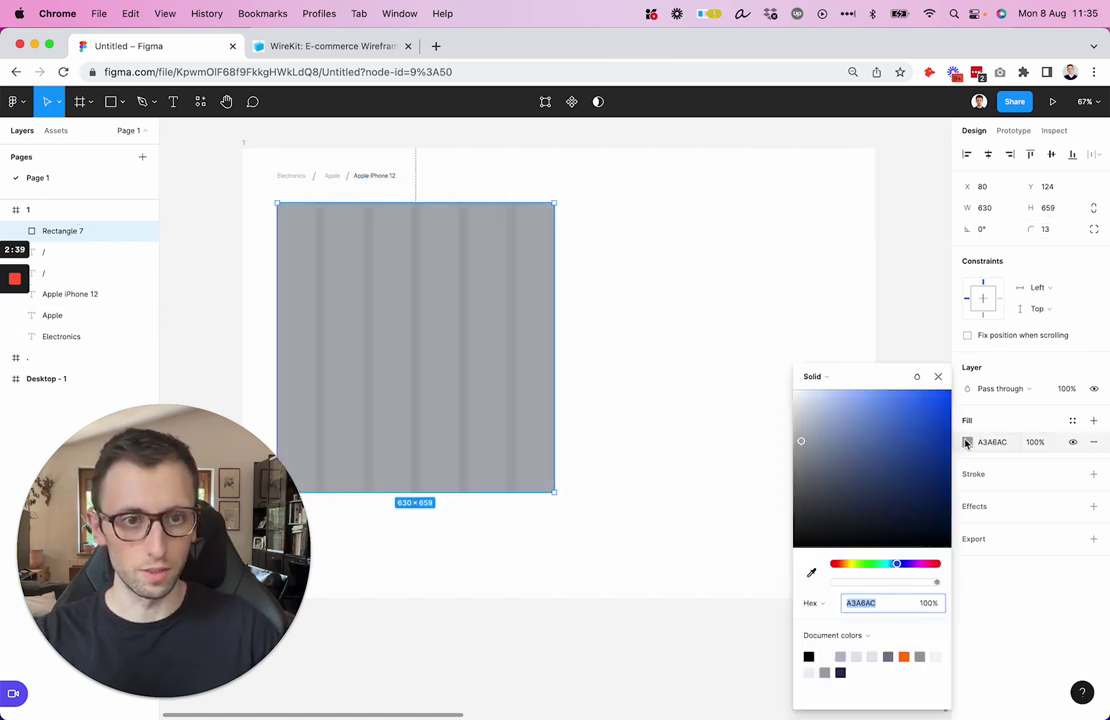
{"action": "left_click", "coordinate": [799, 398]}
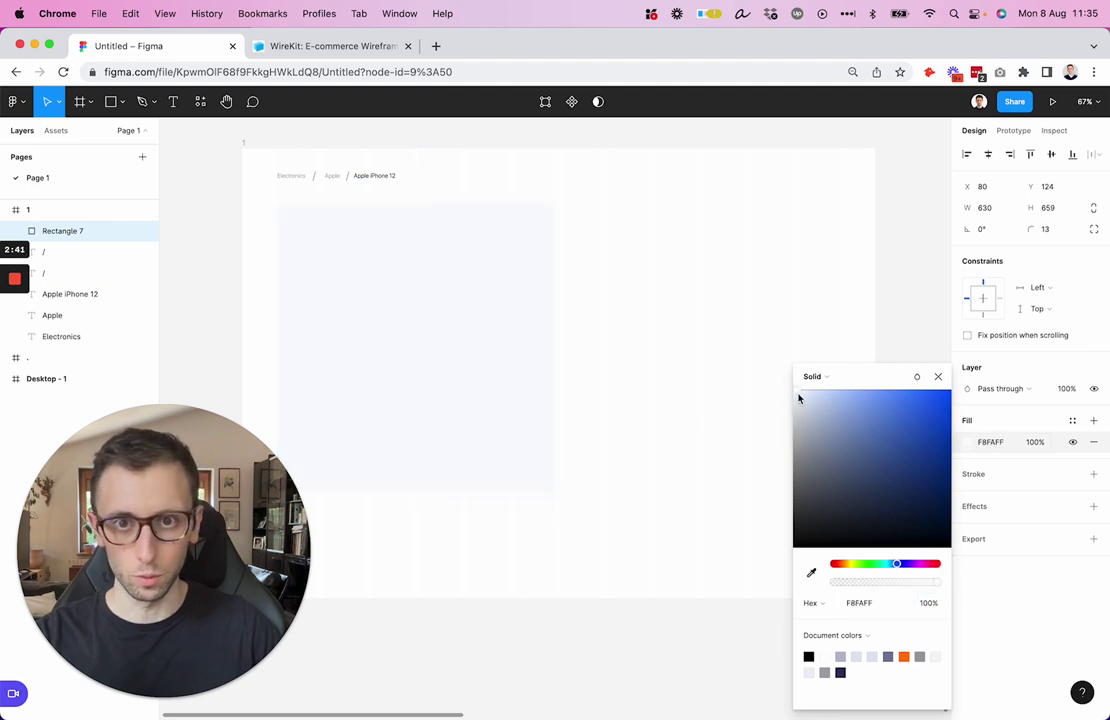
{"action": "left_click", "coordinate": [701, 238]}
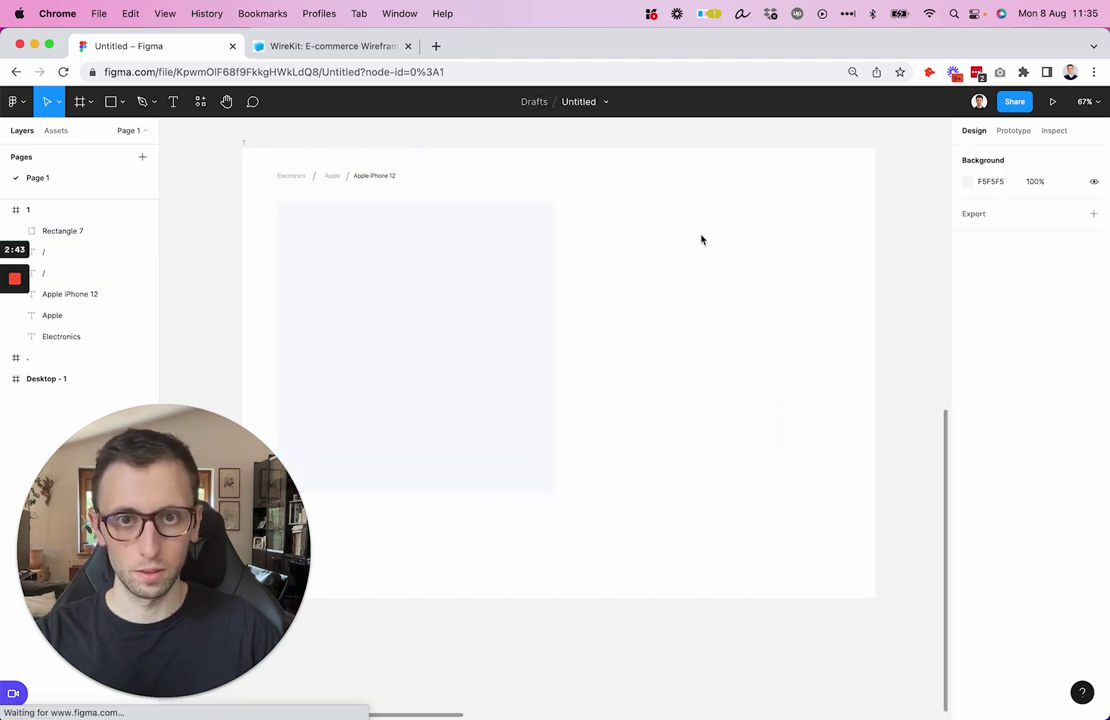
Step: Copy the Apple iPhone 12 breadcrumb text beside the rectangle at X 730, Y 166, and set the copy's font size to 28
{"action": "scroll", "coordinate": [595, 232], "scroll_direction": "up", "scroll_amount": 3}
{"action": "left_click_drag", "start_coordinate": [314, 164], "coordinate": [578, 231]}
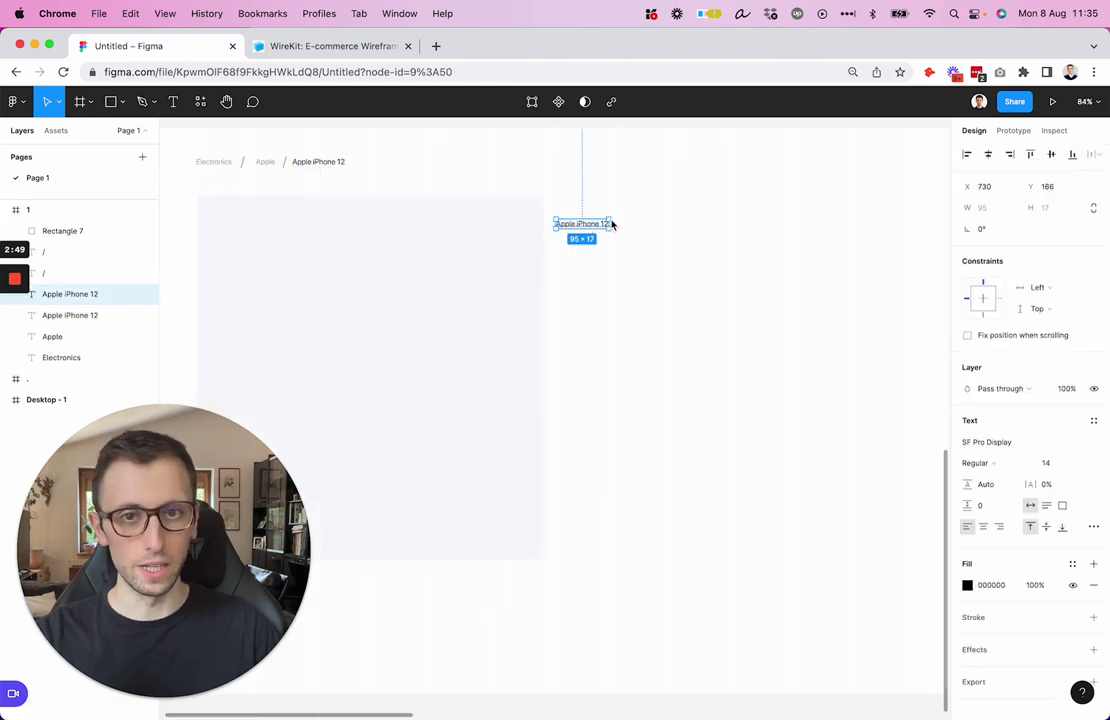
{"action": "scroll", "coordinate": [612, 221], "scroll_direction": "up", "scroll_amount": 5}
{"action": "scroll", "coordinate": [562, 231], "scroll_direction": "down", "scroll_amount": 4}
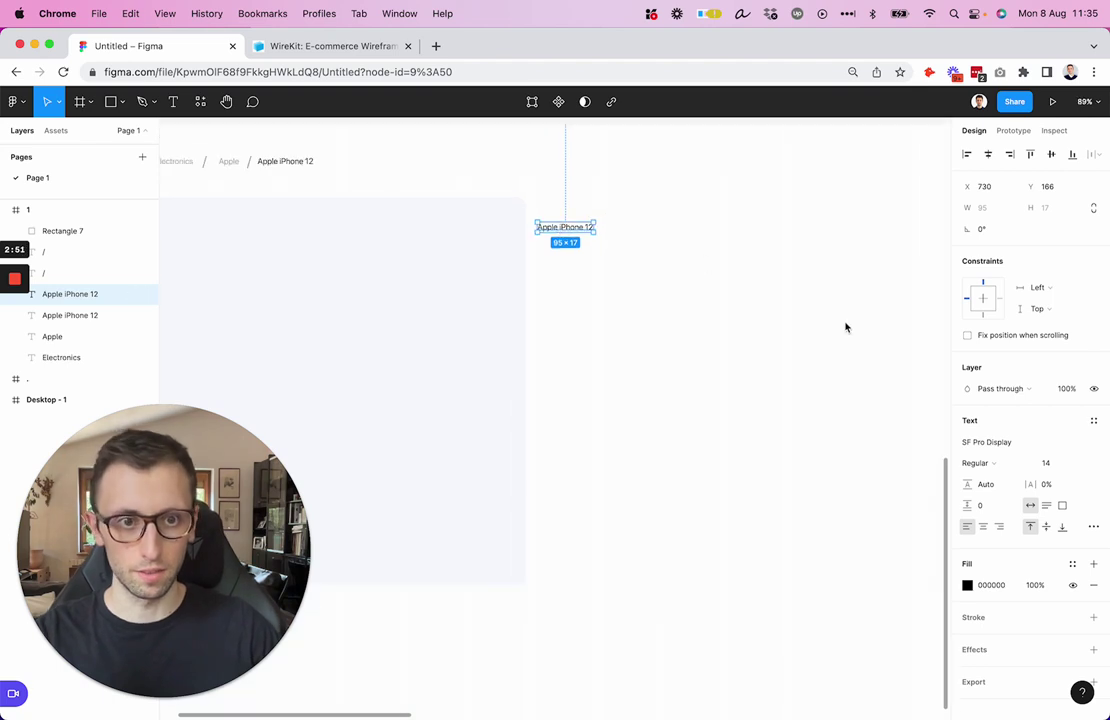
{"action": "left_click", "coordinate": [1048, 463]}
{"action": "type", "text": "24"}
{"action": "key", "text": "Return"}
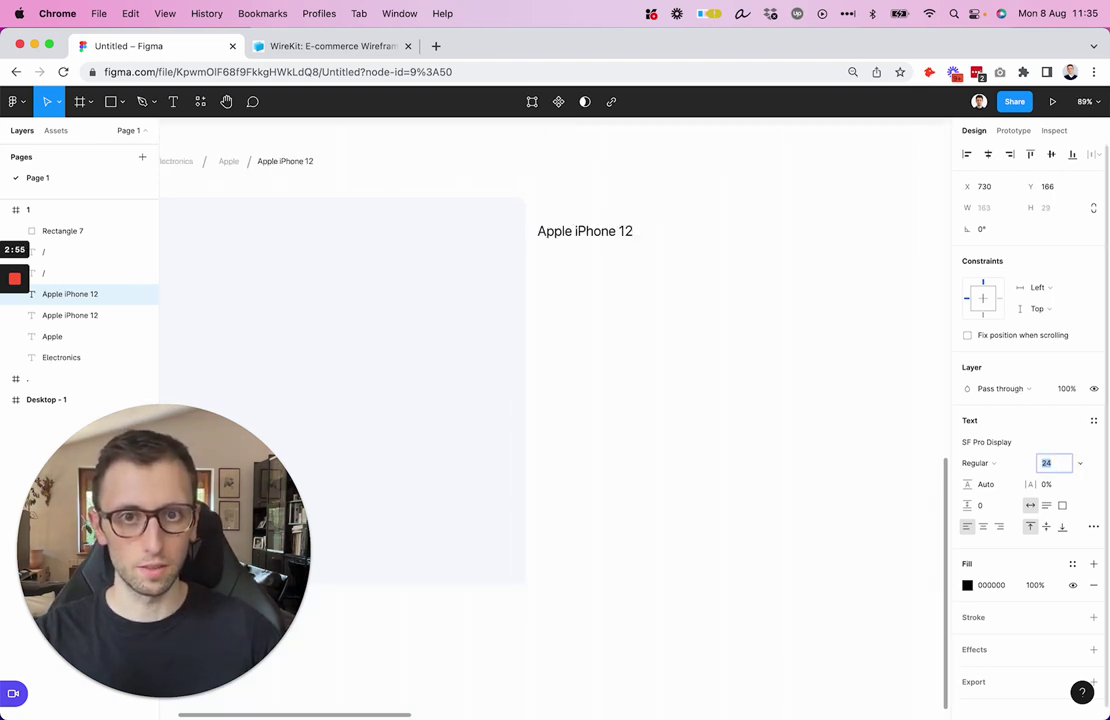
{"action": "key", "text": "Up"}
{"action": "key", "text": "Up"}
{"action": "key", "text": "Up"}
{"action": "key", "text": "Up"}
Step: Move the large Apple iPhone 12 title to X 818 and make it bold
{"action": "scroll", "coordinate": [603, 248], "scroll_direction": "down", "scroll_amount": 3}
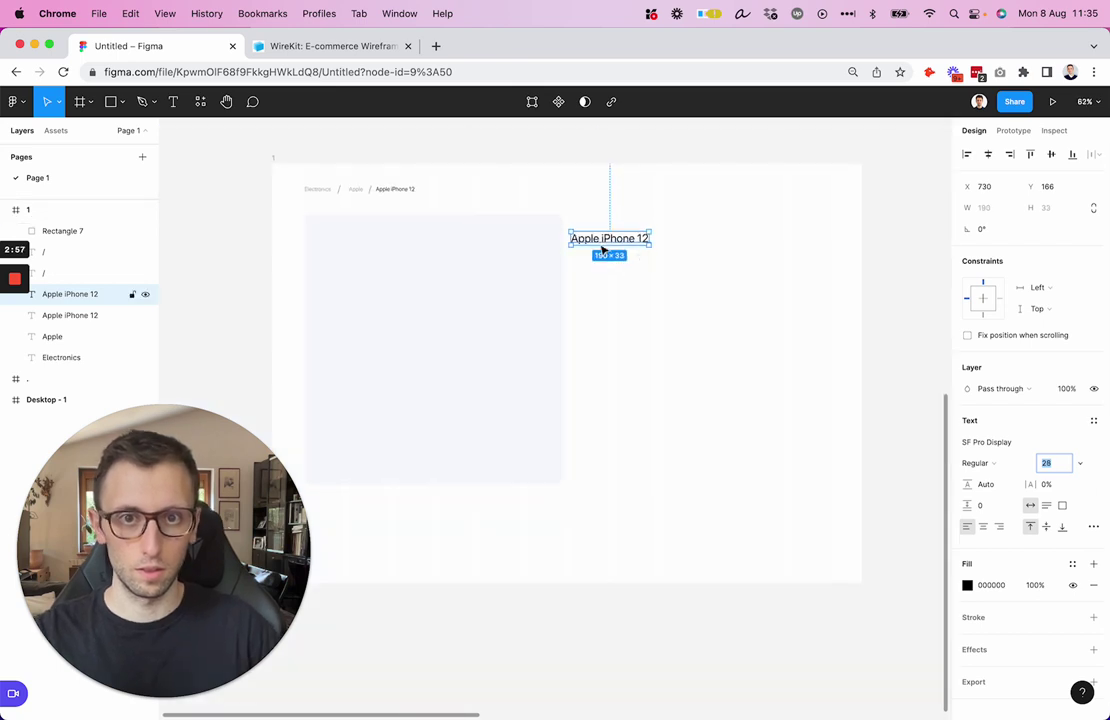
{"action": "left_click_drag", "start_coordinate": [603, 248], "coordinate": [635, 245]}
{"action": "key", "text": "super+b"}
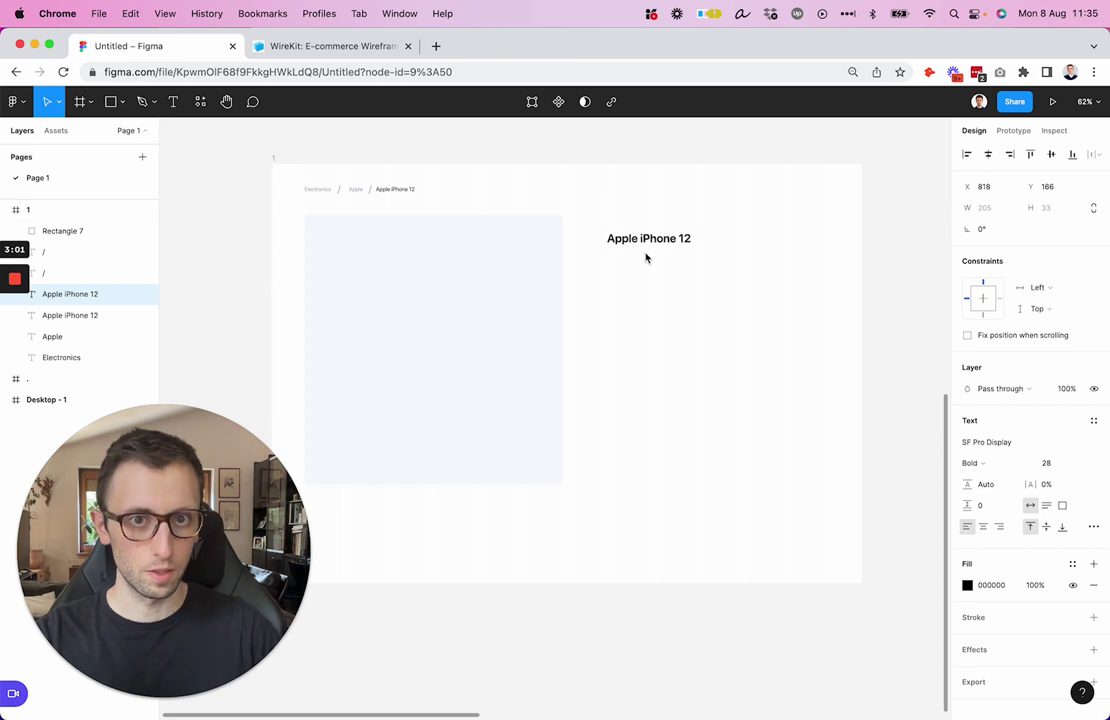
{"action": "left_click", "coordinate": [651, 277]}
Step: Duplicate the title below itself at Y 261 and replace the copy's text with the pasted Nintendo Switch description
{"action": "left_click_drag", "start_coordinate": [659, 240], "coordinate": [659, 280]}
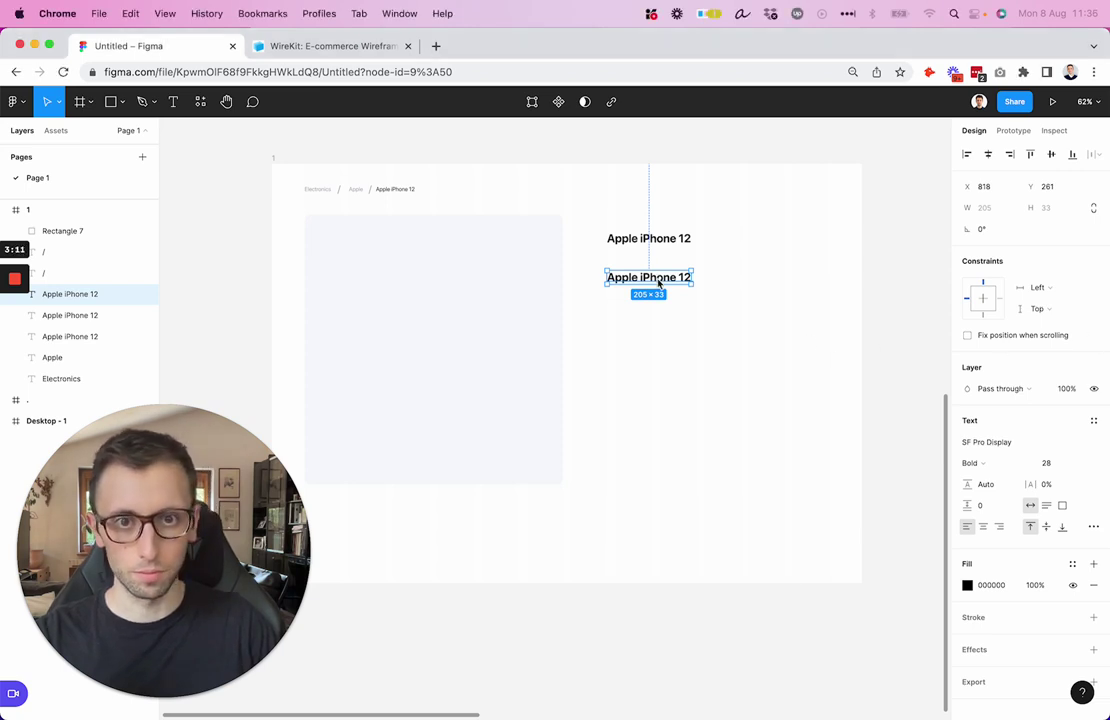
{"action": "key", "text": "super+a"}
{"action": "key", "text": "super+v"}
{"action": "key", "text": "super+a"}
{"action": "key", "text": "super+z"}
{"action": "key", "text": "super+v"}
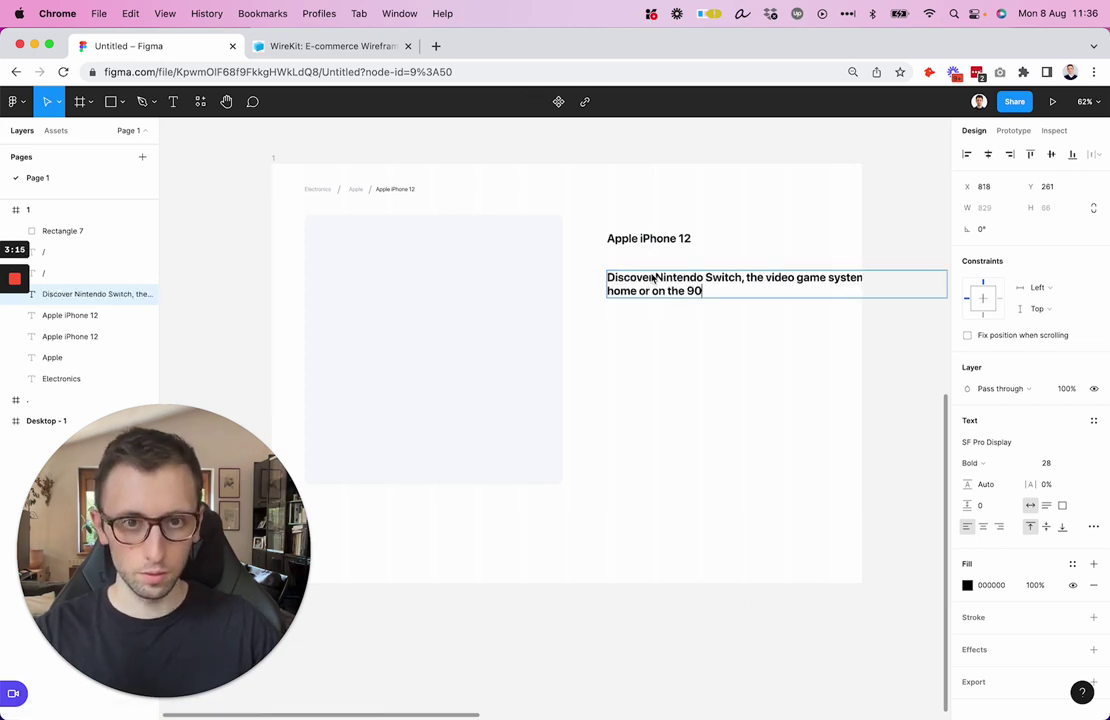
{"action": "key", "text": "Escape"}
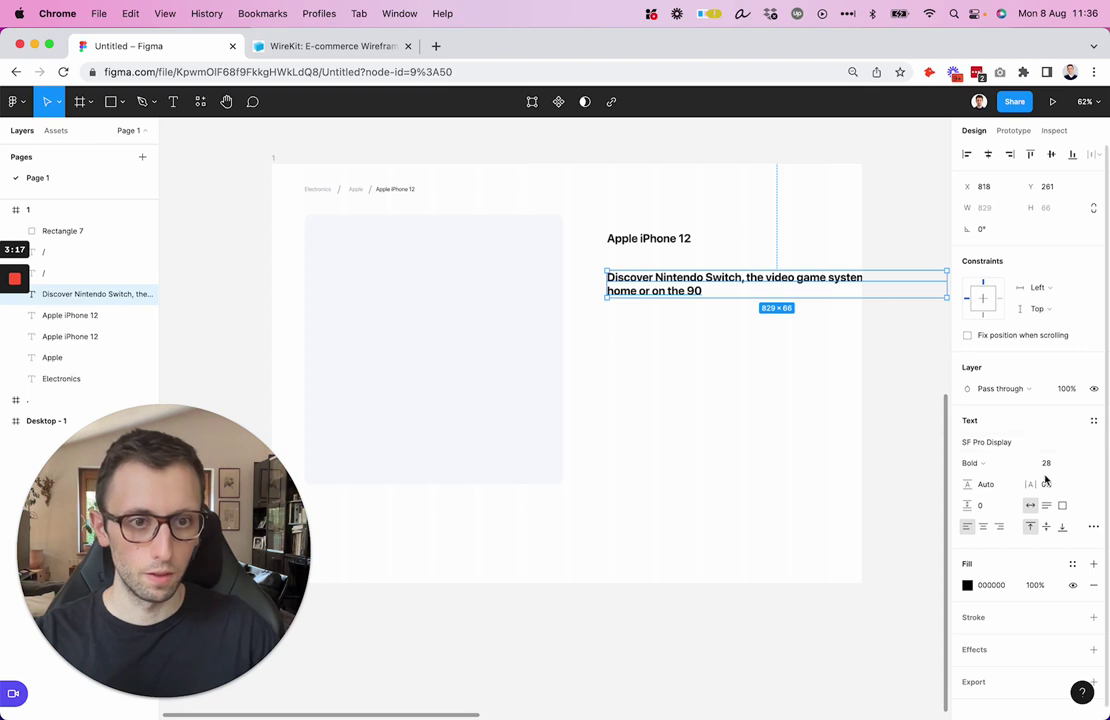
Step: Set the Nintendo Switch description's font size to 18, its weight to Regular and its line height to 30
{"action": "left_click", "coordinate": [1046, 463]}
{"action": "type", "text": "18"}
{"action": "key", "text": "Return"}
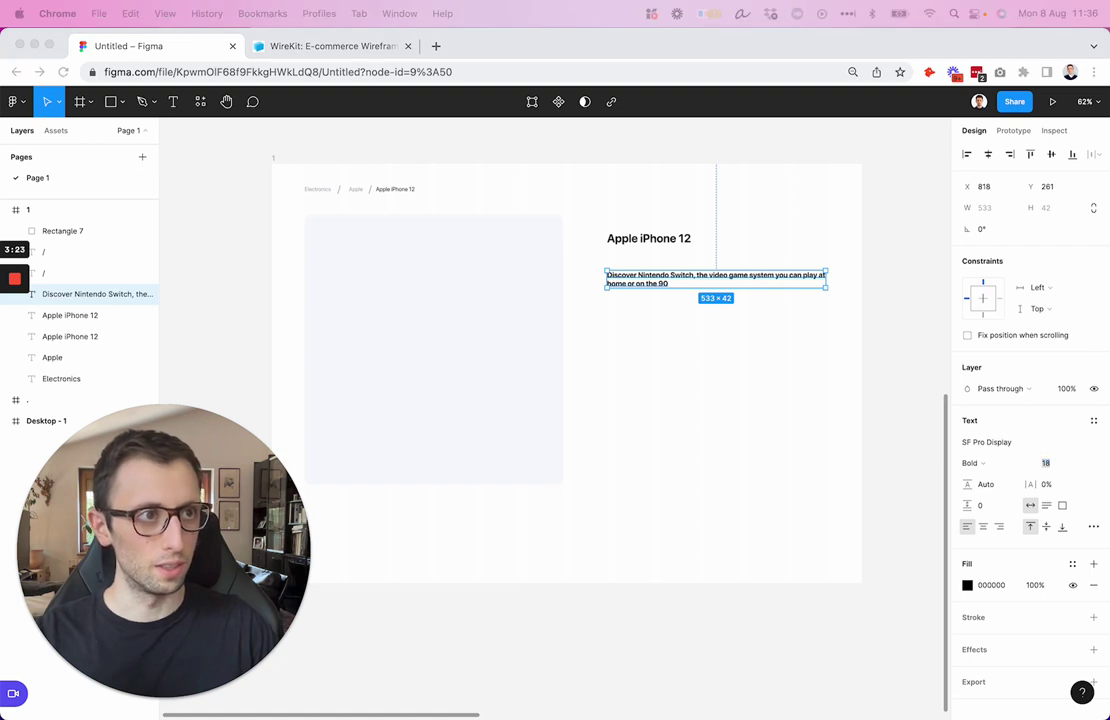
{"action": "left_click", "coordinate": [1050, 463]}
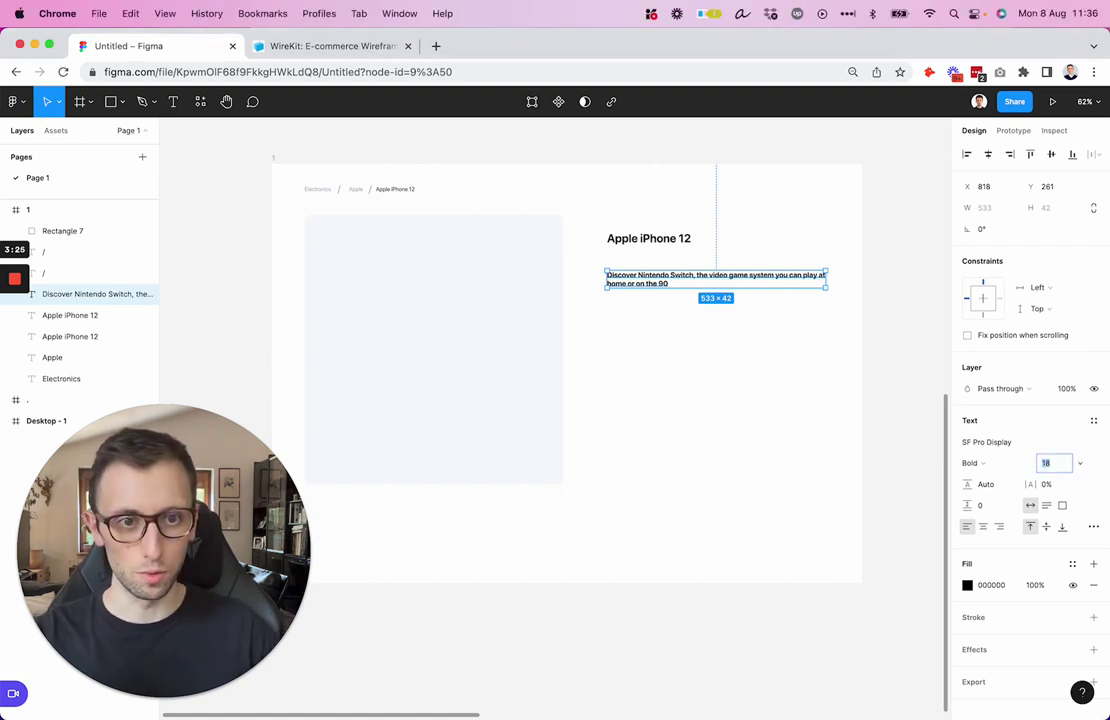
{"action": "left_click", "coordinate": [968, 465]}
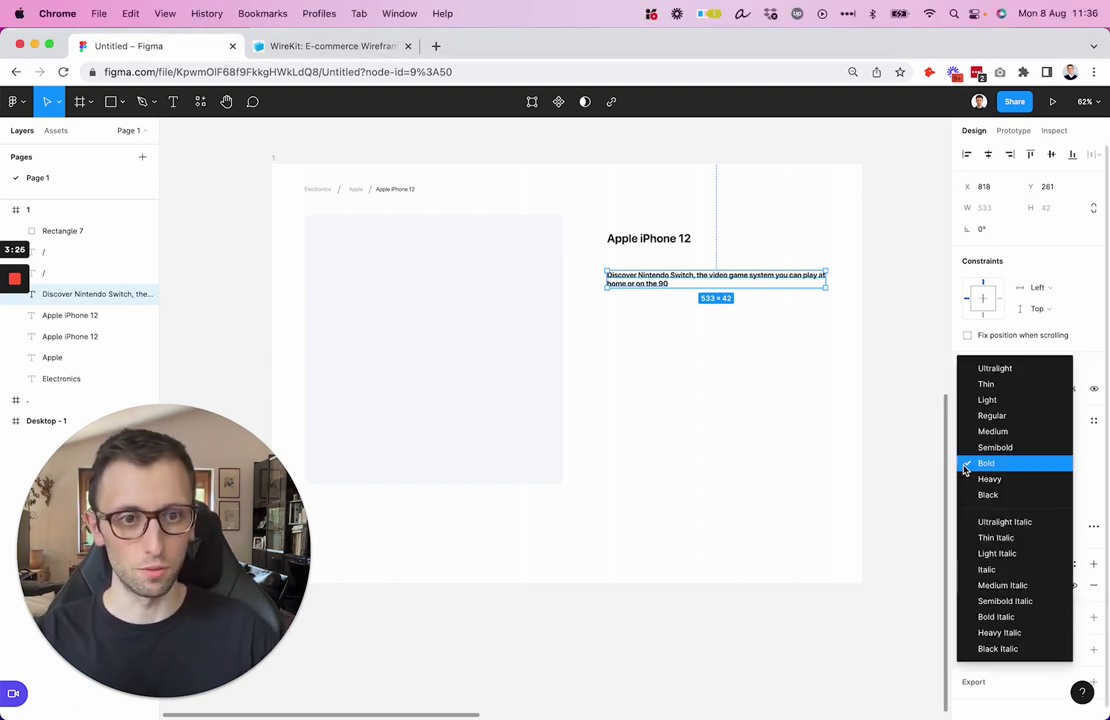
{"action": "left_click", "coordinate": [1006, 421]}
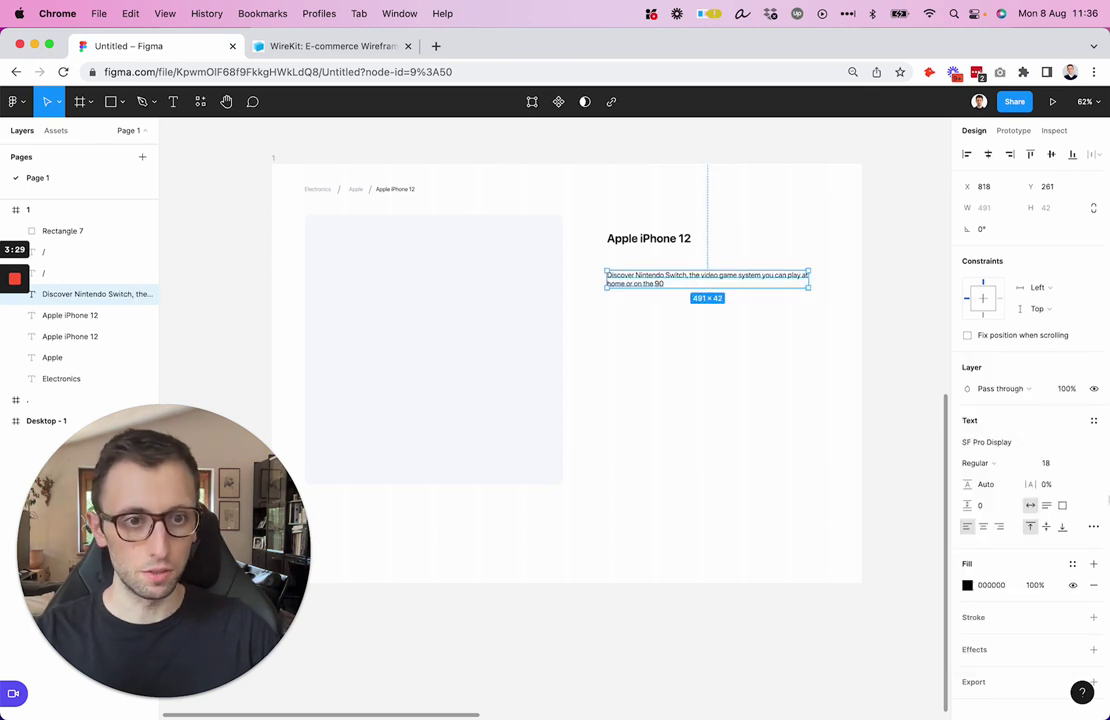
{"action": "left_click", "coordinate": [990, 487]}
{"action": "type", "text": "30"}
{"action": "key", "text": "Return"}
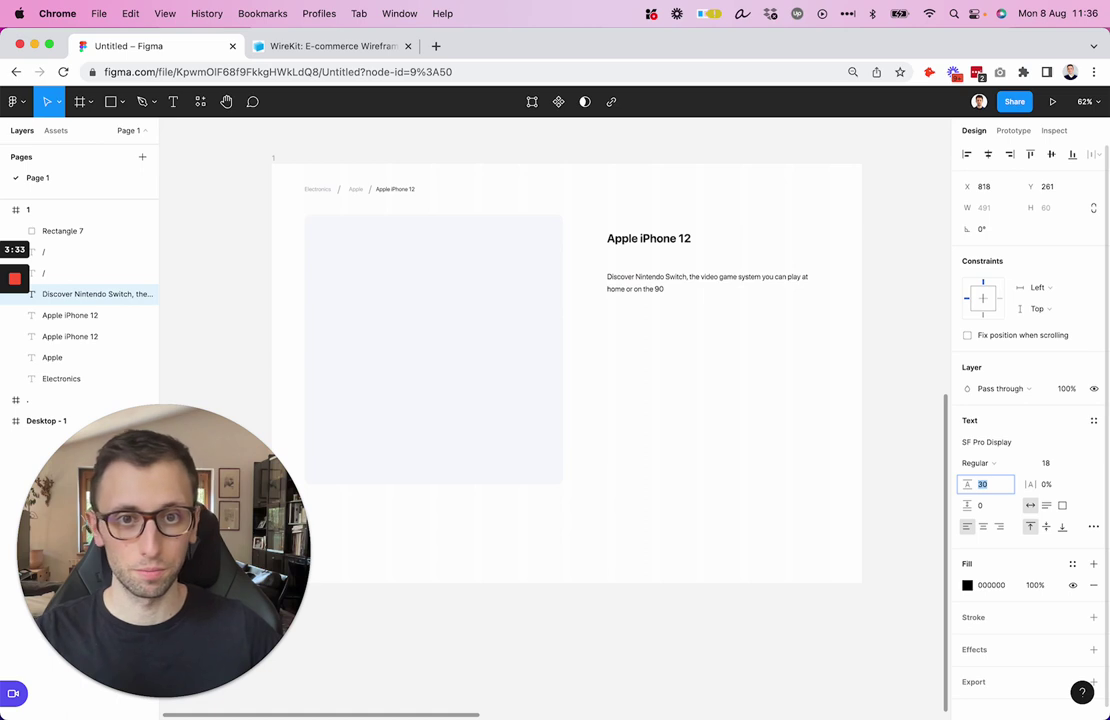
Step: Recolour the description text with the grey 9DA0A6 sampled from the breadcrumb
{"action": "left_click", "coordinate": [681, 344]}
{"action": "scroll", "coordinate": [650, 262], "scroll_direction": "up", "scroll_amount": 5}
{"action": "left_click", "coordinate": [654, 289]}
{"action": "scroll", "coordinate": [652, 286], "scroll_direction": "left", "scroll_amount": 3}
{"action": "key", "text": "i"}
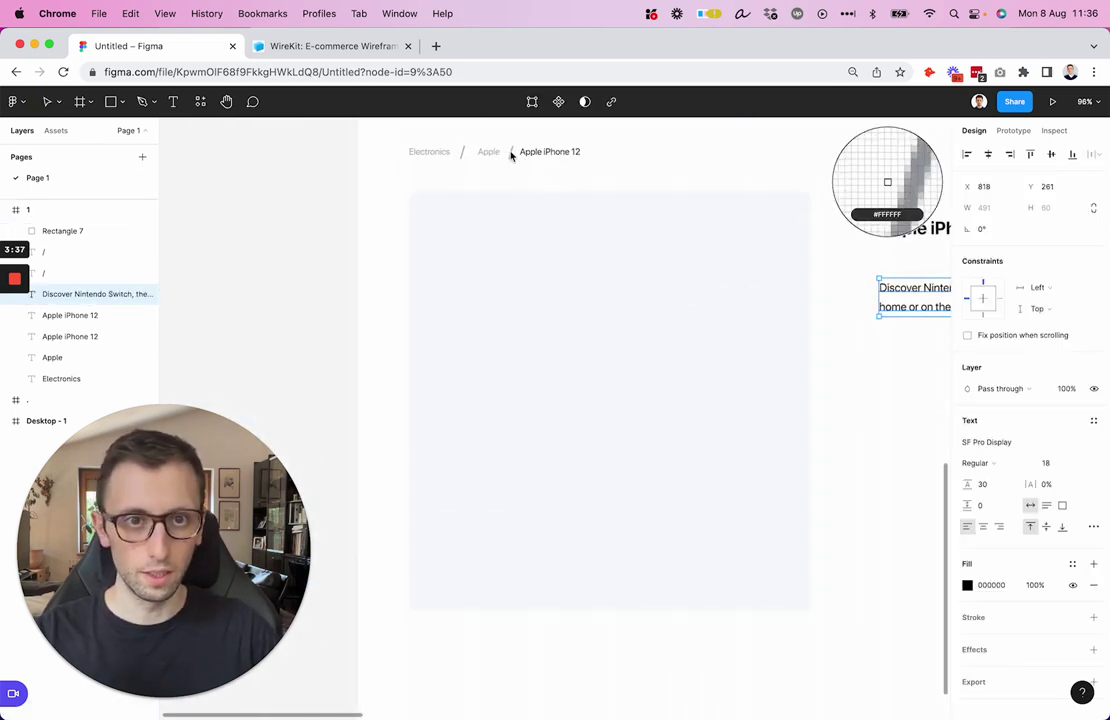
{"action": "left_click", "coordinate": [518, 155]}
{"action": "scroll", "coordinate": [600, 170], "scroll_direction": "right", "scroll_amount": 5}
{"action": "scroll", "coordinate": [600, 170], "scroll_direction": "down", "scroll_amount": 2}
{"action": "left_click", "coordinate": [716, 279]}
{"action": "scroll", "coordinate": [716, 279], "scroll_direction": "up", "scroll_amount": 3}
{"action": "scroll", "coordinate": [716, 279], "scroll_direction": "right", "scroll_amount": 1}
{"action": "left_click", "coordinate": [719, 297]}
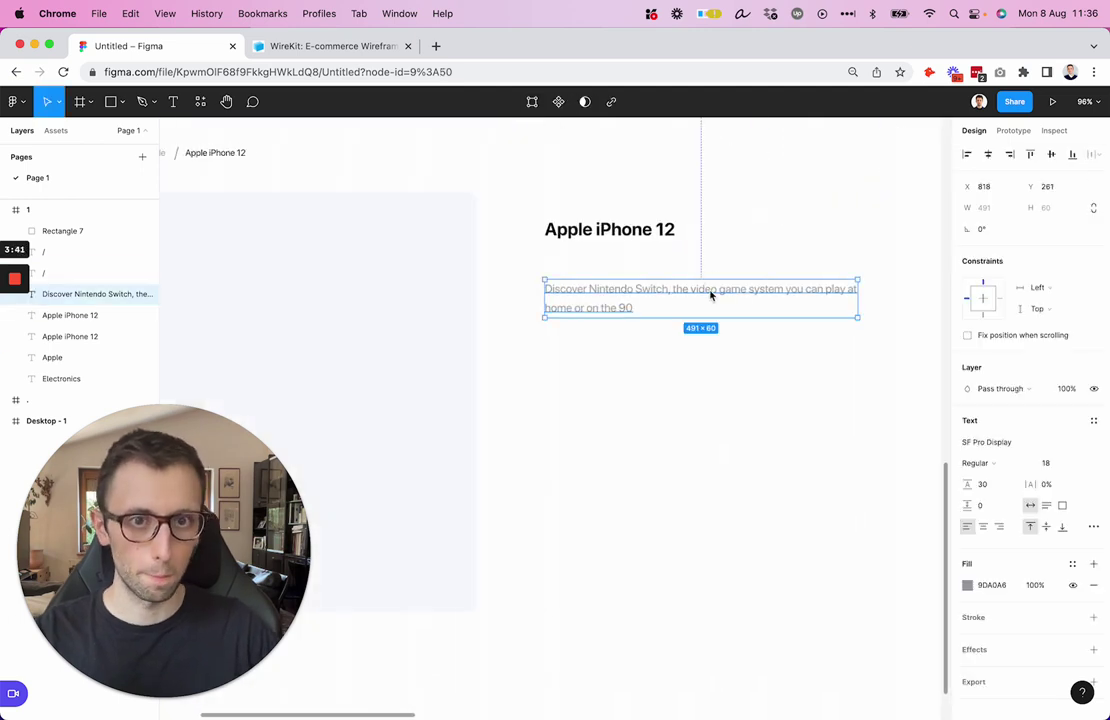
Step: Change the description text's weight to Medium
{"action": "left_click", "coordinate": [1000, 464]}
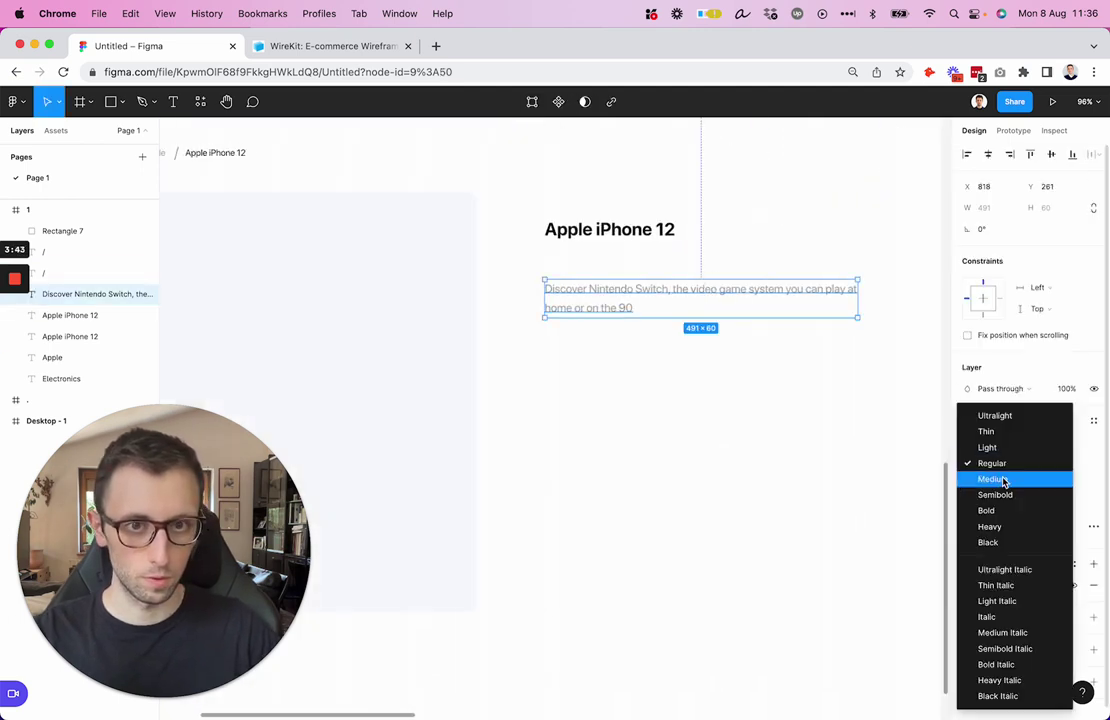
{"action": "left_click", "coordinate": [993, 478]}
{"action": "left_click", "coordinate": [706, 381]}
{"action": "scroll", "coordinate": [655, 272], "scroll_direction": "up", "scroll_amount": 5}
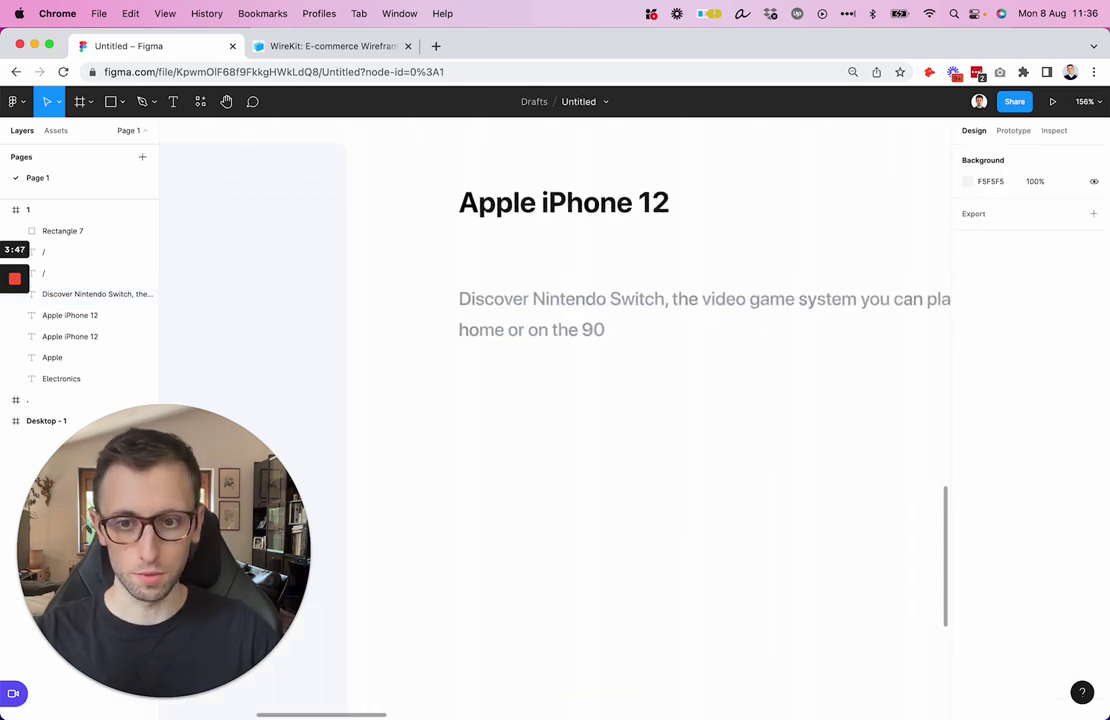
Step: Switch to the Nucleo icon app and search all icons for "star"
{"action": "mouse_move", "coordinate": [363, 712]}
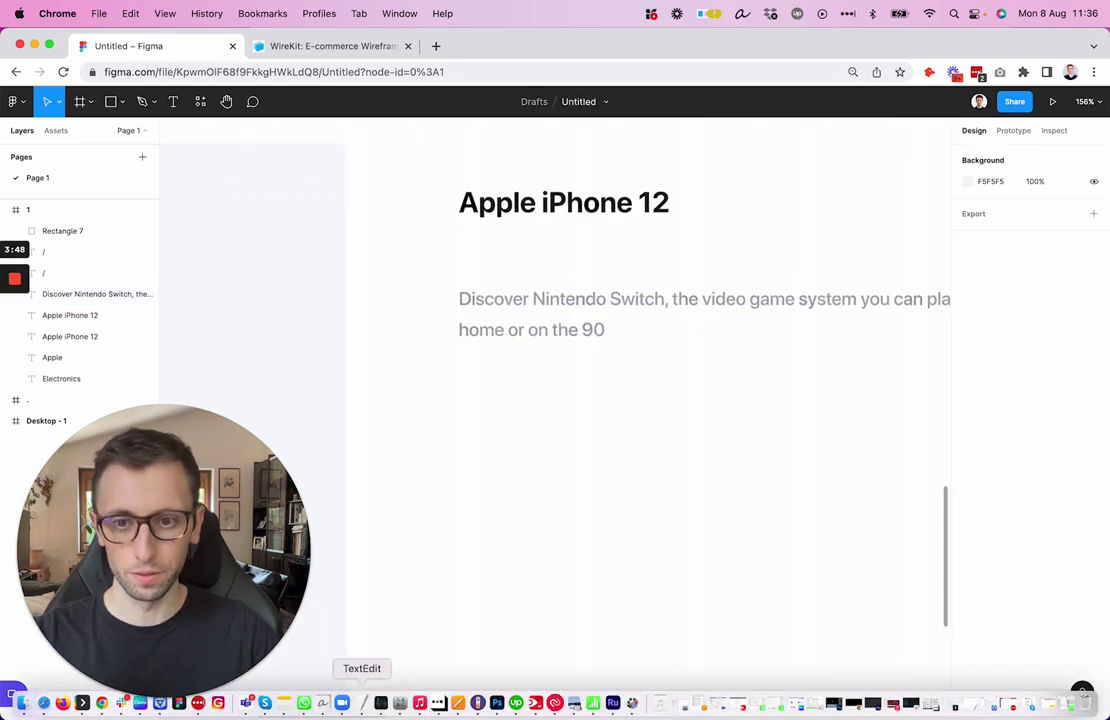
{"action": "left_click", "coordinate": [157, 714]}
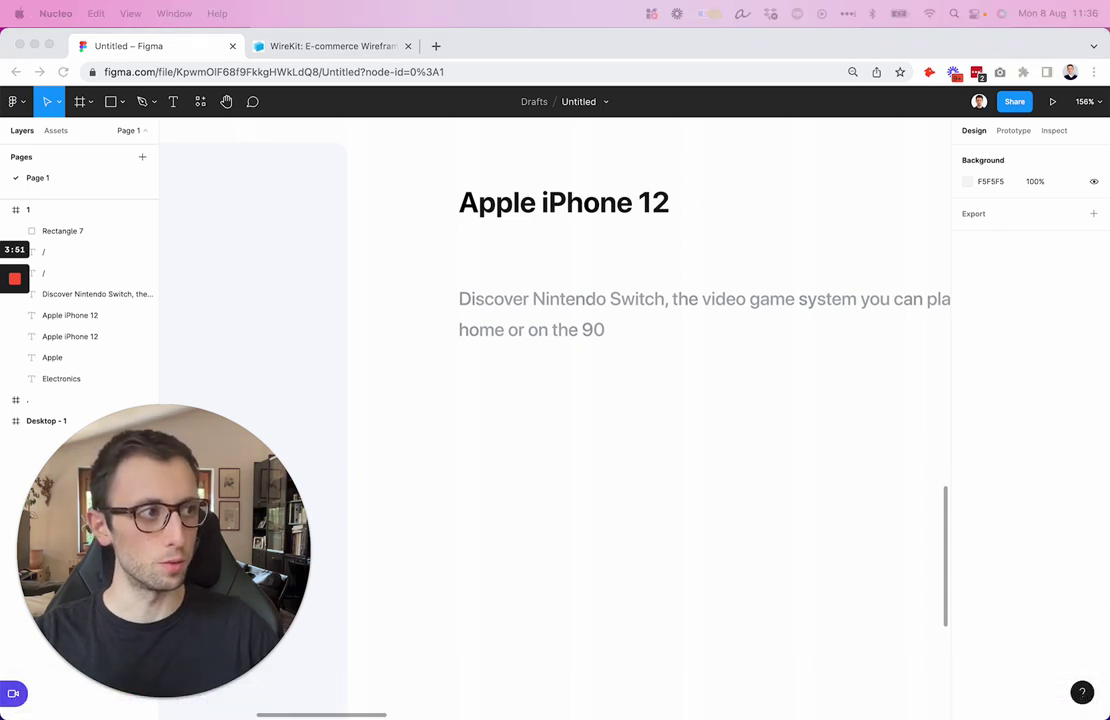
{"action": "left_click_drag", "start_coordinate": [1105, 255], "coordinate": [698, 245]}
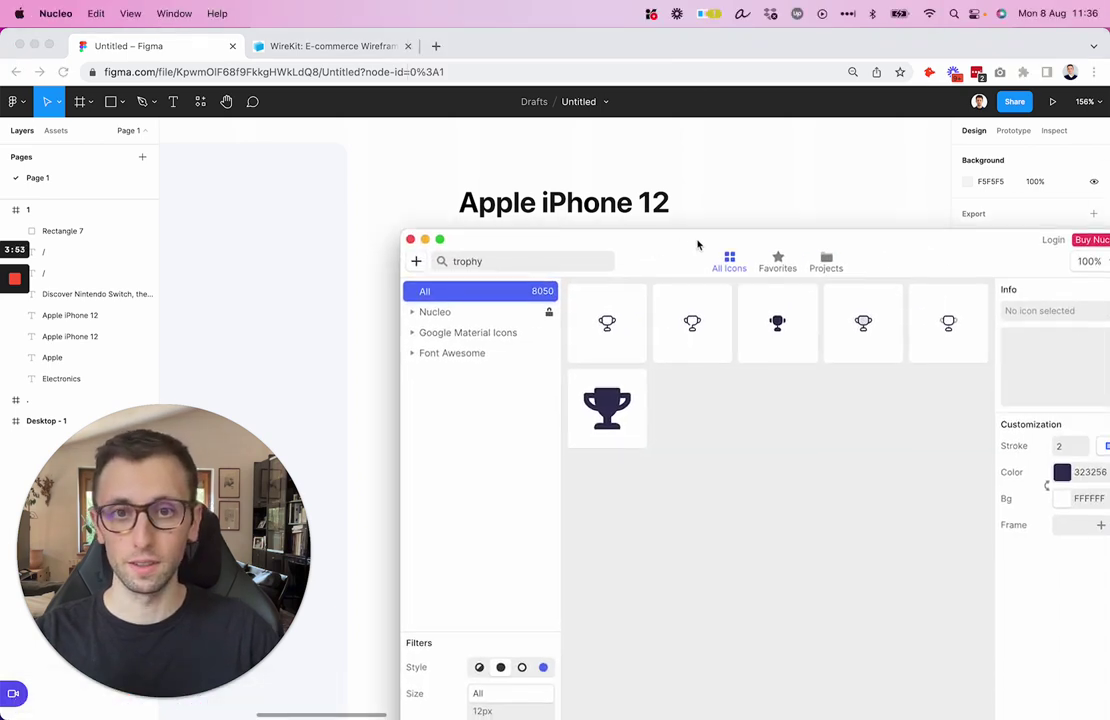
{"action": "double_click", "coordinate": [462, 262]}
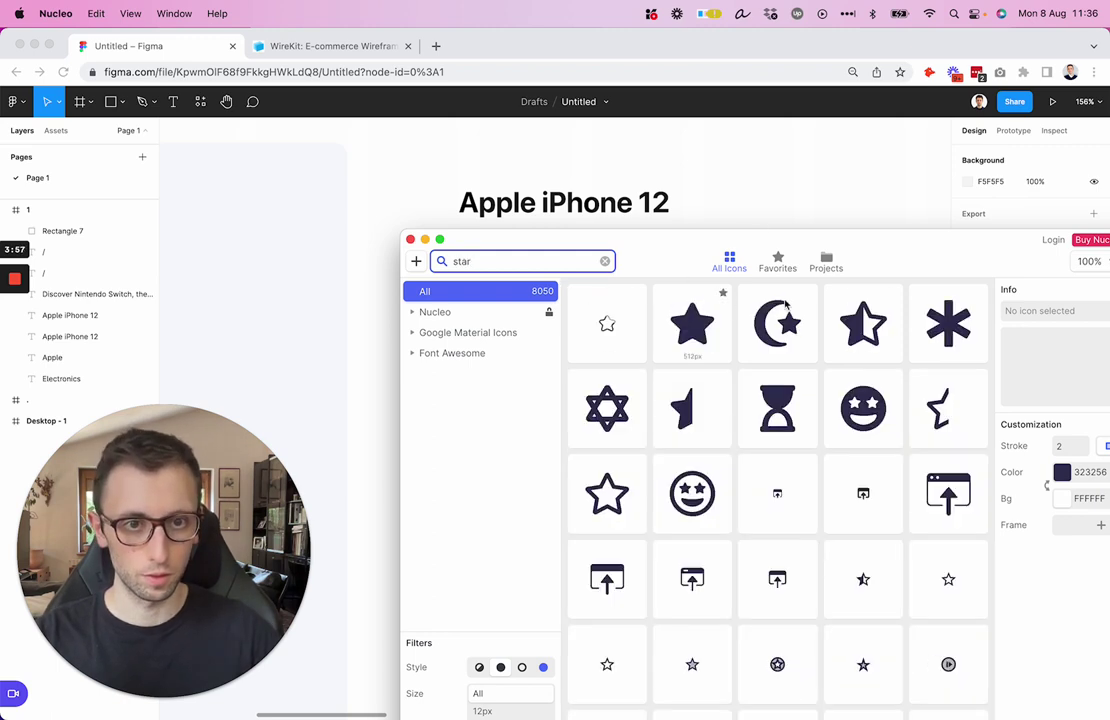
{"action": "left_click_drag", "start_coordinate": [771, 243], "coordinate": [601, 424]}
{"action": "scroll", "coordinate": [605, 510], "scroll_direction": "down", "scroll_amount": 5}
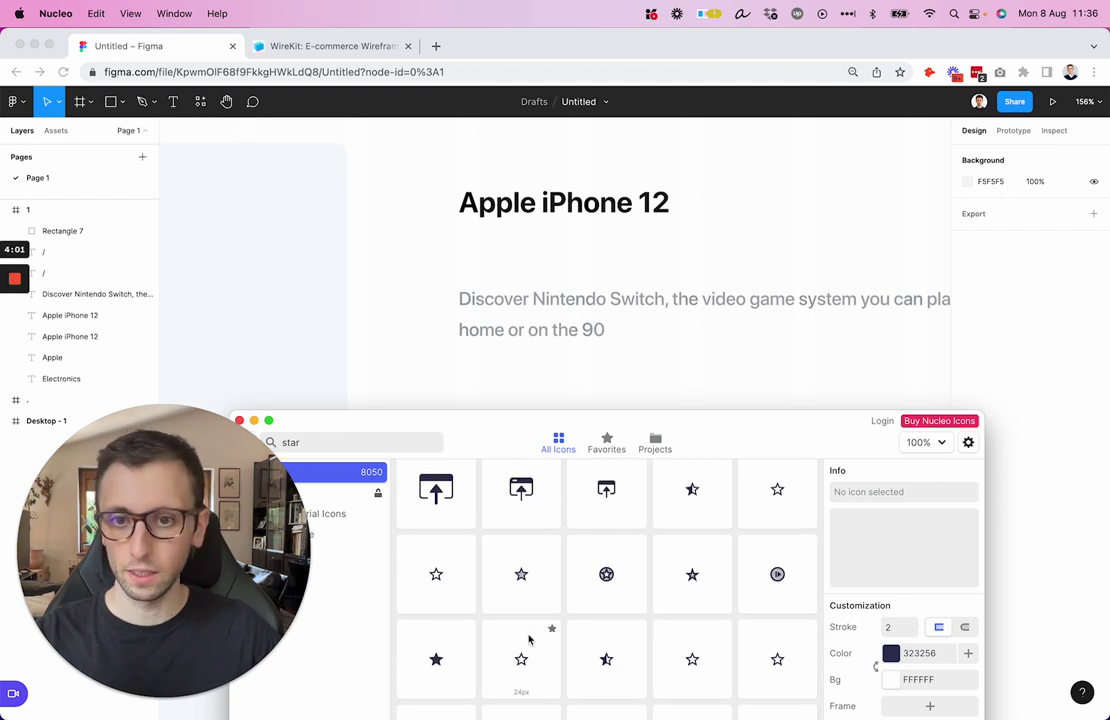
Step: Place the filled 24 px star icon between the Apple iPhone 12 title and the description, and ungroup its frame
{"action": "left_click_drag", "start_coordinate": [436, 659], "coordinate": [470, 258]}
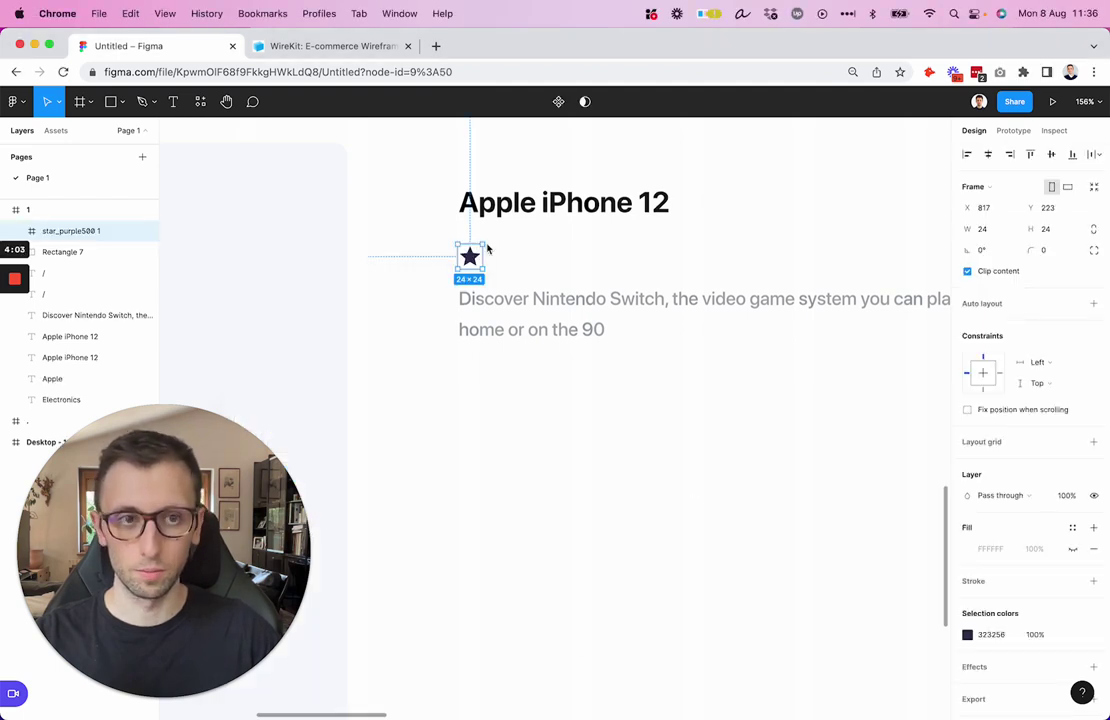
{"action": "key", "text": "super+shift+g"}
{"action": "scroll", "coordinate": [493, 245], "scroll_direction": "up", "scroll_amount": 3}
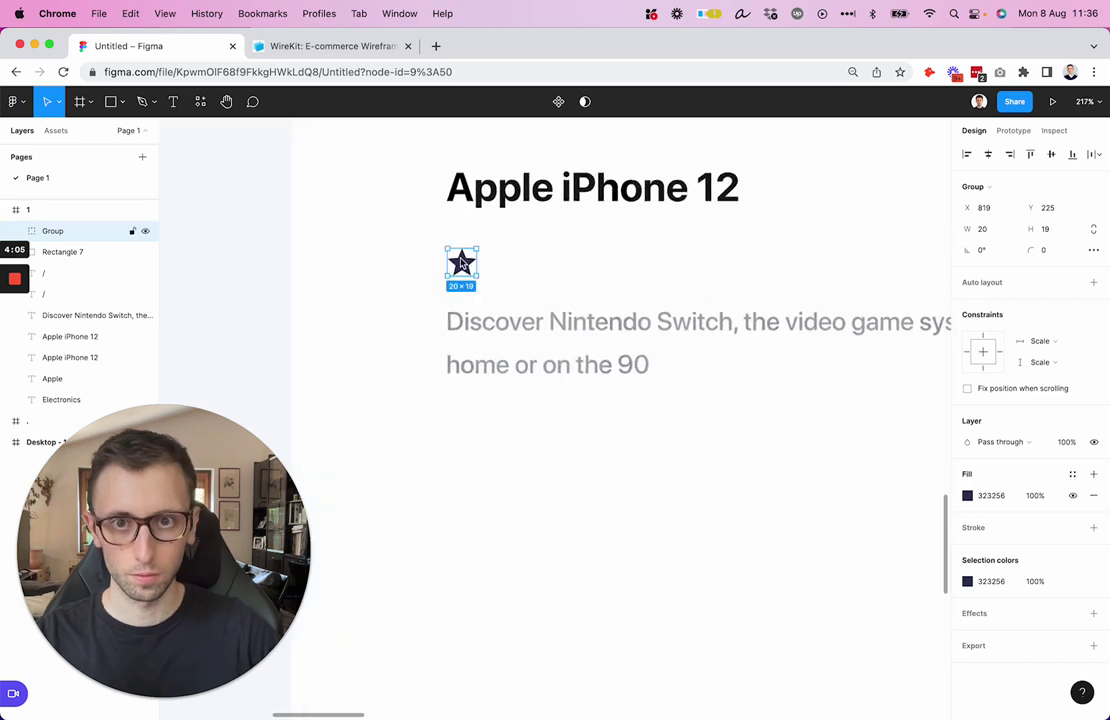
Step: Duplicate the star horizontally into an evenly spaced row of five
{"action": "left_click_drag", "start_coordinate": [466, 264], "coordinate": [507, 264]}
{"action": "key", "text": "super+d"}
{"action": "key", "text": "super+d"}
{"action": "key", "text": "super+d"}
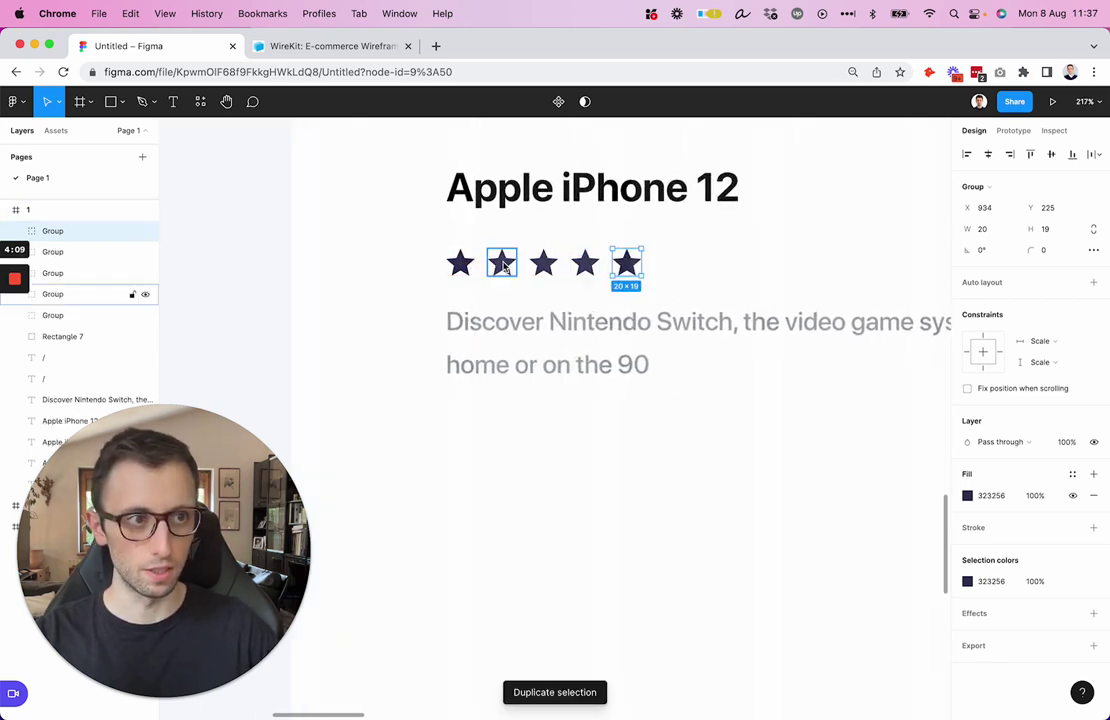
Step: Scale the five stars down together to 18.24 × 17.32 each, with the row at Y 221
{"action": "left_click", "coordinate": [669, 243]}
{"action": "left_click_drag", "start_coordinate": [669, 243], "coordinate": [345, 264]}
{"action": "left_click_drag", "start_coordinate": [644, 268], "coordinate": [606, 262]}
Step: Apply the Yellow colour style to the fill of the first four stars and give them a 1 px inside stroke
{"action": "left_click", "coordinate": [383, 224]}
{"action": "left_click_drag", "start_coordinate": [383, 224], "coordinate": [589, 288]}
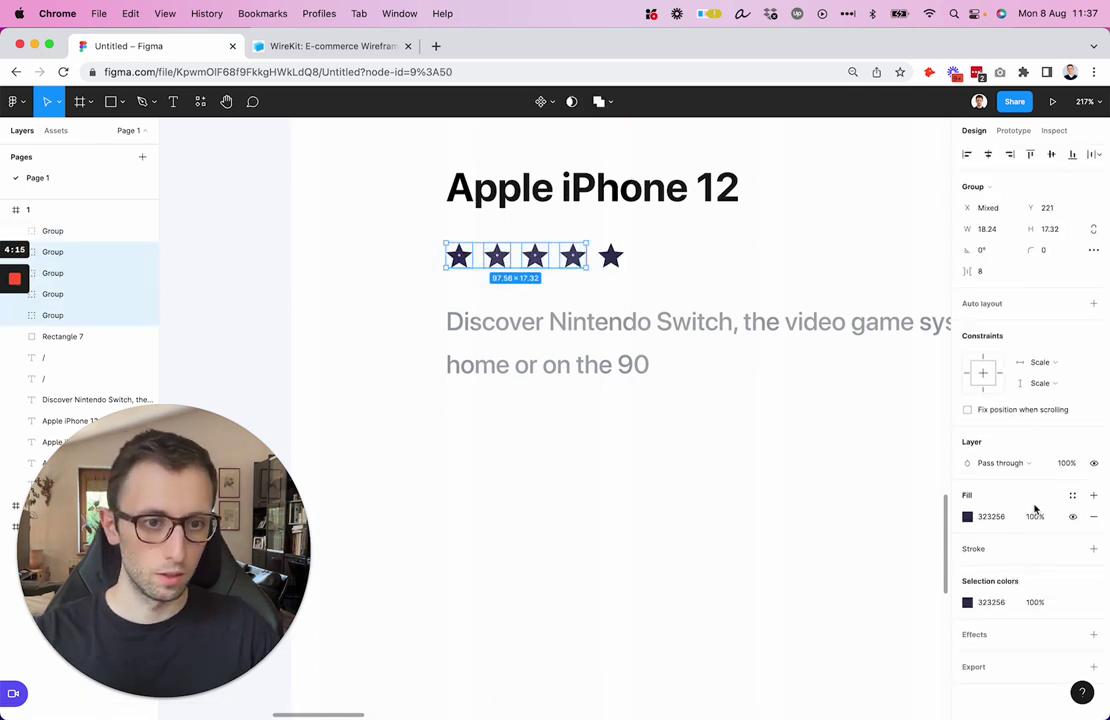
{"action": "left_click", "coordinate": [1071, 496]}
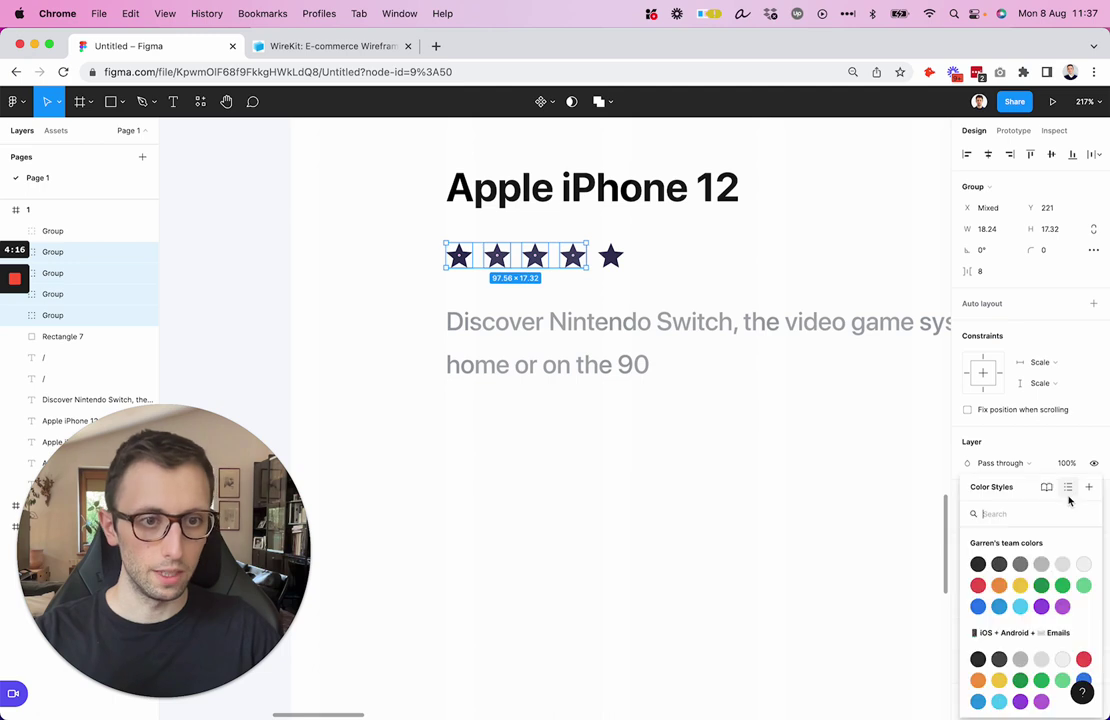
{"action": "left_click", "coordinate": [998, 684]}
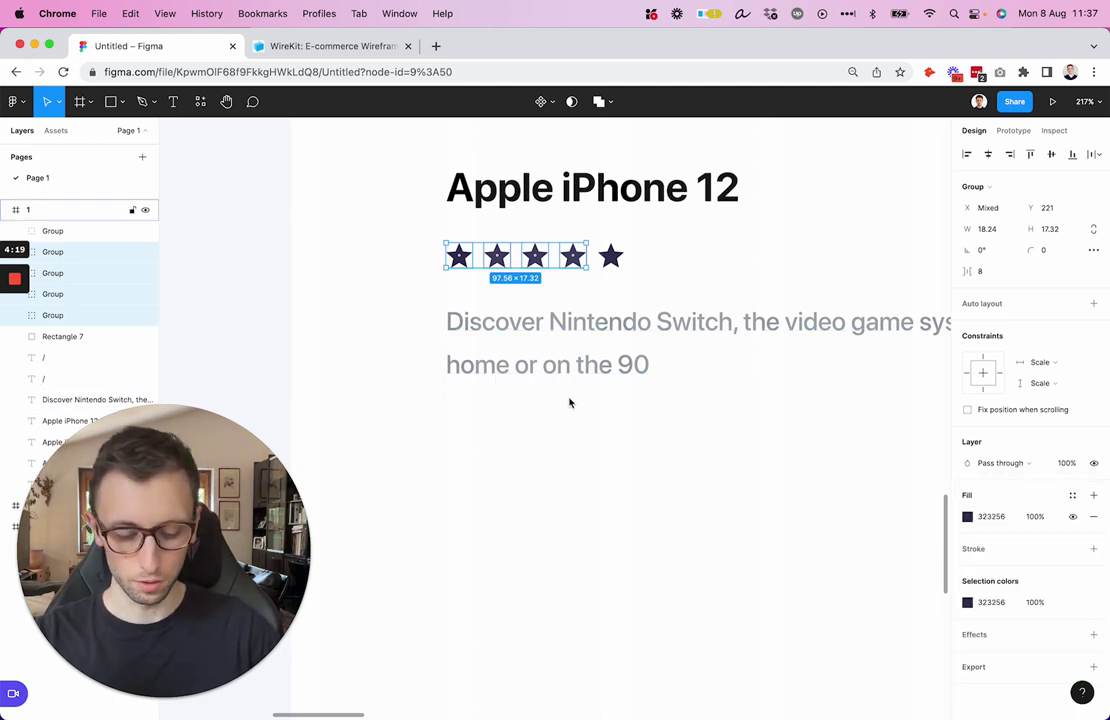
{"action": "key", "text": "alt+super+v"}
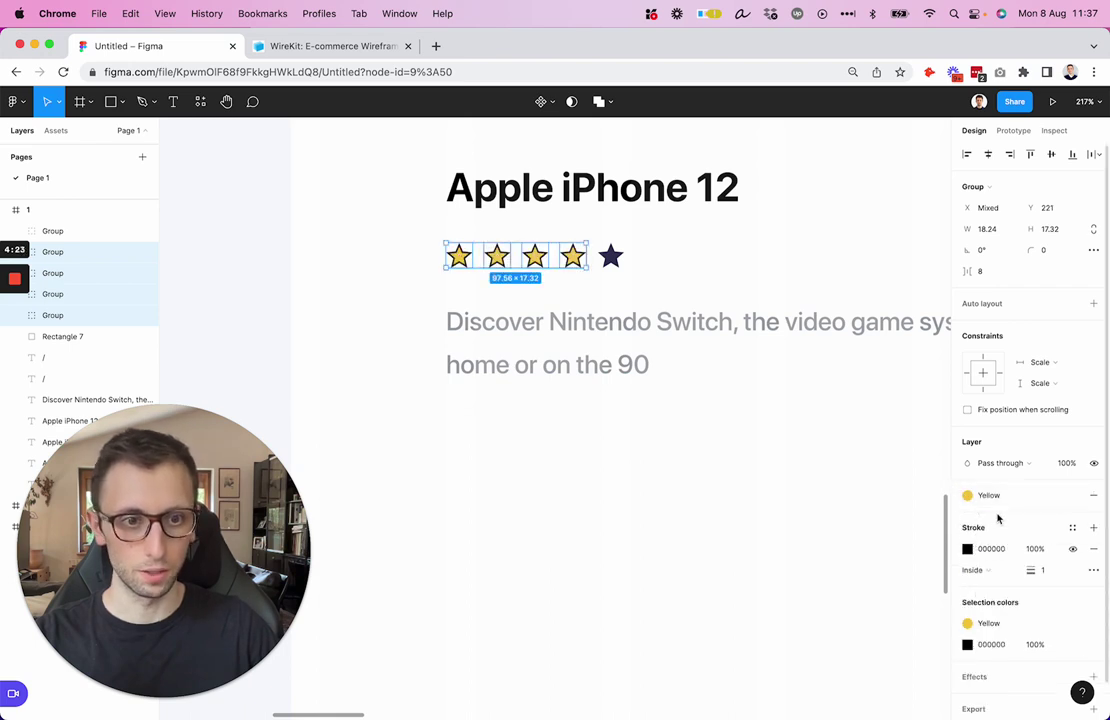
Step: Detach the Yellow style from the four stars and set their stroke colour to F2C94C
{"action": "left_click", "coordinate": [1072, 624]}
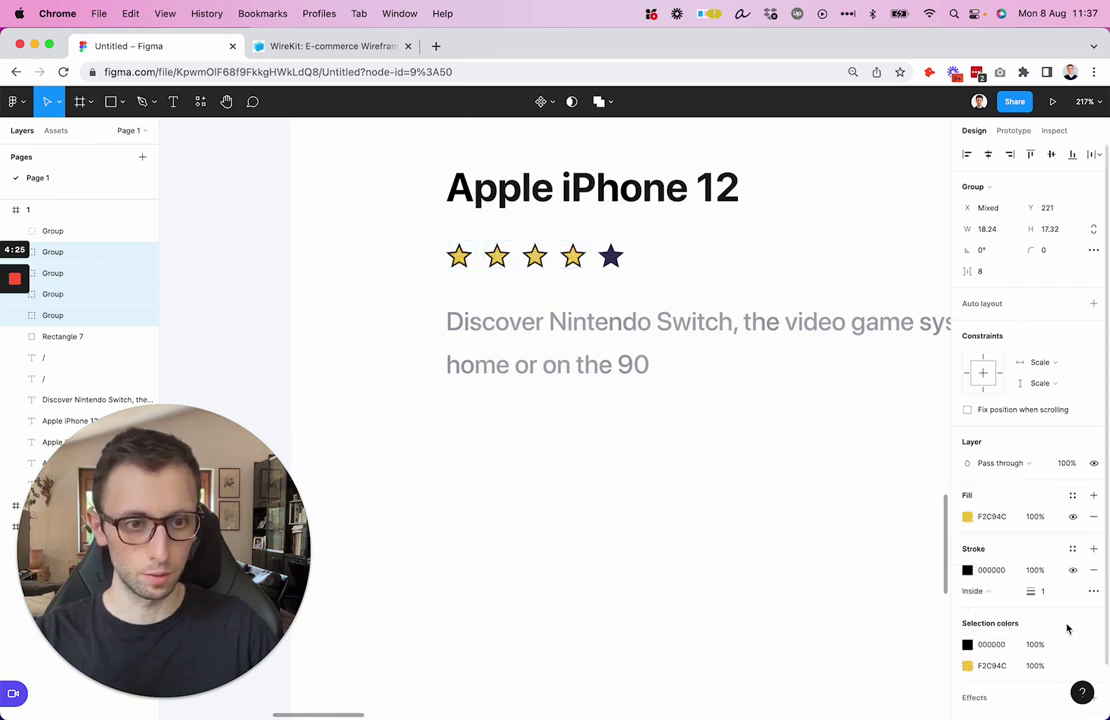
{"action": "left_click", "coordinate": [992, 666]}
{"action": "key", "text": "super+c"}
{"action": "left_click", "coordinate": [991, 644]}
{"action": "left_click", "coordinate": [991, 570]}
{"action": "key", "text": "super+v"}
Step: Recolour the fifth star with the grey A9ACB1 sampled from the description text and set its opacity to 40%
{"action": "left_click", "coordinate": [610, 256]}
{"action": "scroll", "coordinate": [607, 262], "scroll_direction": "left", "scroll_amount": 2}
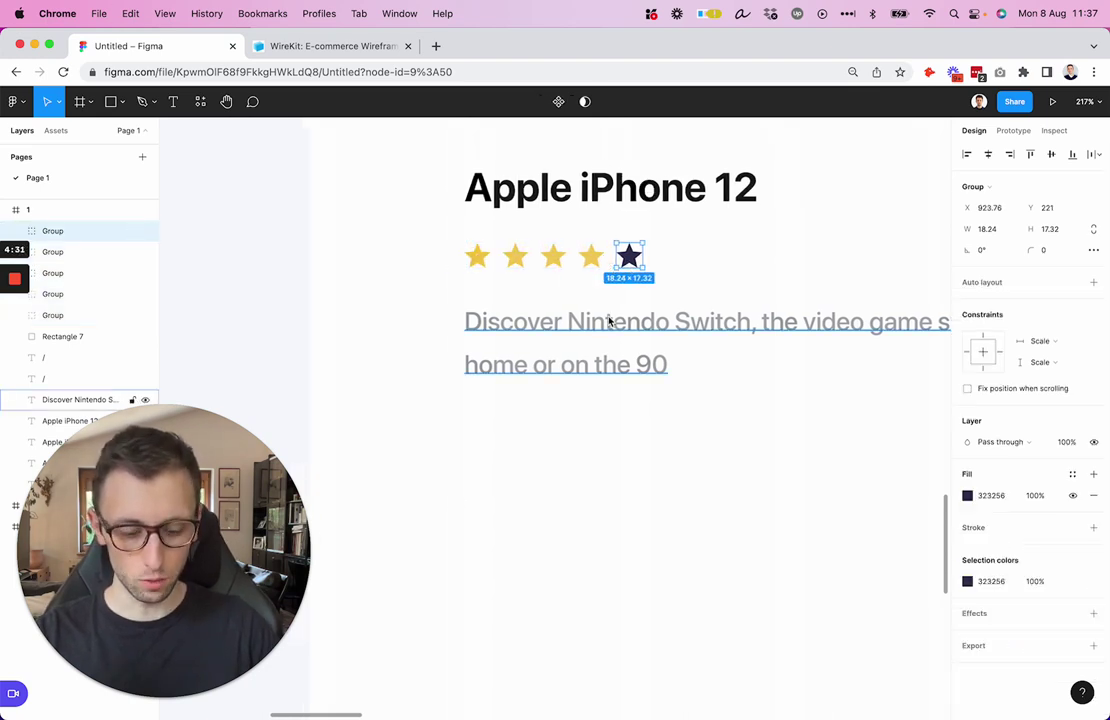
{"action": "key", "text": "Return"}
{"action": "key", "text": "i"}
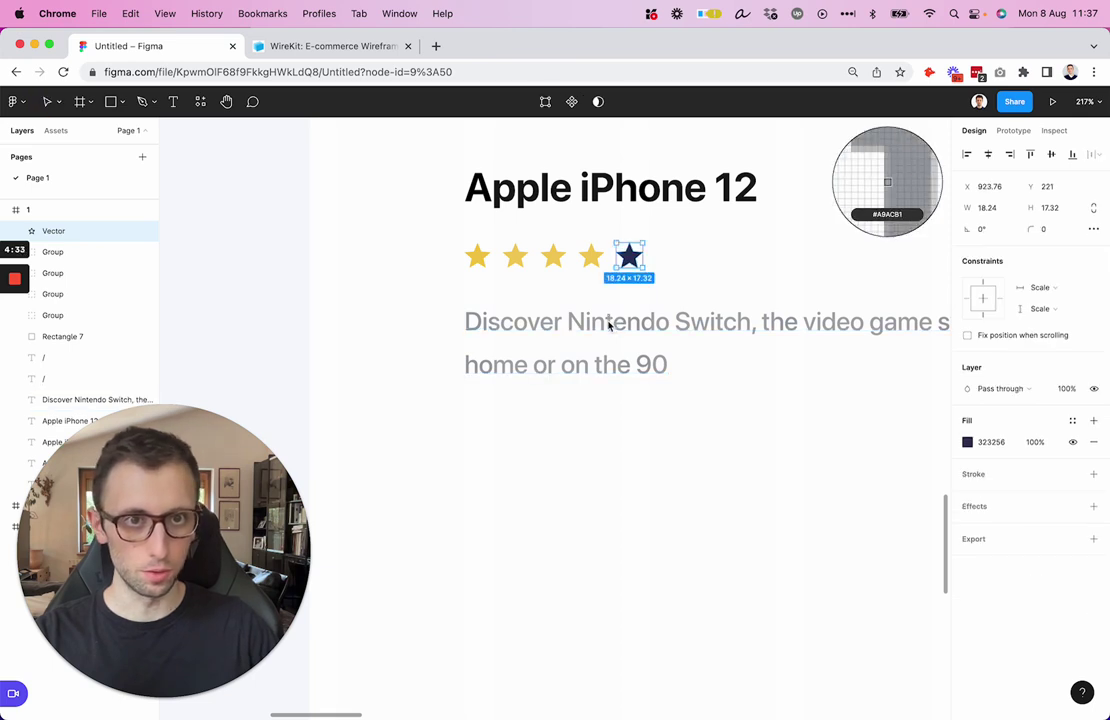
{"action": "left_click", "coordinate": [610, 323]}
{"action": "key", "text": "3"}
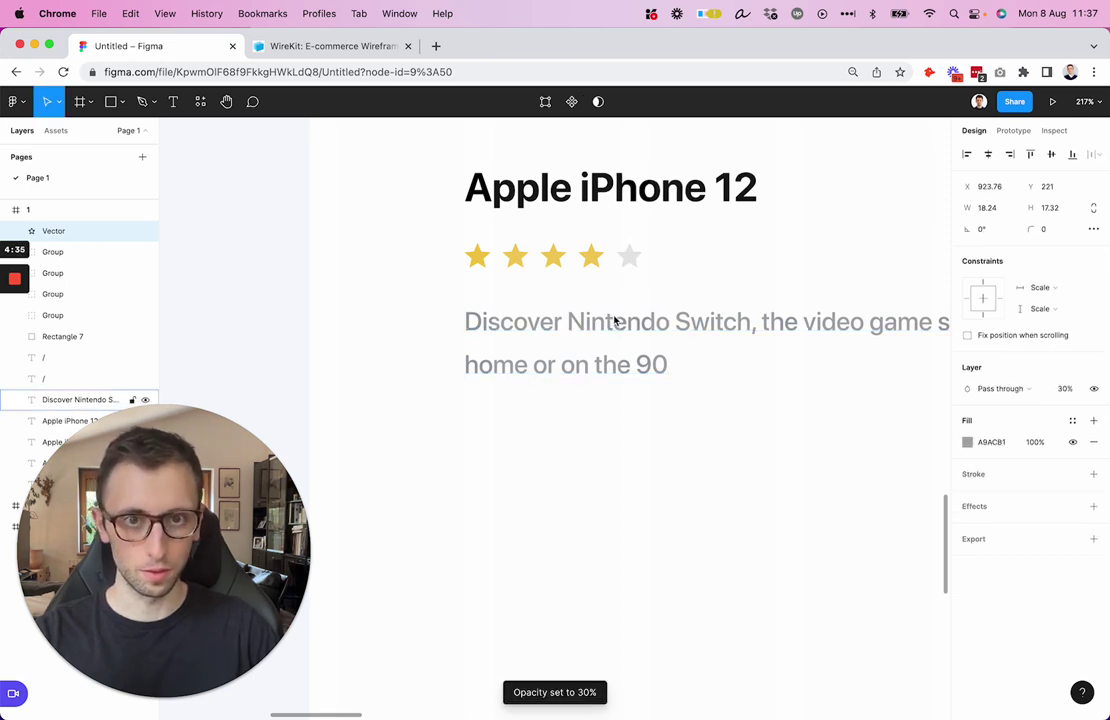
{"action": "scroll", "coordinate": [585, 240], "scroll_direction": "down", "scroll_amount": 5}
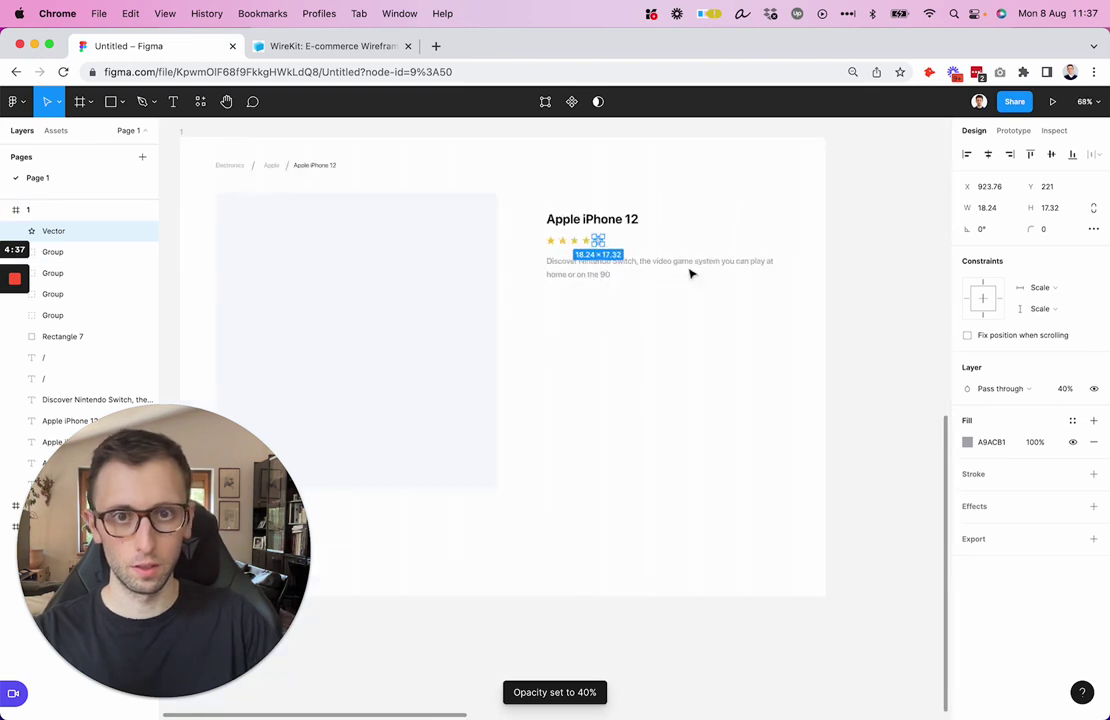
{"action": "left_click", "coordinate": [654, 344]}
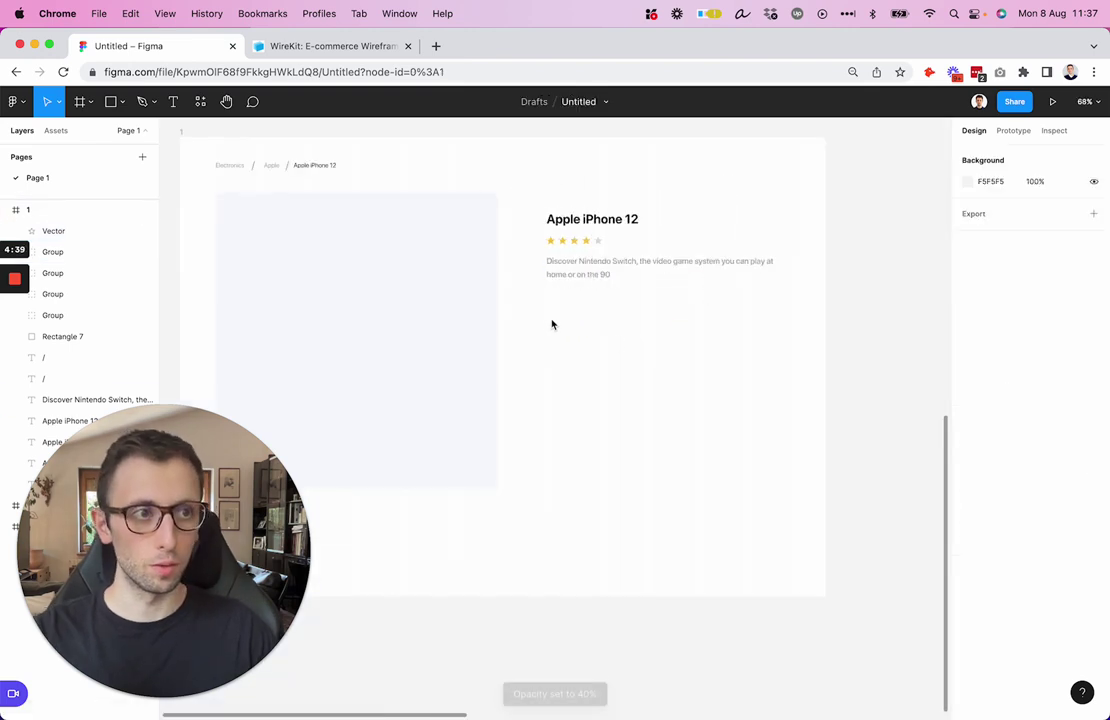
Step: Nudge the description text up to Y 257, closer to the star rating
{"action": "left_click_drag", "start_coordinate": [603, 270], "coordinate": [511, 255]}
{"action": "key", "text": "Up"}
{"action": "key", "text": "Up"}
{"action": "key", "text": "Up"}
{"action": "key", "text": "Up"}
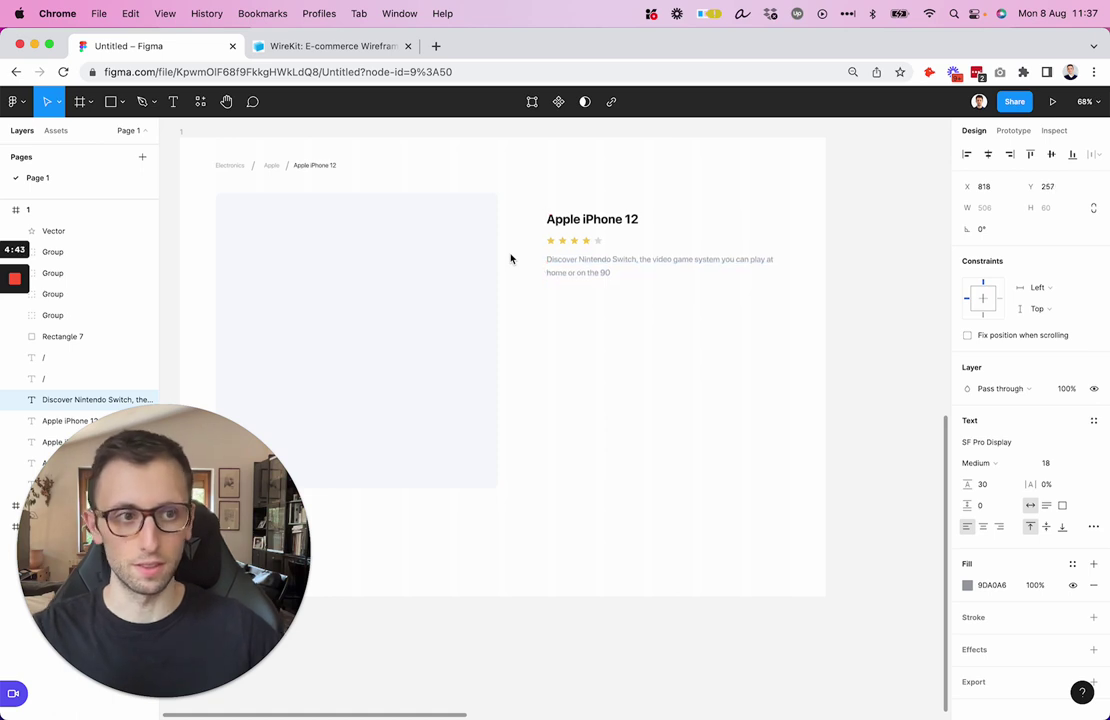
{"action": "left_click", "coordinate": [660, 345]}
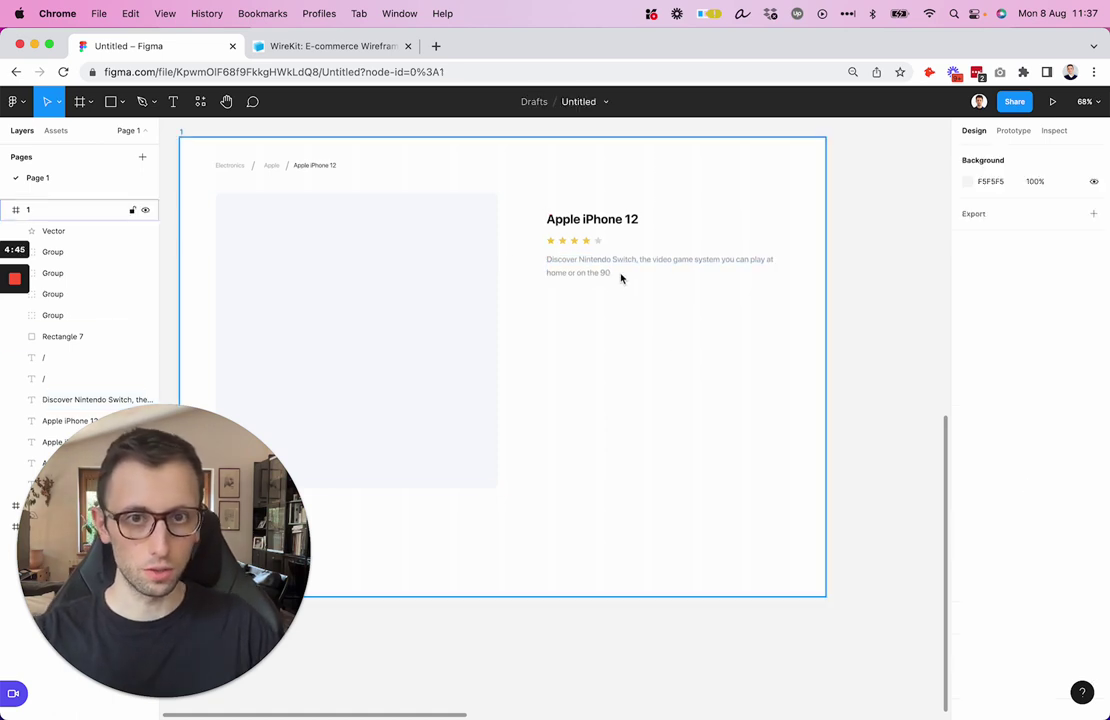
Step: Set the Apple iPhone 12 title's font size to 38 and shift the title up slightly from the stars
{"action": "left_click", "coordinate": [590, 219]}
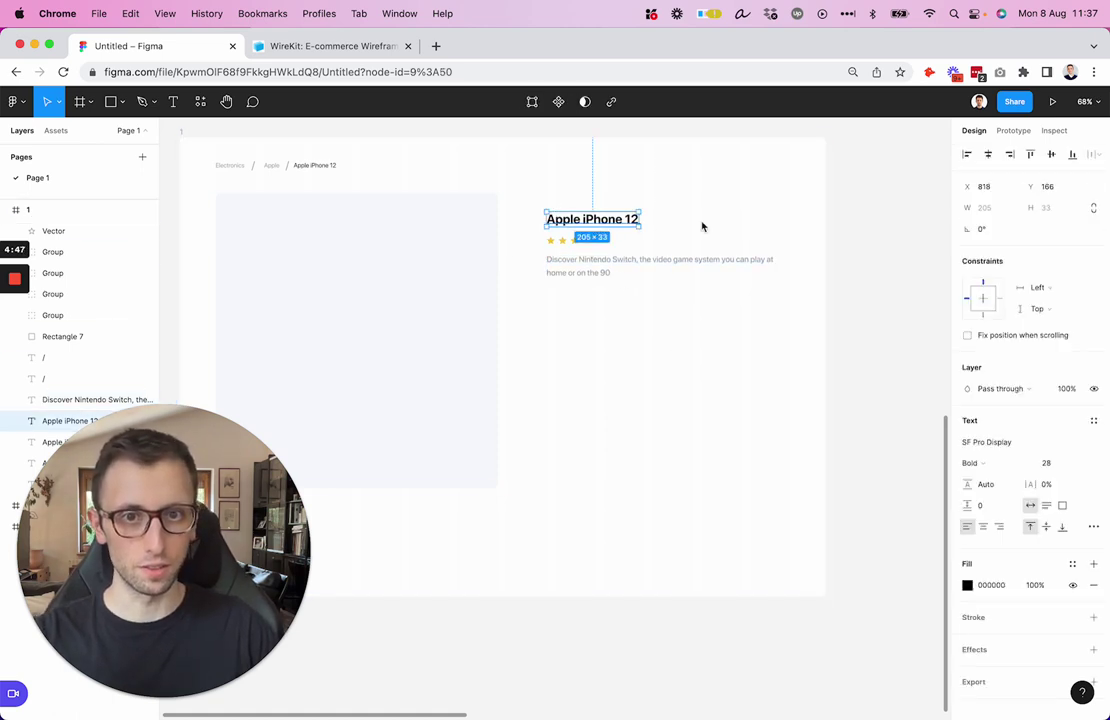
{"action": "left_click", "coordinate": [1049, 462]}
{"action": "type", "text": "38"}
{"action": "key", "text": "Return"}
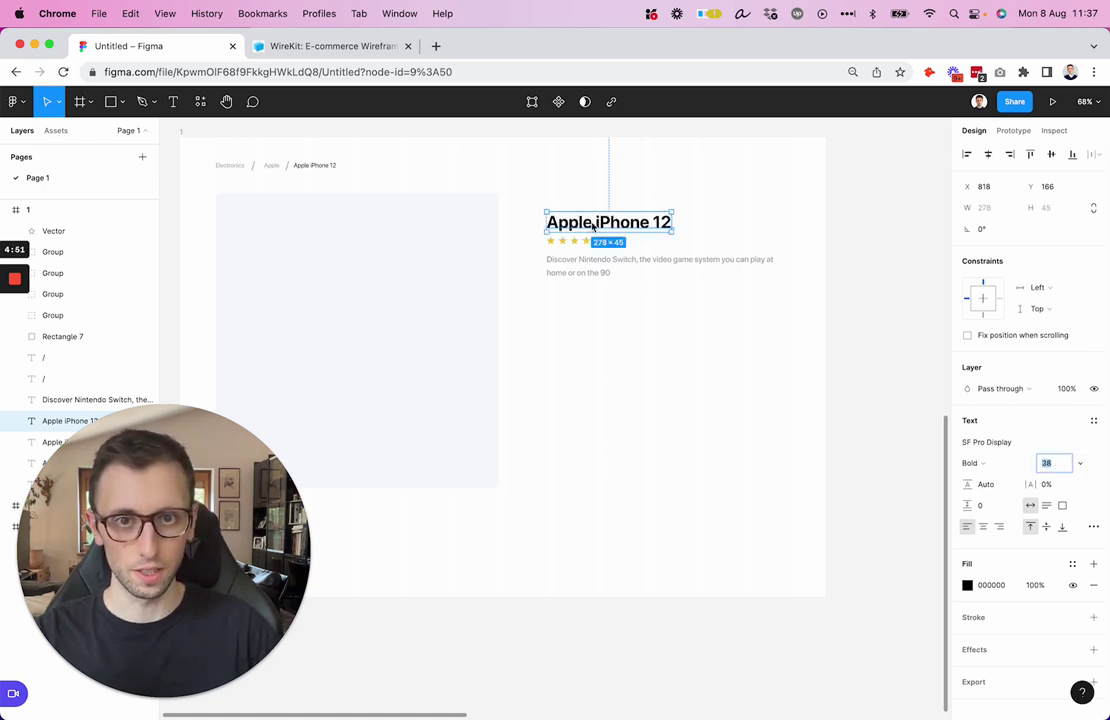
{"action": "left_click_drag", "start_coordinate": [592, 225], "coordinate": [599, 221]}
{"action": "left_click_drag", "start_coordinate": [531, 235], "coordinate": [586, 246]}
{"action": "left_click", "coordinate": [698, 347]}
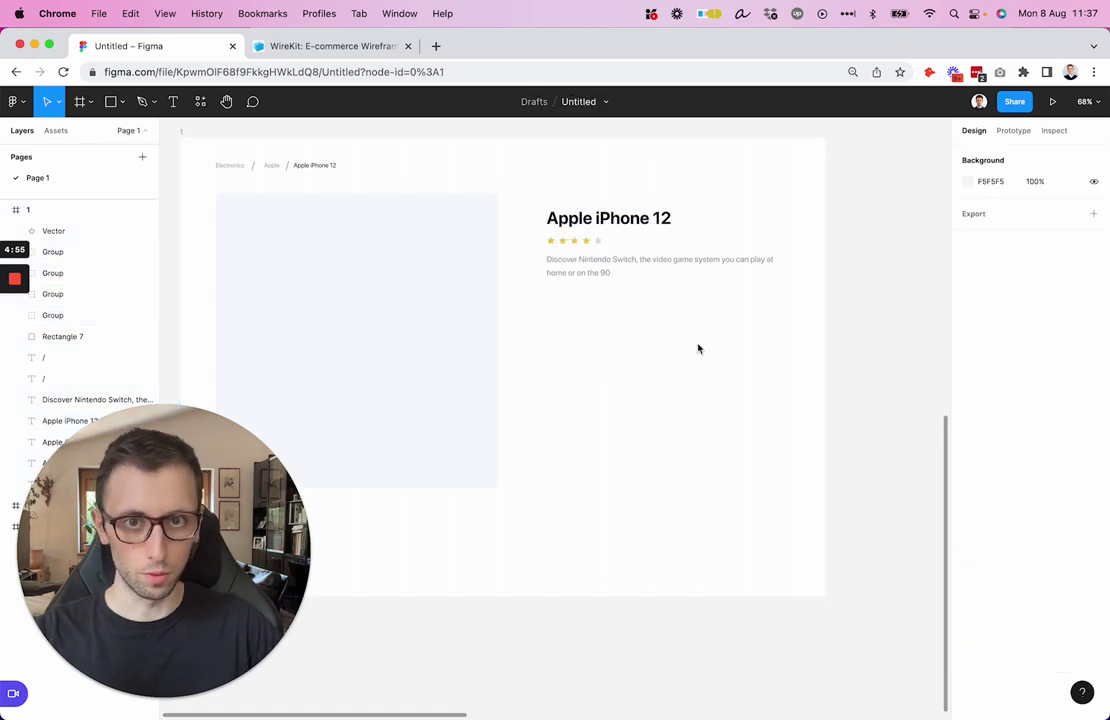
Step: Move the title, star rating and description up together toward the level of the image placeholder's upper edge
{"action": "left_click_drag", "start_coordinate": [698, 347], "coordinate": [545, 198]}
{"action": "key", "text": "shift+Up"}
{"action": "key", "text": "shift+Up"}
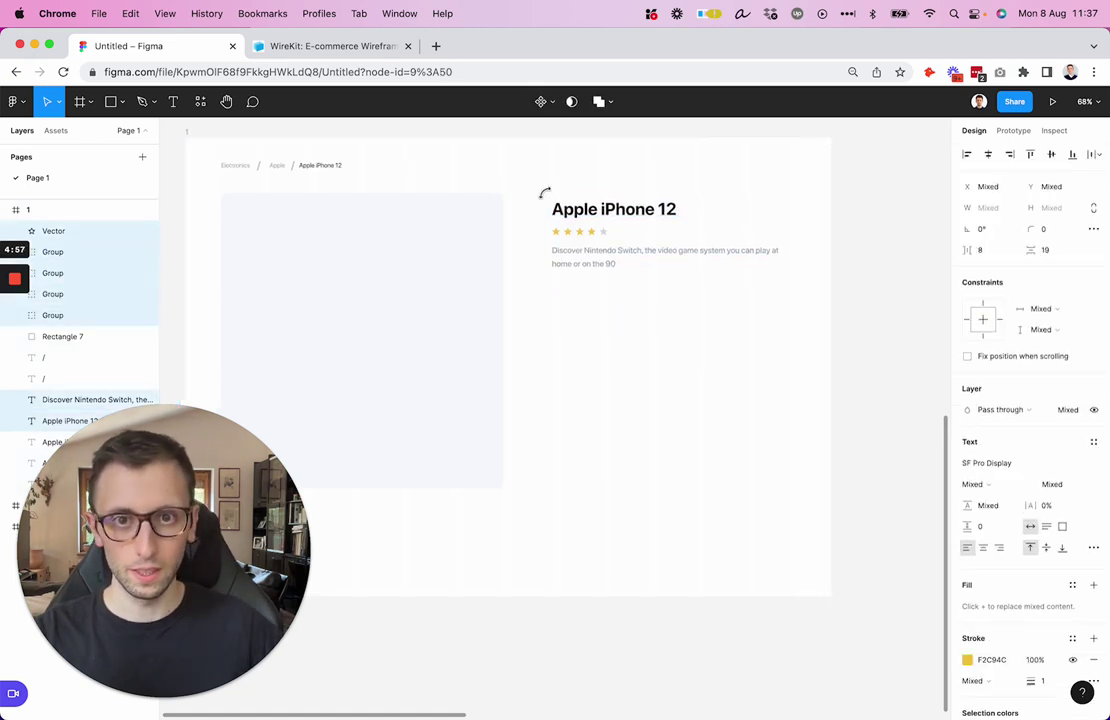
{"action": "left_click", "coordinate": [590, 316]}
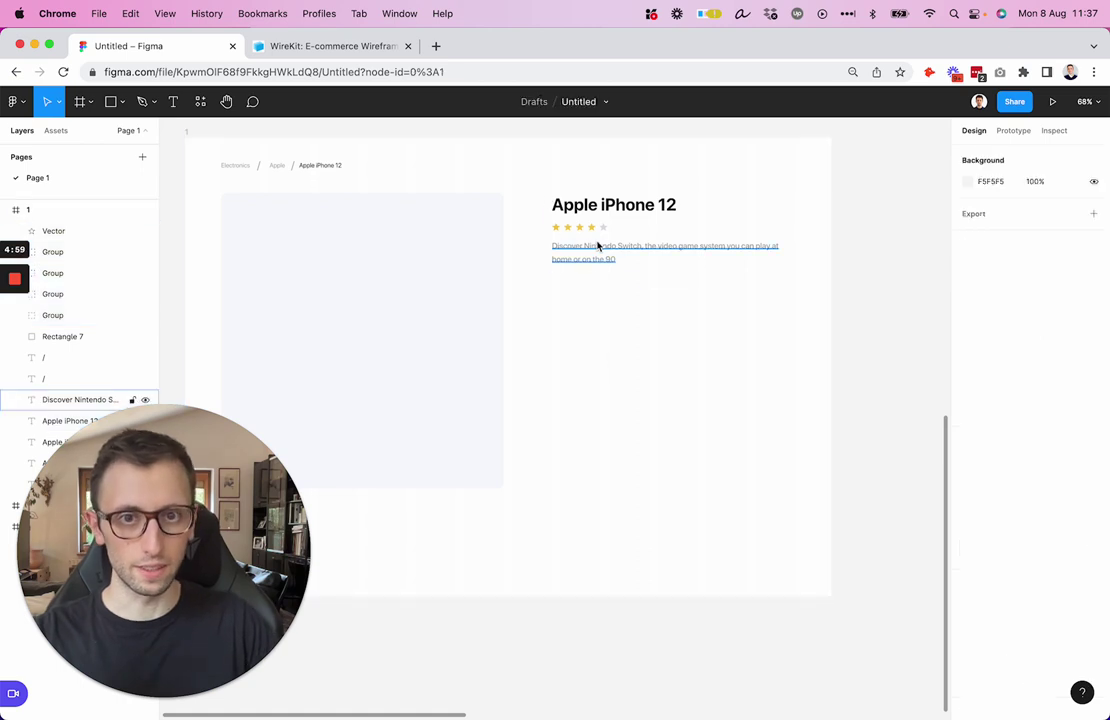
Step: Duplicate the description text, place a copy below it at Y 306, and change its wording to Memory
{"action": "left_click", "coordinate": [595, 246]}
{"action": "key", "text": "super+d"}
{"action": "scroll", "coordinate": [612, 255], "scroll_direction": "left", "scroll_amount": 1}
{"action": "left_click_drag", "start_coordinate": [611, 255], "coordinate": [607, 290]}
{"action": "double_click", "coordinate": [604, 285]}
{"action": "type", "text": "Memory"}
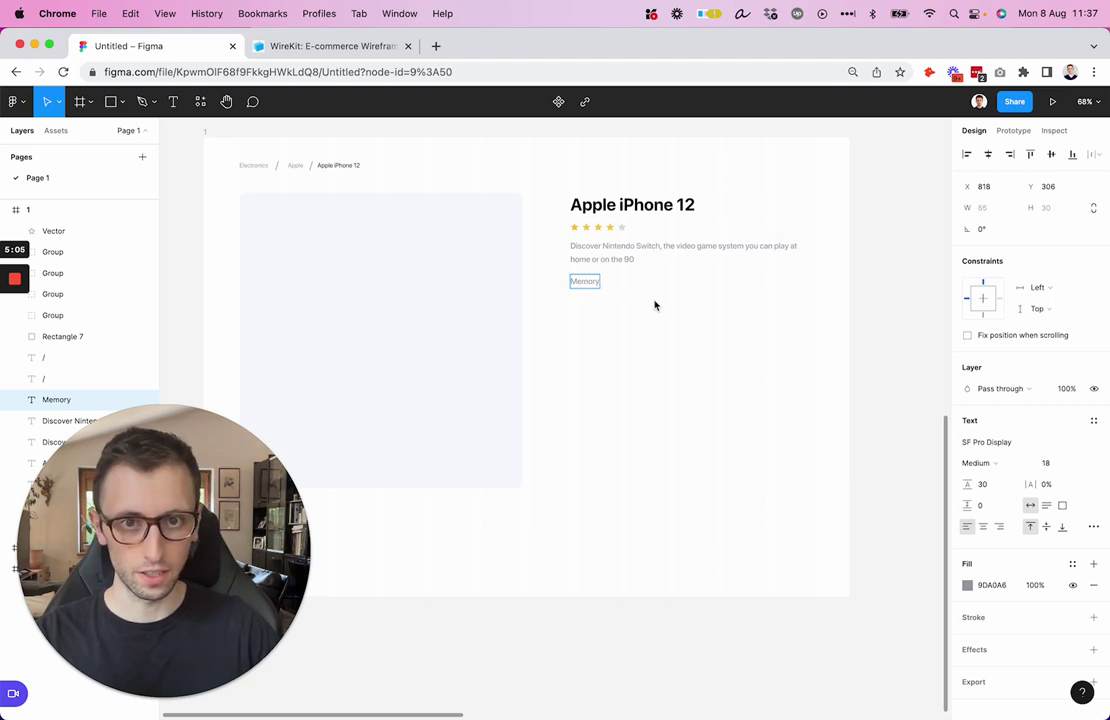
{"action": "key", "text": "Escape"}
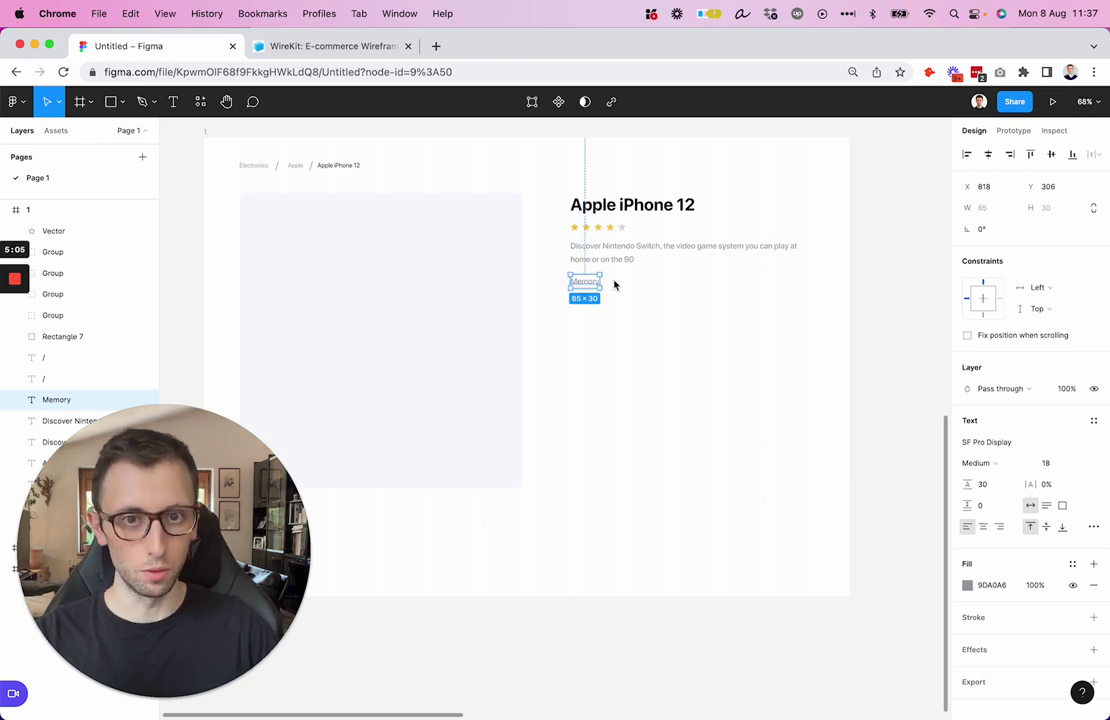
Step: Place a copy of the Memory label directly below it and change its text to "in stock"
{"action": "left_click_drag", "start_coordinate": [592, 288], "coordinate": [597, 305]}
{"action": "double_click", "coordinate": [590, 300]}
{"action": "type", "text": "in stock"}
{"action": "key", "text": "Escape"}
{"action": "scroll", "coordinate": [634, 285], "scroll_direction": "up", "scroll_amount": 5}
{"action": "key", "text": "Escape"}
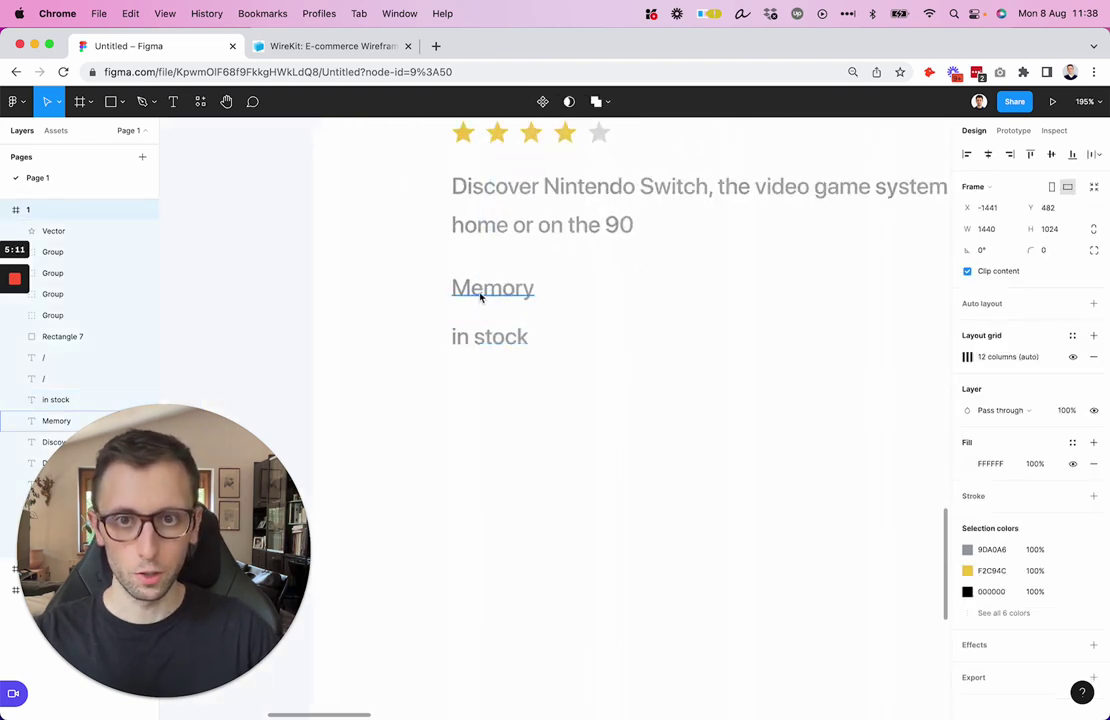
Step: Recolour the Memory label with the black 000000 sampled from the Apple iPhone 12 title
{"action": "left_click", "coordinate": [476, 297]}
{"action": "scroll", "coordinate": [478, 297], "scroll_direction": "up", "scroll_amount": 5}
{"action": "key", "text": "i"}
{"action": "left_click", "coordinate": [497, 304]}
{"action": "scroll", "coordinate": [706, 461], "scroll_direction": "down", "scroll_amount": 2}
{"action": "left_click", "coordinate": [610, 461]}
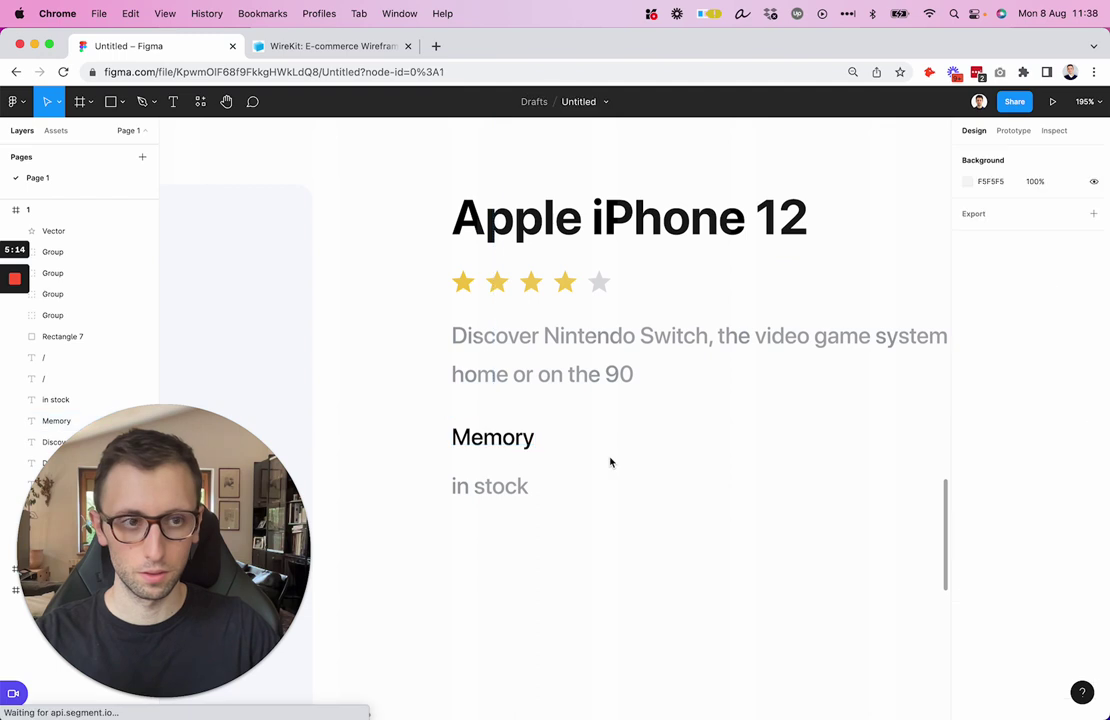
Step: Nudge the Memory label down to Y 314, closer to the "in stock" text
{"action": "left_click", "coordinate": [515, 440]}
{"action": "key", "text": "Down"}
{"action": "key", "text": "Down"}
{"action": "key", "text": "Down"}
{"action": "key", "text": "Down"}
{"action": "key", "text": "Down"}
{"action": "key", "text": "Down"}
{"action": "key", "text": "Down"}
{"action": "key", "text": "Down"}
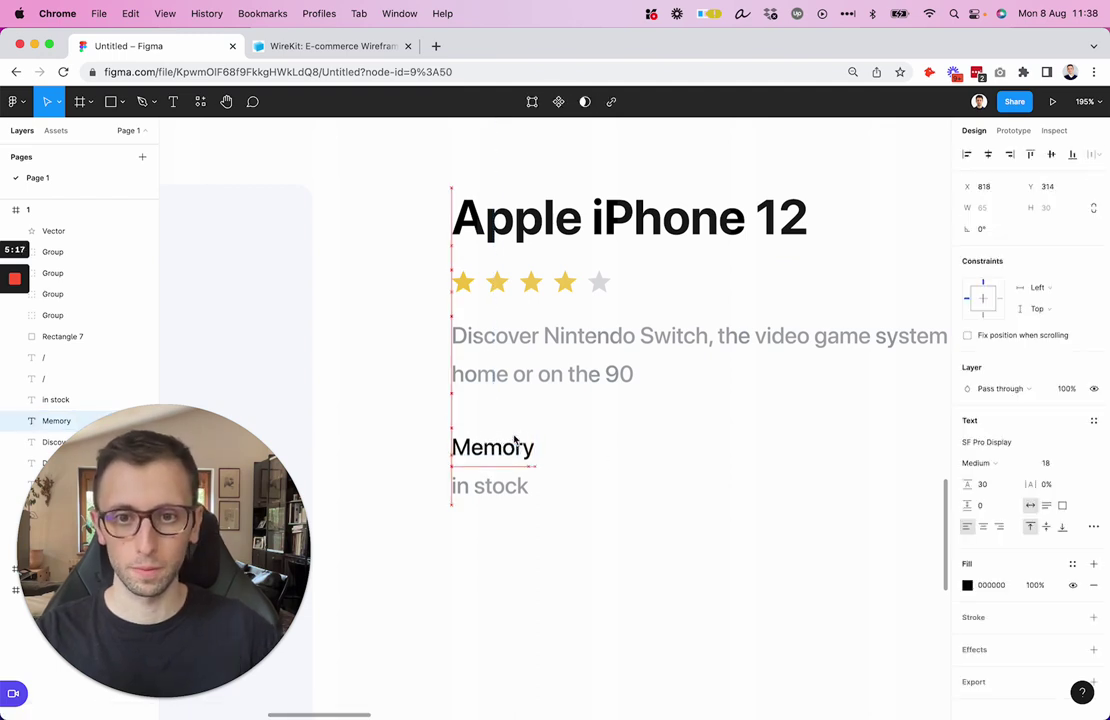
Step: Draw a 71 by 71 square beside the Memory and "in stock" labels at Y 308 and set its corner radius to 10
{"action": "key", "text": "r"}
{"action": "left_click_drag", "start_coordinate": [560, 428], "coordinate": [652, 503]}
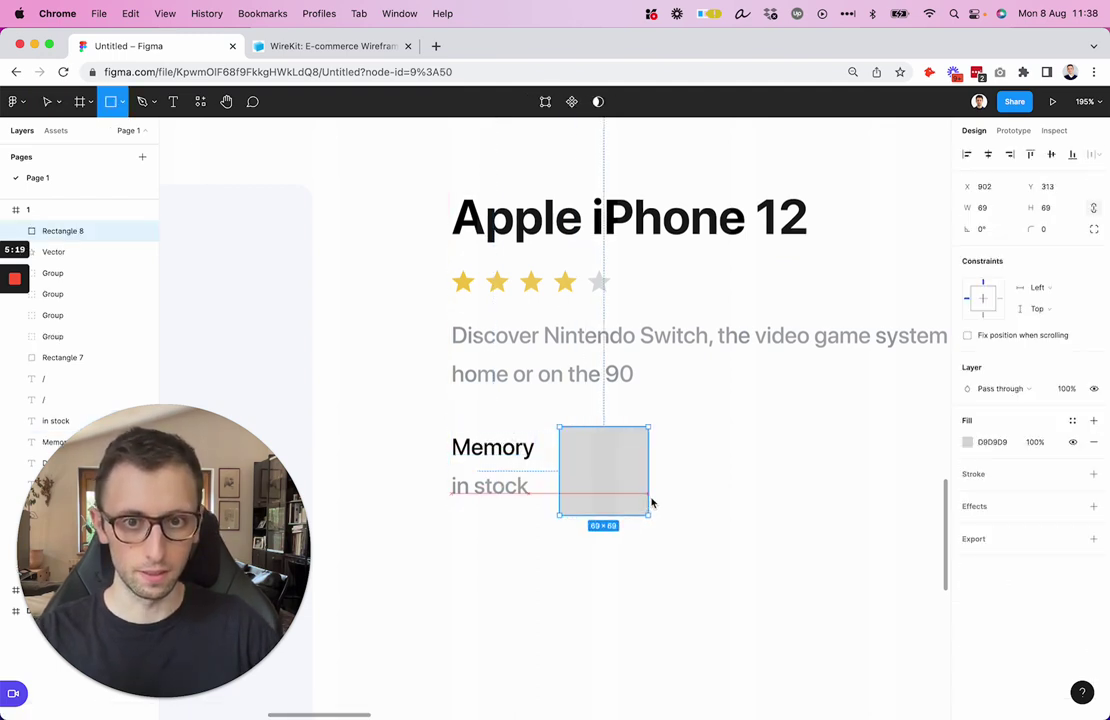
{"action": "key", "text": "Up"}
{"action": "key", "text": "Up"}
{"action": "key", "text": "Up"}
{"action": "key", "text": "Up"}
{"action": "key", "text": "Up"}
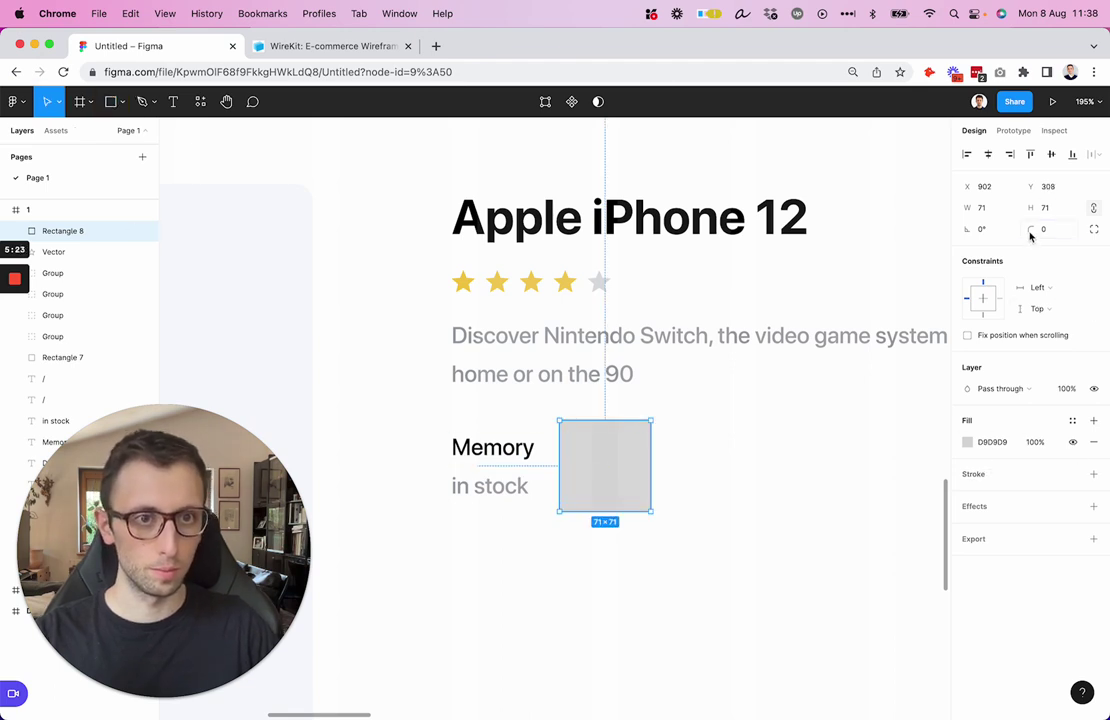
{"action": "left_click_drag", "start_coordinate": [1031, 229], "coordinate": [1104, 231]}
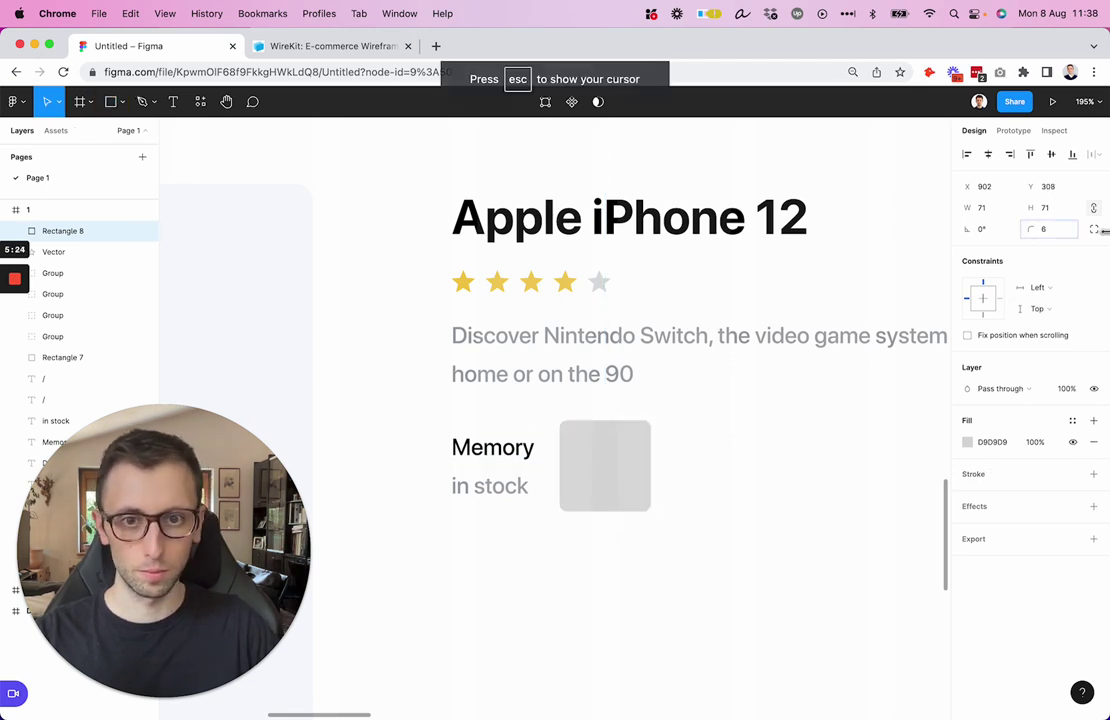
Step: Give the square a stroke of thickness 2 in DDDEE0 sampled from the grey star, and hide its fill
{"action": "left_click", "coordinate": [974, 476]}
{"action": "left_click", "coordinate": [968, 496]}
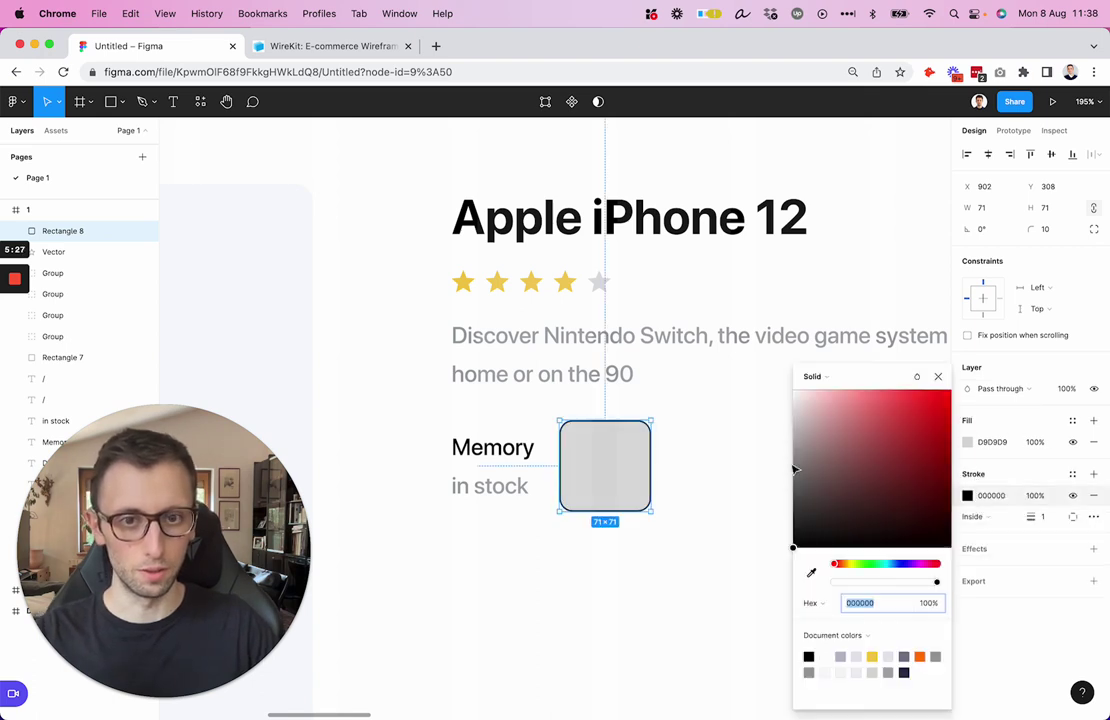
{"action": "key", "text": "i"}
{"action": "left_click", "coordinate": [598, 281]}
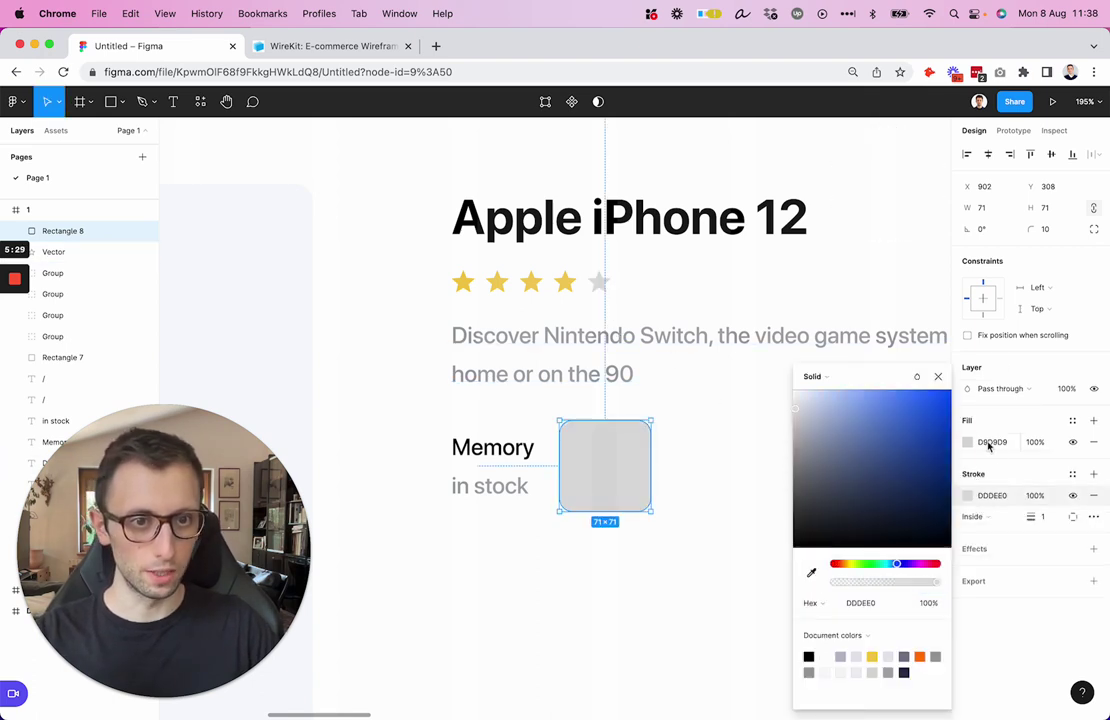
{"action": "left_click", "coordinate": [1072, 442]}
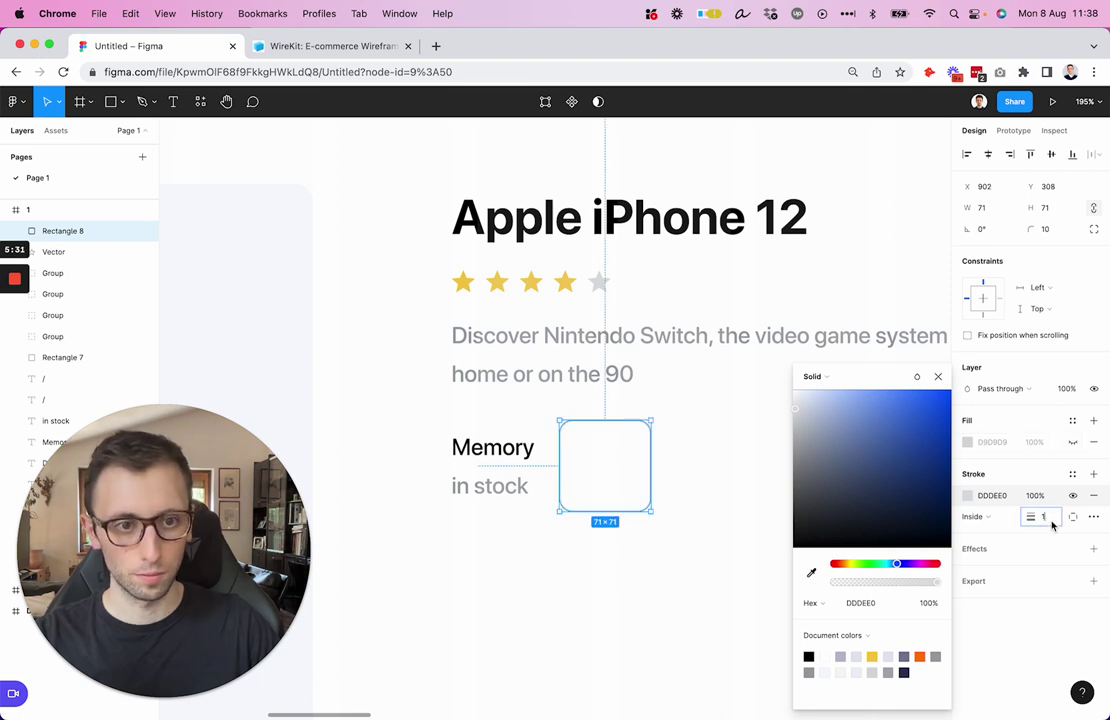
{"action": "left_click", "coordinate": [1043, 517]}
{"action": "type", "text": "2"}
{"action": "key", "text": "Return"}
Step: Shift the square right to X 916 and centre a copy of the Memory label reading 24 inside it
{"action": "left_click", "coordinate": [691, 421]}
{"action": "left_click_drag", "start_coordinate": [605, 431], "coordinate": [628, 433]}
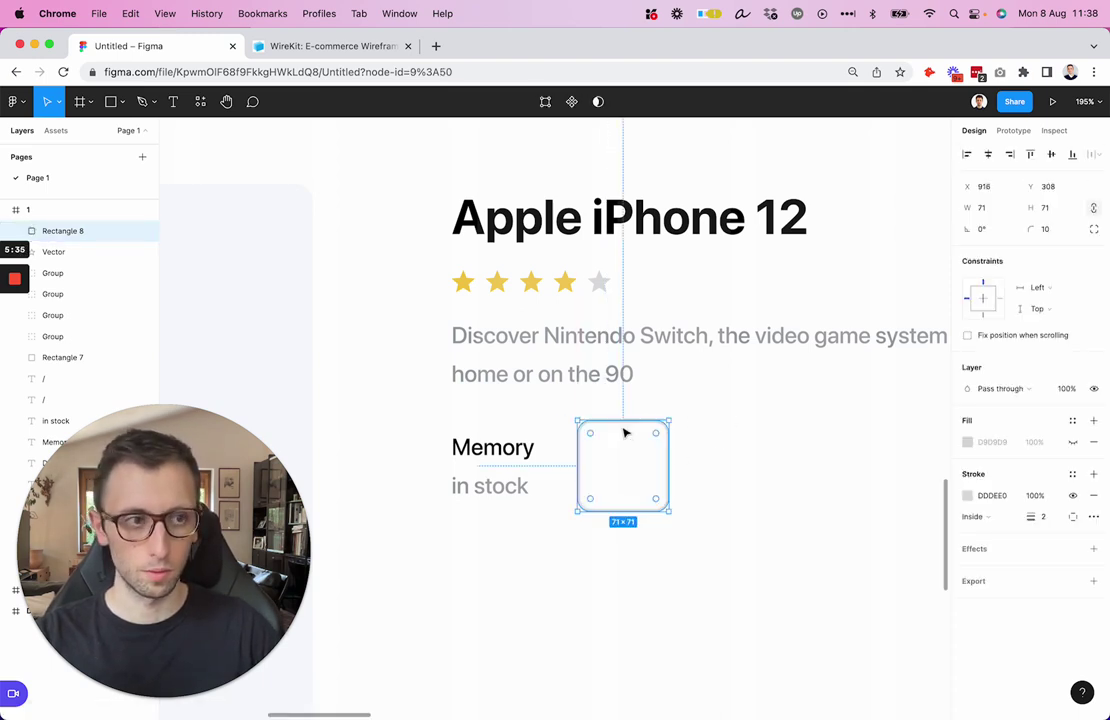
{"action": "left_click", "coordinate": [518, 463]}
{"action": "left_click_drag", "start_coordinate": [518, 463], "coordinate": [624, 471]}
{"action": "key", "text": "Return"}
{"action": "type", "text": "24"}
{"action": "key", "text": "Escape"}
{"action": "left_click_drag", "start_coordinate": [730, 425], "coordinate": [575, 515]}
{"action": "left_click", "coordinate": [988, 154]}
{"action": "left_click", "coordinate": [1050, 155]}
{"action": "left_click", "coordinate": [823, 421]}
Step: Copy the 24 box with its label to the right and repeat the duplication to form a row of five memory options
{"action": "scroll", "coordinate": [820, 418], "scroll_direction": "down", "scroll_amount": 5}
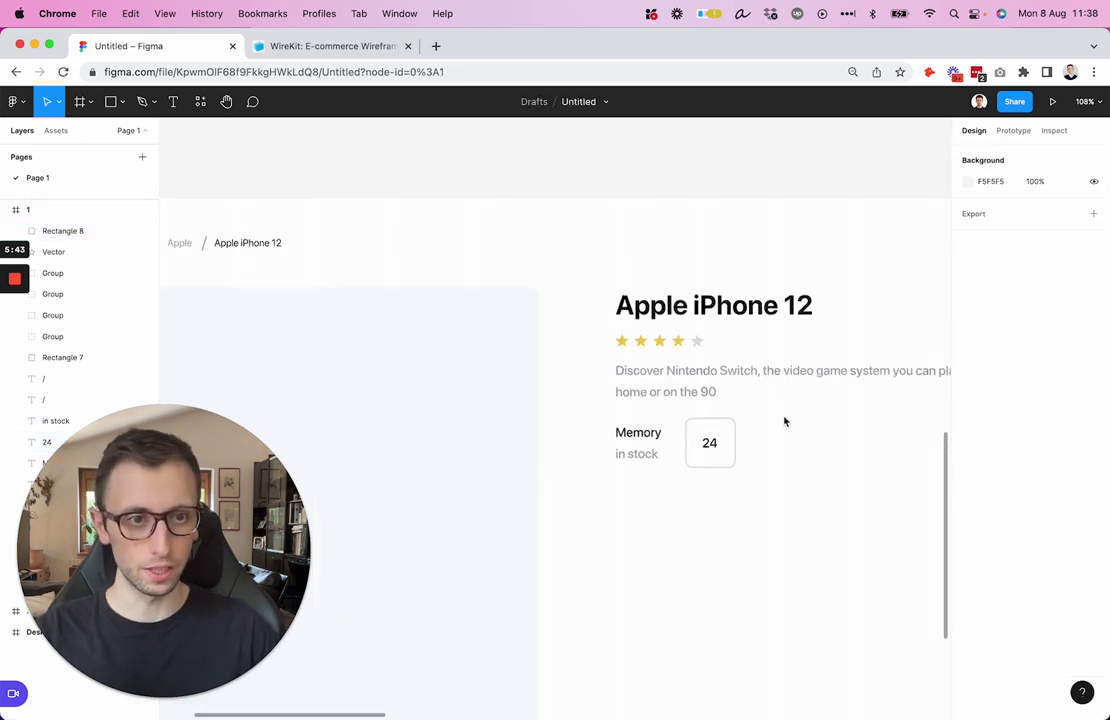
{"action": "scroll", "coordinate": [785, 421], "scroll_direction": "up", "scroll_amount": 5}
{"action": "scroll", "coordinate": [782, 421], "scroll_direction": "down", "scroll_amount": 5}
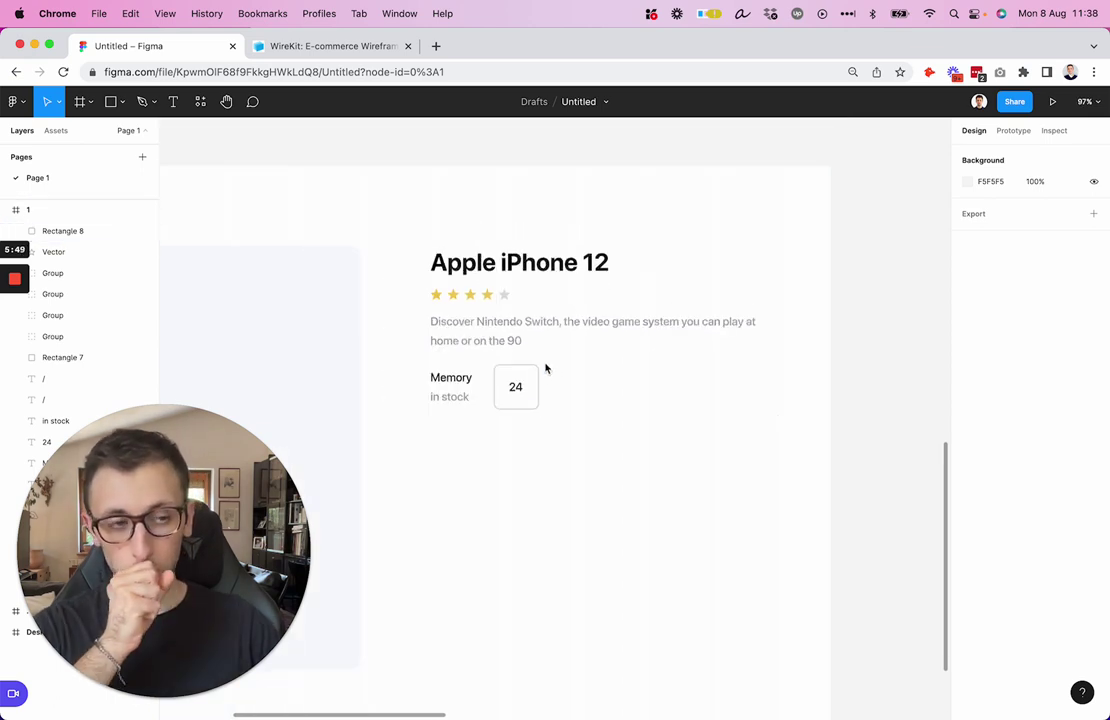
{"action": "left_click_drag", "start_coordinate": [607, 384], "coordinate": [512, 410]}
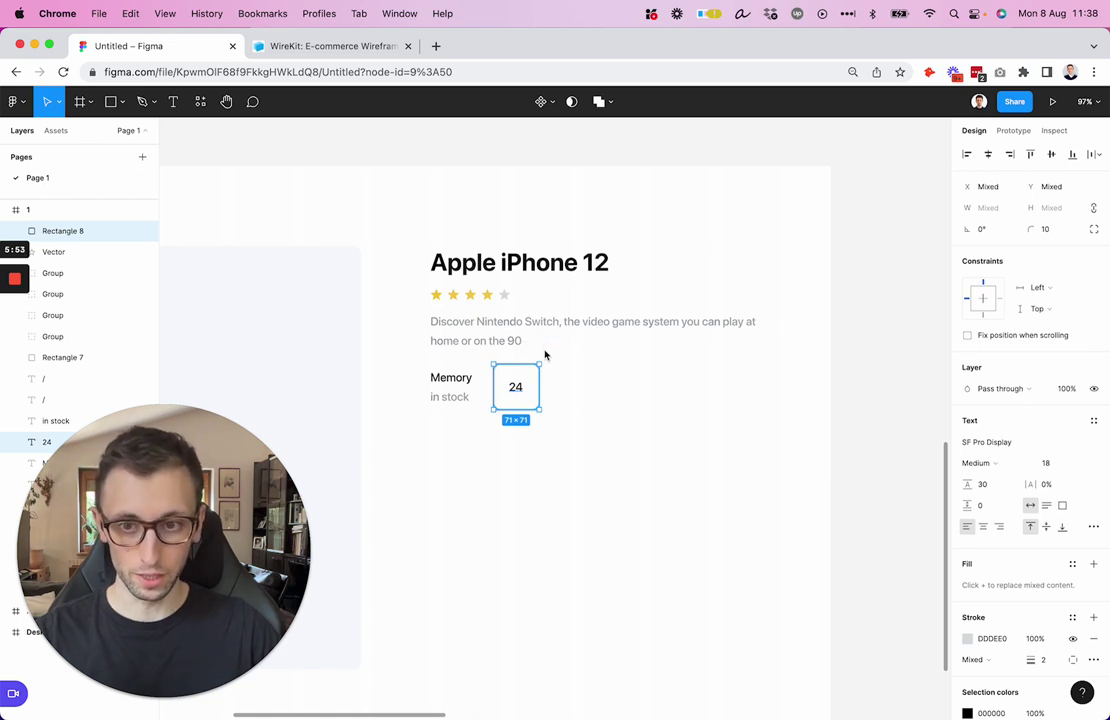
{"action": "left_click_drag", "start_coordinate": [516, 389], "coordinate": [573, 391]}
{"action": "key", "text": "super+d"}
{"action": "key", "text": "super+d"}
{"action": "key", "text": "super+d"}
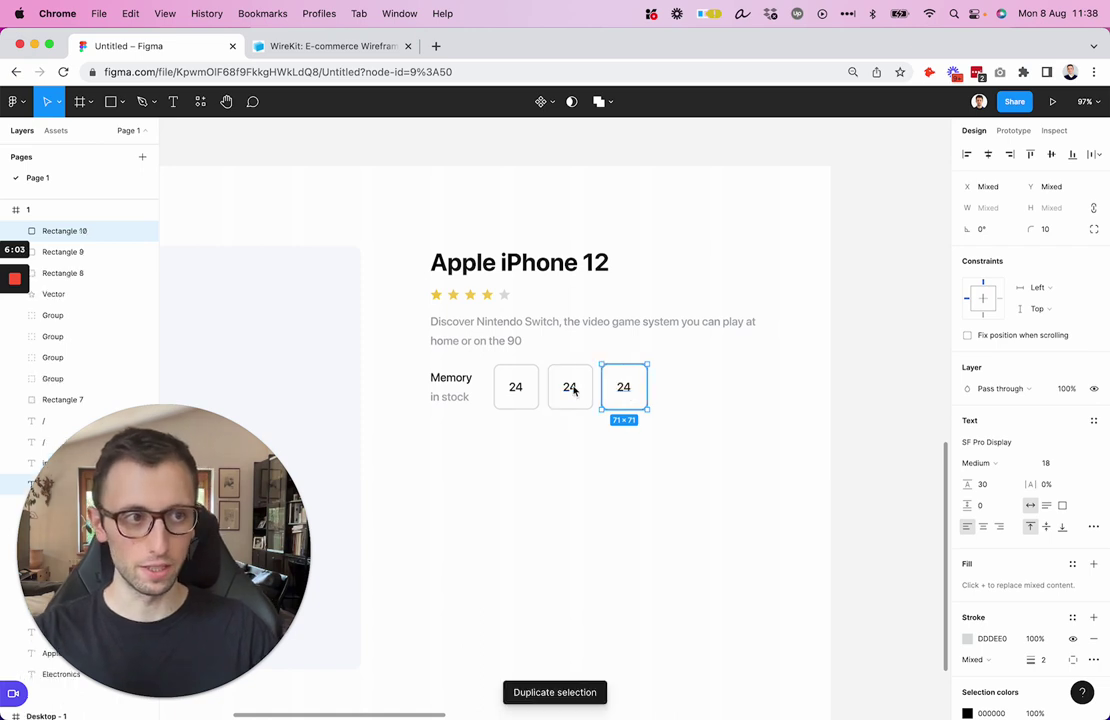
Step: Change the labels in the second to fifth memory boxes to 32, 64, 128 and 256
{"action": "double_click", "coordinate": [576, 390]}
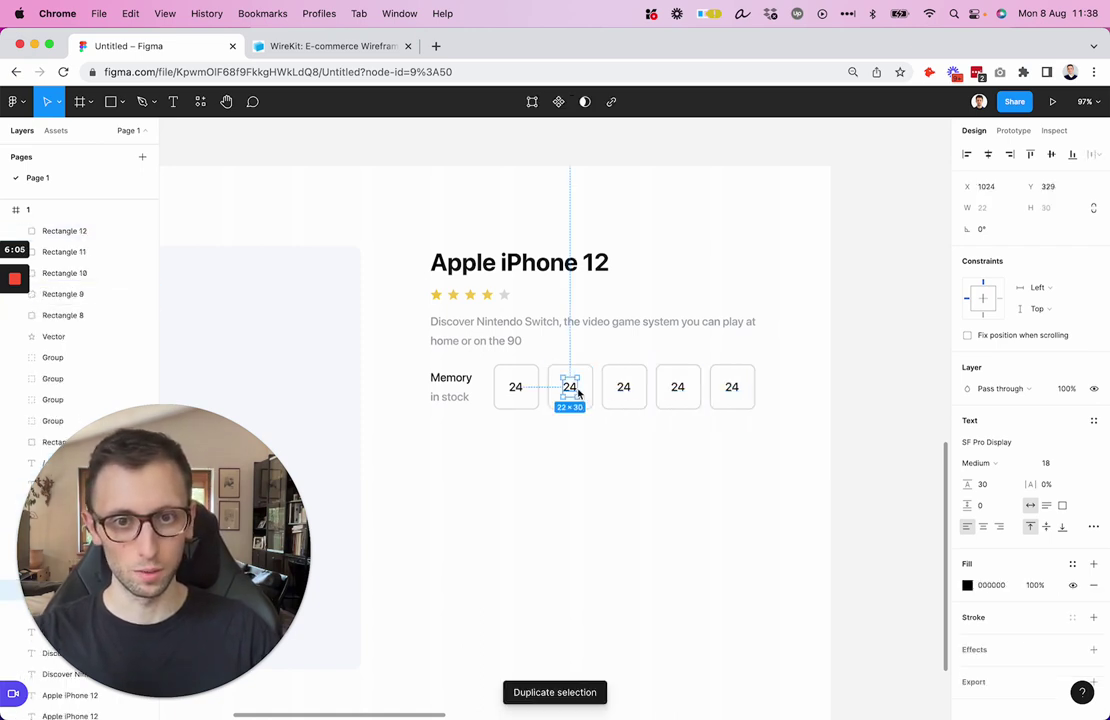
{"action": "double_click", "coordinate": [577, 393]}
{"action": "type", "text": "32"}
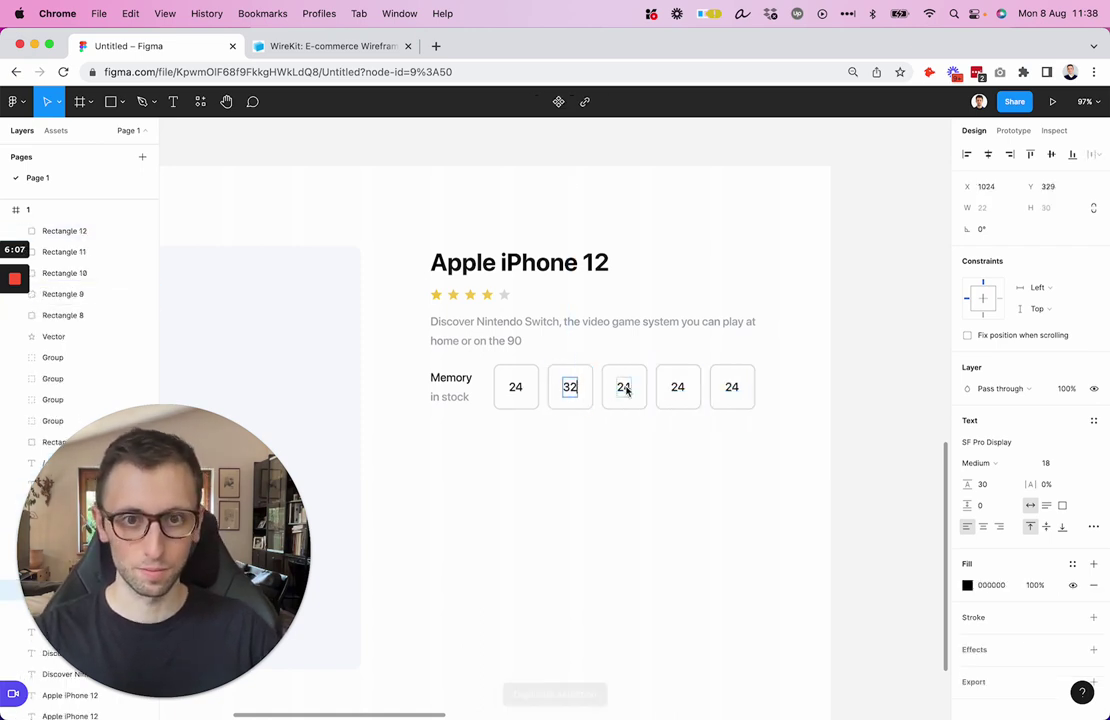
{"action": "left_click", "coordinate": [624, 390]}
{"action": "type", "text": "64"}
{"action": "key", "text": "super+a"}
{"action": "type", "text": "64"}
{"action": "double_click", "coordinate": [679, 390]}
{"action": "type", "text": "128"}
{"action": "double_click", "coordinate": [733, 389]}
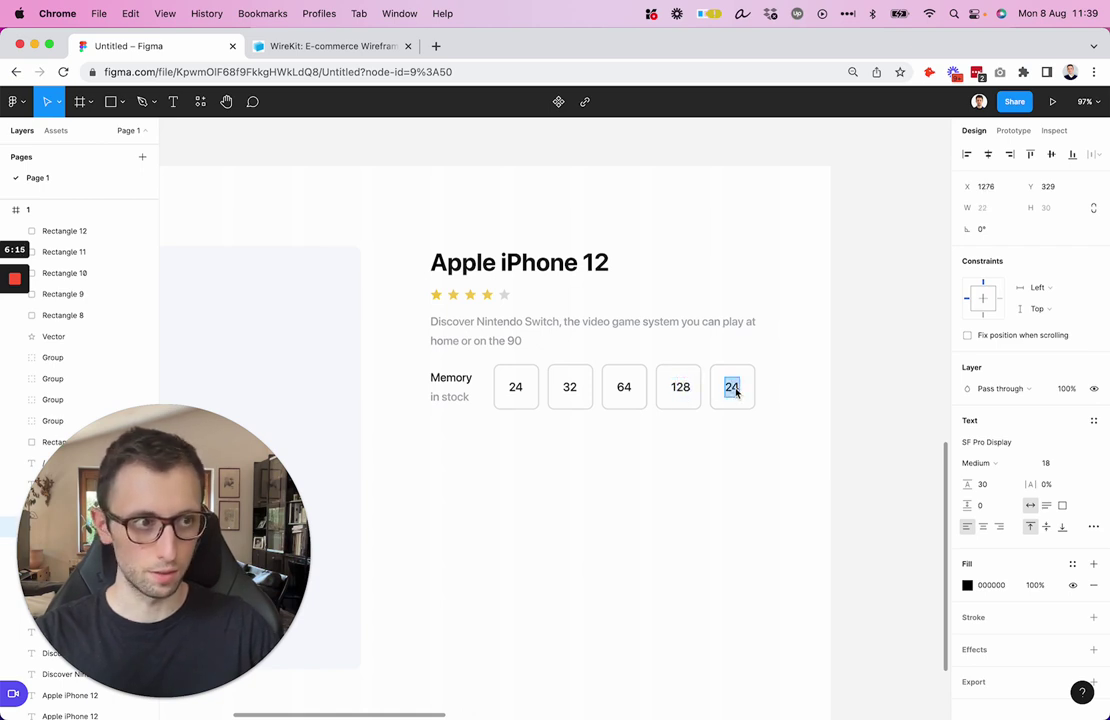
{"action": "type", "text": "2"}
{"action": "key", "text": "Escape"}
Step: Shift the 128 label slightly left to centre it in its box
{"action": "left_click", "coordinate": [684, 391], "text": "shift"}
{"action": "key", "text": "Left"}
{"action": "left_click_drag", "start_coordinate": [683, 393], "coordinate": [684, 394]}
{"action": "left_click", "coordinate": [788, 367]}
Step: Move the Memory labels and option boxes together slightly down, away from the description text
{"action": "scroll", "coordinate": [788, 367], "scroll_direction": "down", "scroll_amount": 2}
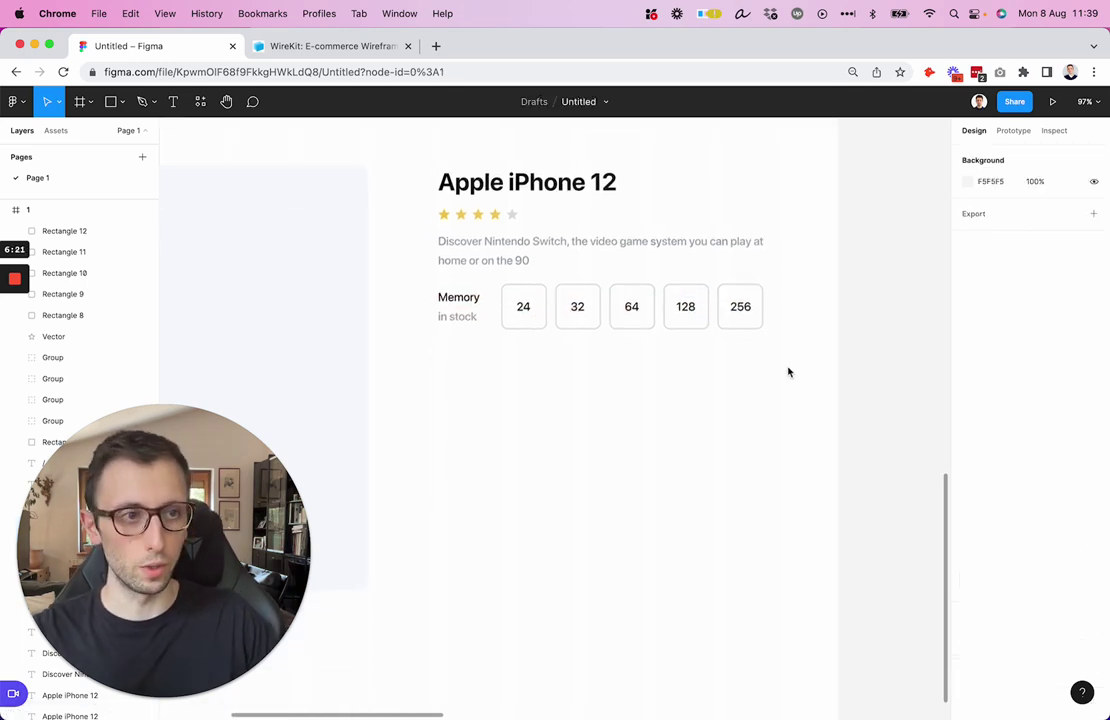
{"action": "scroll", "coordinate": [788, 370], "scroll_direction": "down", "scroll_amount": 3}
{"action": "left_click_drag", "start_coordinate": [815, 385], "coordinate": [487, 311]}
{"action": "left_click", "coordinate": [641, 479]}
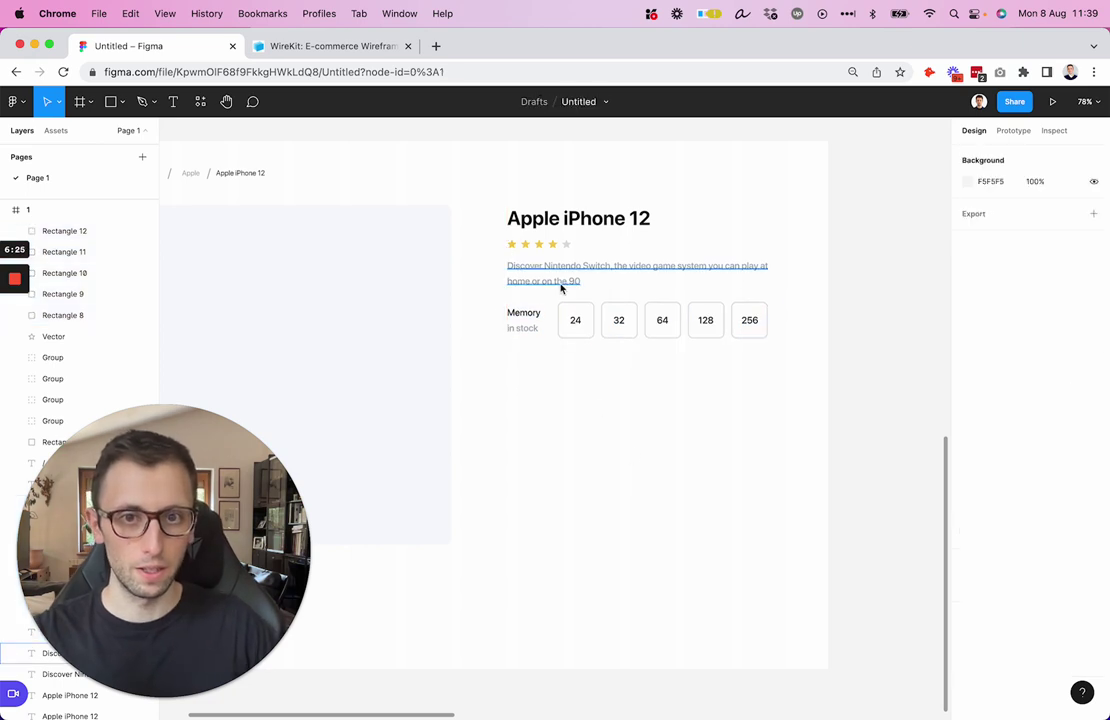
Step: Place a copy of the description text below the memory row at Y 408 and change it to $1150.00
{"action": "left_click_drag", "start_coordinate": [565, 281], "coordinate": [566, 383]}
{"action": "double_click", "coordinate": [565, 380]}
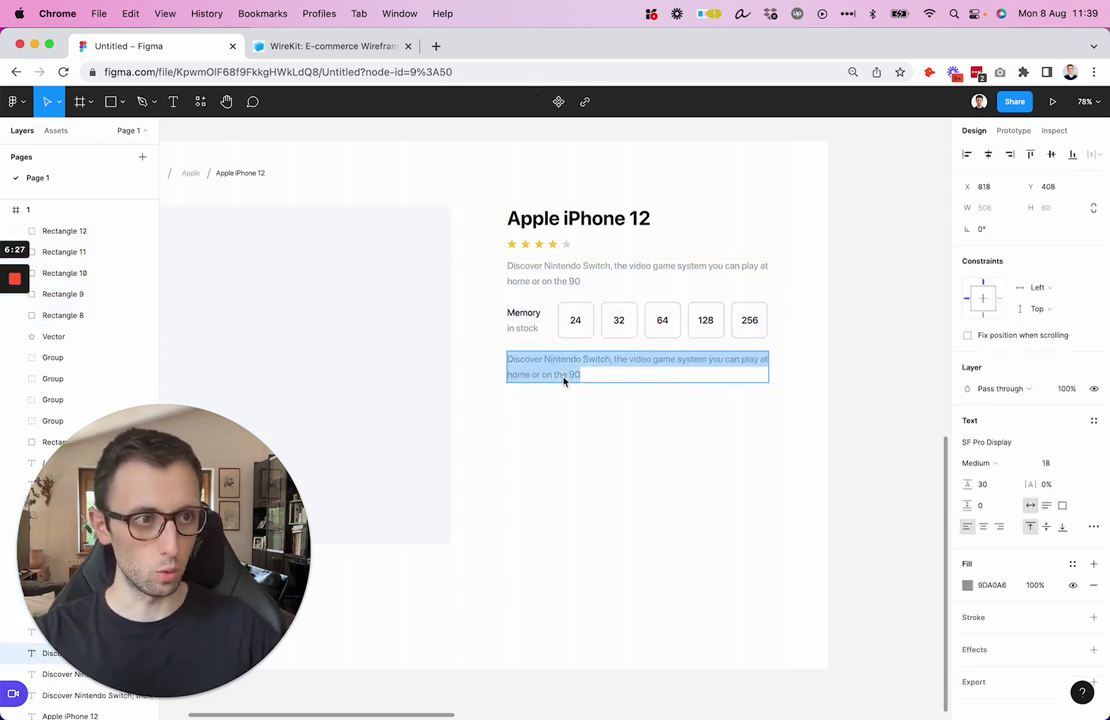
{"action": "type", "text": "$1150.00"}
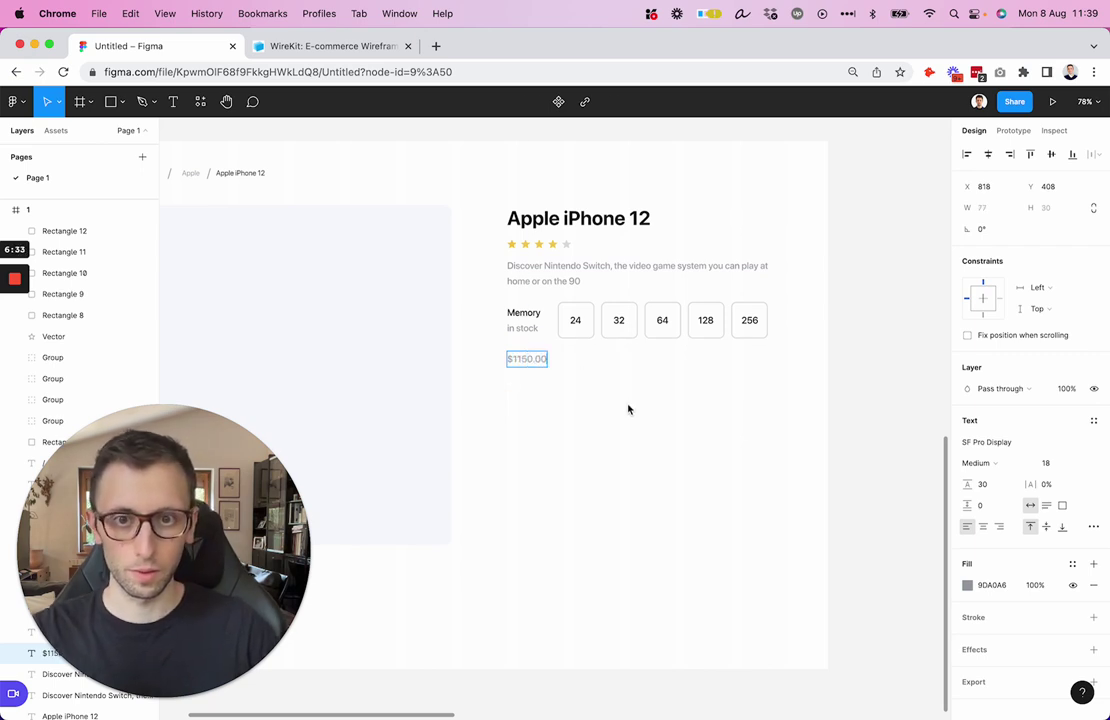
{"action": "key", "text": "Escape"}
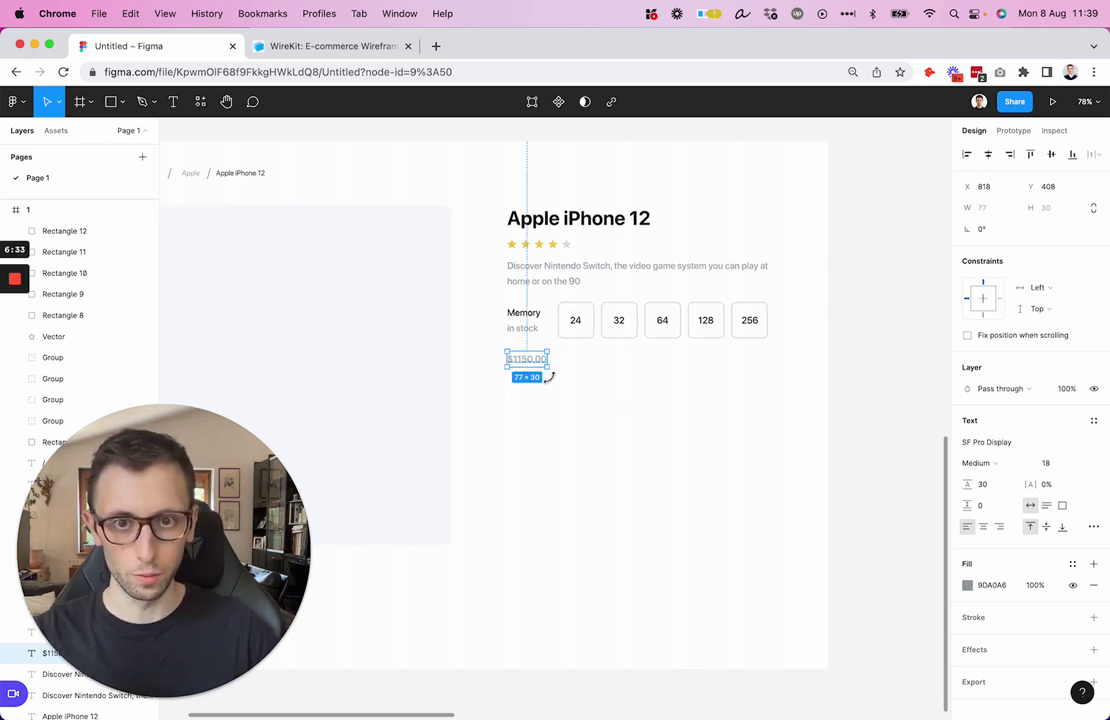
Step: Place a copy of the Apple iPhone 12 title below the $1150.00 price at Y 454 and change it to $990.00
{"action": "left_click_drag", "start_coordinate": [588, 220], "coordinate": [586, 387]}
{"action": "double_click", "coordinate": [585, 386]}
{"action": "type", "text": "$990.00"}
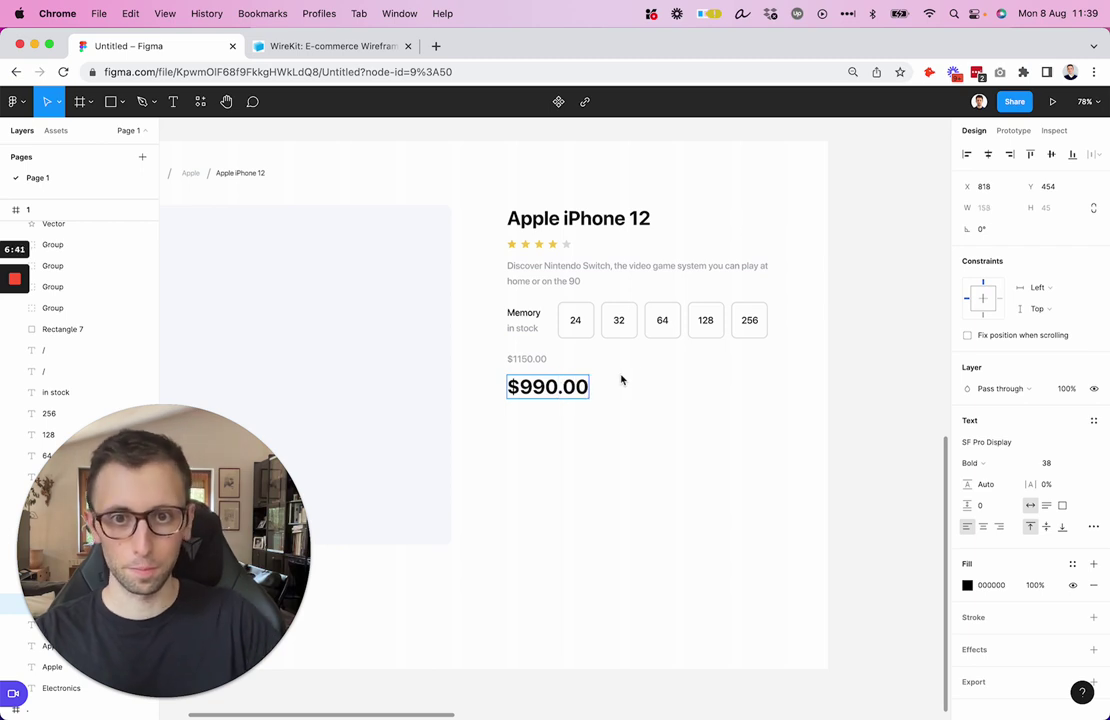
{"action": "key", "text": "Escape"}
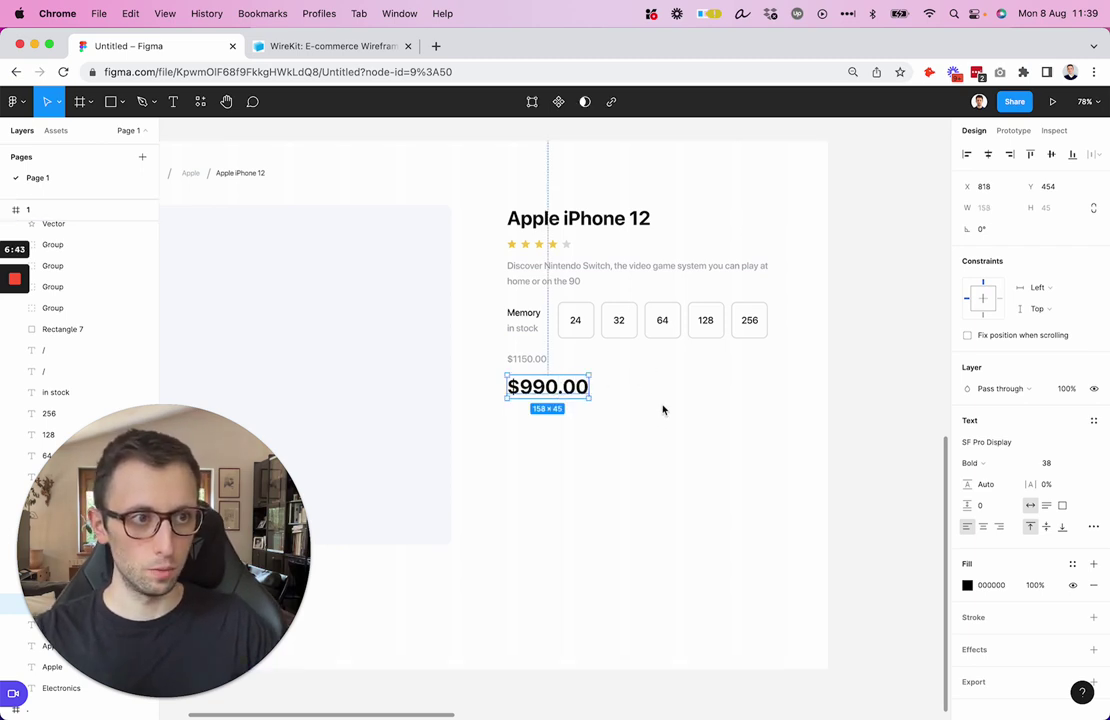
Step: Set the font size of both the Apple iPhone 12 title and the $990.00 price to 36
{"action": "left_click", "coordinate": [662, 409]}
{"action": "scroll", "coordinate": [645, 340], "scroll_direction": "left", "scroll_amount": 2}
{"action": "scroll", "coordinate": [645, 340], "scroll_direction": "down", "scroll_amount": 1}
{"action": "left_click", "coordinate": [650, 174]}
{"action": "left_click", "coordinate": [625, 340], "text": "shift"}
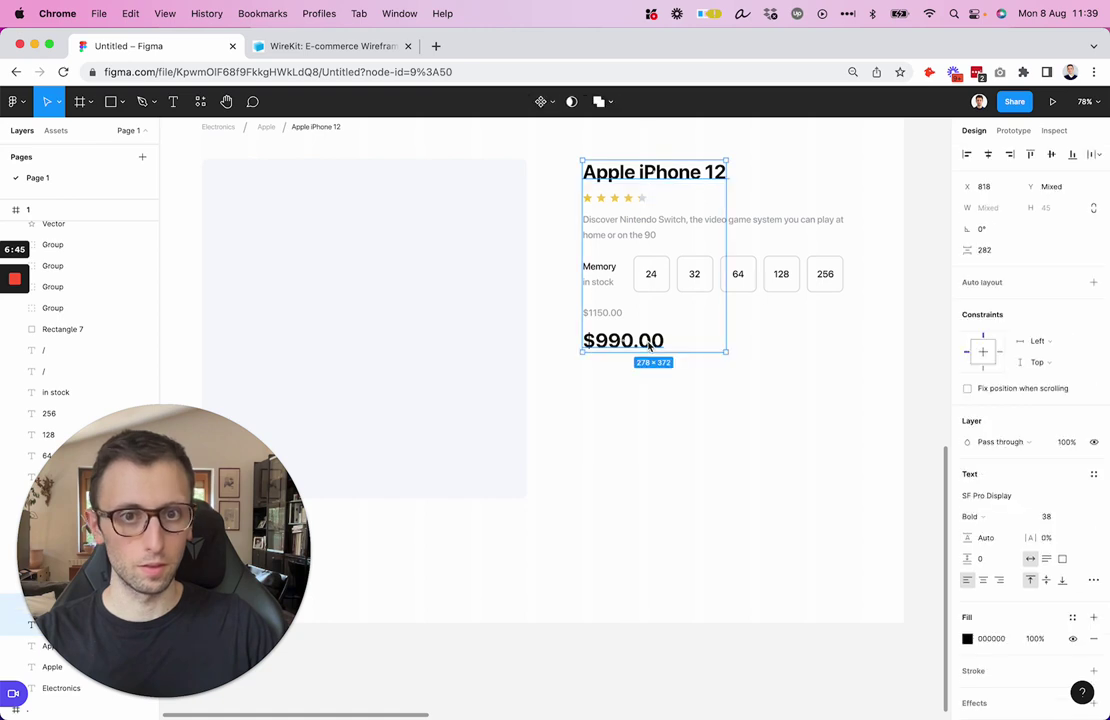
{"action": "key", "text": "Down"}
{"action": "key", "text": "Down"}
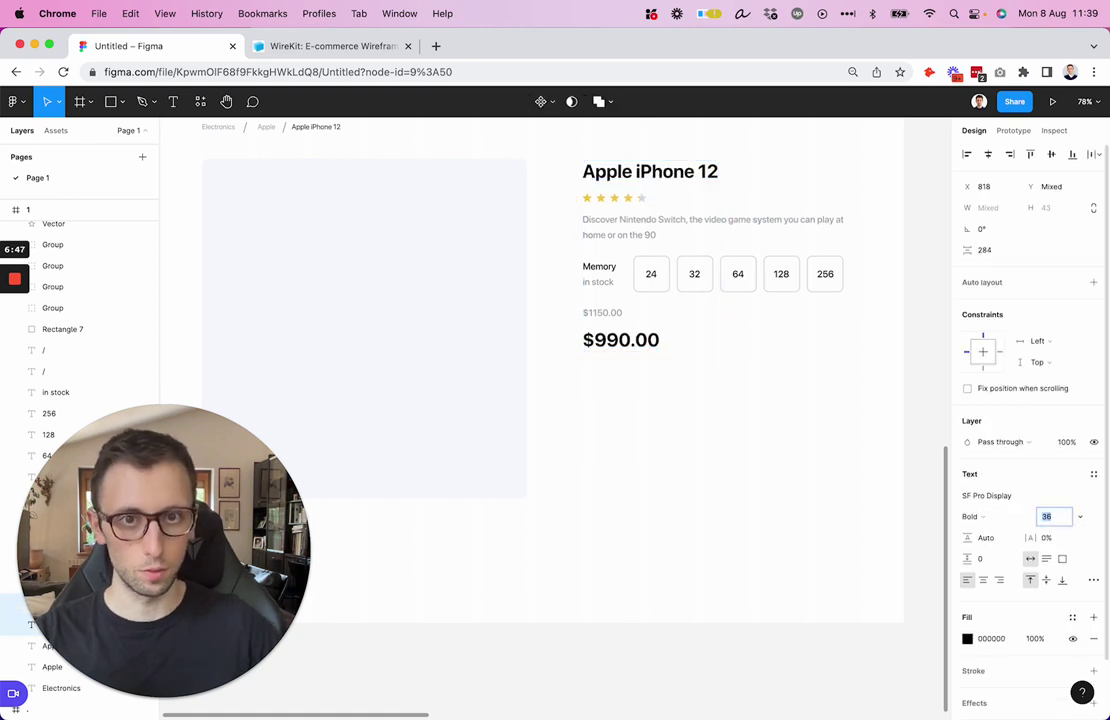
{"action": "left_click", "coordinate": [748, 372]}
Step: Copy the 24 memory box with its label to below the $990.00 price, aligned with the price's left edge
{"action": "scroll", "coordinate": [748, 375], "scroll_direction": "left", "scroll_amount": 2}
{"action": "scroll", "coordinate": [788, 367], "scroll_direction": "up", "scroll_amount": 1}
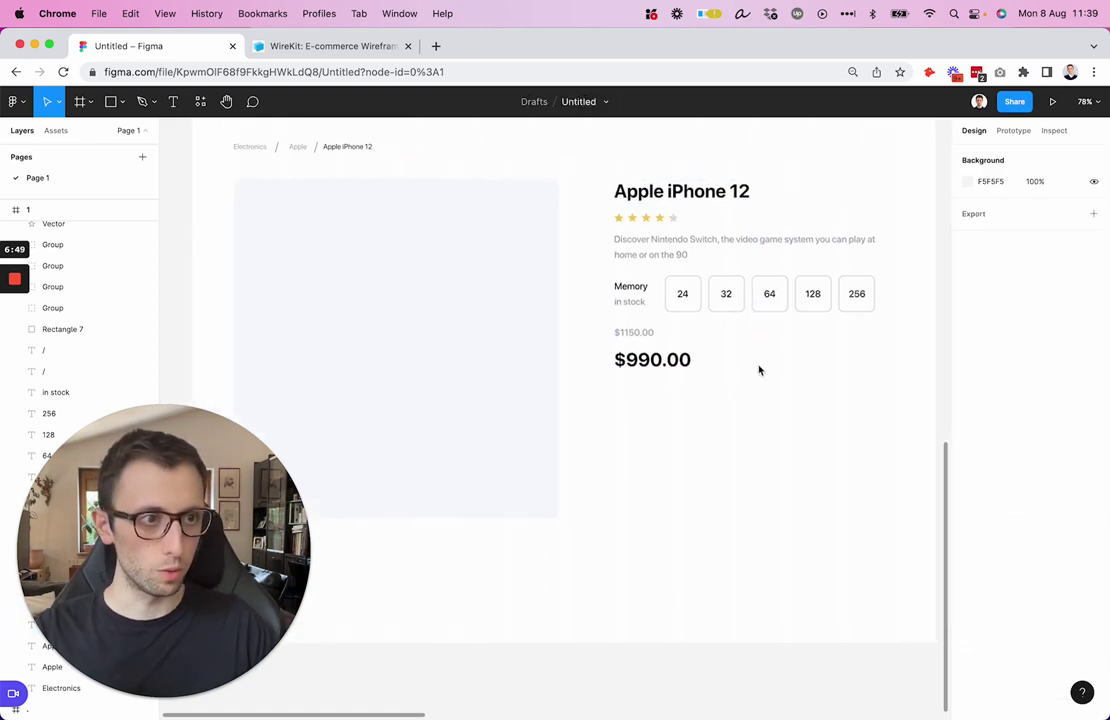
{"action": "left_click", "coordinate": [681, 291]}
{"action": "left_click", "coordinate": [686, 277], "text": "shift"}
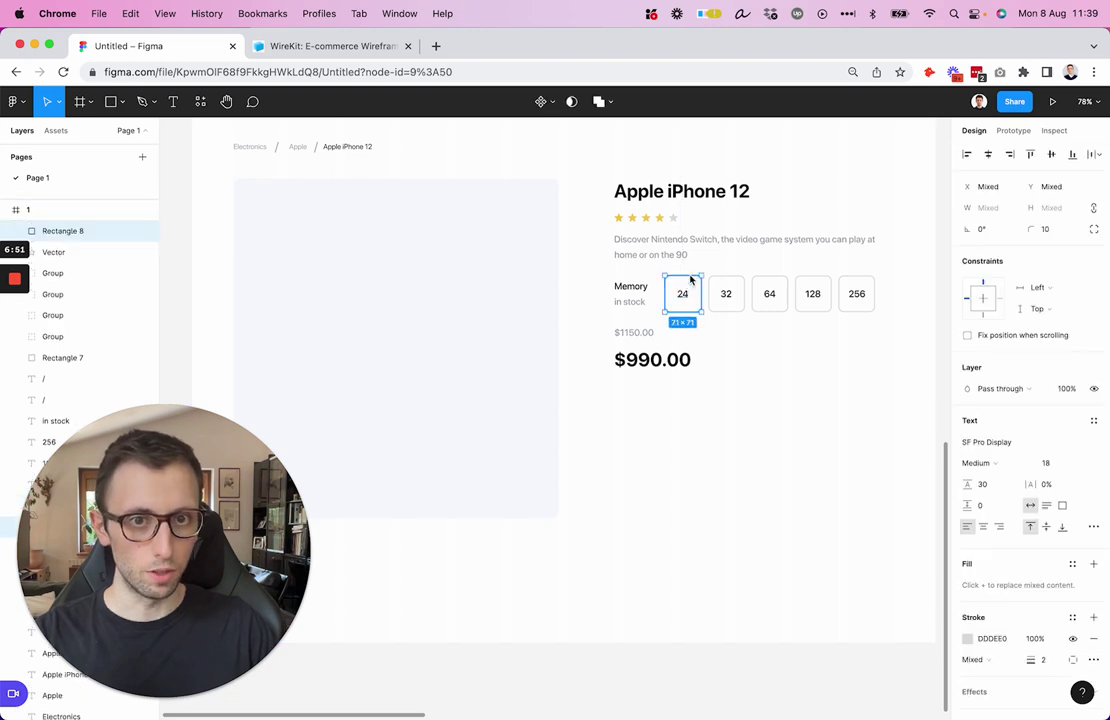
{"action": "left_click_drag", "start_coordinate": [681, 295], "coordinate": [634, 408]}
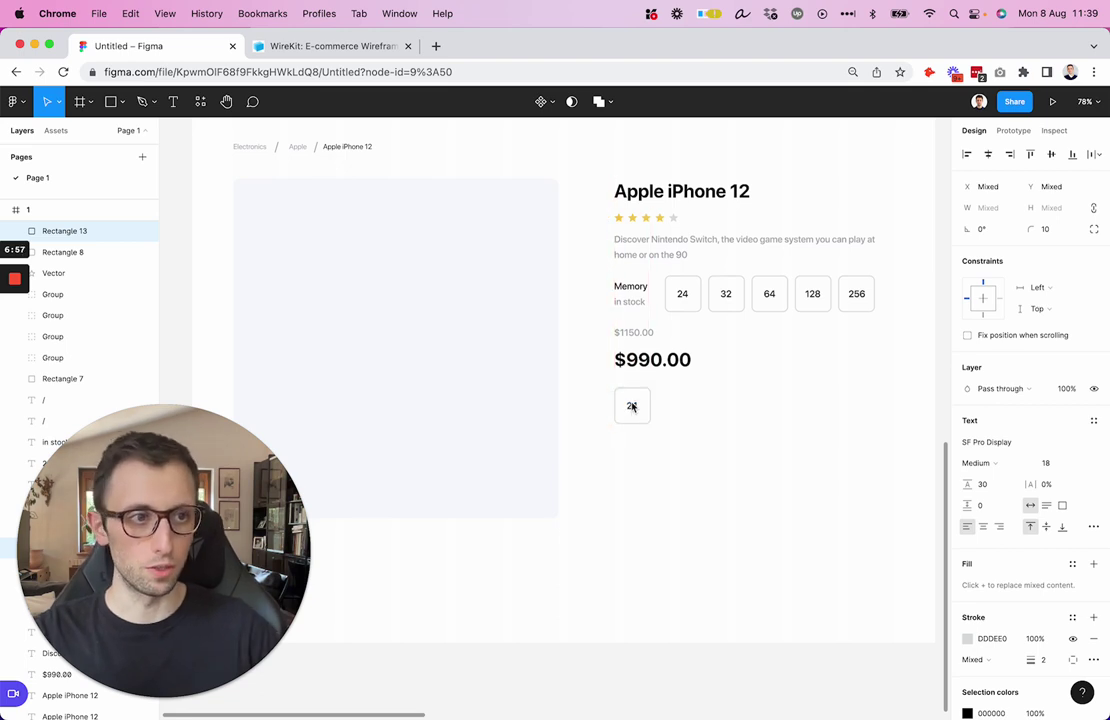
Step: Widen the copied box below the price rightward to about twice its width, leaving the 24 label near its left side
{"action": "left_click", "coordinate": [710, 411]}
{"action": "scroll", "coordinate": [710, 411], "scroll_direction": "up", "scroll_amount": 5}
{"action": "left_click", "coordinate": [597, 389]}
{"action": "left_click_drag", "start_coordinate": [597, 389], "coordinate": [665, 404]}
{"action": "left_click", "coordinate": [734, 388]}
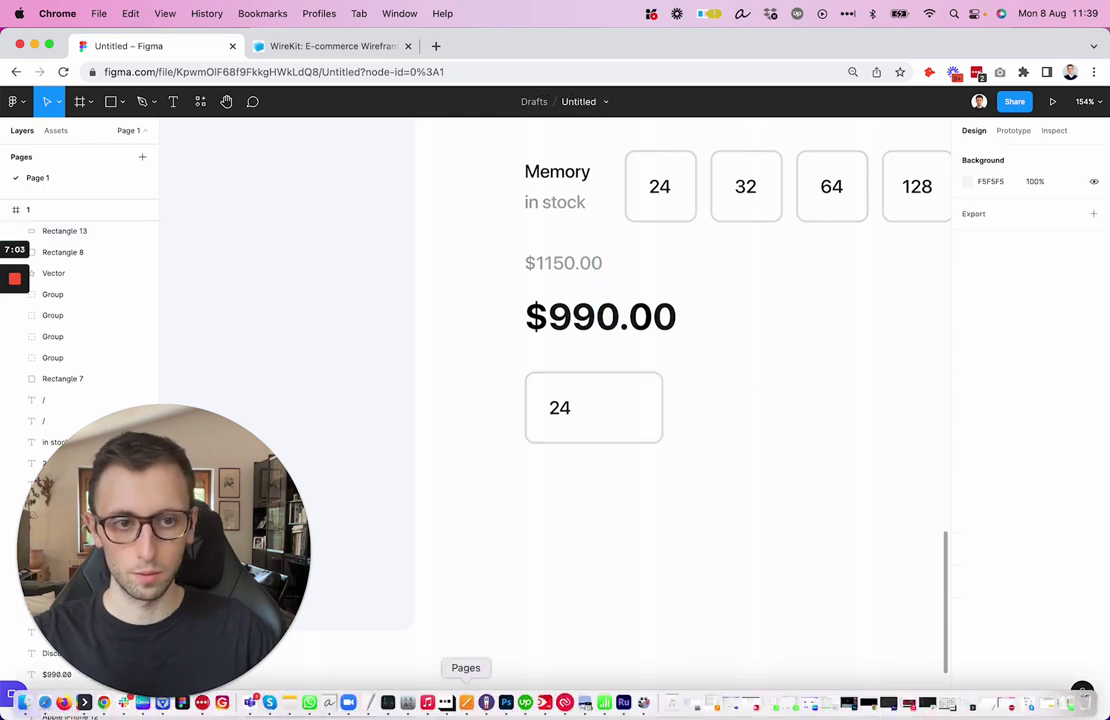
Step: Find an upward arrow icon in Nucleo's icon library by searching for "arrow" and place it in Figma inside the box below $990.00
{"action": "left_click", "coordinate": [163, 703]}
{"action": "type", "text": "arrow"}
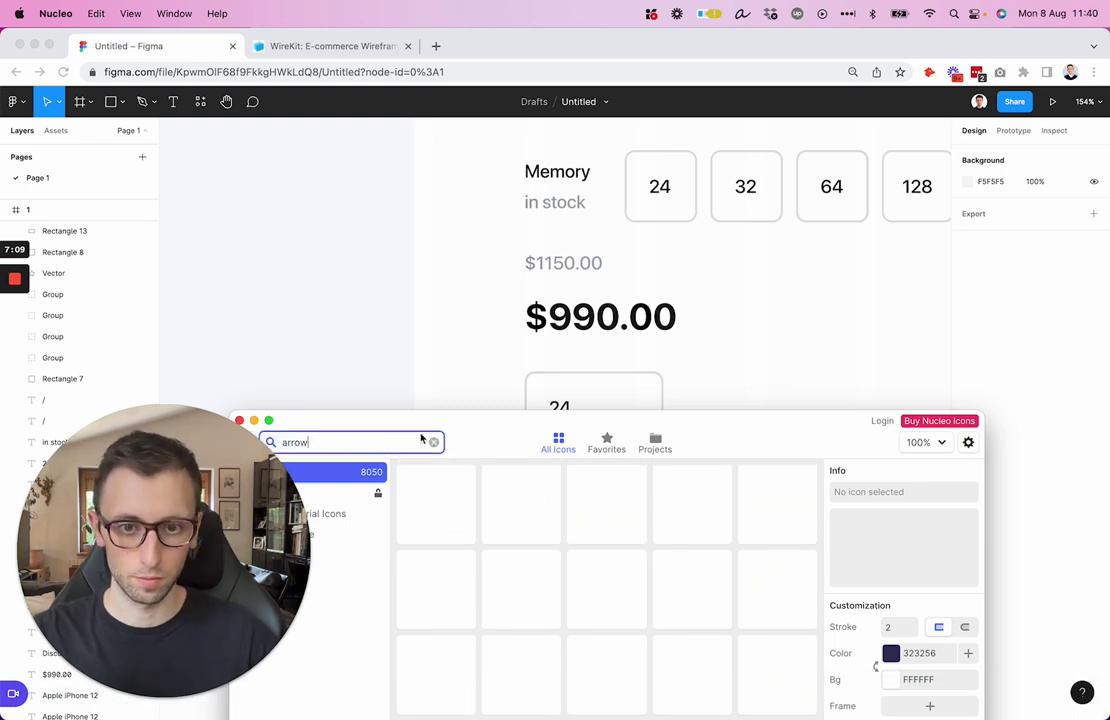
{"action": "scroll", "coordinate": [721, 545], "scroll_direction": "down", "scroll_amount": 10}
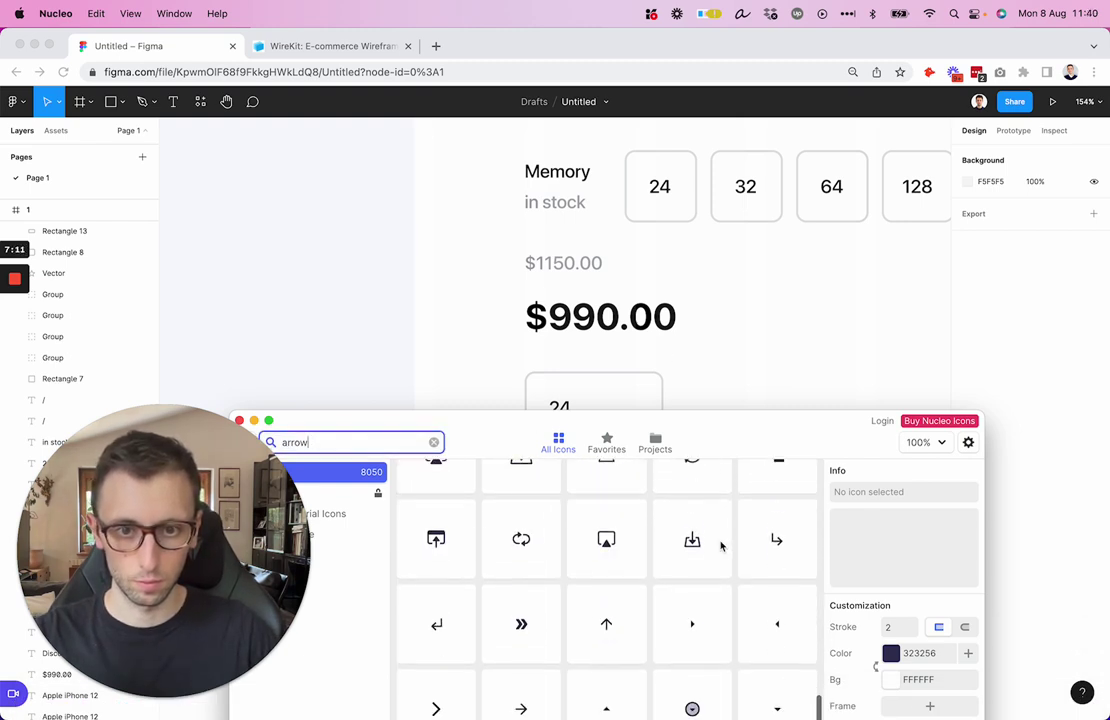
{"action": "scroll", "coordinate": [721, 545], "scroll_direction": "down", "scroll_amount": 1}
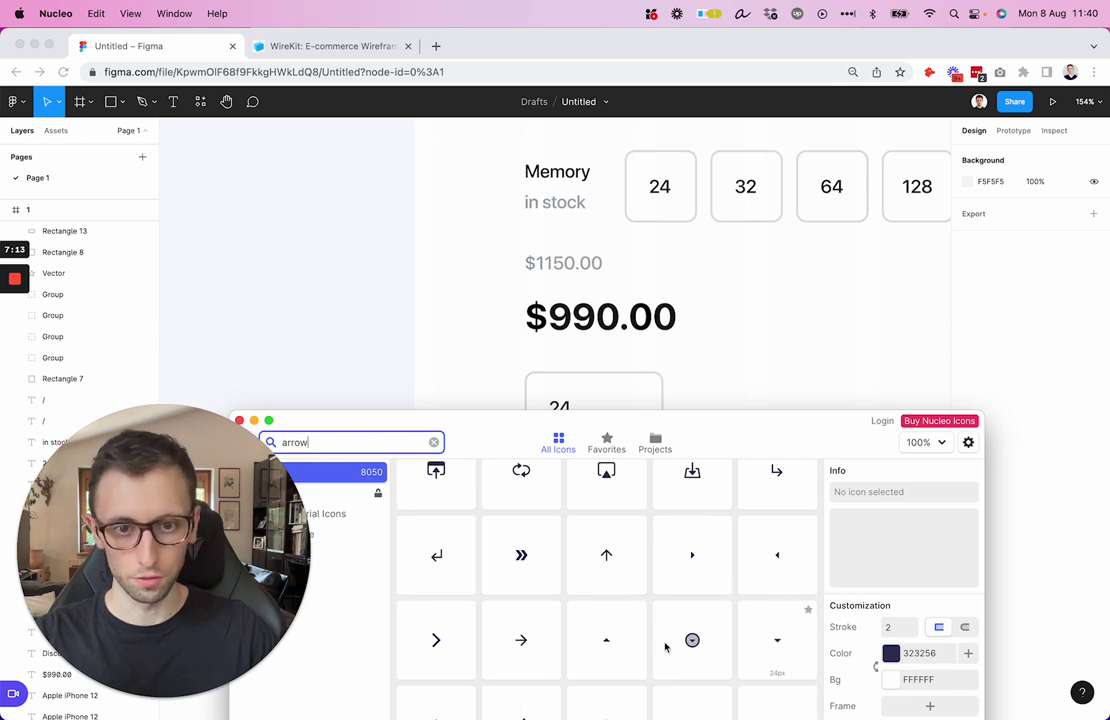
{"action": "left_click_drag", "start_coordinate": [631, 650], "coordinate": [682, 335]}
{"action": "left_click_drag", "start_coordinate": [623, 407], "coordinate": [628, 400]}
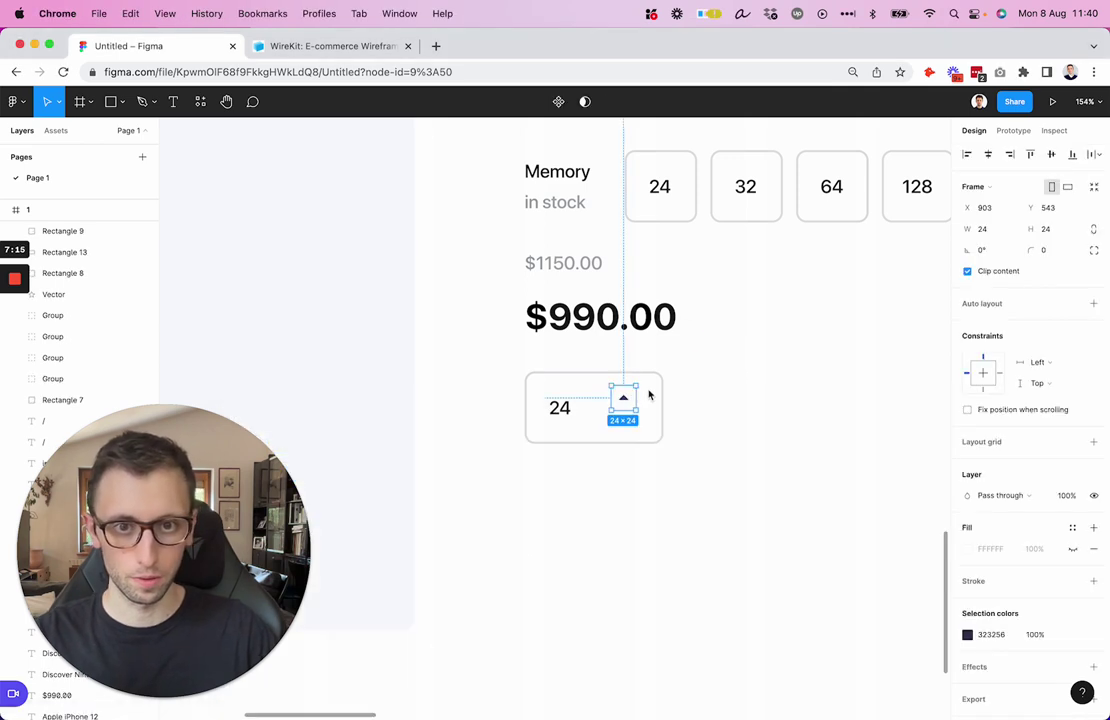
Step: Scale the arrow to 14 × 7, move it beside the 24 label and place a downward-pointing copy 5 px below it
{"action": "scroll", "coordinate": [648, 395], "scroll_direction": "up", "scroll_amount": 5}
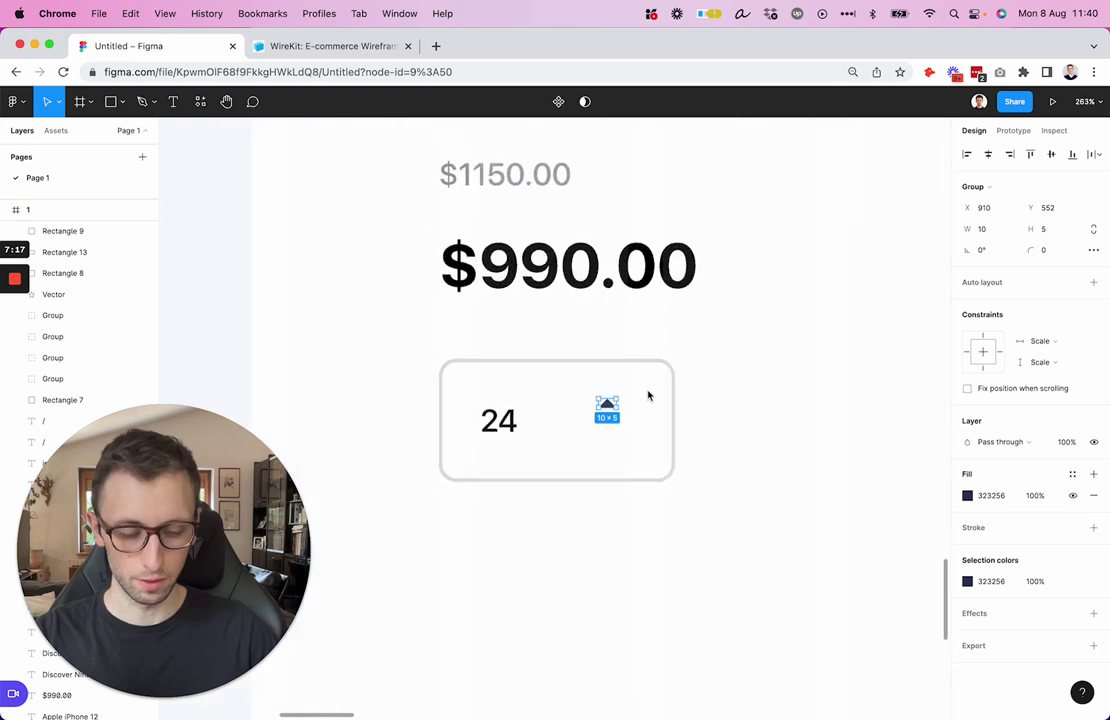
{"action": "left_click_drag", "start_coordinate": [623, 393], "coordinate": [577, 435]}
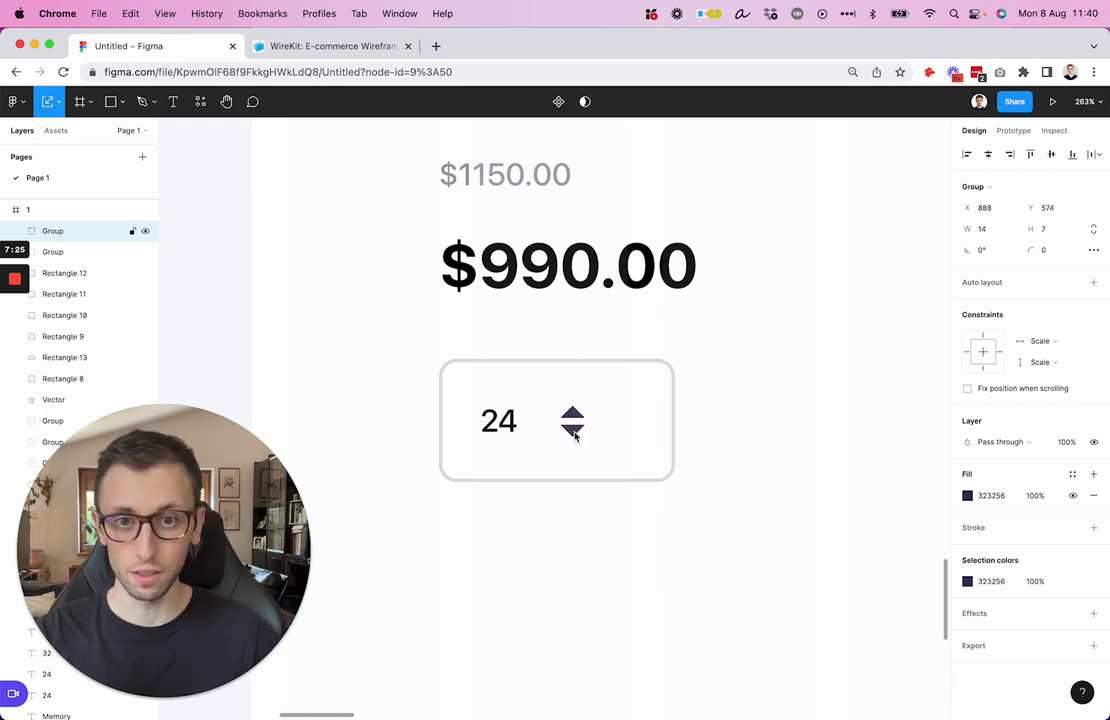
{"action": "left_click", "coordinate": [576, 414], "text": "shift"}
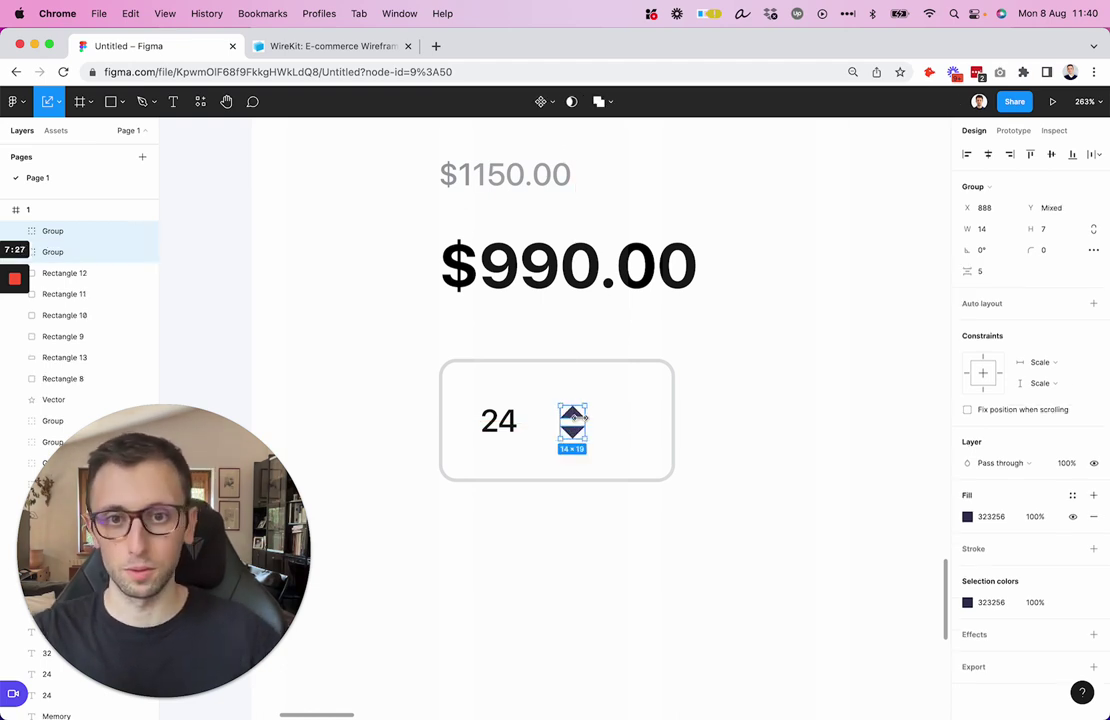
{"action": "left_click_drag", "start_coordinate": [584, 418], "coordinate": [579, 418]}
{"action": "scroll", "coordinate": [582, 424], "scroll_direction": "down", "scroll_amount": 3}
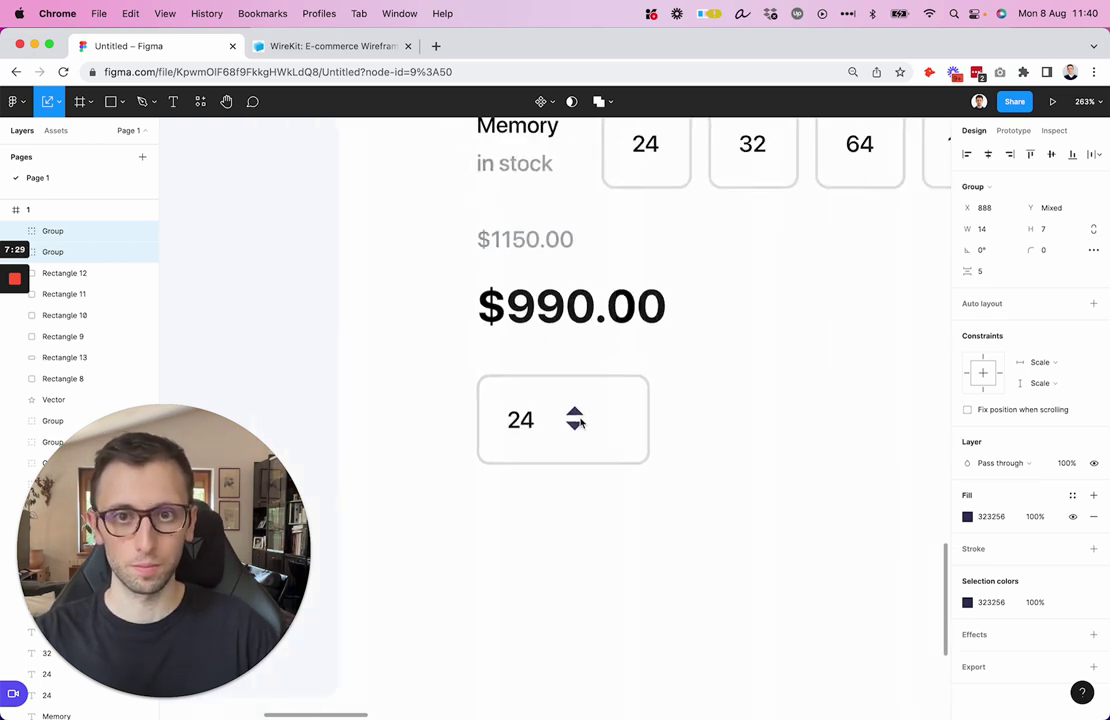
Step: Recolour both arrows with the grey 9DA0A6 sampled from the in stock text and scale them to 13 wide
{"action": "key", "text": "i"}
{"action": "left_click", "coordinate": [547, 171]}
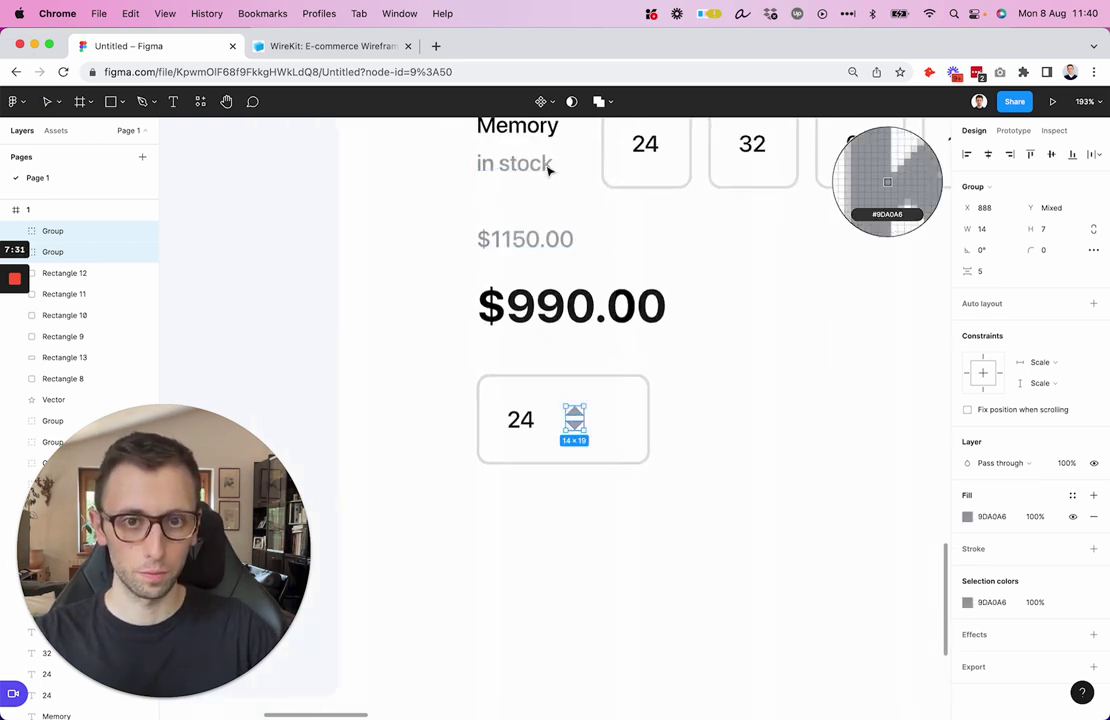
{"action": "left_click_drag", "start_coordinate": [587, 425], "coordinate": [583, 424]}
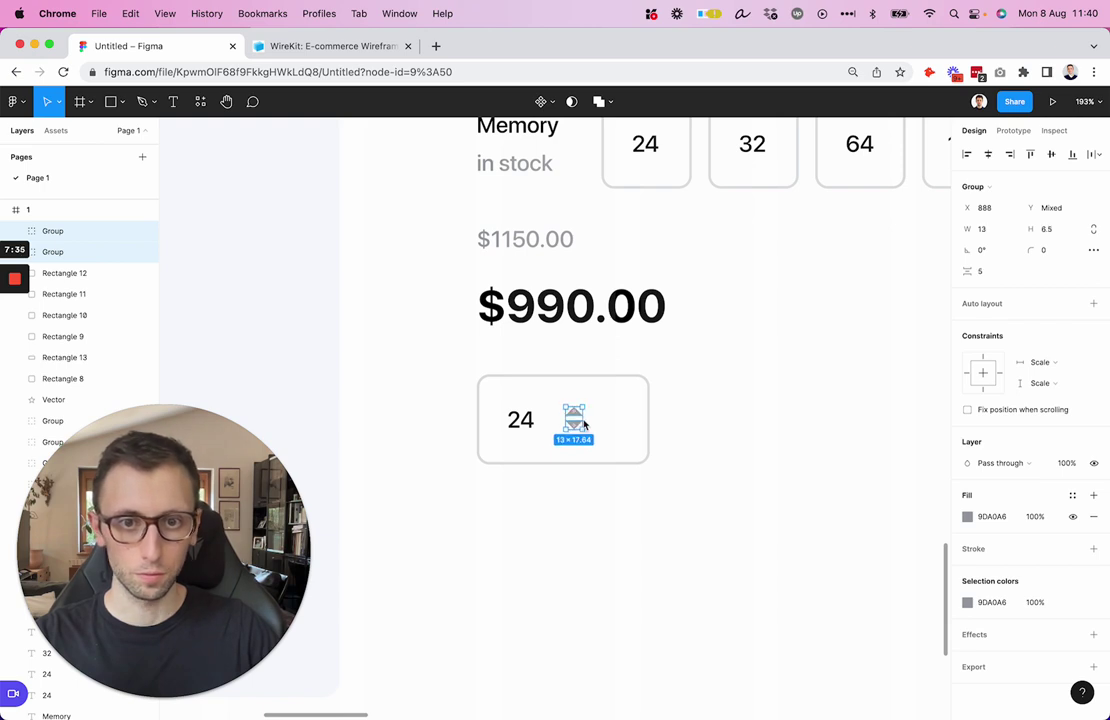
Step: Narrow the quantity box from its right edge so it closely fits the 24 label and the arrows
{"action": "left_click", "coordinate": [642, 414]}
{"action": "left_click_drag", "start_coordinate": [650, 414], "coordinate": [613, 414]}
{"action": "left_click", "coordinate": [684, 384]}
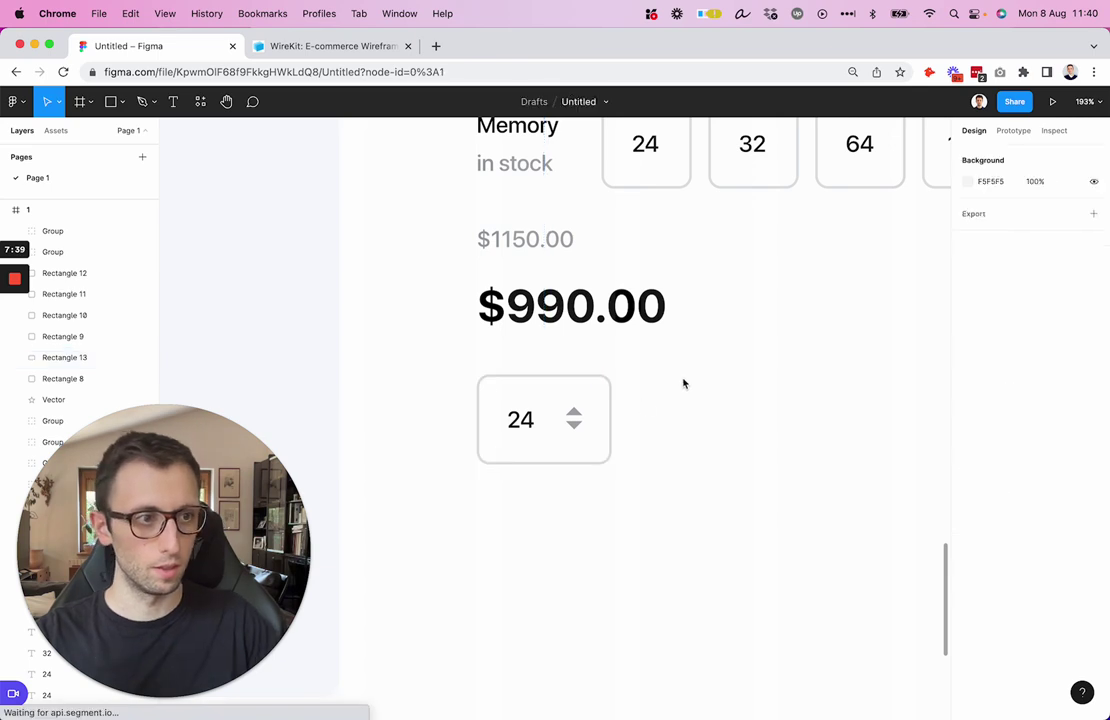
Step: Copy the quantity box with its 24 label to its right and make the copied box 190 × 71
{"action": "scroll", "coordinate": [684, 384], "scroll_direction": "down", "scroll_amount": 2}
{"action": "left_click_drag", "start_coordinate": [521, 369], "coordinate": [838, 428]}
{"action": "left_click", "coordinate": [768, 493]}
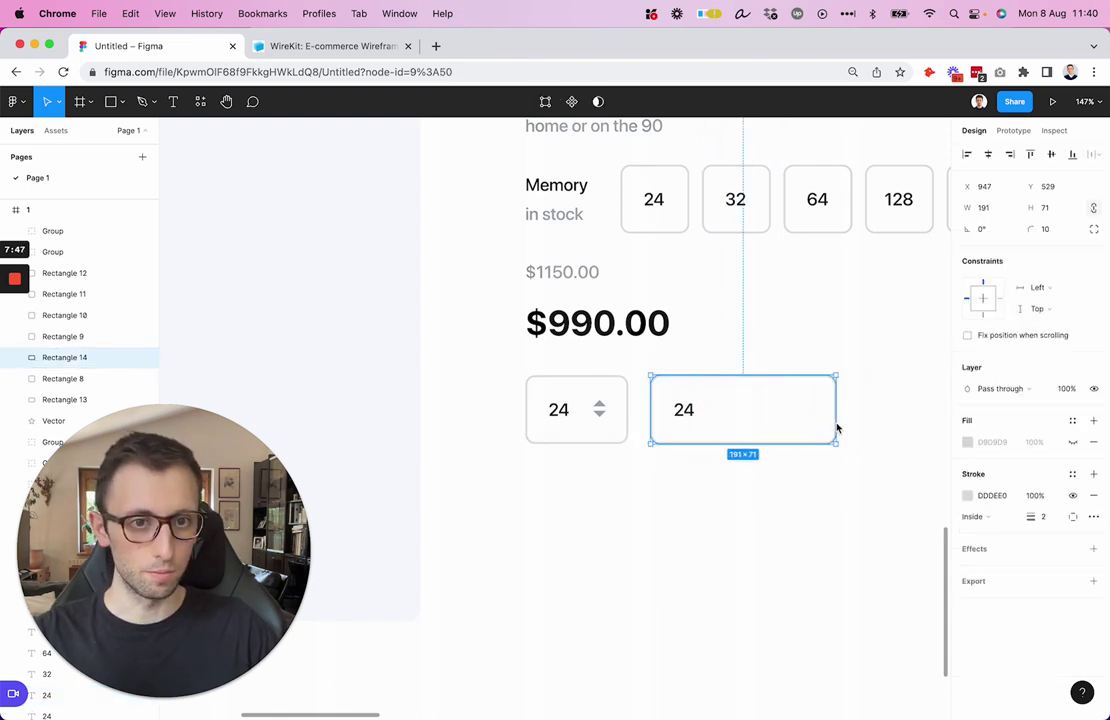
Step: Change the label in the wide box to "Add to Cart" and move it right to X 1011, leaving space for an icon
{"action": "double_click", "coordinate": [684, 410]}
{"action": "type", "text": "Add to Cart"}
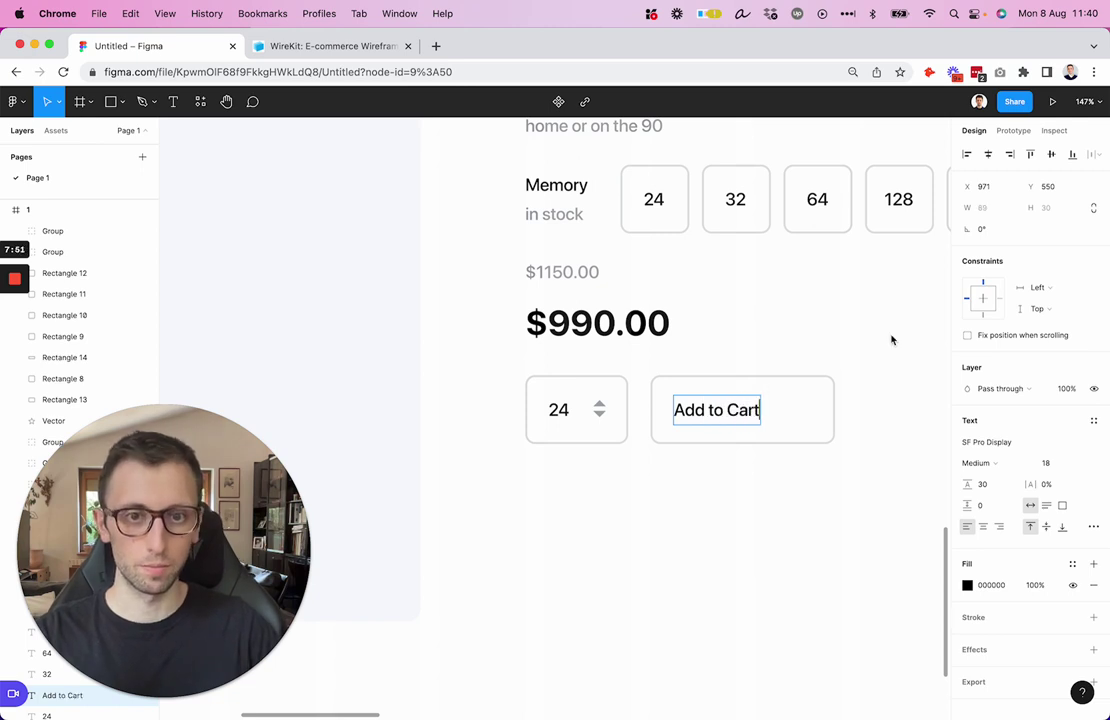
{"action": "left_click_drag", "start_coordinate": [723, 421], "coordinate": [763, 421]}
{"action": "left_click", "coordinate": [736, 364]}
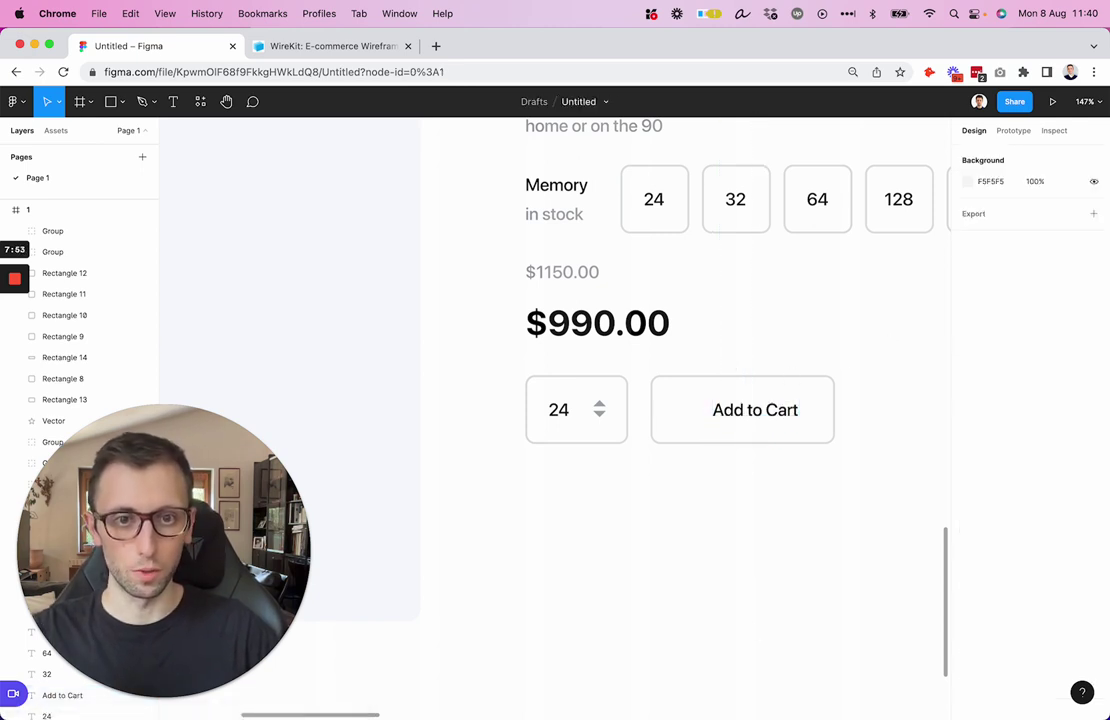
{"action": "left_click", "coordinate": [783, 411]}
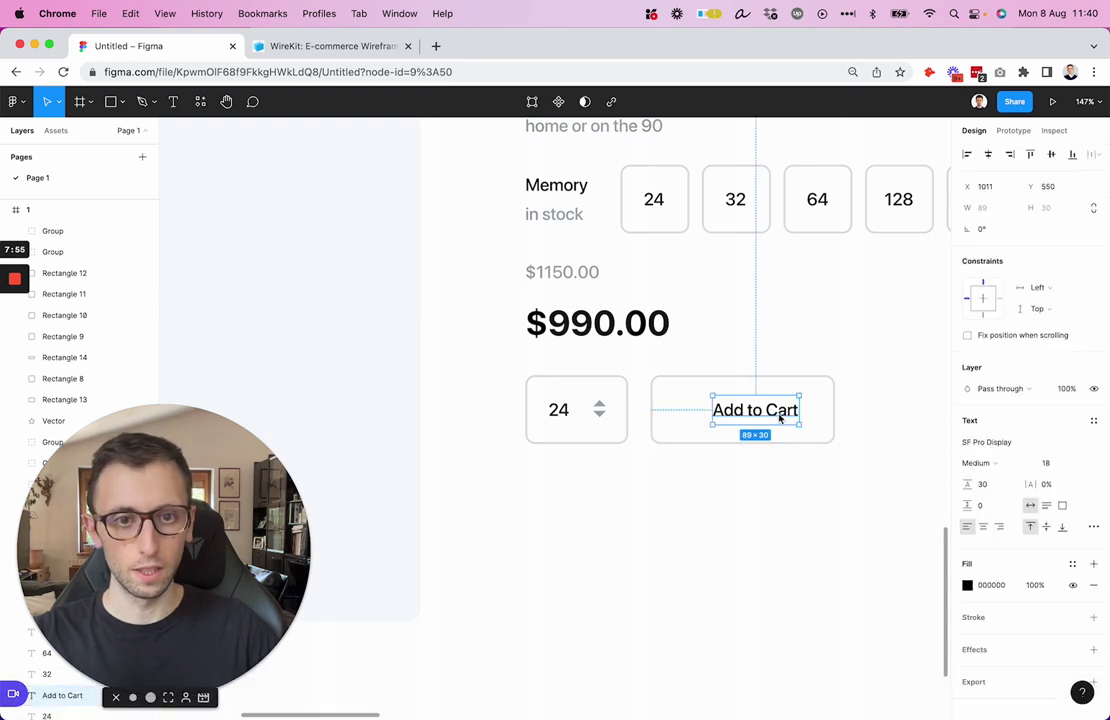
{"action": "double_click", "coordinate": [783, 411]}
{"action": "double_click", "coordinate": [783, 413]}
{"action": "key", "text": "Escape"}
{"action": "left_click", "coordinate": [778, 310]}
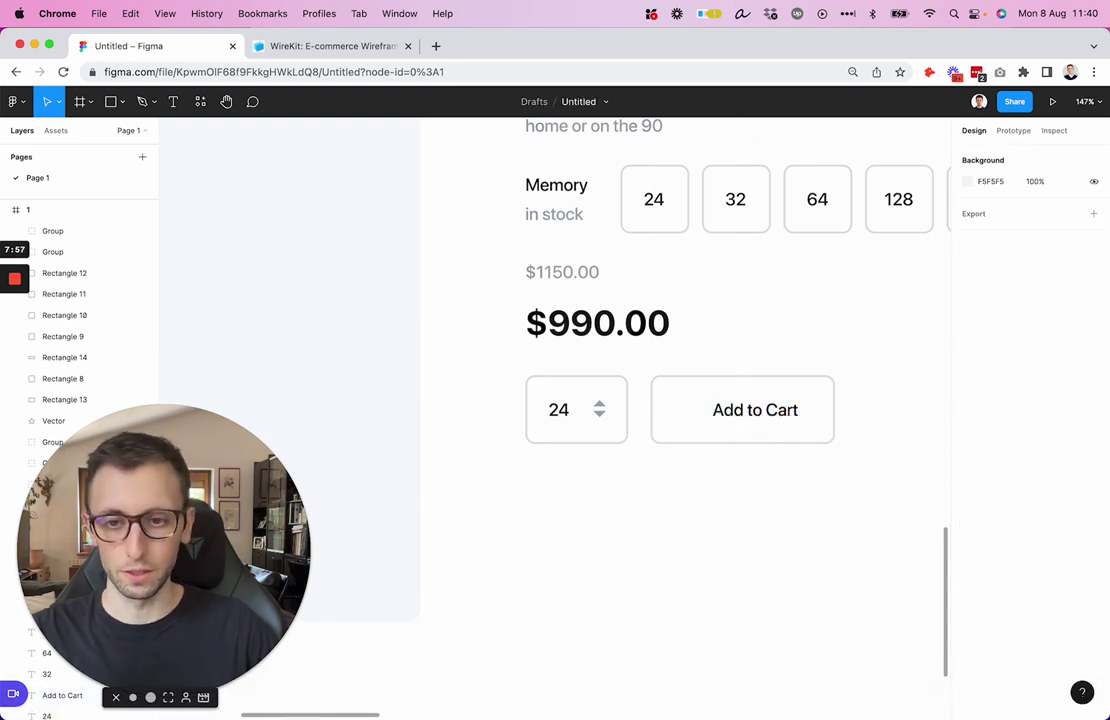
Step: Find a 16 px shopping cart icon in Nucleo by searching for "Cart", place it in the Add to Cart box in Figma and ungroup its frame
{"action": "left_click", "coordinate": [160, 713]}
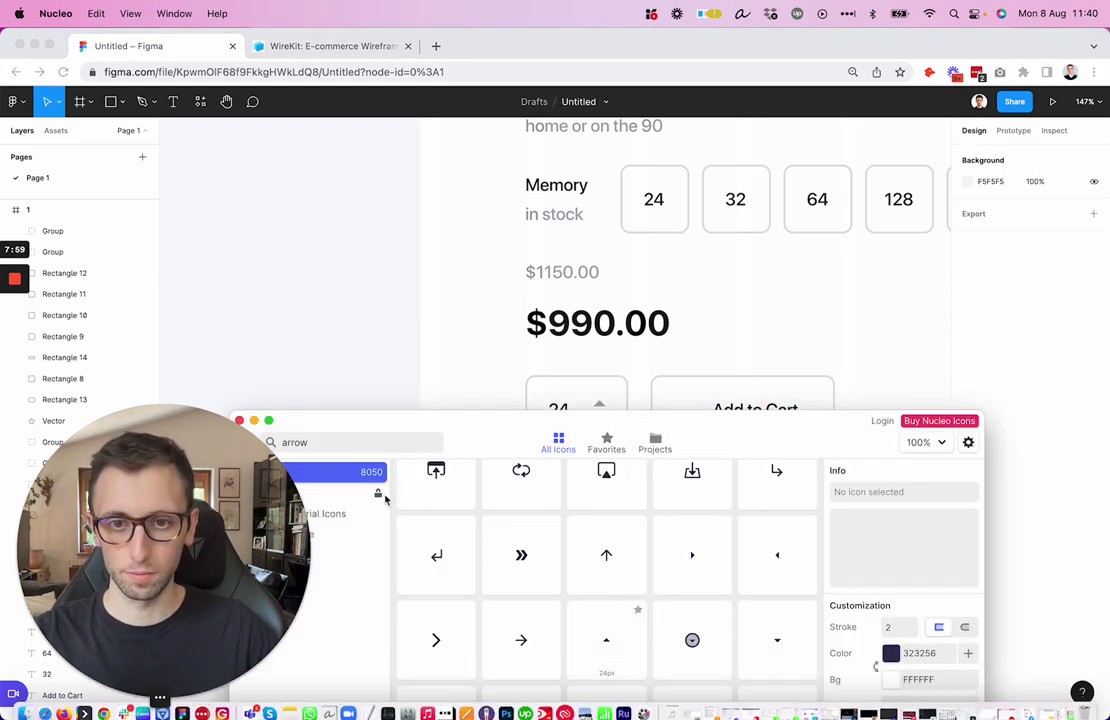
{"action": "left_click", "coordinate": [319, 442]}
{"action": "key", "text": "super+a"}
{"action": "type", "text": "Cart"}
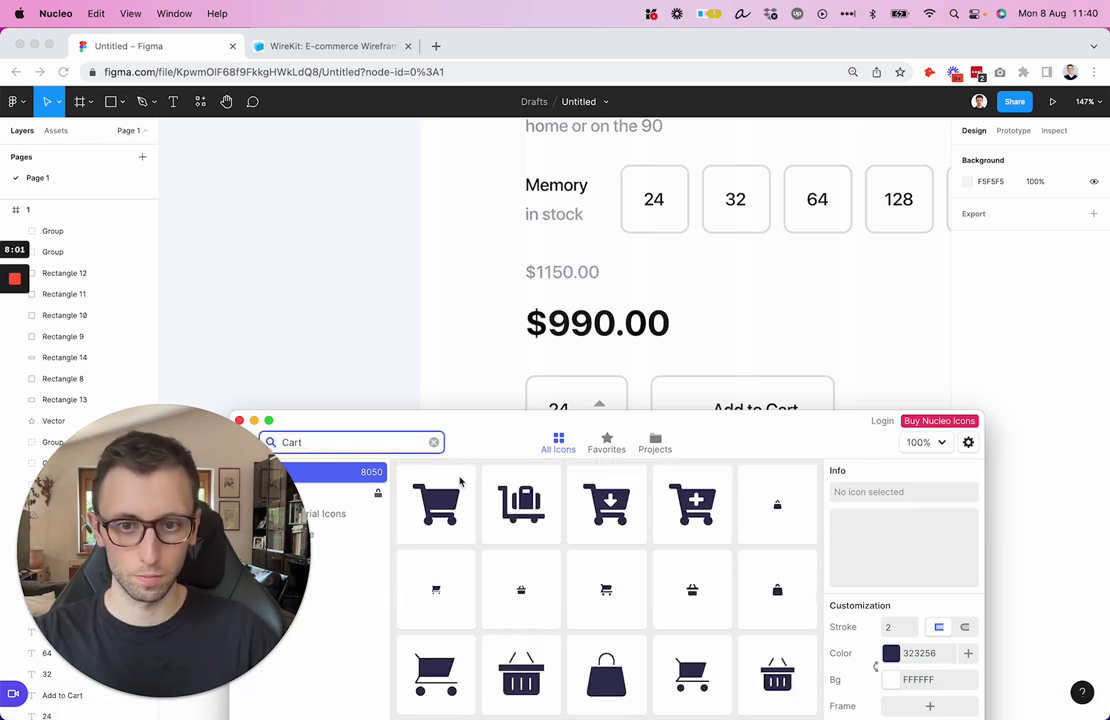
{"action": "scroll", "coordinate": [500, 545], "scroll_direction": "down", "scroll_amount": 1}
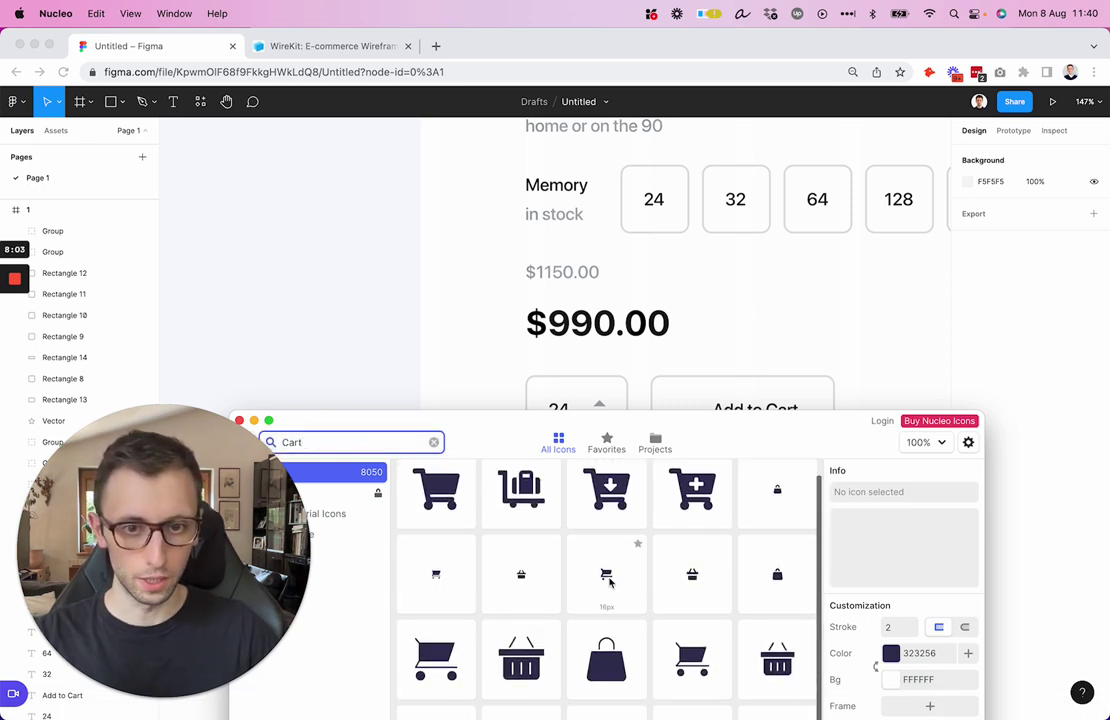
{"action": "left_click_drag", "start_coordinate": [606, 574], "coordinate": [693, 397]}
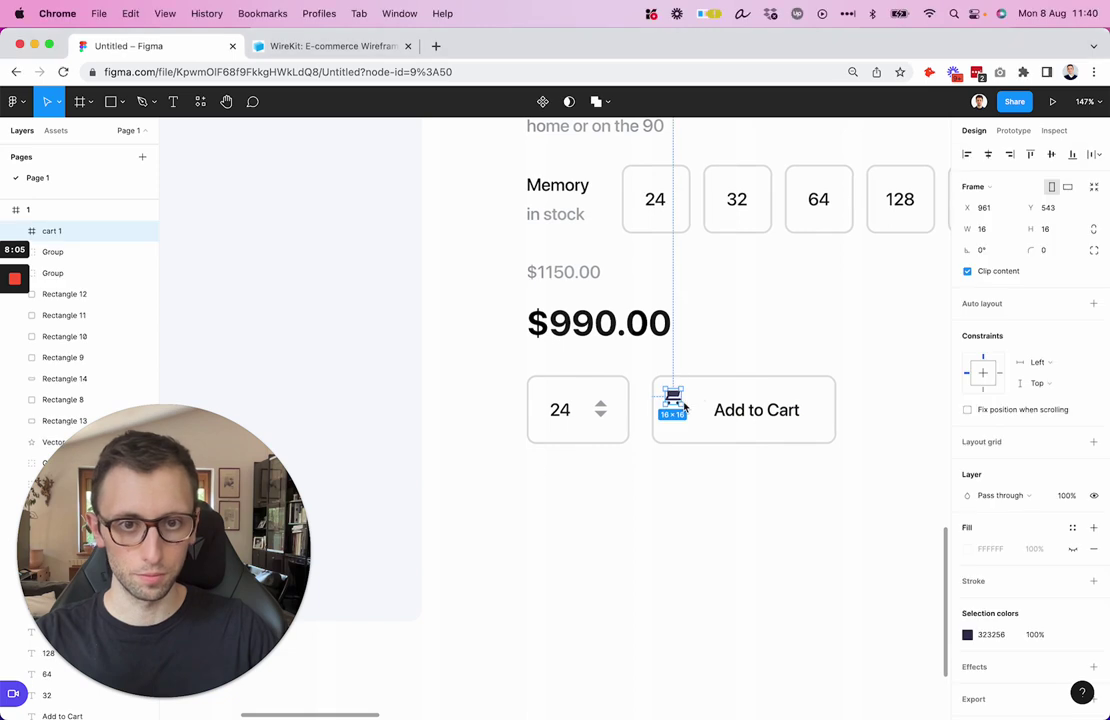
{"action": "key", "text": "super+shift+g"}
{"action": "scroll", "coordinate": [683, 405], "scroll_direction": "up", "scroll_amount": 5}
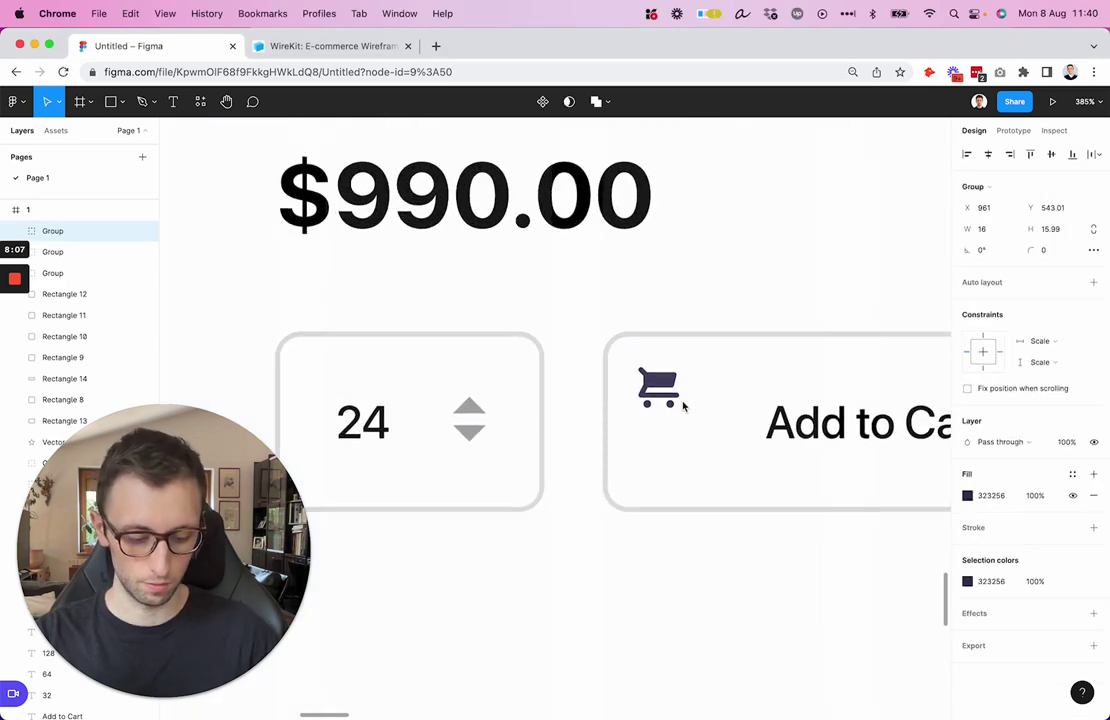
Step: Scale the cart icon to 28 wide and position it at X 970, Y 550, left of the Add to Cart label
{"action": "key", "text": "k"}
{"action": "left_click_drag", "start_coordinate": [681, 409], "coordinate": [739, 384]}
{"action": "scroll", "coordinate": [735, 397], "scroll_direction": "down", "scroll_amount": 5}
{"action": "scroll", "coordinate": [735, 397], "scroll_direction": "down", "scroll_amount": 3}
{"action": "scroll", "coordinate": [746, 401], "scroll_direction": "right", "scroll_amount": 5}
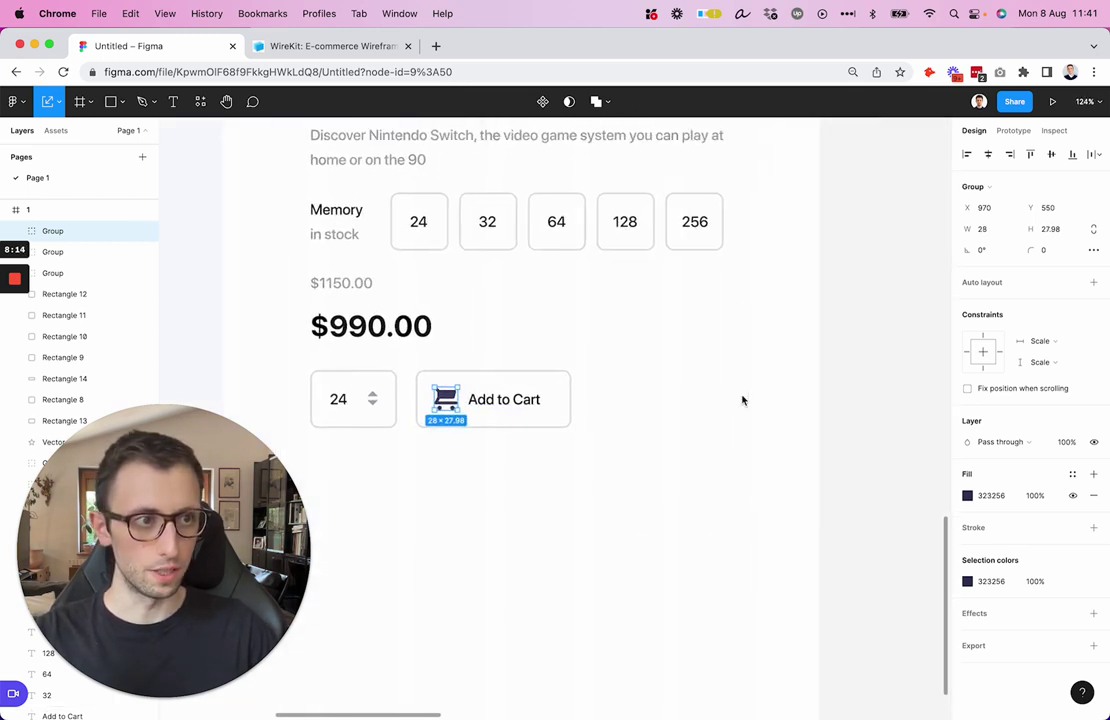
Step: Set the cart icon and the Add to Cart label to white FFFFFF, sampled from the page background
{"action": "left_click", "coordinate": [514, 372]}
{"action": "scroll", "coordinate": [505, 384], "scroll_direction": "left", "scroll_amount": 2}
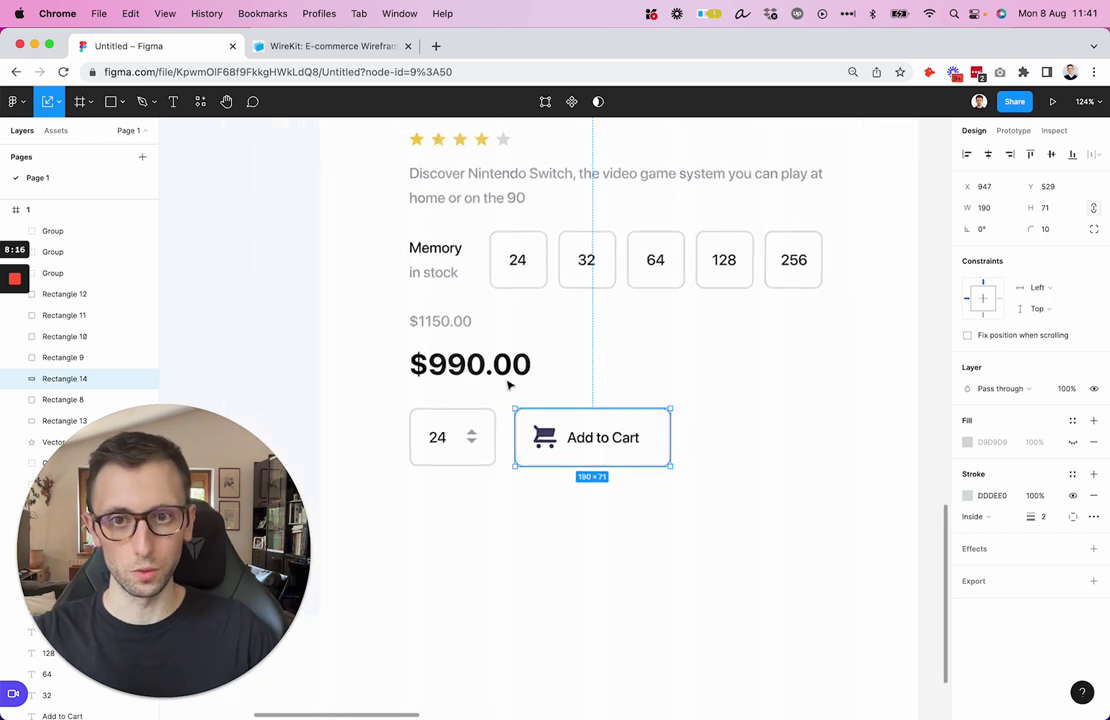
{"action": "scroll", "coordinate": [510, 386], "scroll_direction": "down", "scroll_amount": 4}
{"action": "left_click", "coordinate": [530, 413]}
{"action": "left_click", "coordinate": [573, 414], "text": "shift"}
{"action": "key", "text": "i"}
{"action": "left_click", "coordinate": [557, 374]}
Step: Give the Add to Cart box a visible blue fill of 4EAAFF and remove its stroke
{"action": "left_click", "coordinate": [580, 402]}
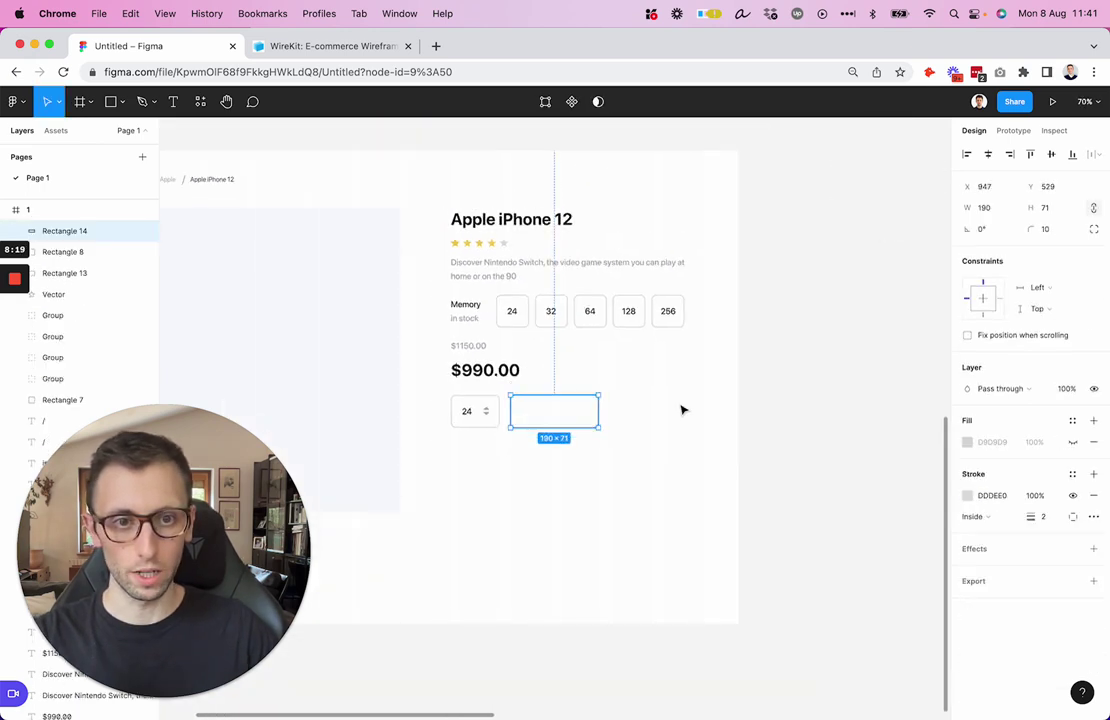
{"action": "left_click", "coordinate": [967, 442]}
{"action": "left_click_drag", "start_coordinate": [889, 564], "coordinate": [895, 564]}
{"action": "left_click_drag", "start_coordinate": [904, 402], "coordinate": [905, 372]}
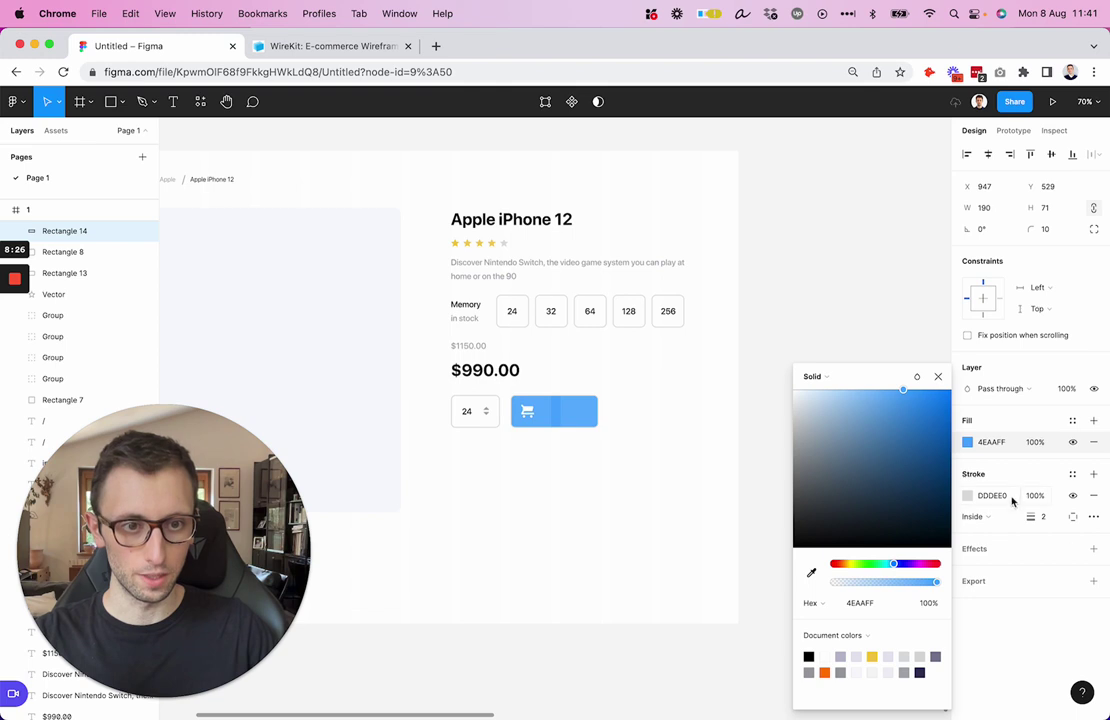
{"action": "left_click", "coordinate": [1094, 497]}
Step: Send the blue rectangle backward in the layer order until it lies behind the cart icon and the Add to Cart label
{"action": "left_click", "coordinate": [712, 397]}
{"action": "left_click", "coordinate": [576, 414]}
{"action": "key", "text": "super+bracketleft"}
{"action": "key", "text": "super+bracketleft"}
{"action": "key", "text": "super+bracketleft"}
{"action": "key", "text": "super+bracketleft"}
{"action": "key", "text": "super+bracketleft"}
{"action": "key", "text": "super+bracketleft"}
{"action": "key", "text": "super+bracketleft"}
{"action": "key", "text": "super+bracketleft"}
{"action": "key", "text": "super+bracketleft"}
{"action": "key", "text": "super+bracketleft"}
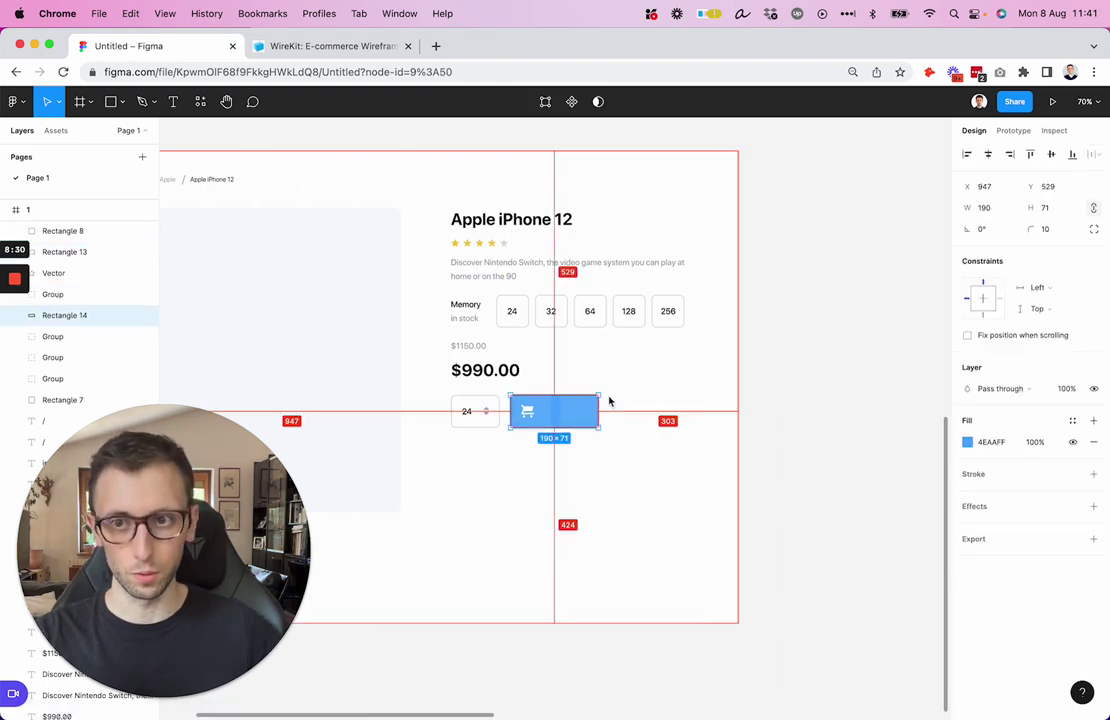
{"action": "key", "text": "super+bracketleft"}
{"action": "key", "text": "super+bracketleft"}
{"action": "key", "text": "super+bracketleft"}
{"action": "key", "text": "super+bracketleft"}
{"action": "key", "text": "super+bracketleft"}
{"action": "key", "text": "super+bracketleft"}
{"action": "key", "text": "super+bracketleft"}
{"action": "key", "text": "super+bracketleft"}
{"action": "key", "text": "super+bracketleft"}
{"action": "key", "text": "super+bracketleft"}
{"action": "key", "text": "super+bracketleft"}
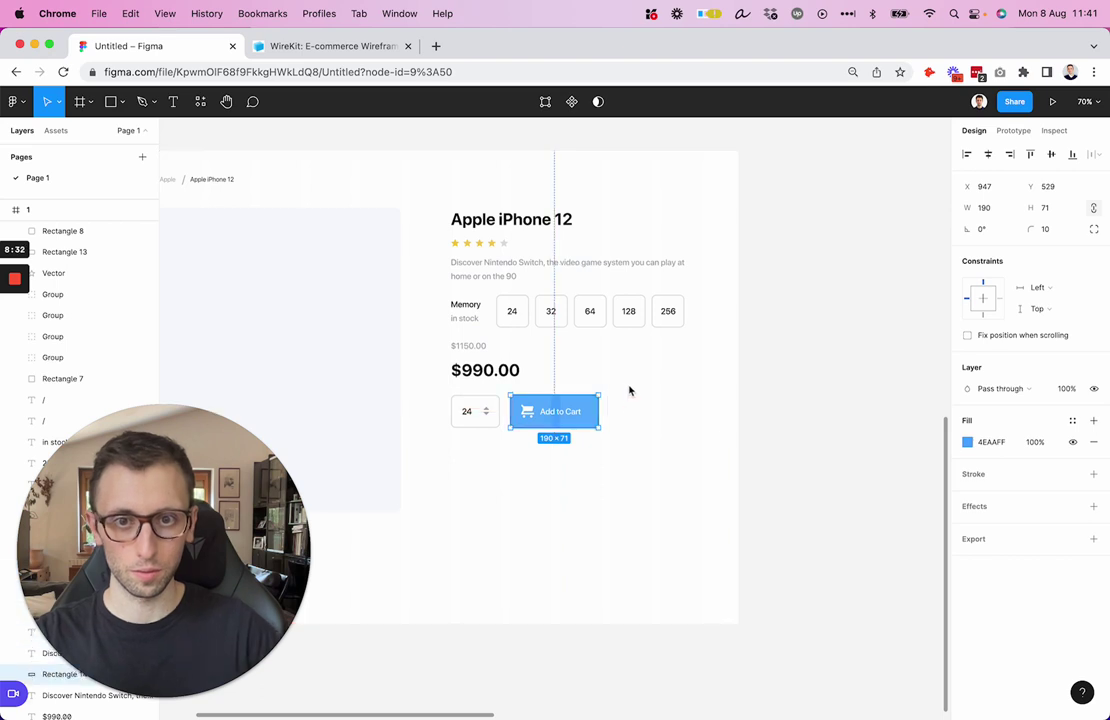
{"action": "left_click", "coordinate": [631, 390]}
Step: Nudge the cart icon and the Add to Cart label together slightly right inside the blue button
{"action": "scroll", "coordinate": [631, 390], "scroll_direction": "left", "scroll_amount": 1}
{"action": "scroll", "coordinate": [631, 390], "scroll_direction": "down", "scroll_amount": 1}
{"action": "left_click", "coordinate": [619, 375]}
{"action": "left_click", "coordinate": [597, 375], "text": "shift"}
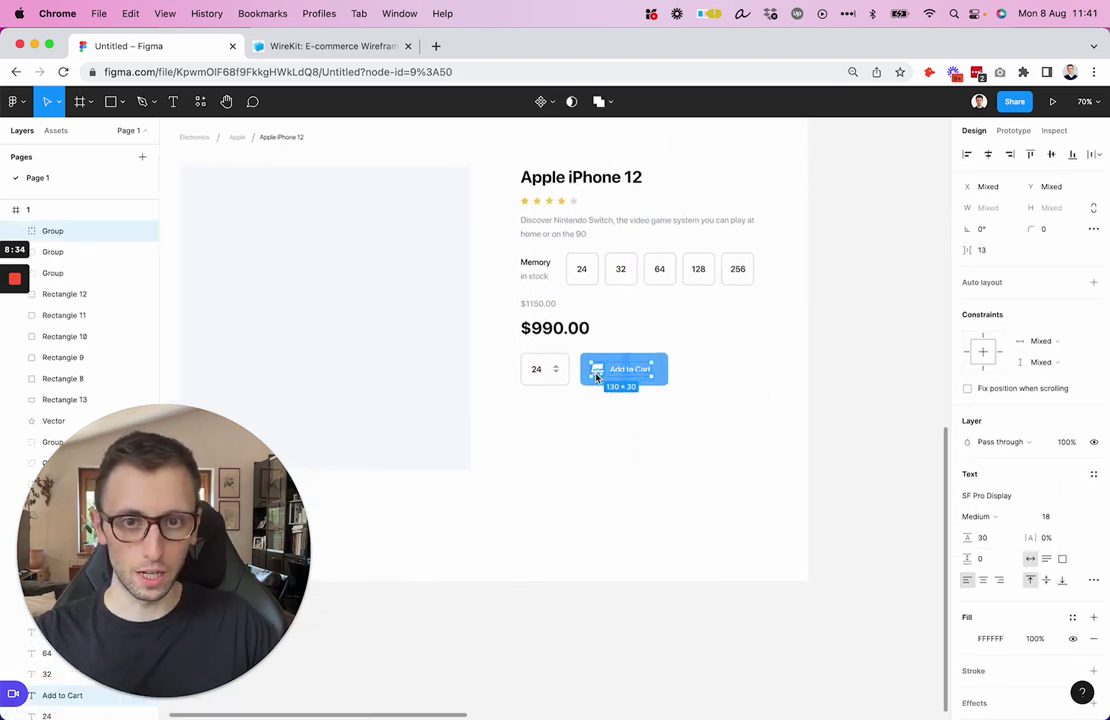
{"action": "key", "text": "Right"}
{"action": "key", "text": "Right"}
Step: Open the giglio-designs.com/freebies page in a new browser tab
{"action": "key", "text": "super+t"}
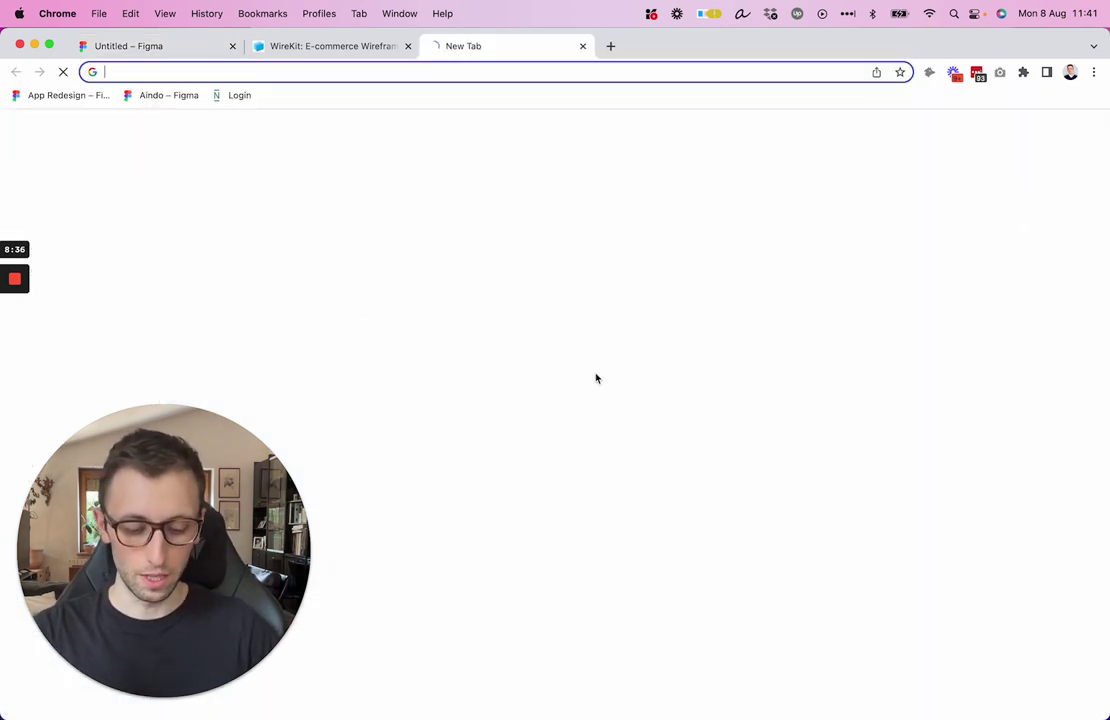
{"action": "type", "text": "free"}
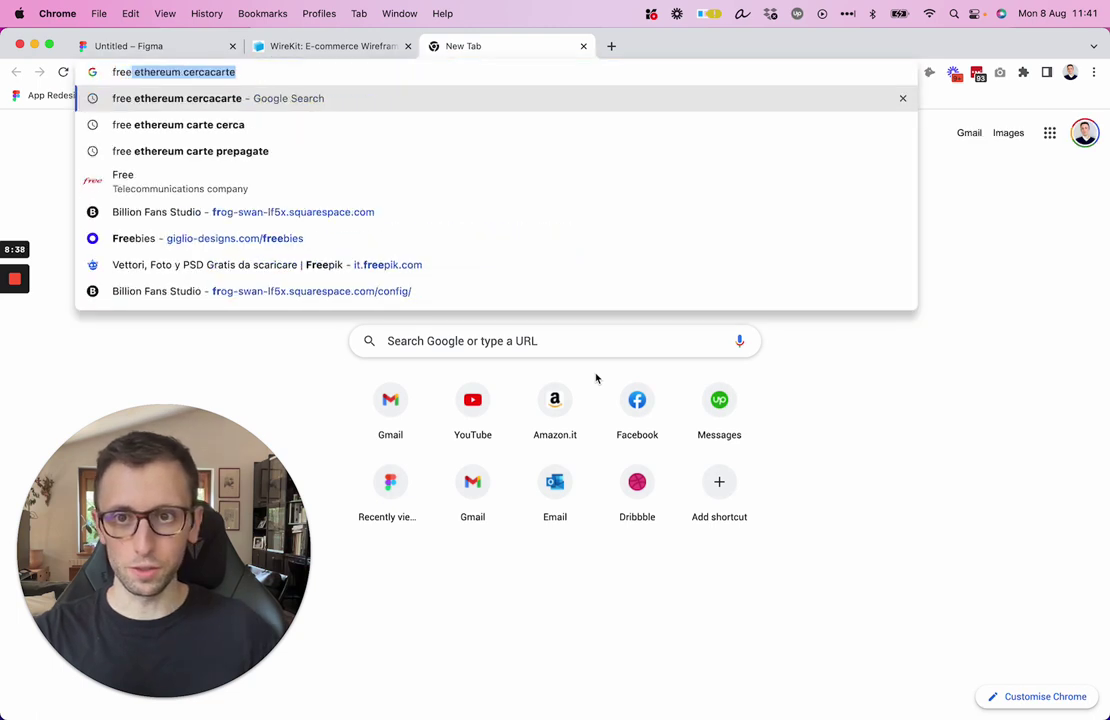
{"action": "key", "text": "Up"}
{"action": "key", "text": "Up"}
{"action": "key", "text": "Return"}
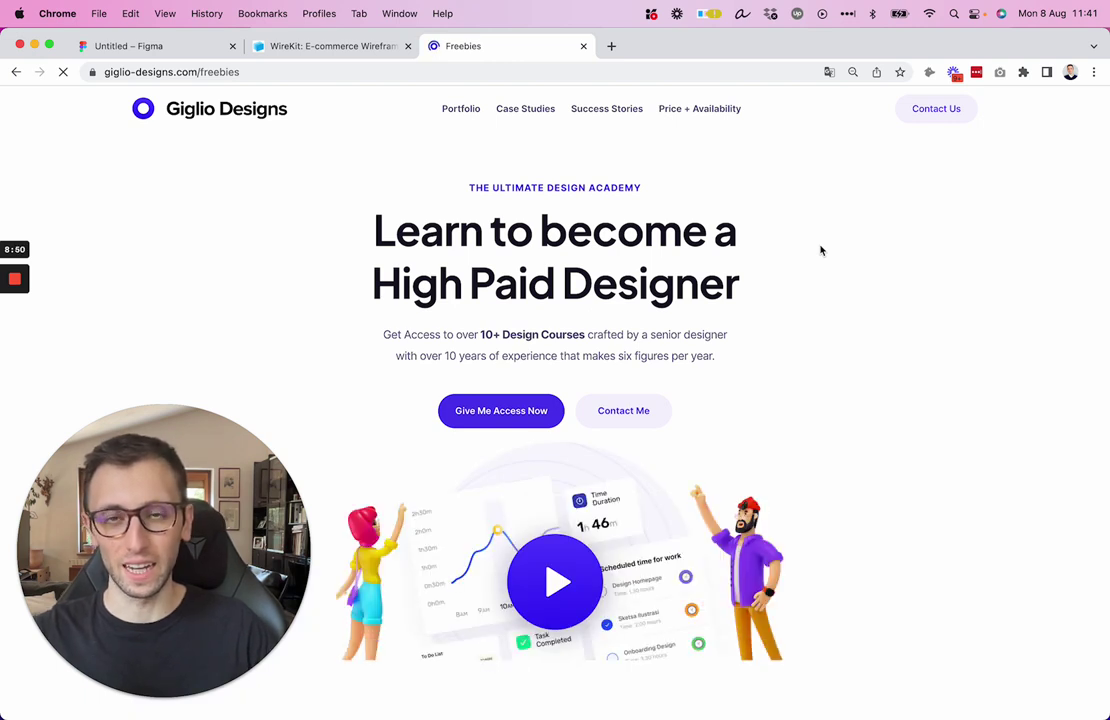
Step: Look through the Freebies page from its introduction down to the list of design courses and their durations
{"action": "scroll", "coordinate": [820, 250], "scroll_direction": "down", "scroll_amount": 1}
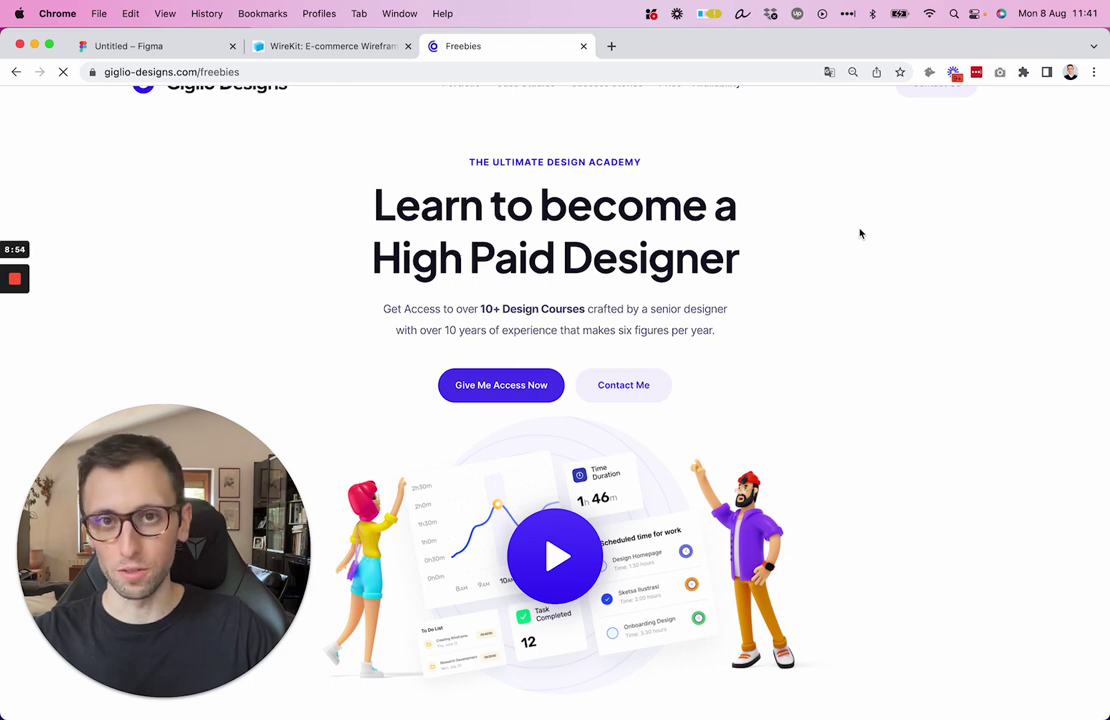
{"action": "scroll", "coordinate": [859, 233], "scroll_direction": "down", "scroll_amount": 10}
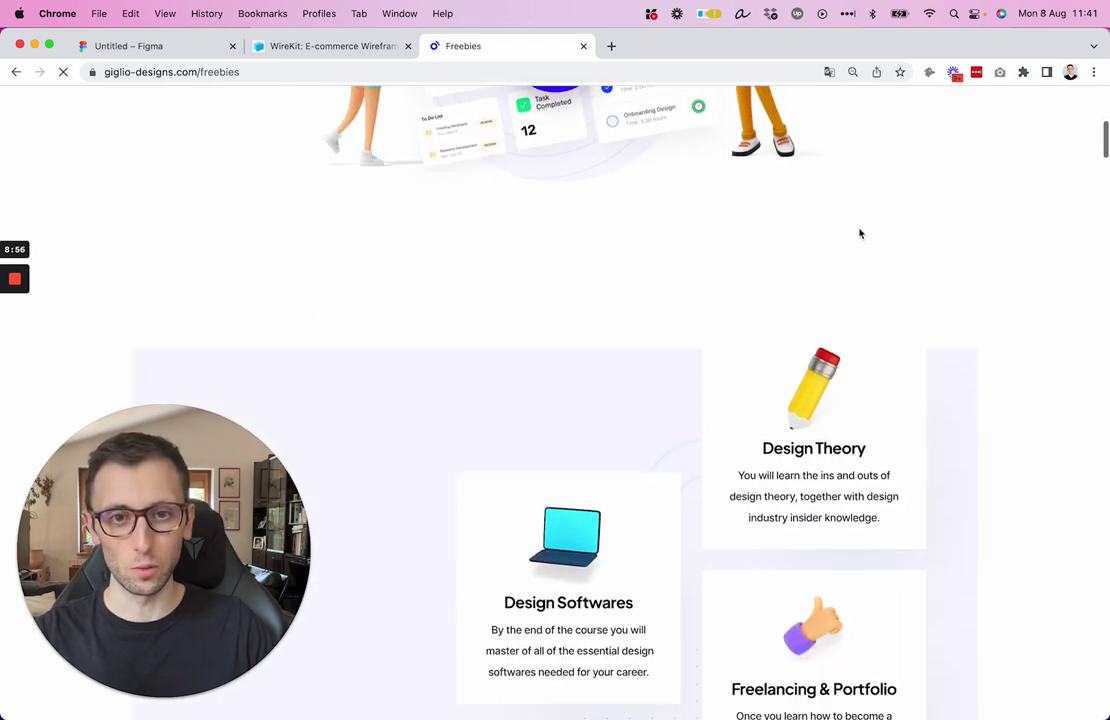
{"action": "scroll", "coordinate": [859, 233], "scroll_direction": "down", "scroll_amount": 10}
{"action": "scroll", "coordinate": [859, 233], "scroll_direction": "down", "scroll_amount": 3}
{"action": "scroll", "coordinate": [859, 233], "scroll_direction": "up", "scroll_amount": 5}
{"action": "scroll", "coordinate": [859, 233], "scroll_direction": "down", "scroll_amount": 6}
{"action": "scroll", "coordinate": [859, 233], "scroll_direction": "down", "scroll_amount": 8}
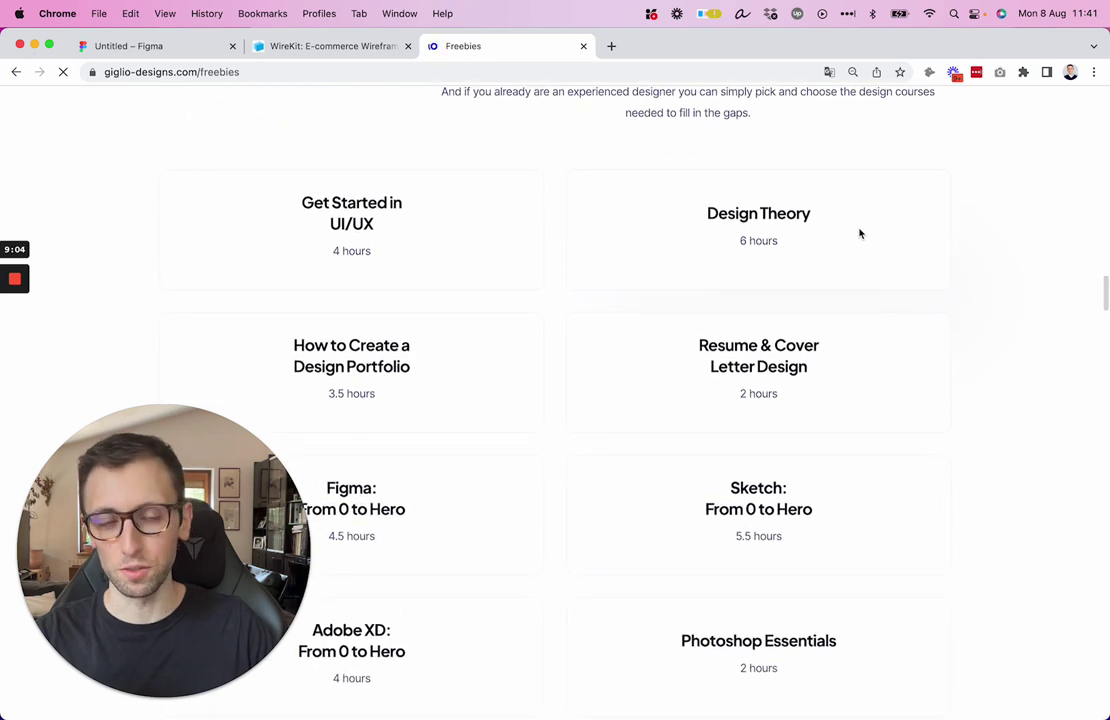
{"action": "scroll", "coordinate": [859, 233], "scroll_direction": "down", "scroll_amount": 5}
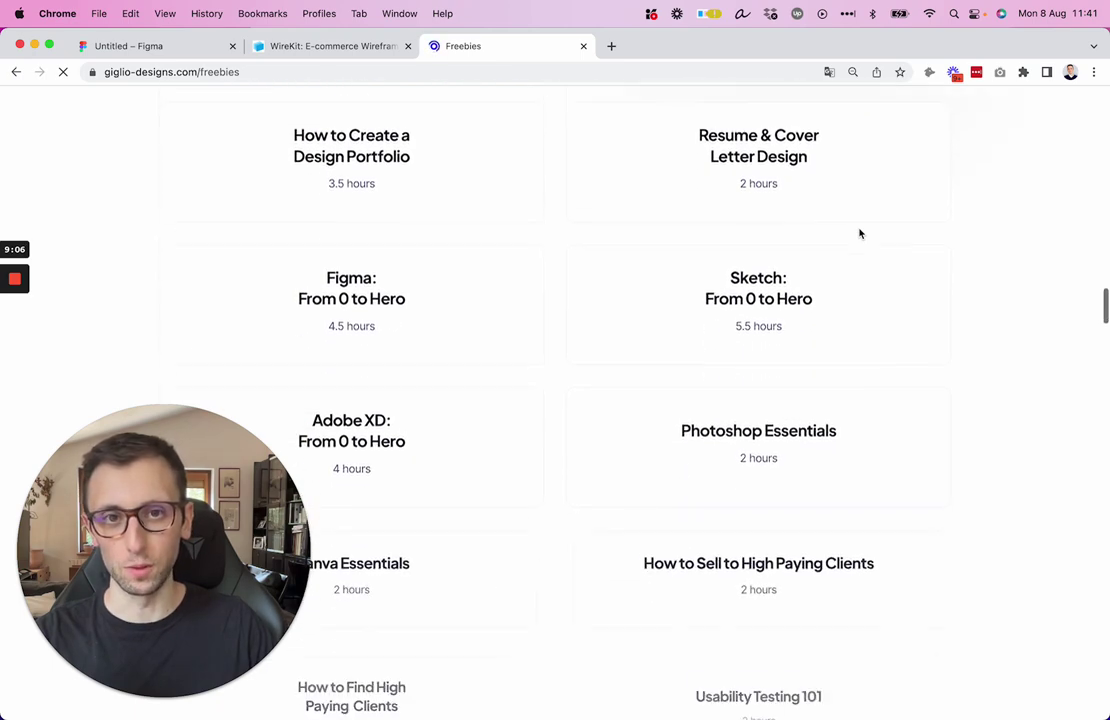
Step: Look through the Freebies course list from the portfolio course down to the section on learning to create great designs
{"action": "scroll", "coordinate": [860, 233], "scroll_direction": "up", "scroll_amount": 3}
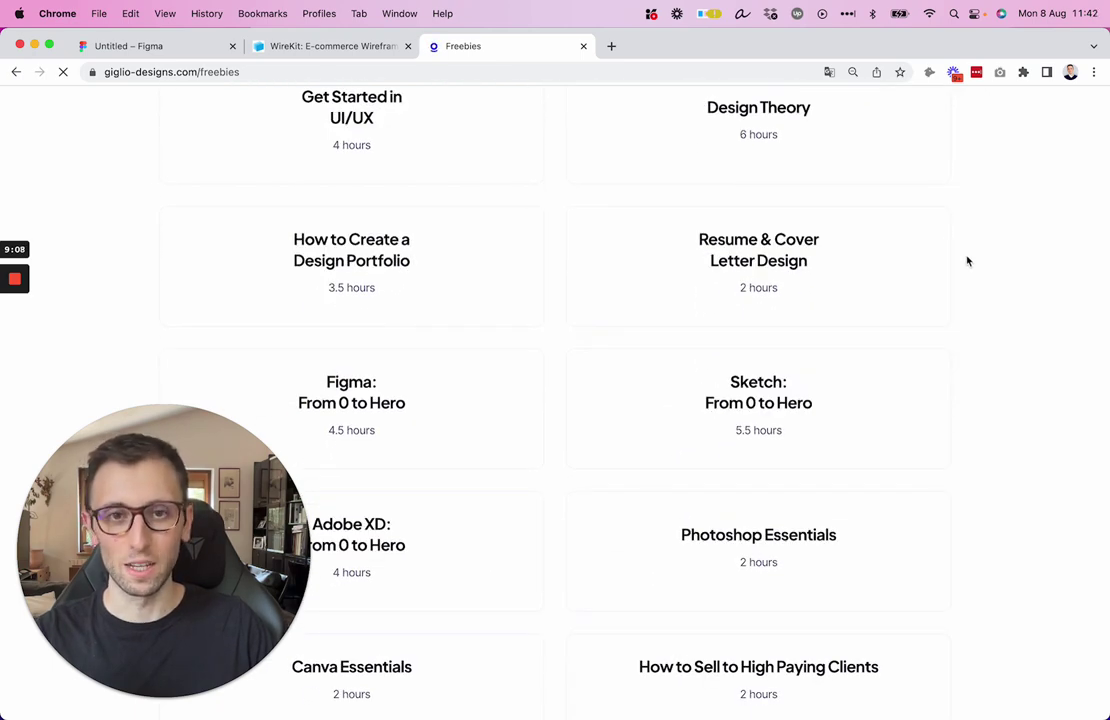
{"action": "scroll", "coordinate": [967, 261], "scroll_direction": "down", "scroll_amount": 2}
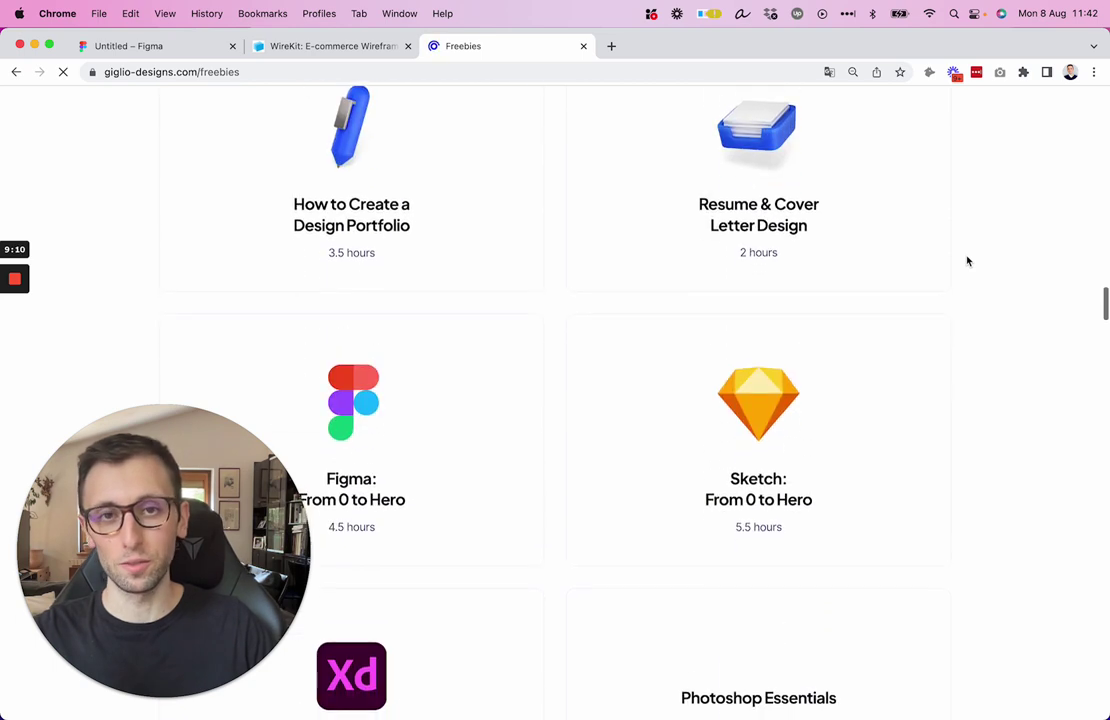
{"action": "scroll", "coordinate": [967, 261], "scroll_direction": "down", "scroll_amount": 4}
{"action": "scroll", "coordinate": [967, 261], "scroll_direction": "down", "scroll_amount": 3}
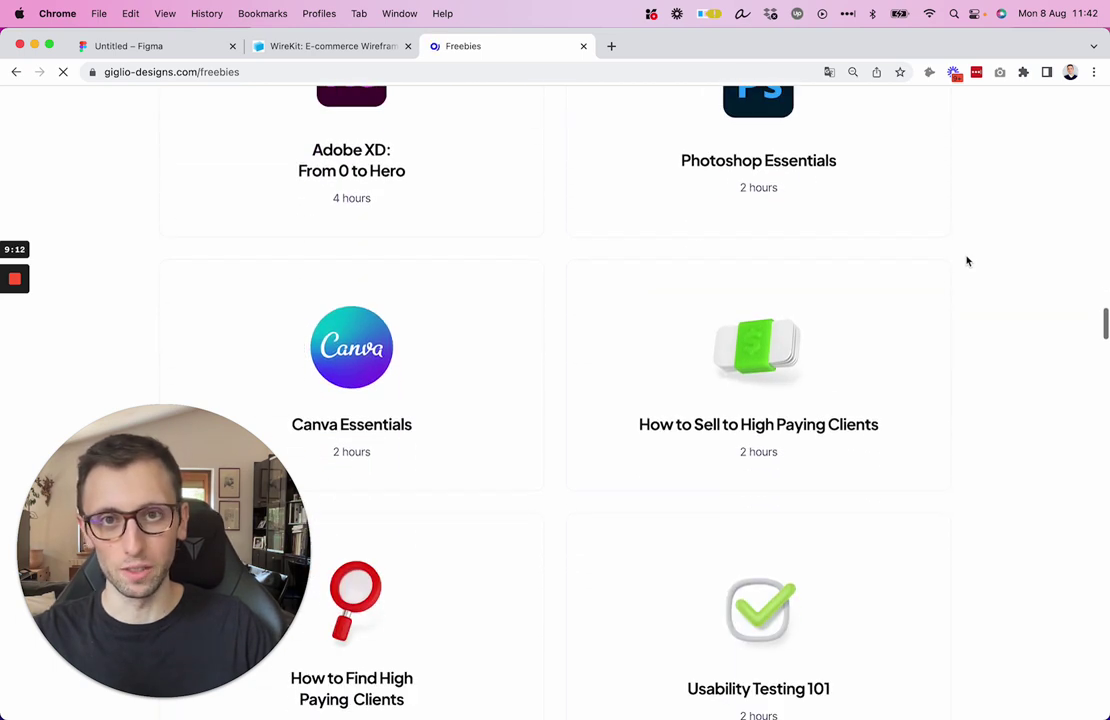
{"action": "scroll", "coordinate": [975, 259], "scroll_direction": "down", "scroll_amount": 3}
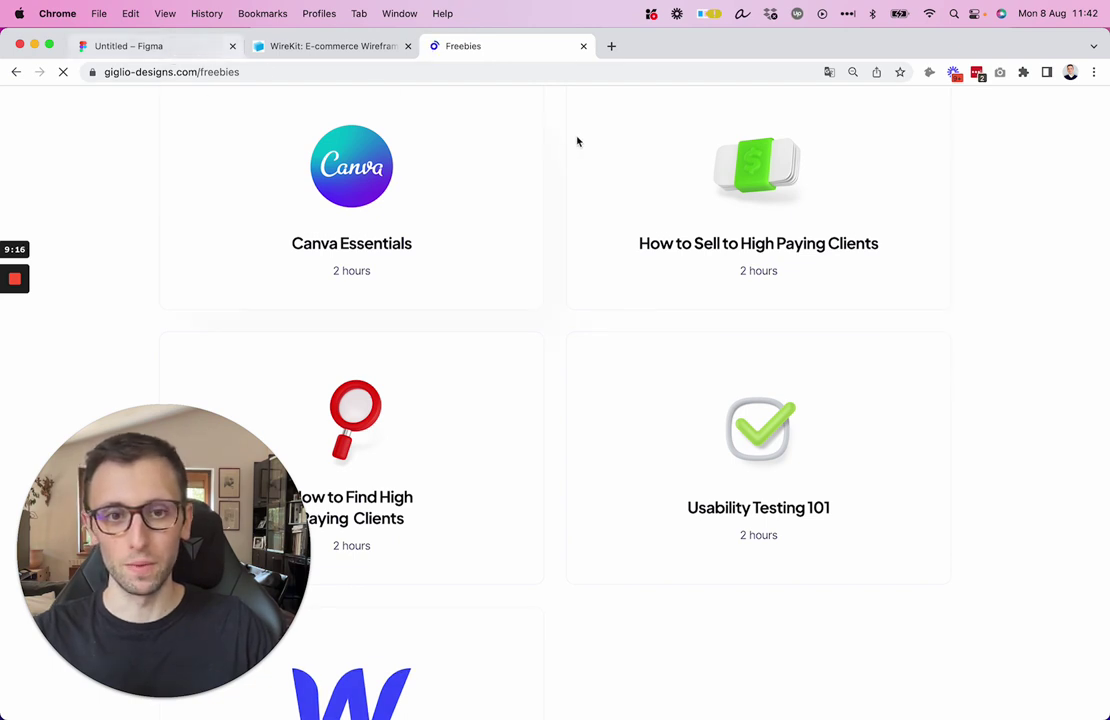
{"action": "scroll", "coordinate": [581, 143], "scroll_direction": "down", "scroll_amount": 10}
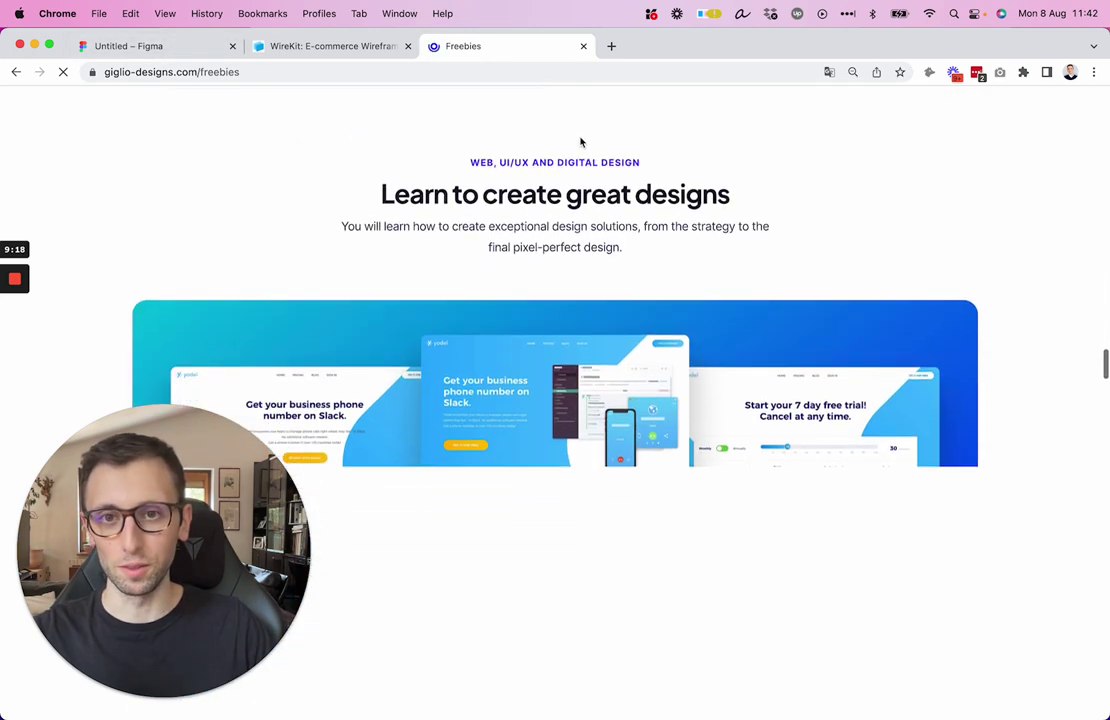
Step: Return to the Untitled Figma file and duplicate the quantity box with its 24 label beyond the Add to Cart button
{"action": "left_click", "coordinate": [140, 46]}
{"action": "left_click", "coordinate": [836, 360]}
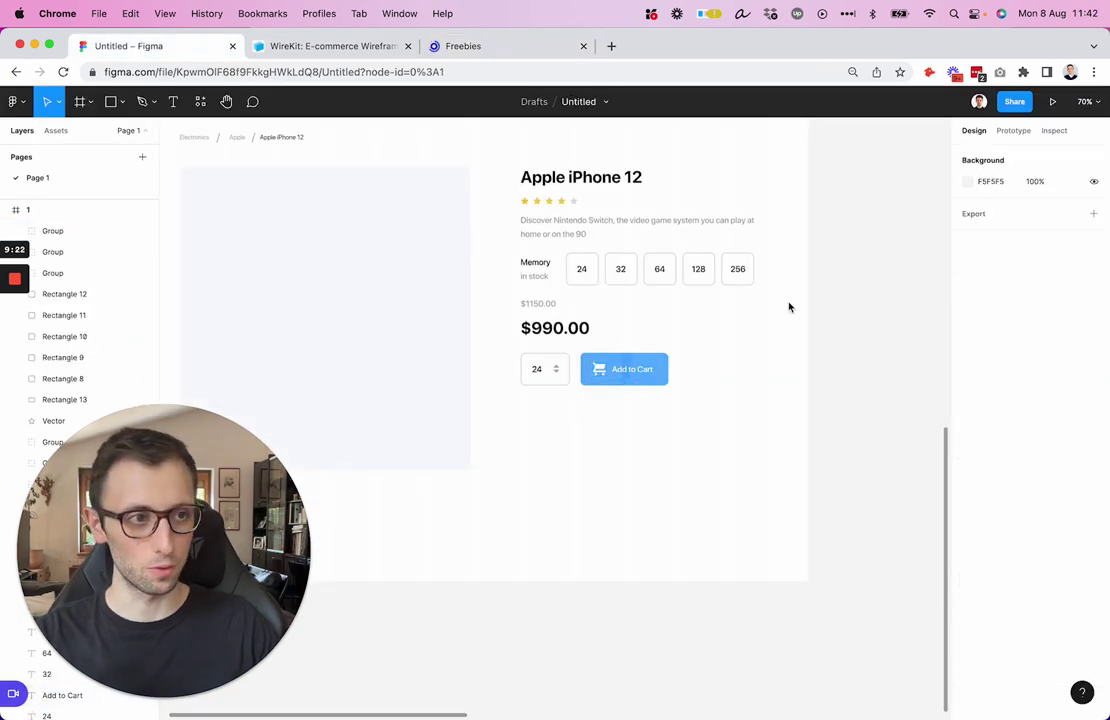
{"action": "scroll", "coordinate": [595, 377], "scroll_direction": "up", "scroll_amount": 5}
{"action": "left_click_drag", "start_coordinate": [411, 327], "coordinate": [776, 363]}
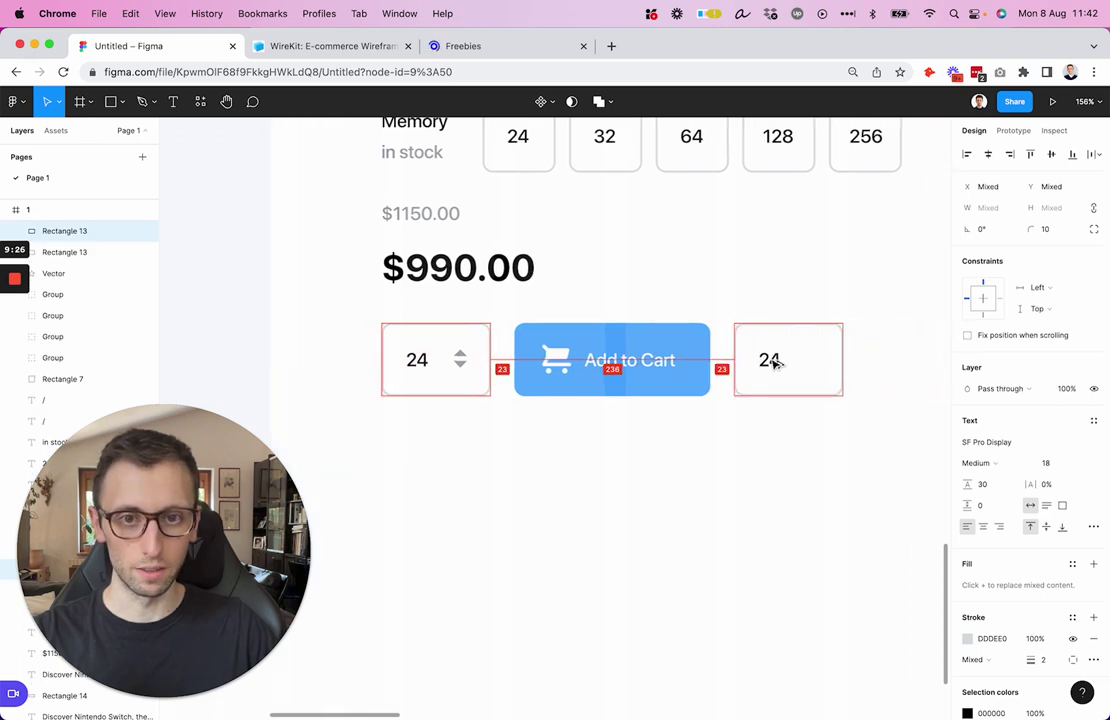
{"action": "scroll", "coordinate": [773, 364], "scroll_direction": "down", "scroll_amount": 2}
{"action": "scroll", "coordinate": [773, 364], "scroll_direction": "right", "scroll_amount": 2}
{"action": "left_click", "coordinate": [820, 352]}
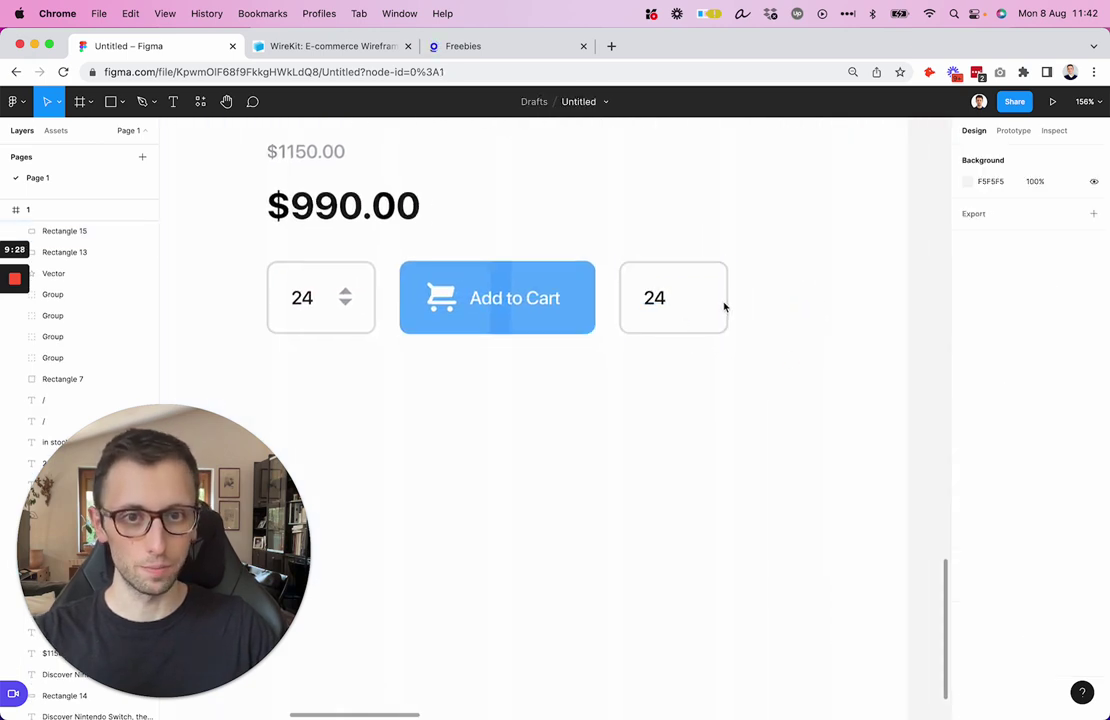
Step: Widen the copied box to about 163 px so its far edge lines up with the 256 memory box
{"action": "scroll", "coordinate": [730, 350], "scroll_direction": "up", "scroll_amount": 3}
{"action": "left_click", "coordinate": [724, 503]}
{"action": "left_click_drag", "start_coordinate": [724, 503], "coordinate": [786, 516]}
Step: Change the label in the widened box to "Buy Now" and centre it horizontally within the box
{"action": "left_click", "coordinate": [645, 514]}
{"action": "double_click", "coordinate": [655, 516]}
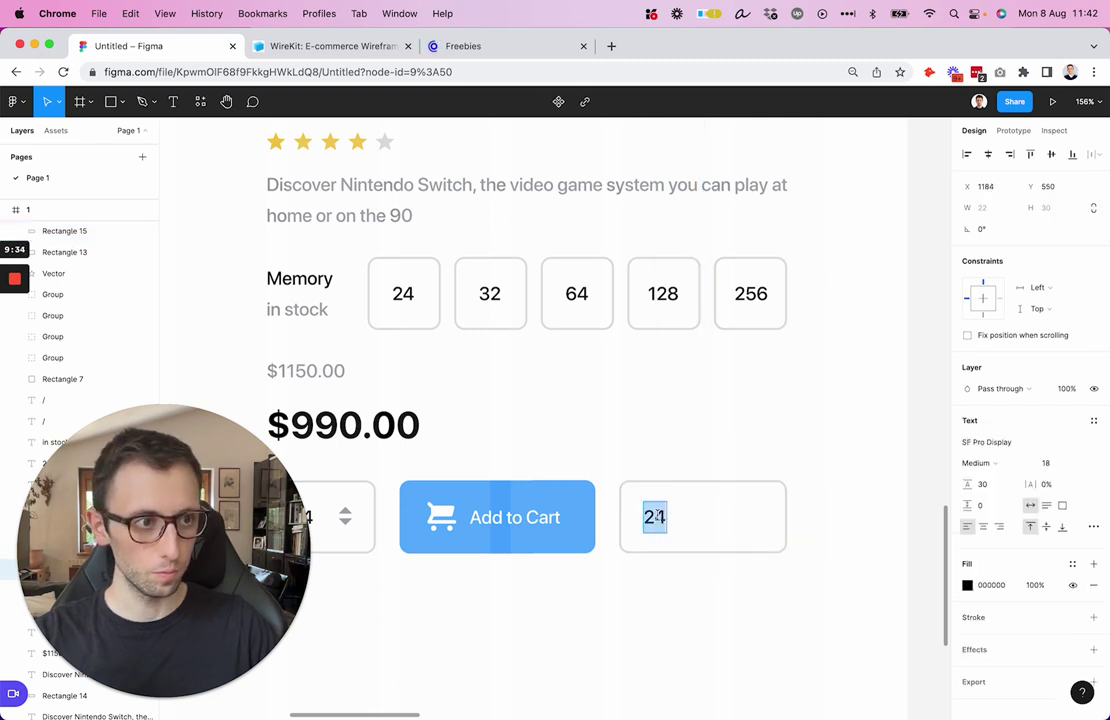
{"action": "type", "text": "Buy Now"}
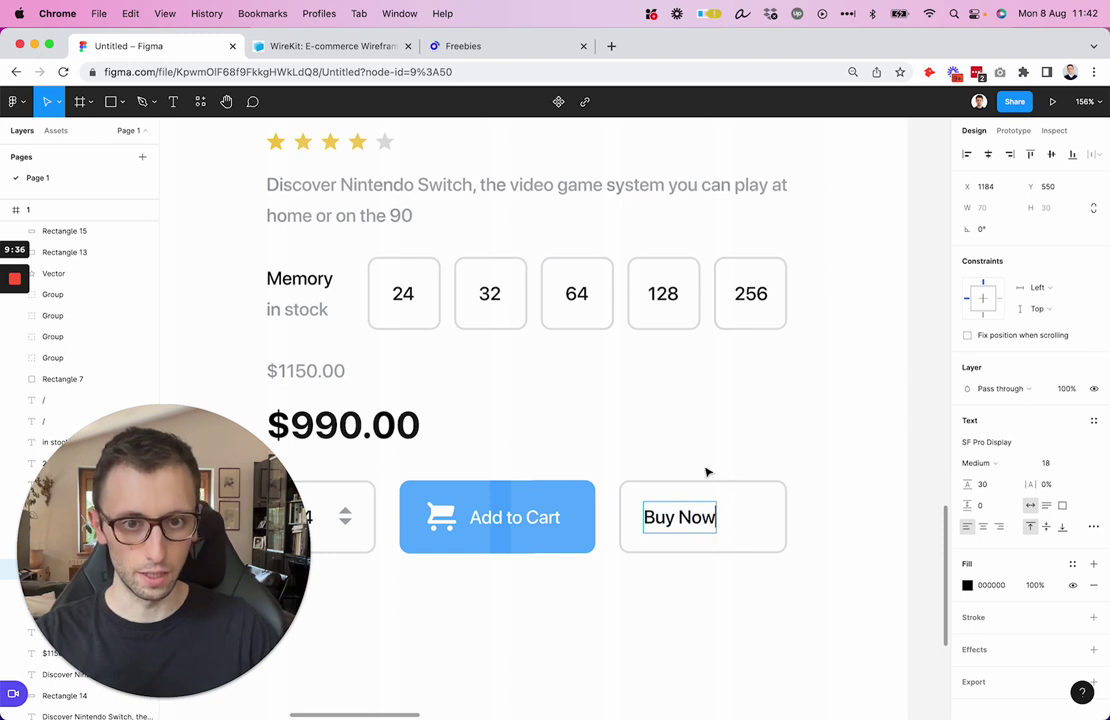
{"action": "left_click", "coordinate": [790, 575]}
{"action": "left_click_drag", "start_coordinate": [638, 454], "coordinate": [765, 560]}
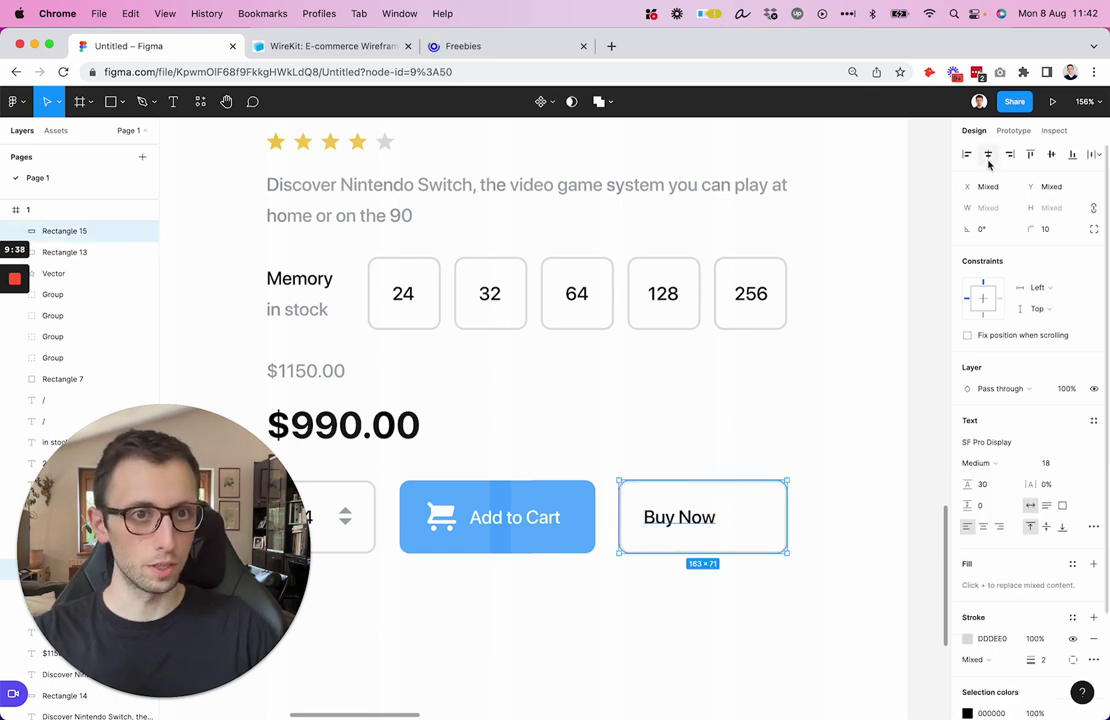
{"action": "left_click", "coordinate": [988, 156]}
{"action": "left_click", "coordinate": [723, 416]}
Step: Copy the Memory label to just below the quantity box and change its text to "Wishlist"
{"action": "scroll", "coordinate": [723, 416], "scroll_direction": "down", "scroll_amount": 3}
{"action": "scroll", "coordinate": [723, 416], "scroll_direction": "down", "scroll_amount": 3}
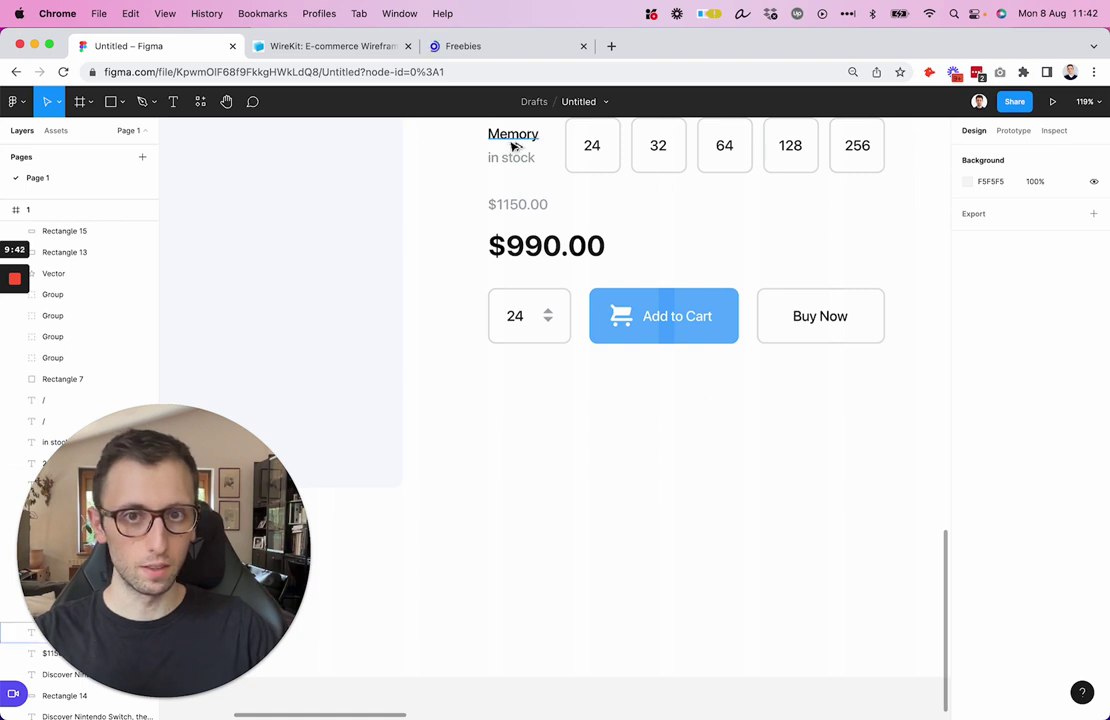
{"action": "left_click_drag", "start_coordinate": [513, 142], "coordinate": [546, 377]}
{"action": "key", "text": "BackSpace"}
{"action": "key", "text": "super+z"}
{"action": "double_click", "coordinate": [543, 372]}
{"action": "type", "text": "Wishlist"}
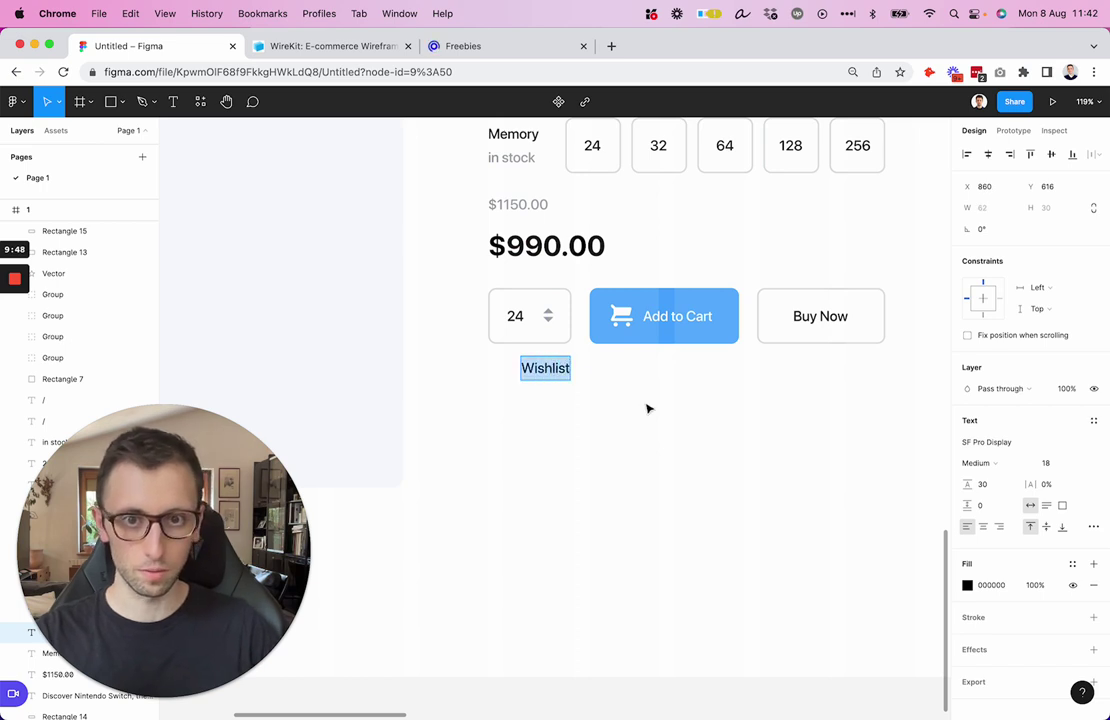
{"action": "key", "text": "Escape"}
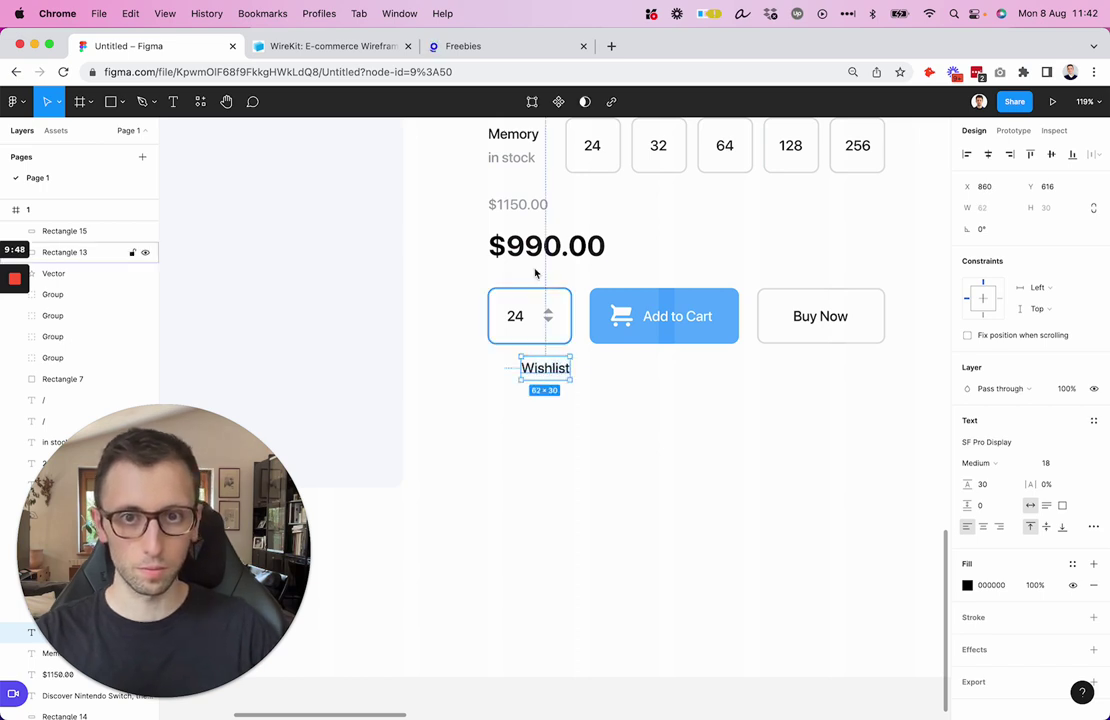
Step: Recolour the Wishlist label with the grey 9DA0A6 sampled from the page and nudge it down 1 px
{"action": "key", "text": "i"}
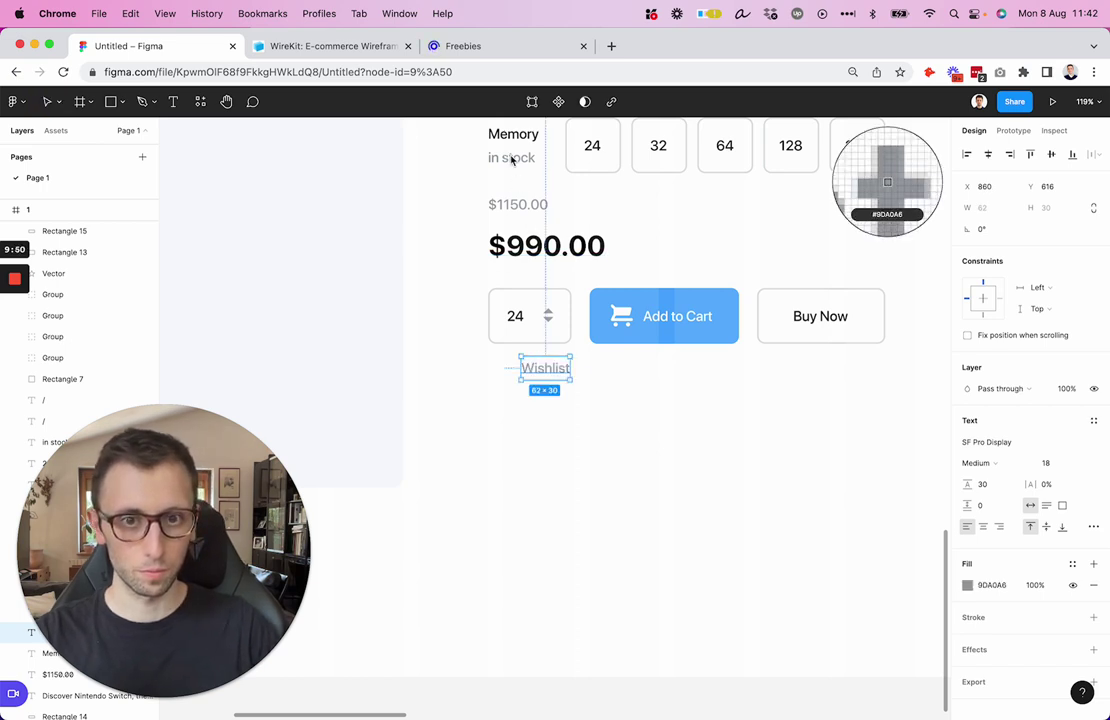
{"action": "left_click", "coordinate": [510, 158]}
{"action": "key", "text": "Escape"}
{"action": "left_click", "coordinate": [540, 373]}
{"action": "key", "text": "Down"}
{"action": "key", "text": "i"}
{"action": "left_click", "coordinate": [551, 313]}
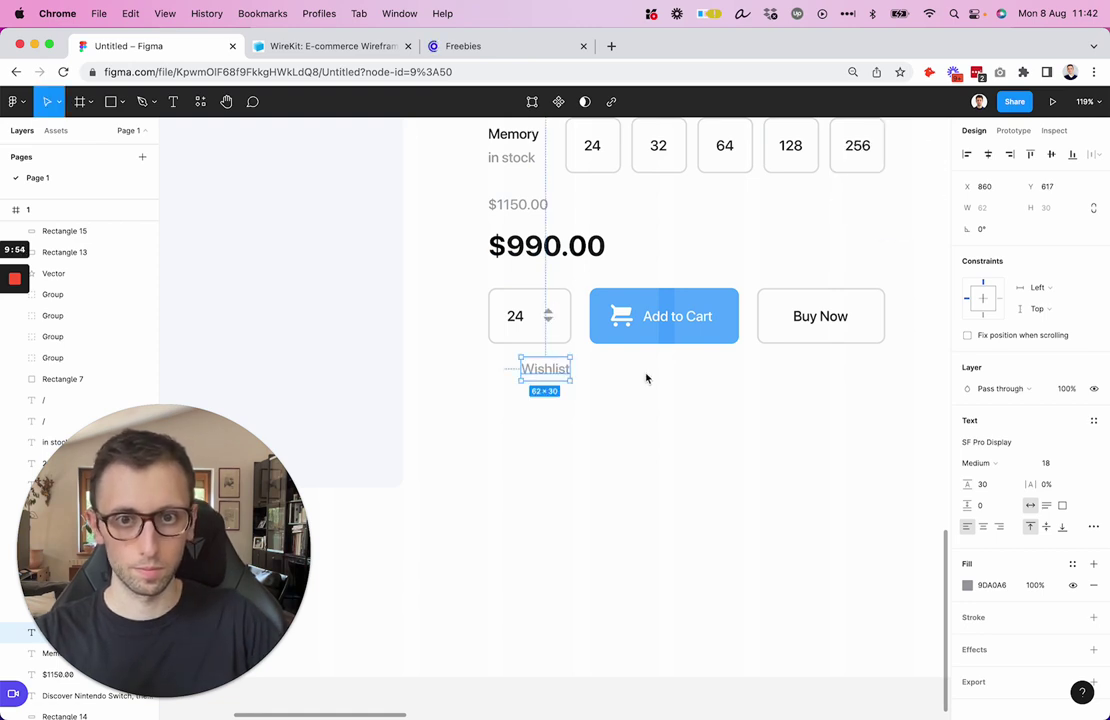
{"action": "left_click", "coordinate": [597, 367]}
{"action": "scroll", "coordinate": [597, 367], "scroll_direction": "up", "scroll_amount": 5}
{"action": "left_click", "coordinate": [517, 380]}
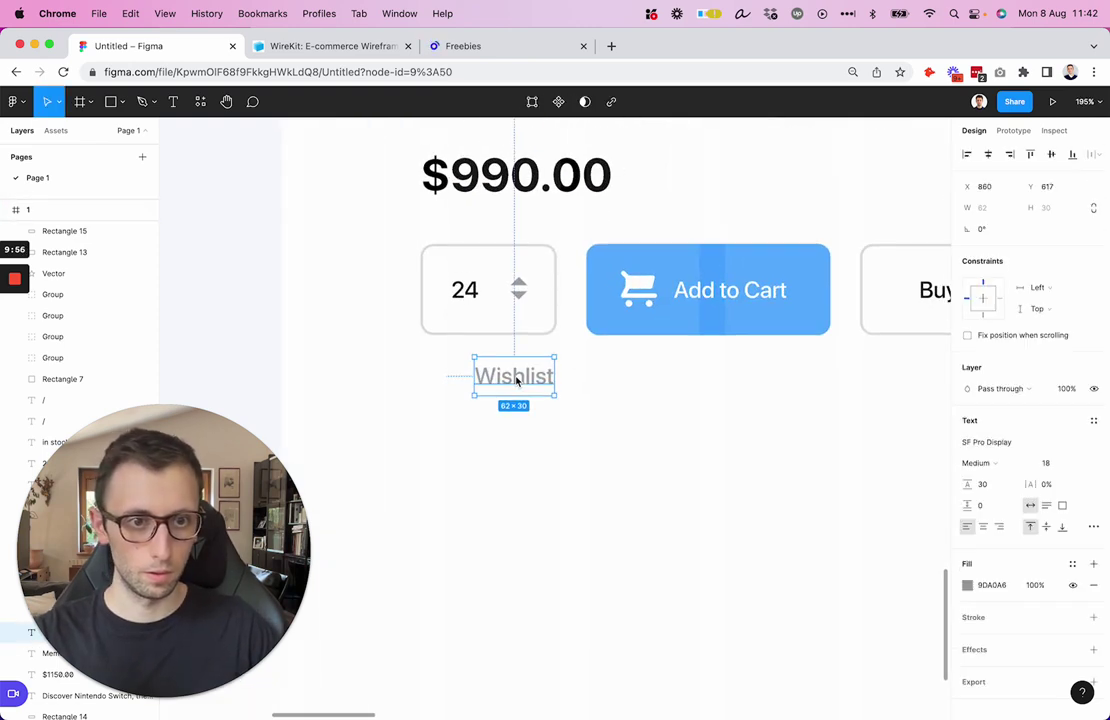
{"action": "left_click", "coordinate": [569, 347]}
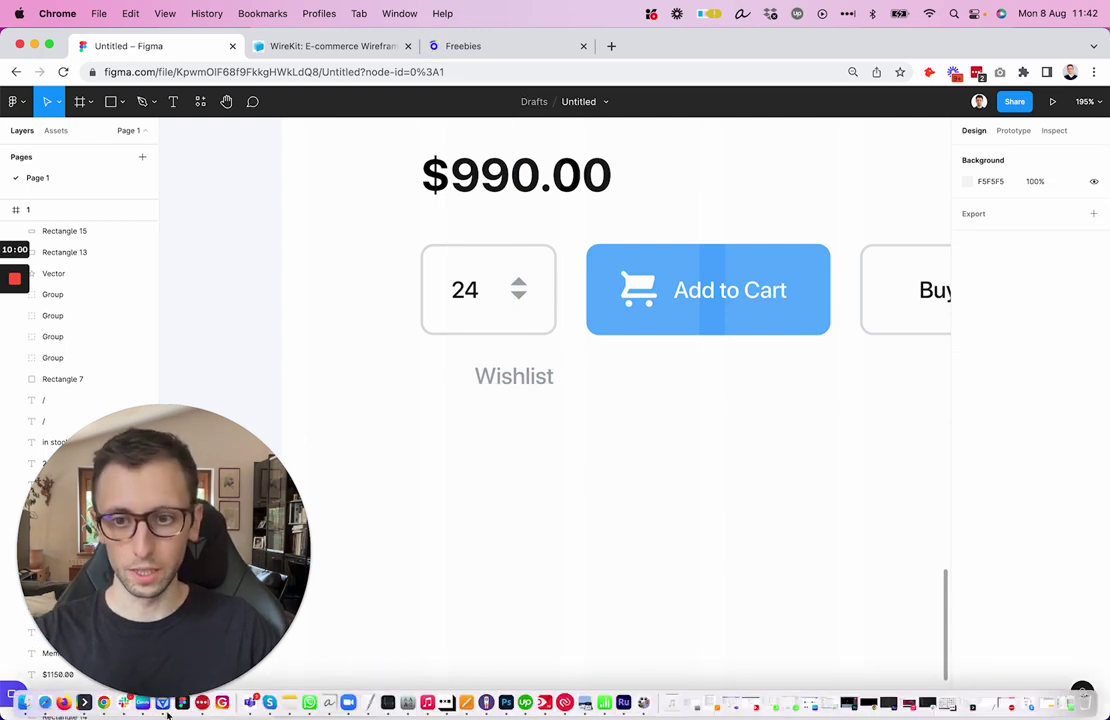
Step: Switch to Nucleo, search for "love" and place the 16 px heart icon in Figma in front of the Wishlist label
{"action": "left_click", "coordinate": [164, 705]}
{"action": "left_click", "coordinate": [370, 441]}
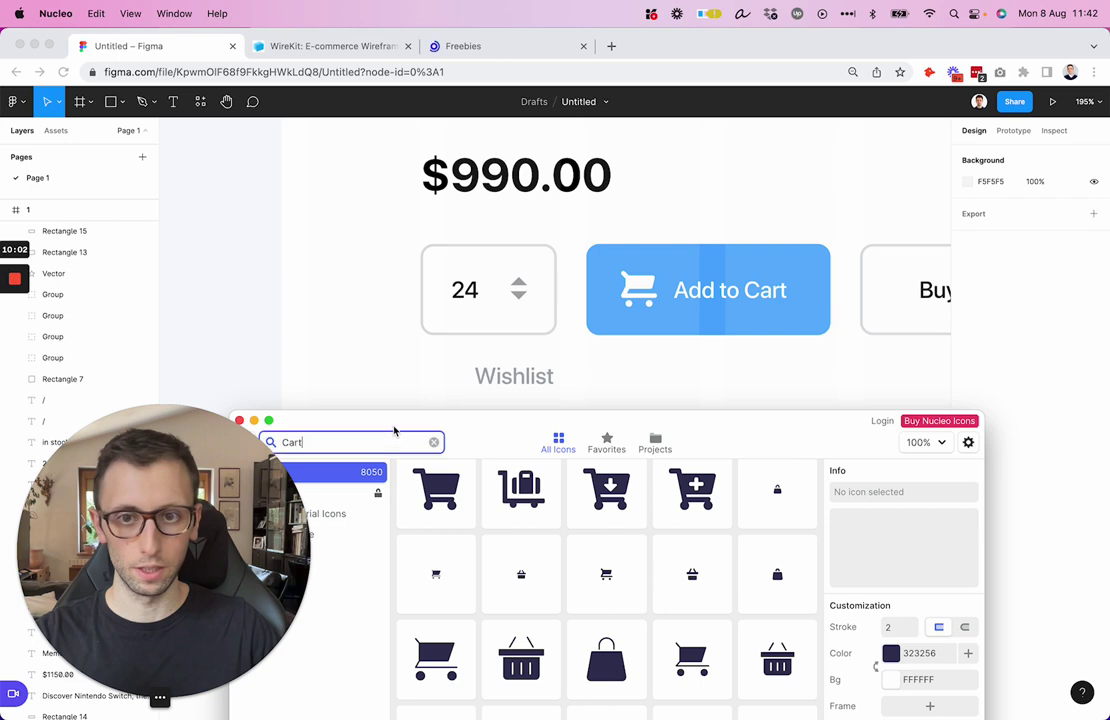
{"action": "left_click_drag", "start_coordinate": [401, 425], "coordinate": [554, 405]}
{"action": "double_click", "coordinate": [491, 425]}
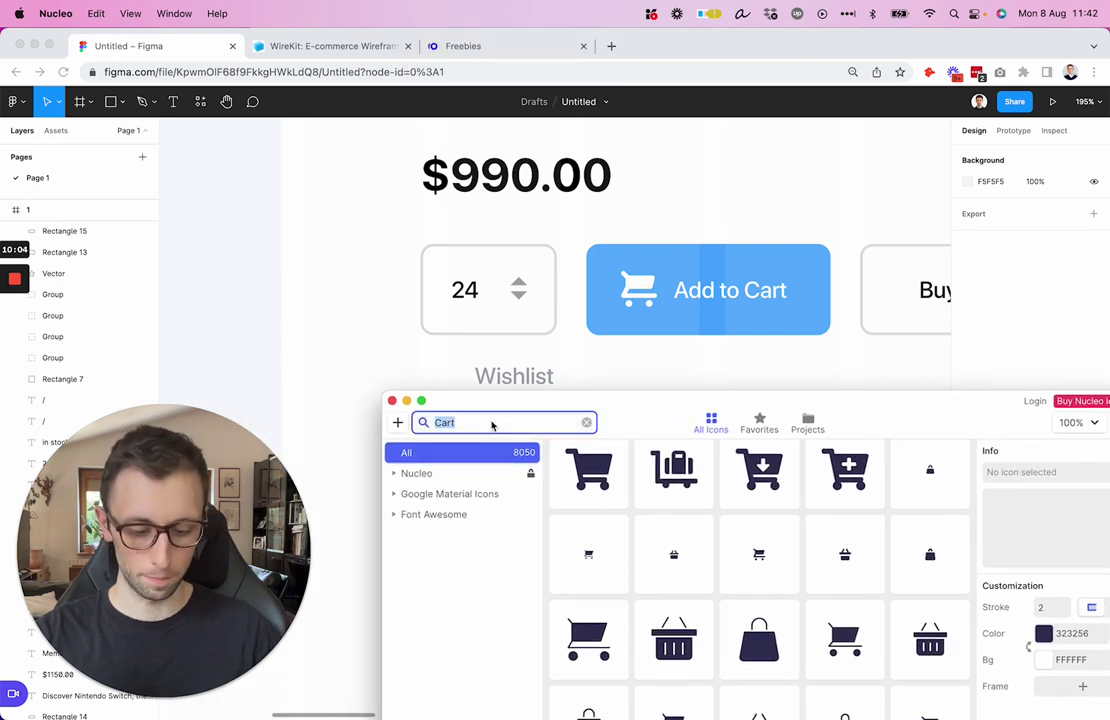
{"action": "type", "text": "love"}
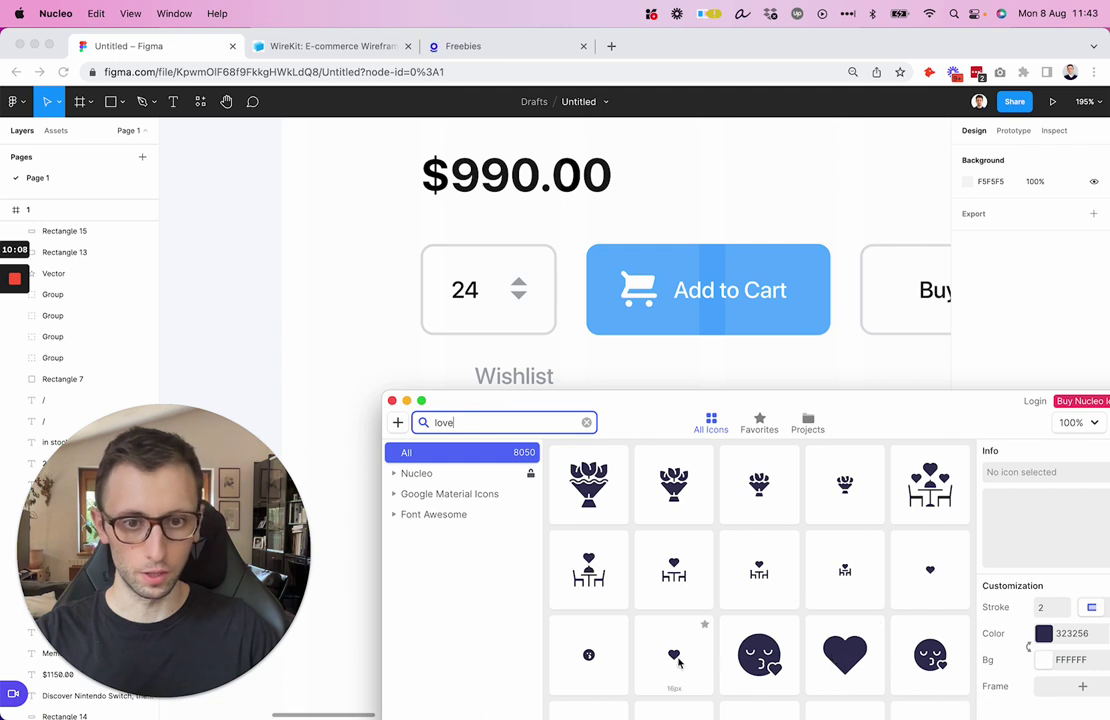
{"action": "left_click_drag", "start_coordinate": [675, 655], "coordinate": [448, 384]}
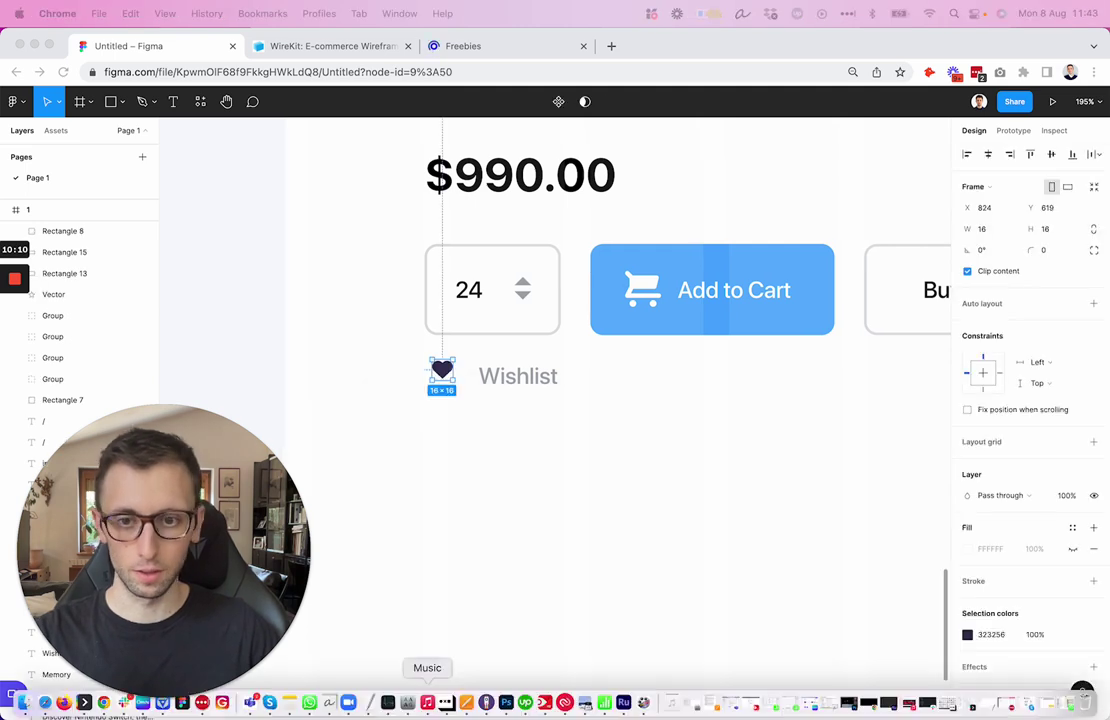
Step: Search Nucleo for "plus" and place the square plus icon beside the heart, scaled down to about 18 × 21 px
{"action": "left_click", "coordinate": [162, 704]}
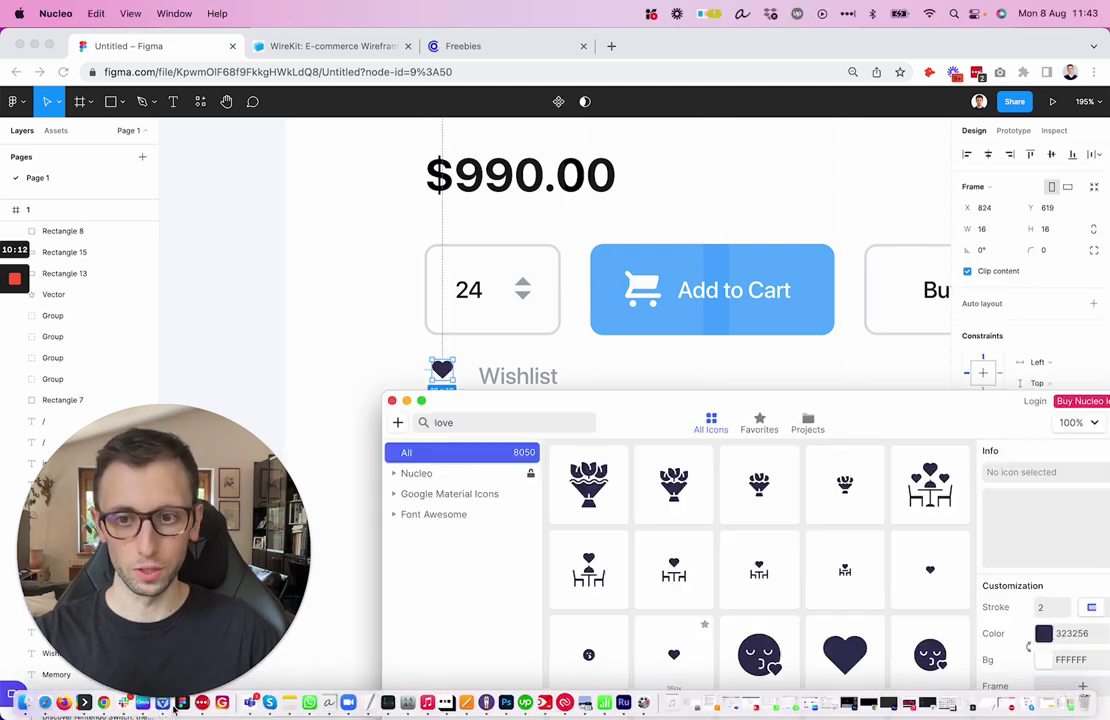
{"action": "left_click", "coordinate": [501, 426]}
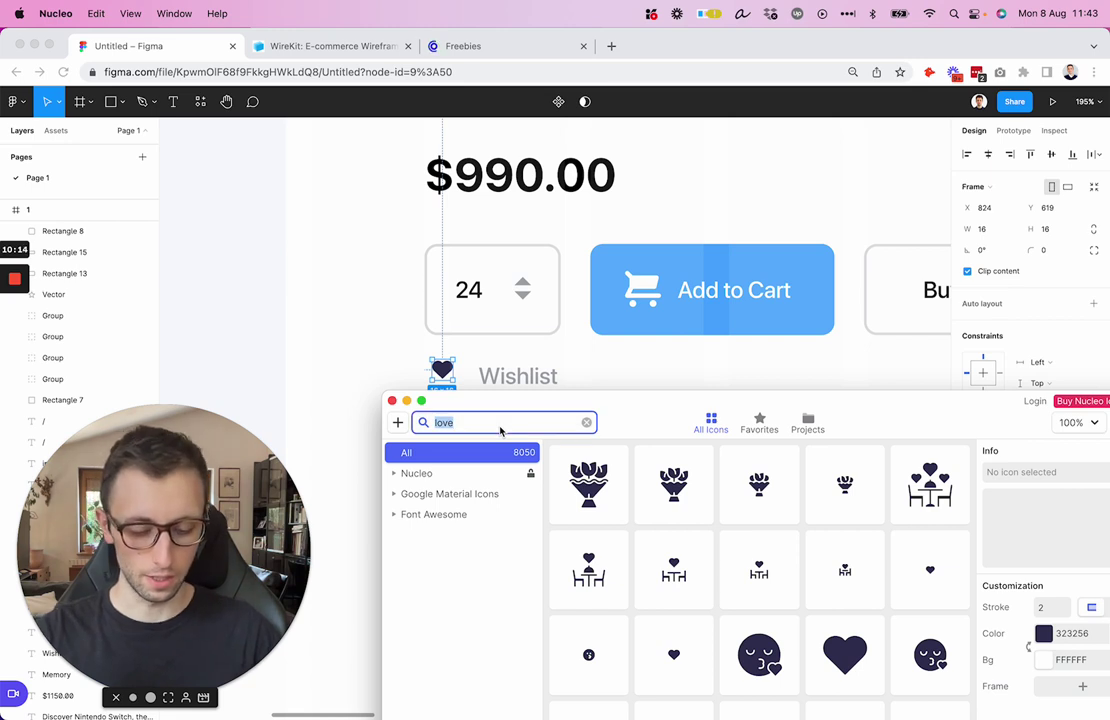
{"action": "type", "text": "plus"}
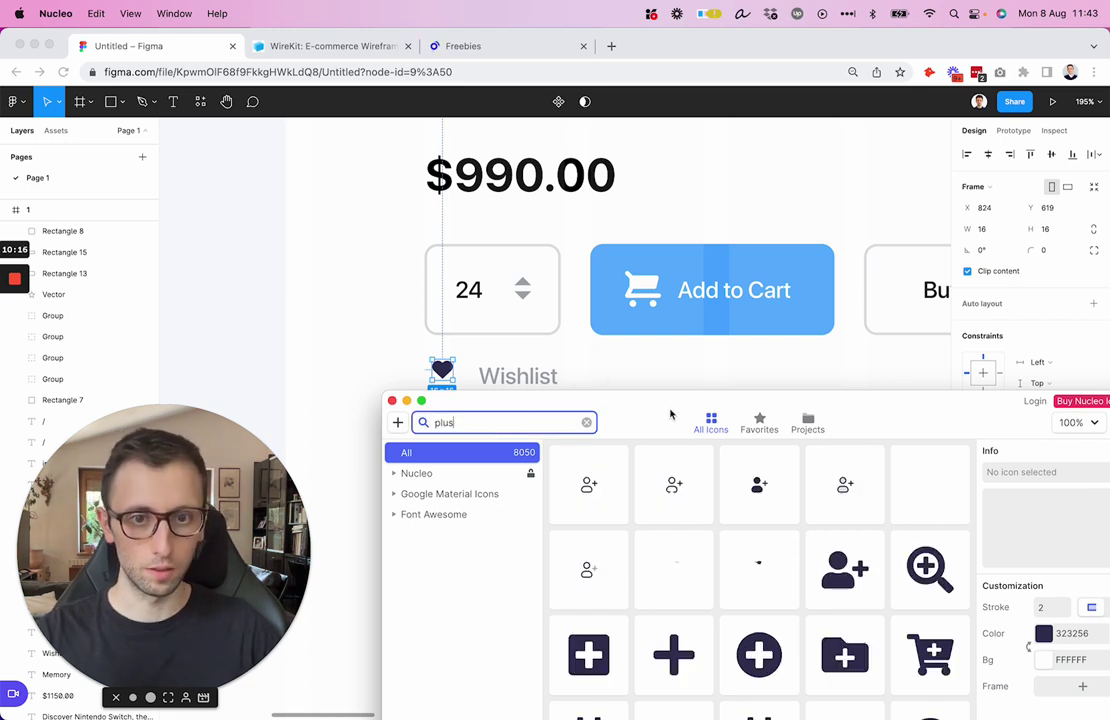
{"action": "scroll", "coordinate": [761, 533], "scroll_direction": "down", "scroll_amount": 5}
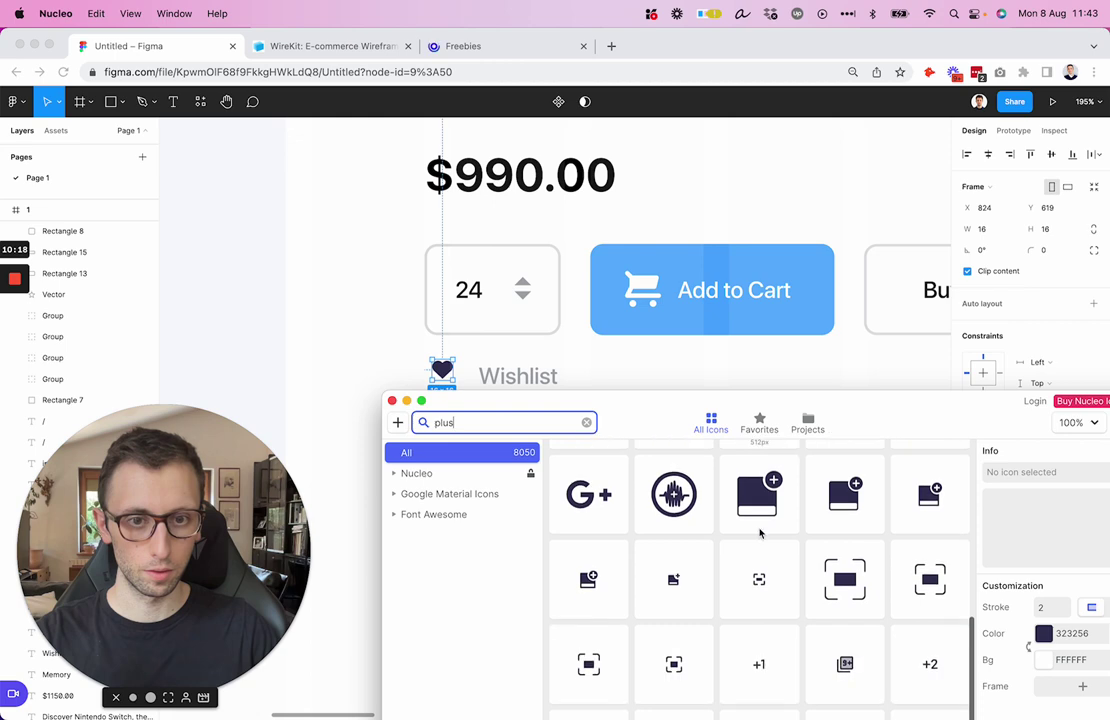
{"action": "scroll", "coordinate": [731, 510], "scroll_direction": "down", "scroll_amount": 2}
{"action": "left_click_drag", "start_coordinate": [838, 395], "coordinate": [863, 389]}
{"action": "scroll", "coordinate": [867, 515], "scroll_direction": "up", "scroll_amount": 5}
{"action": "left_click_drag", "start_coordinate": [584, 610], "coordinate": [361, 375]}
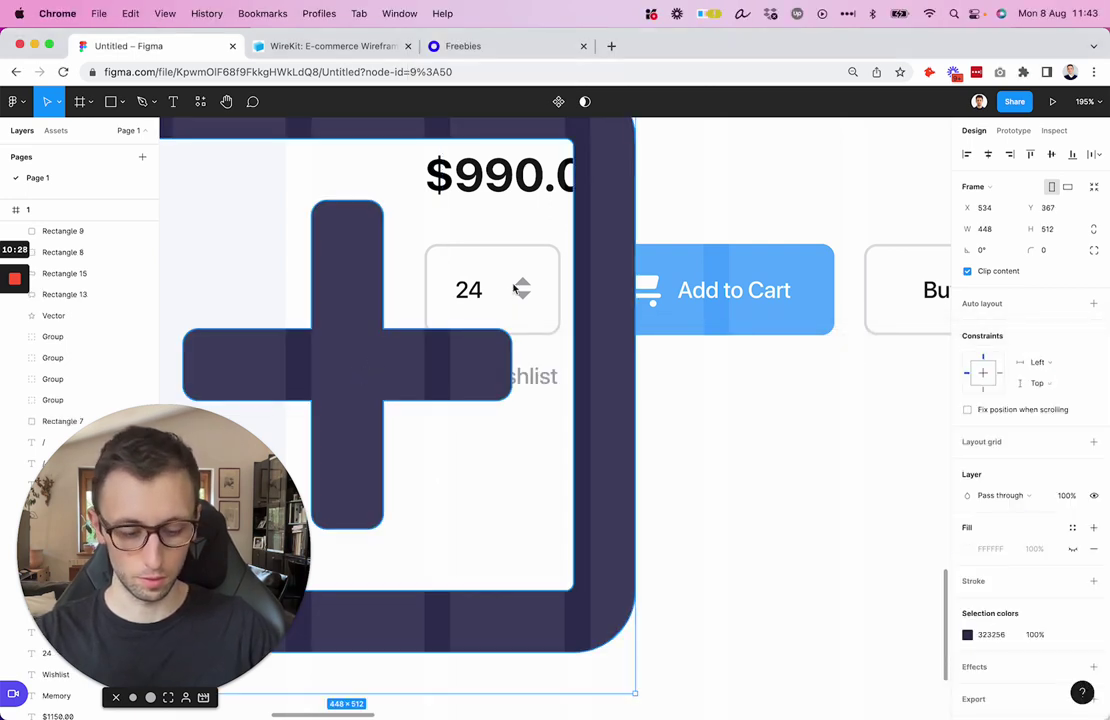
{"action": "left_click_drag", "start_coordinate": [635, 303], "coordinate": [403, 373]}
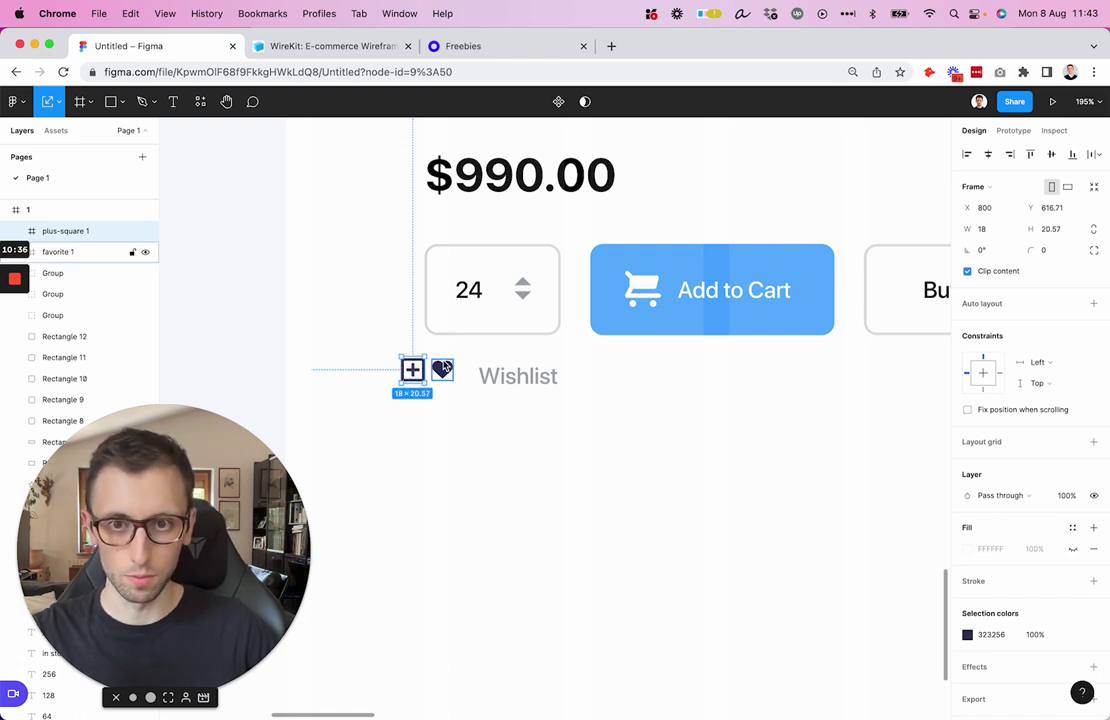
Step: Ungroup the plus and heart icon frames and recolour both icons with the grey 9DA0A6 of the quantity arrows
{"action": "left_click", "coordinate": [442, 363], "text": "shift"}
{"action": "key", "text": "super+shift+g"}
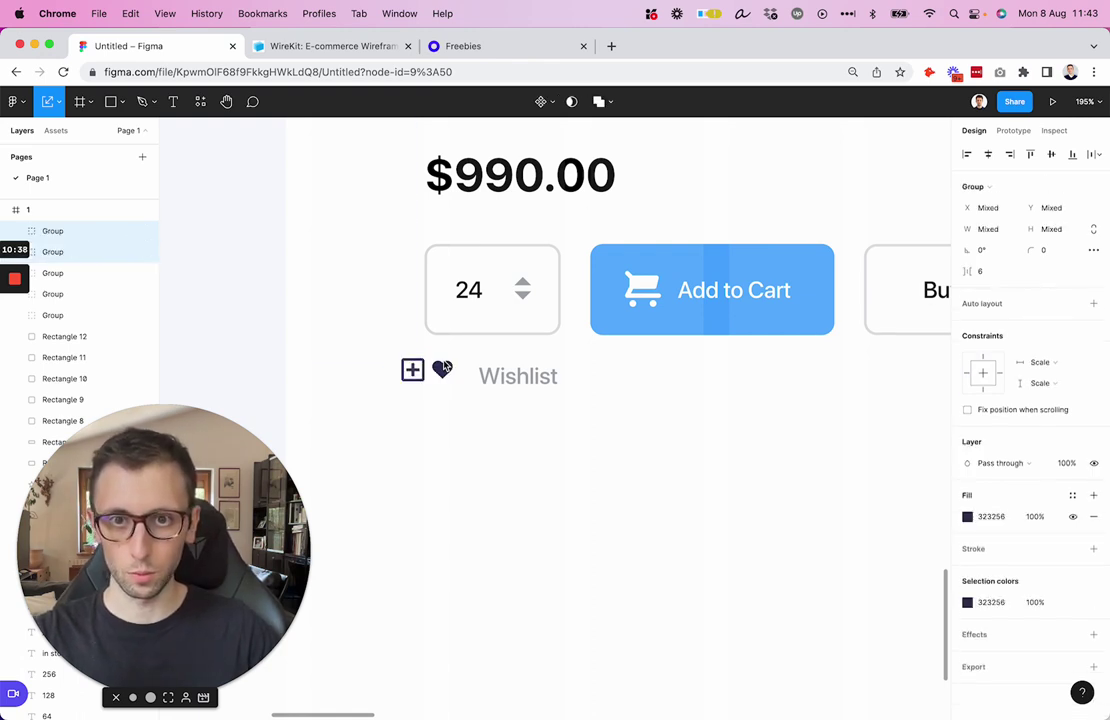
{"action": "key", "text": "i"}
{"action": "left_click", "coordinate": [521, 288]}
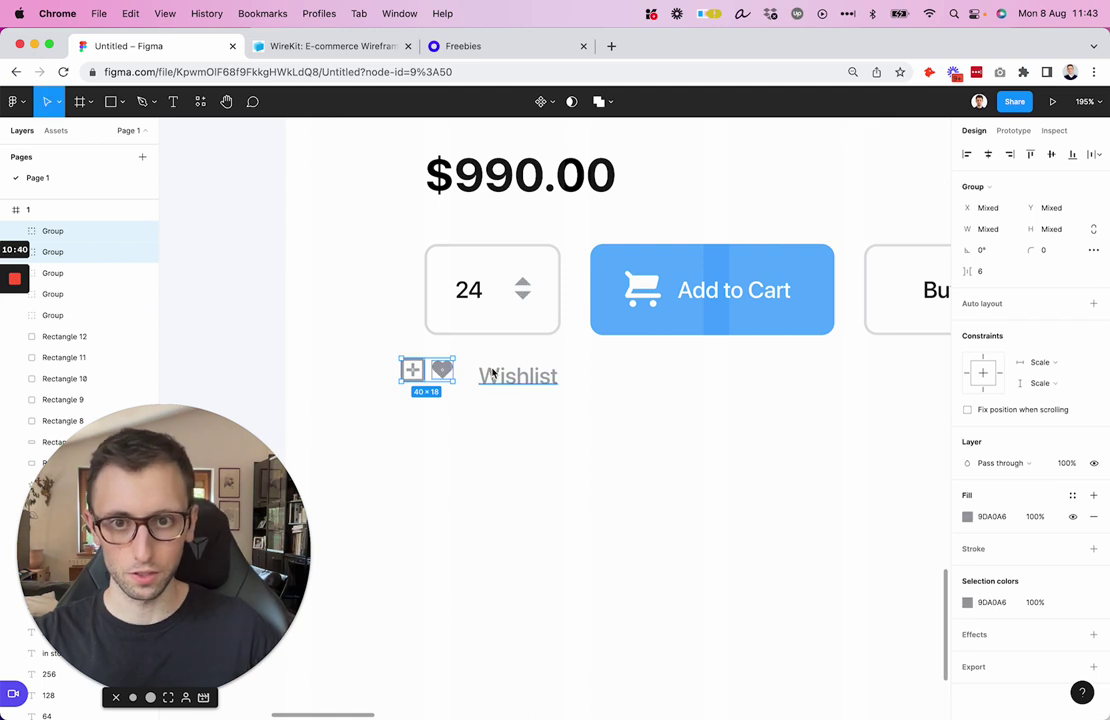
Step: Nudge the plus and heart icons down level with the Wishlist label and move the label closer to the heart
{"action": "key", "text": "Down"}
{"action": "key", "text": "Down"}
{"action": "key", "text": "Down"}
{"action": "key", "text": "Down"}
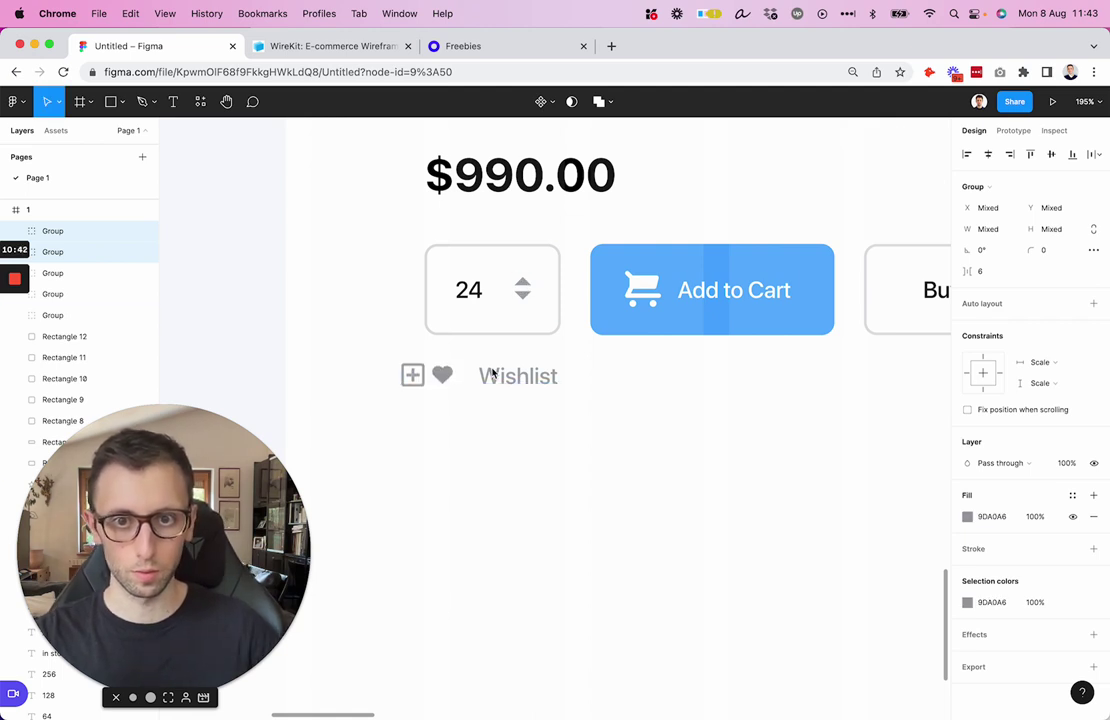
{"action": "left_click_drag", "start_coordinate": [516, 380], "coordinate": [505, 390]}
Step: Move the plus icon to the right of the Wishlist label and duplicate that label beside it with the text "Compare"
{"action": "left_click_drag", "start_coordinate": [412, 376], "coordinate": [593, 376]}
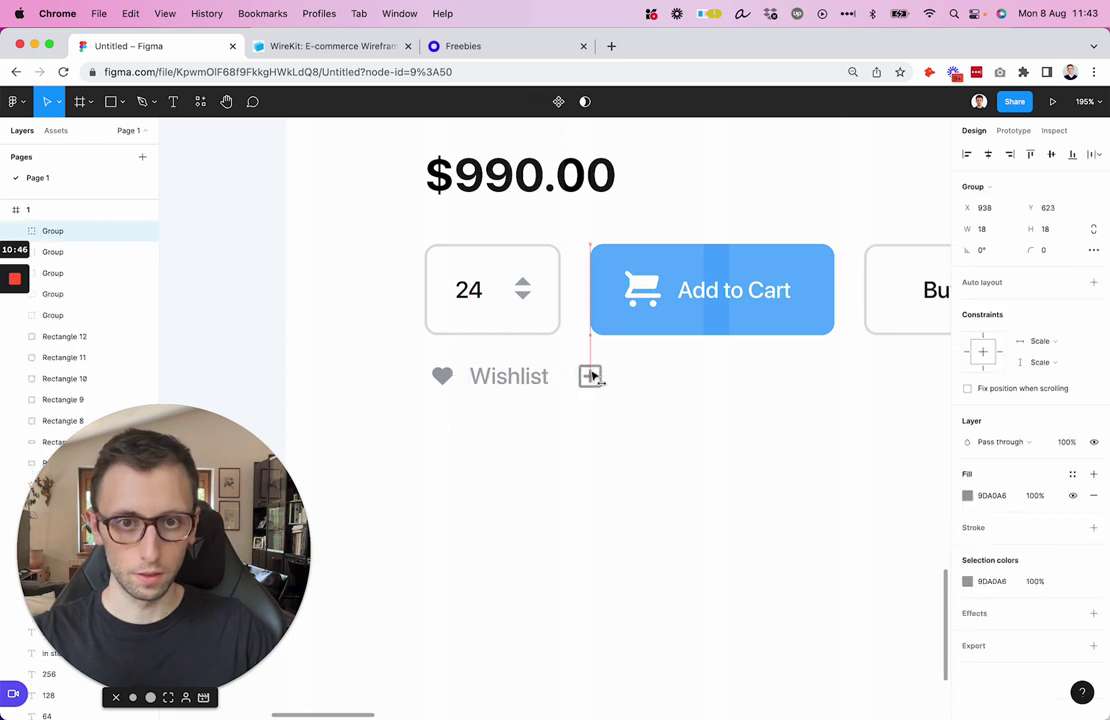
{"action": "left_click_drag", "start_coordinate": [513, 381], "coordinate": [659, 379]}
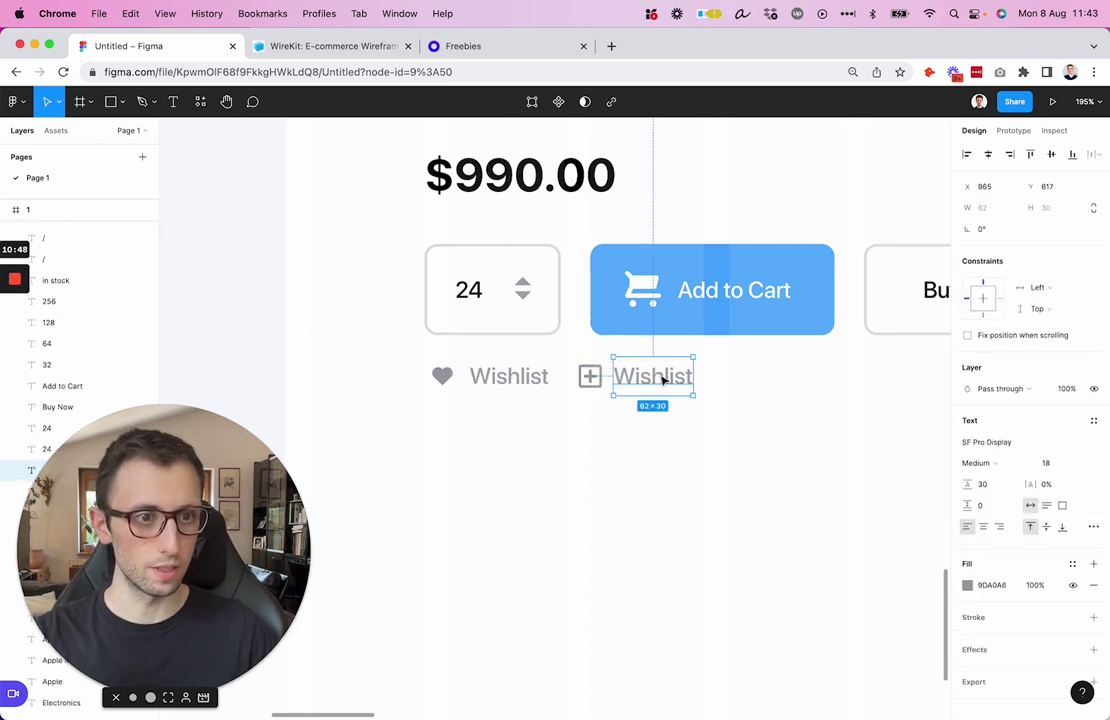
{"action": "double_click", "coordinate": [661, 379]}
{"action": "type", "text": "Compa"}
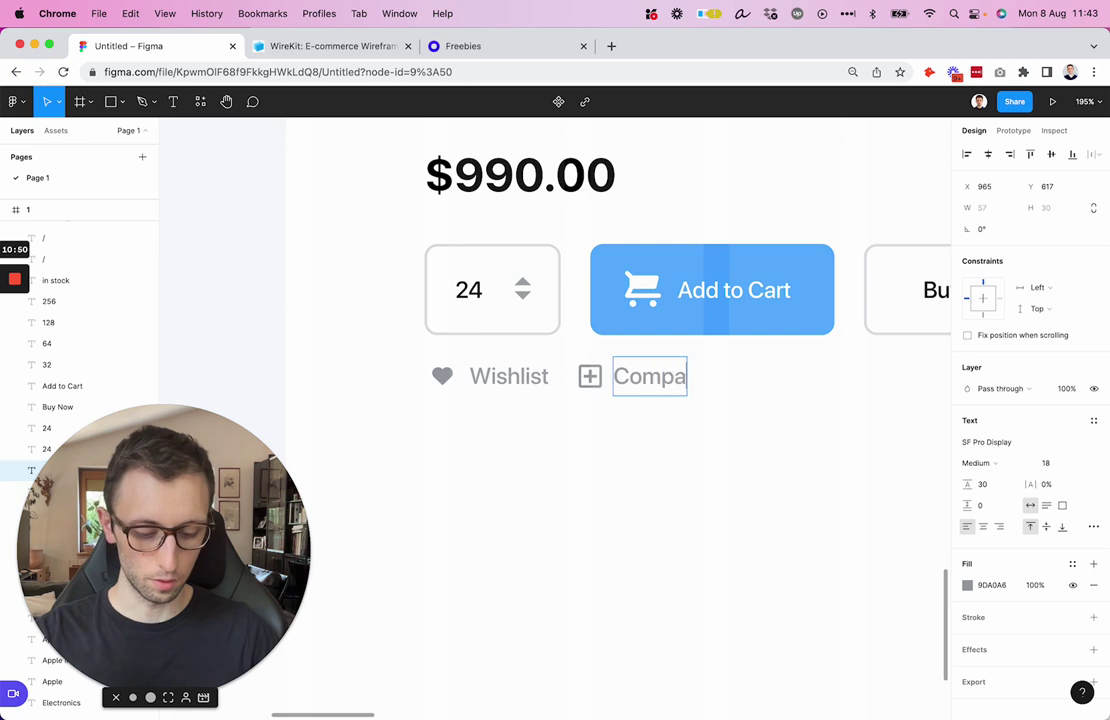
{"action": "left_click", "coordinate": [778, 374]}
{"action": "left_click", "coordinate": [778, 374]}
Step: Nudge the Compare label slightly right to widen its gap from the plus icon
{"action": "left_click_drag", "start_coordinate": [770, 421], "coordinate": [570, 378]}
{"action": "left_click", "coordinate": [671, 384]}
{"action": "key", "text": "Right"}
{"action": "key", "text": "Right"}
{"action": "key", "text": "Right"}
Step: Duplicate the plus icon and Compare label together to the right as a third item in the row
{"action": "left_click_drag", "start_coordinate": [730, 438], "coordinate": [588, 366]}
{"action": "left_click_drag", "start_coordinate": [661, 380], "coordinate": [822, 381]}
{"action": "left_click", "coordinate": [667, 617]}
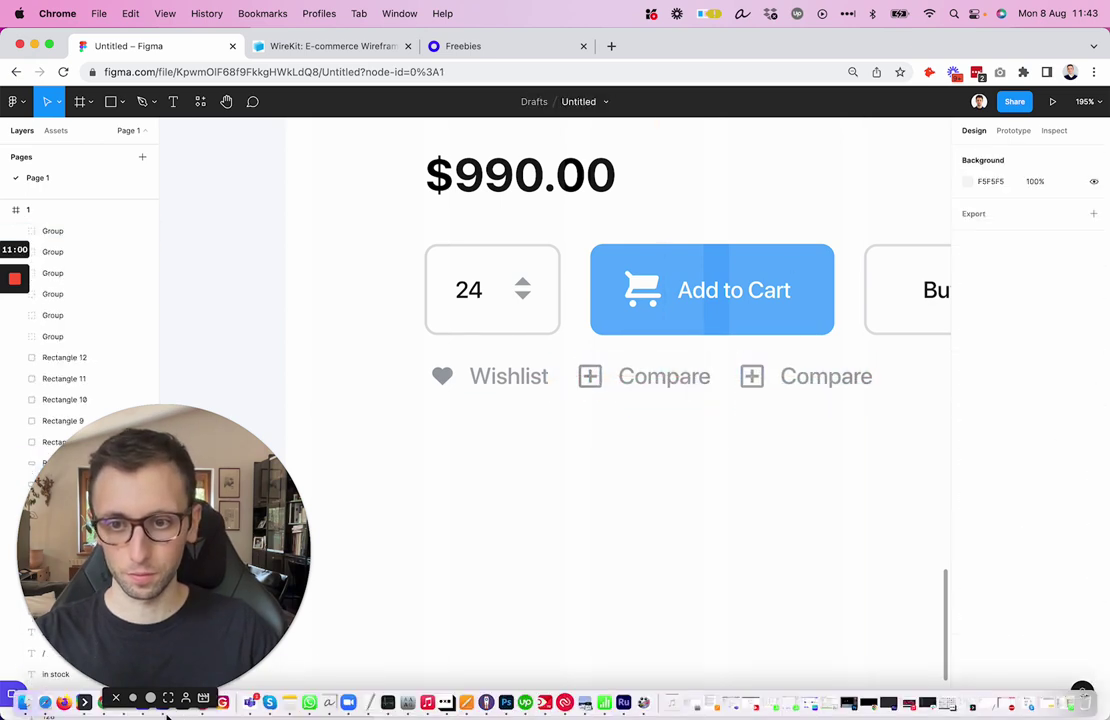
Step: Switch to Nucleo, look through the icons for "share" and place the three-node share icon on the Figma canvas
{"action": "left_click", "coordinate": [168, 714]}
{"action": "double_click", "coordinate": [491, 389]}
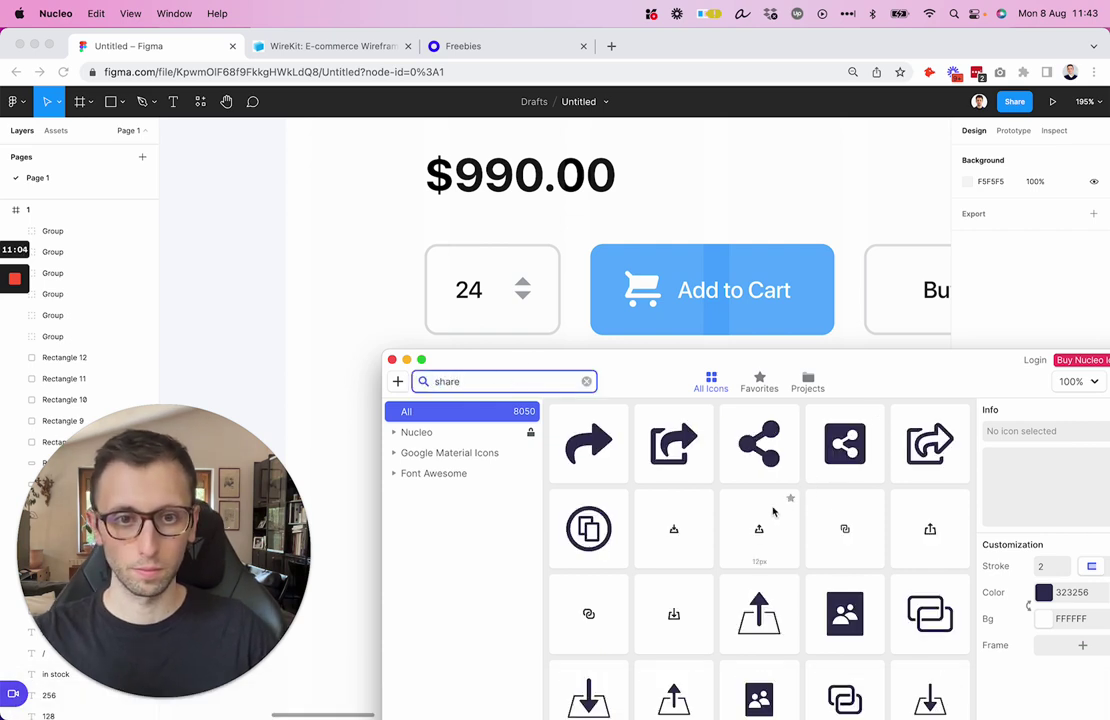
{"action": "left_click_drag", "start_coordinate": [718, 374], "coordinate": [730, 516]}
{"action": "scroll", "coordinate": [730, 660], "scroll_direction": "down", "scroll_amount": 5}
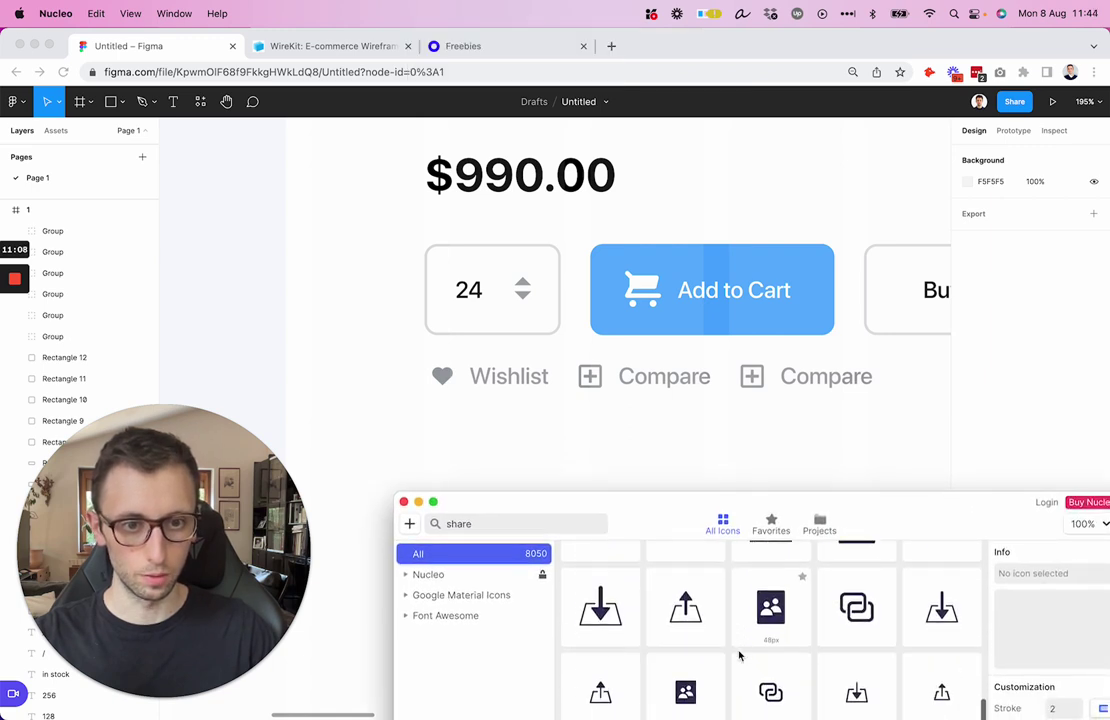
{"action": "scroll", "coordinate": [736, 654], "scroll_direction": "up", "scroll_amount": 5}
{"action": "left_click_drag", "start_coordinate": [767, 587], "coordinate": [759, 413]}
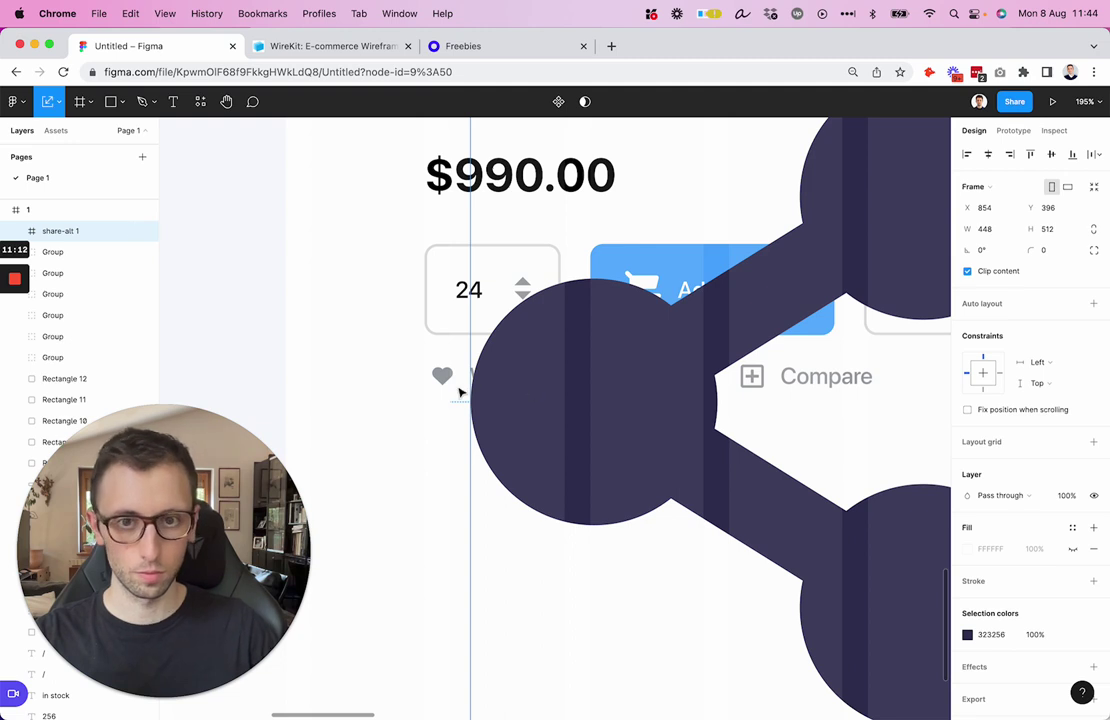
Step: Ungroup the share icon, scale it down to about 16 × 19 below the third plus icon and recolor it grey 9DA0A6
{"action": "left_click_drag", "start_coordinate": [473, 395], "coordinate": [587, 429]}
{"action": "key", "text": "shift+super+g"}
{"action": "left_click", "coordinate": [801, 232]}
{"action": "left_click_drag", "start_coordinate": [803, 235], "coordinate": [716, 413]}
{"action": "scroll", "coordinate": [747, 407], "scroll_direction": "up", "scroll_amount": 5}
{"action": "left_click_drag", "start_coordinate": [657, 448], "coordinate": [761, 387]}
{"action": "key", "text": "i"}
{"action": "left_click", "coordinate": [768, 339]}
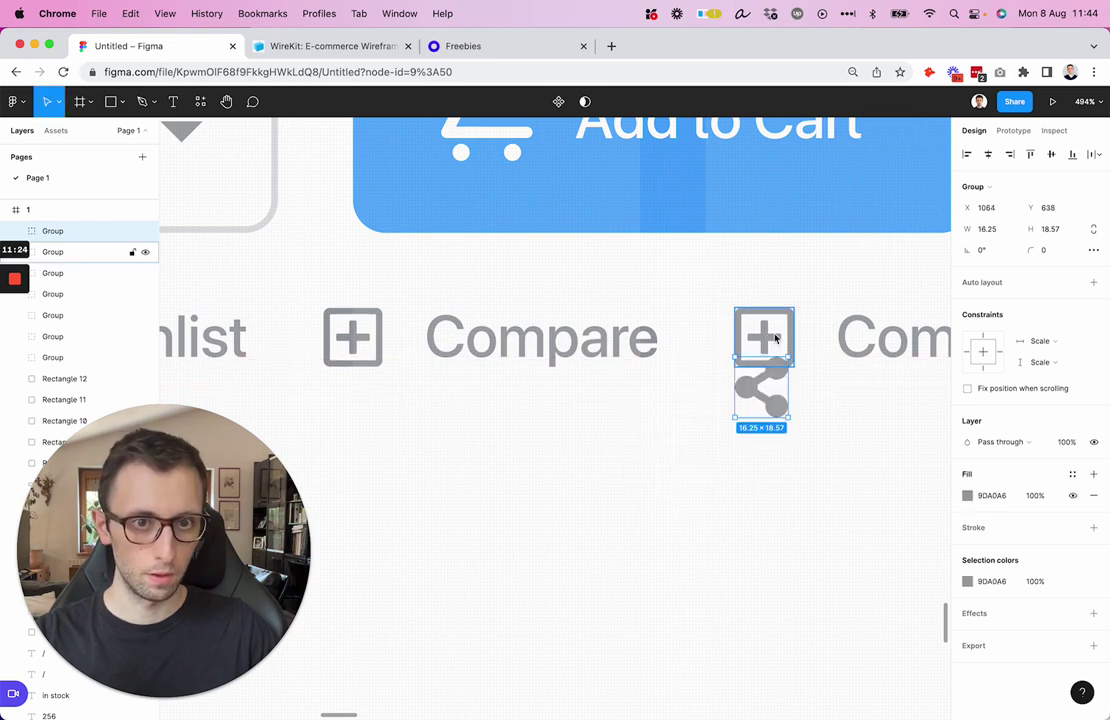
Step: Delete the third item's plus icon and move the share icon into its place
{"action": "left_click", "coordinate": [770, 340]}
{"action": "key", "text": "Delete"}
{"action": "left_click_drag", "start_coordinate": [765, 390], "coordinate": [765, 340]}
Step: Group each of the three icon and label pairs in the row below the buttons
{"action": "left_click", "coordinate": [719, 293]}
{"action": "scroll", "coordinate": [725, 294], "scroll_direction": "down", "scroll_amount": 3}
{"action": "scroll", "coordinate": [728, 295], "scroll_direction": "down", "scroll_amount": 2}
{"action": "mouse_move", "coordinate": [577, 286]}
{"action": "left_mouse_down"}
{"action": "mouse_move", "coordinate": [692, 345]}
{"action": "mouse_move", "coordinate": [588, 294]}
{"action": "left_mouse_up"}
{"action": "key", "text": "super+z"}
{"action": "key", "text": "Escape"}
{"action": "key", "text": "super+g"}
{"action": "left_click", "coordinate": [709, 300]}
{"action": "key", "text": "super+g"}
{"action": "left_click_drag", "start_coordinate": [535, 342], "coordinate": [416, 292]}
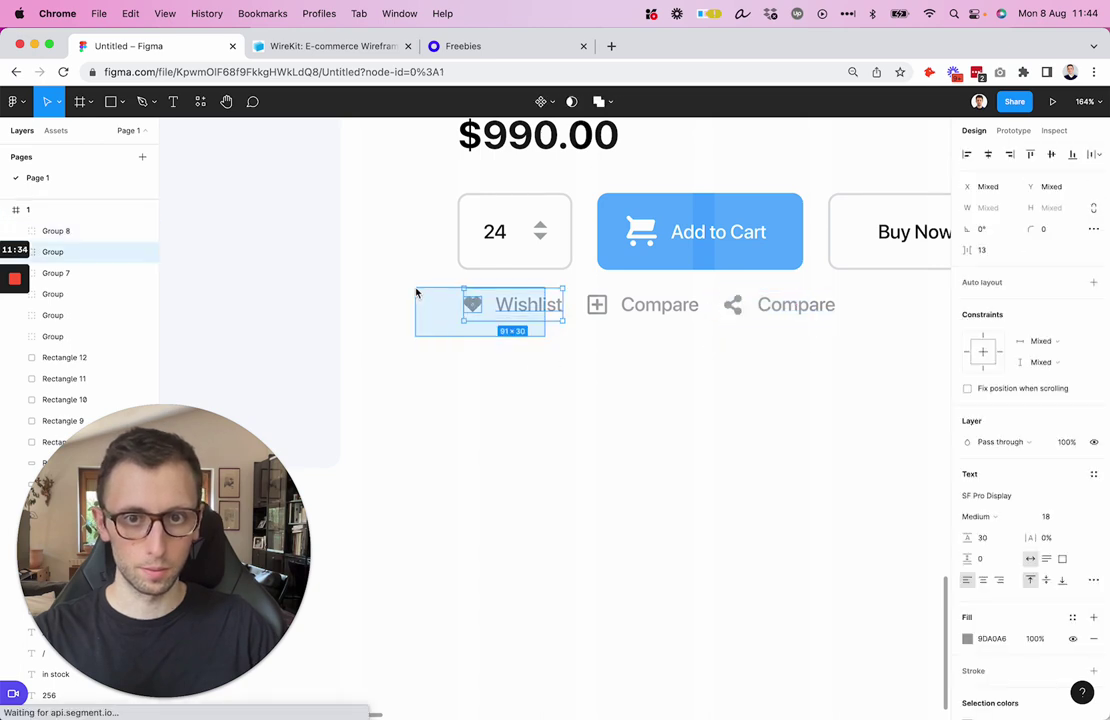
{"action": "key", "text": "super+g"}
Step: Move the share item slightly right and distribute the three icon links with equal horizontal spacing
{"action": "left_click_drag", "start_coordinate": [758, 312], "coordinate": [775, 315]}
{"action": "left_click_drag", "start_coordinate": [847, 362], "coordinate": [456, 287]}
{"action": "left_click", "coordinate": [1097, 155]}
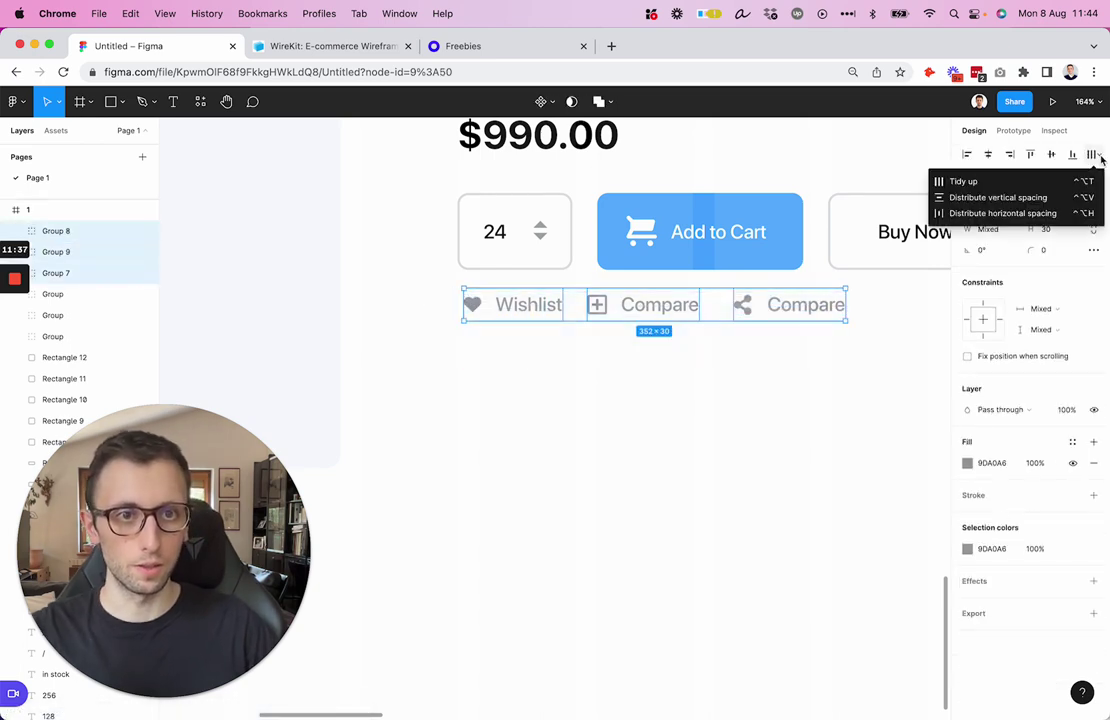
{"action": "left_click", "coordinate": [1014, 213]}
{"action": "left_click", "coordinate": [627, 364]}
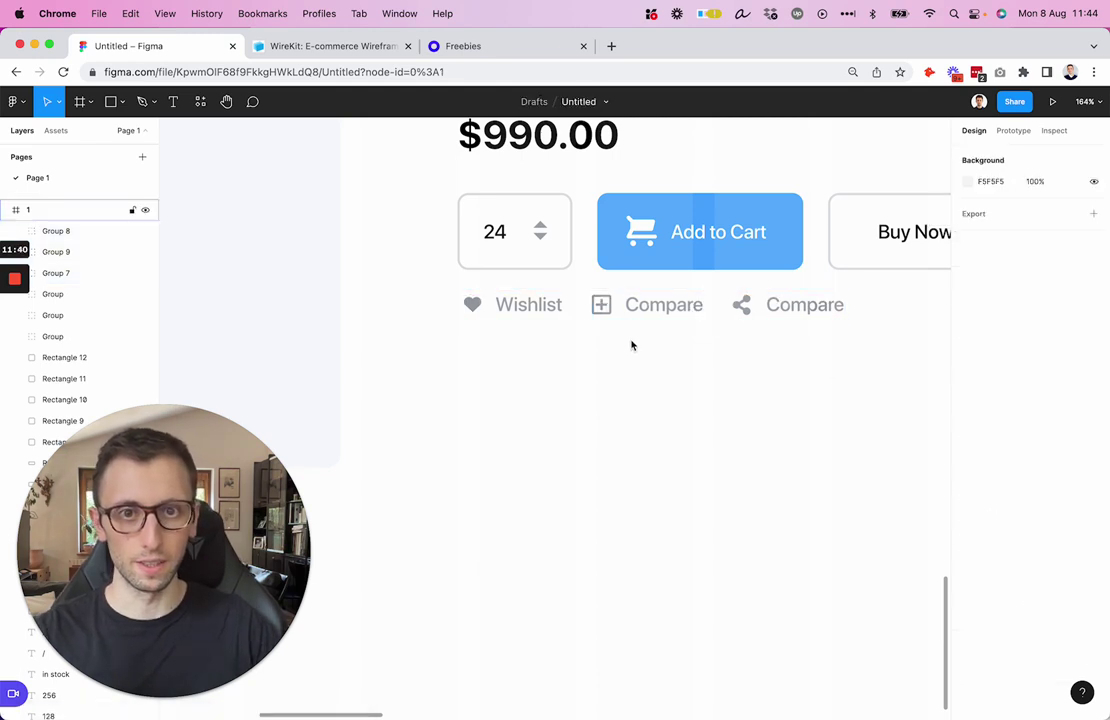
Step: Nudge the row of three icon links down to Y 622
{"action": "scroll", "coordinate": [632, 345], "scroll_direction": "up", "scroll_amount": 5}
{"action": "scroll", "coordinate": [632, 345], "scroll_direction": "down", "scroll_amount": 6}
{"action": "scroll", "coordinate": [632, 345], "scroll_direction": "down", "scroll_amount": 10}
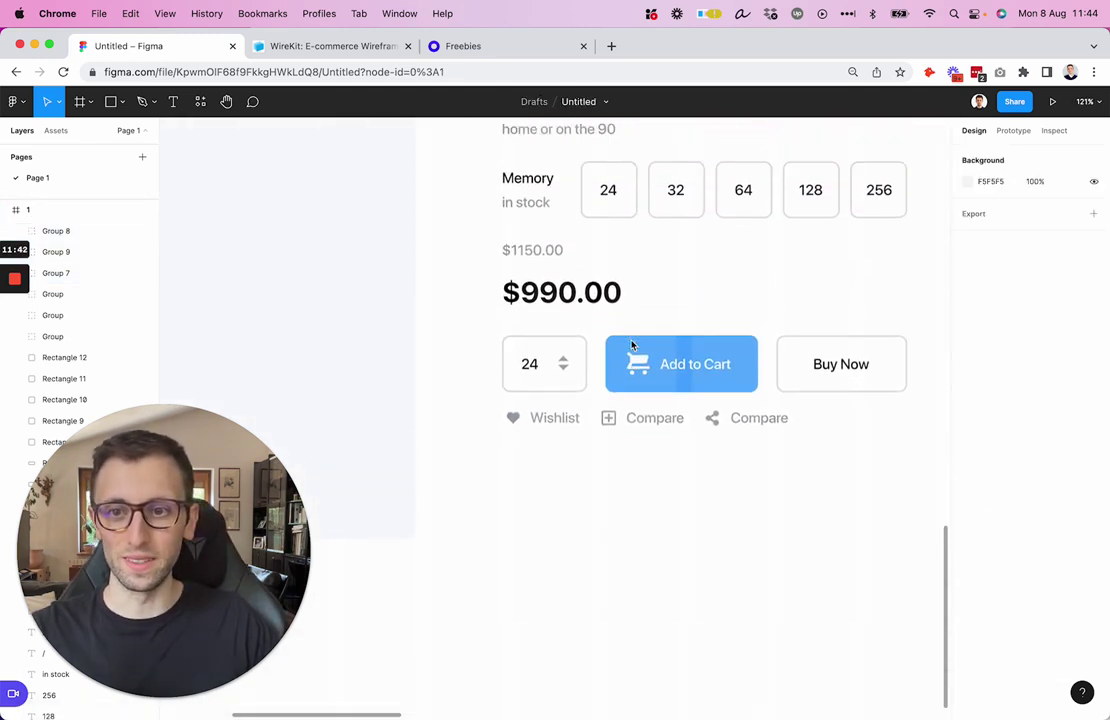
{"action": "left_click_drag", "start_coordinate": [763, 486], "coordinate": [488, 456]}
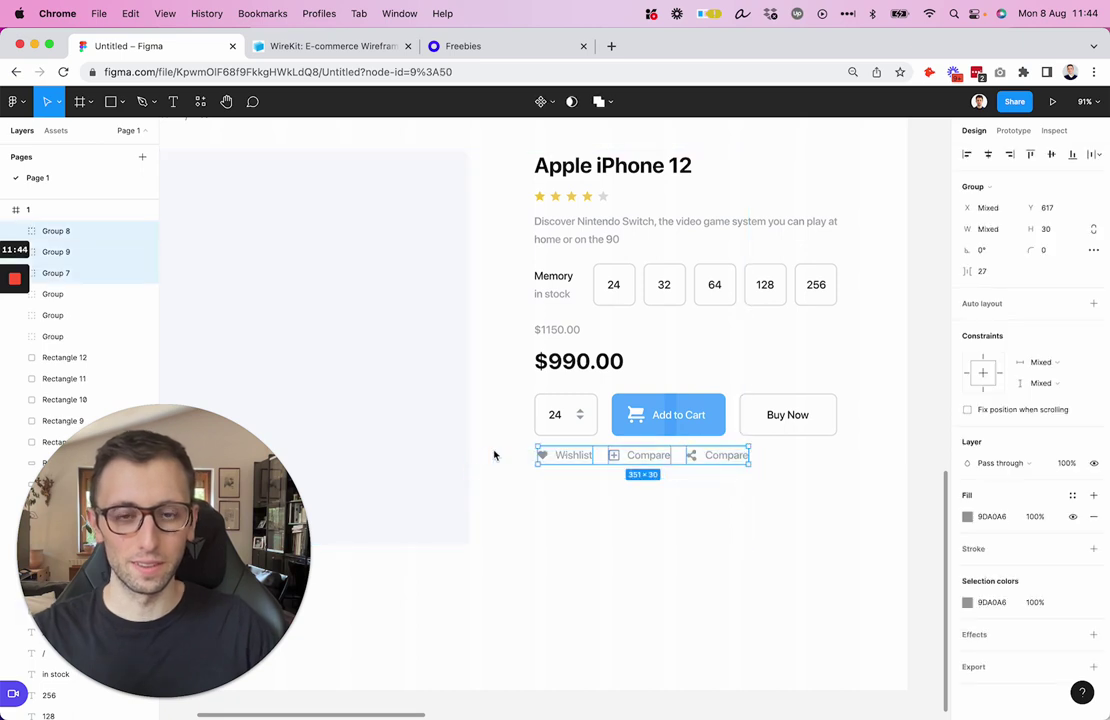
{"action": "key", "text": "Down"}
{"action": "key", "text": "Down"}
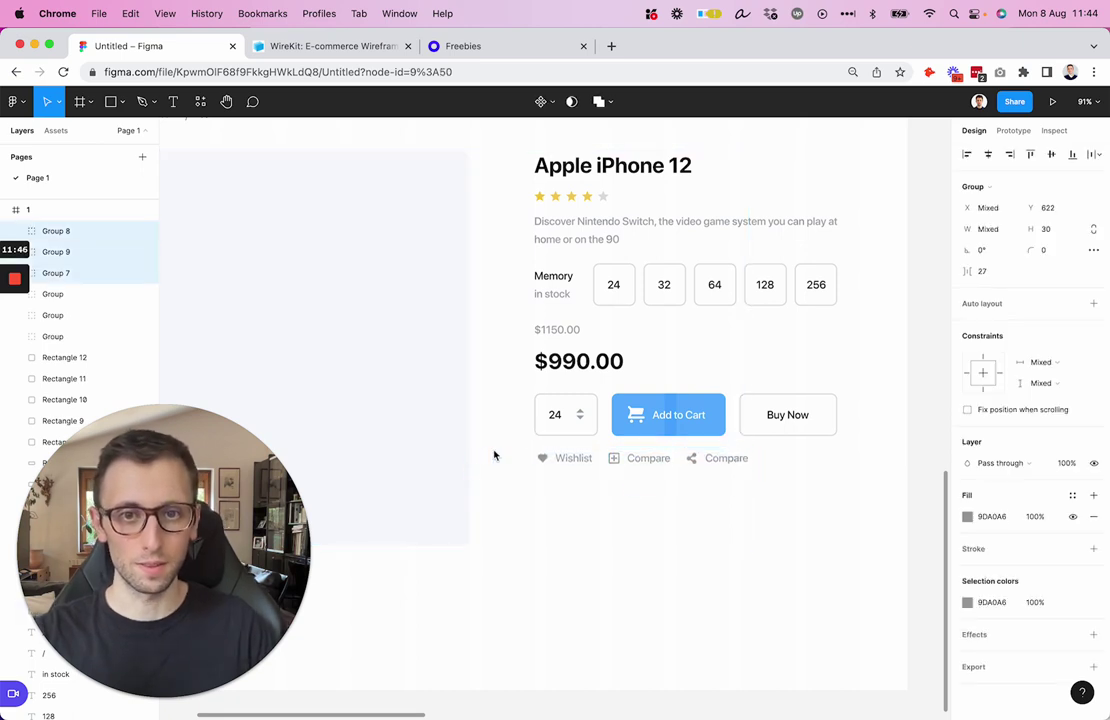
{"action": "left_click", "coordinate": [493, 456]}
Step: Nudge the $990.00 price up to Y 449
{"action": "left_click", "coordinate": [563, 363]}
{"action": "key", "text": "Up"}
{"action": "key", "text": "Up"}
{"action": "key", "text": "Up"}
{"action": "key", "text": "Up"}
{"action": "key", "text": "Up"}
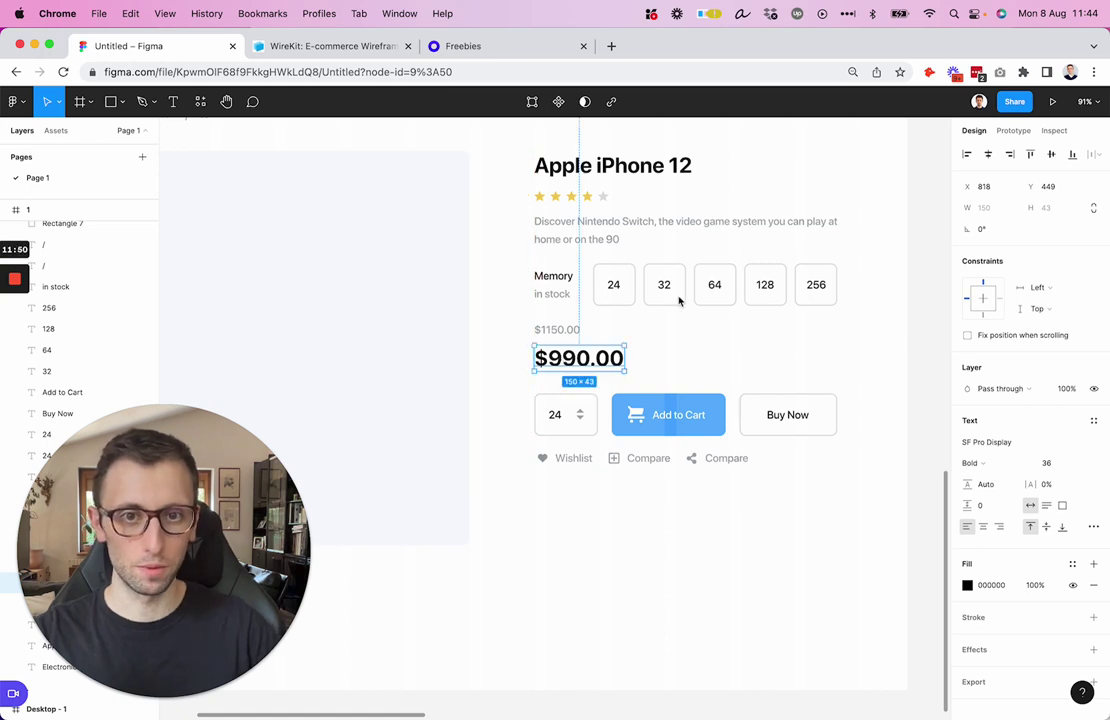
{"action": "left_click", "coordinate": [729, 330]}
Step: Duplicate the product description paragraph below the icon links and add a text above it reading "Description"
{"action": "scroll", "coordinate": [729, 330], "scroll_direction": "down", "scroll_amount": 3}
{"action": "scroll", "coordinate": [729, 330], "scroll_direction": "up", "scroll_amount": 5}
{"action": "left_click", "coordinate": [605, 268]}
{"action": "left_click_drag", "start_coordinate": [605, 268], "coordinate": [602, 552]}
{"action": "double_click", "coordinate": [601, 551]}
{"action": "type", "text": "Description"}
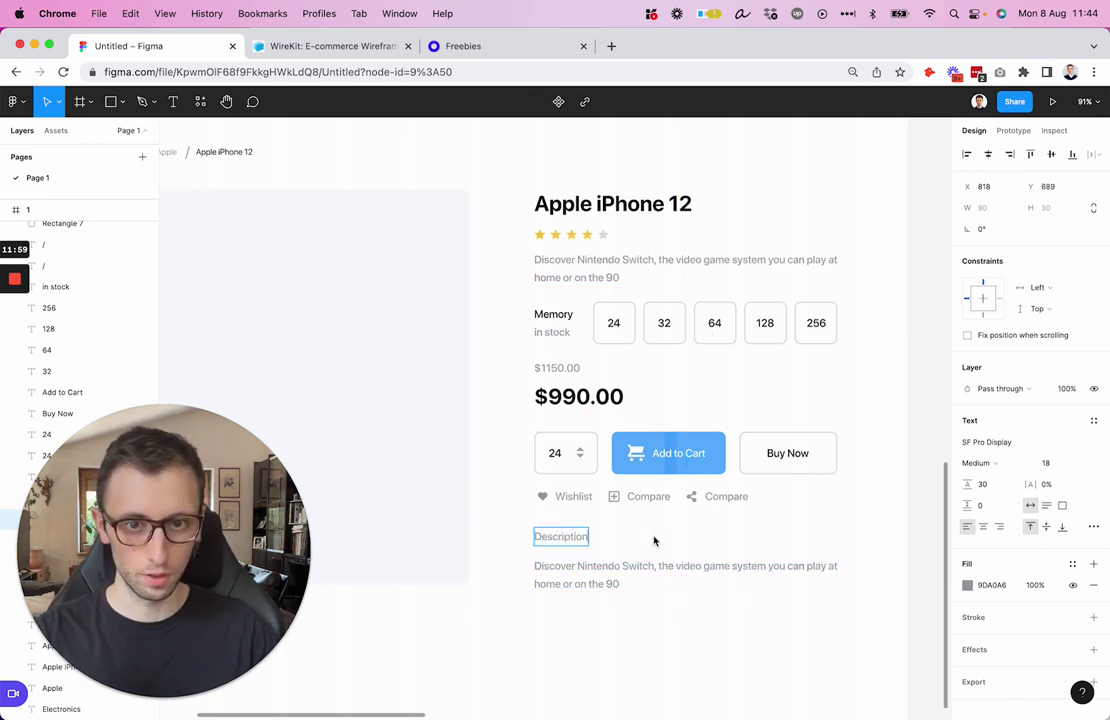
{"action": "key", "text": "Escape"}
Step: Style the Description heading with the price's black 000000, Semibold weight and font size 20
{"action": "key", "text": "i"}
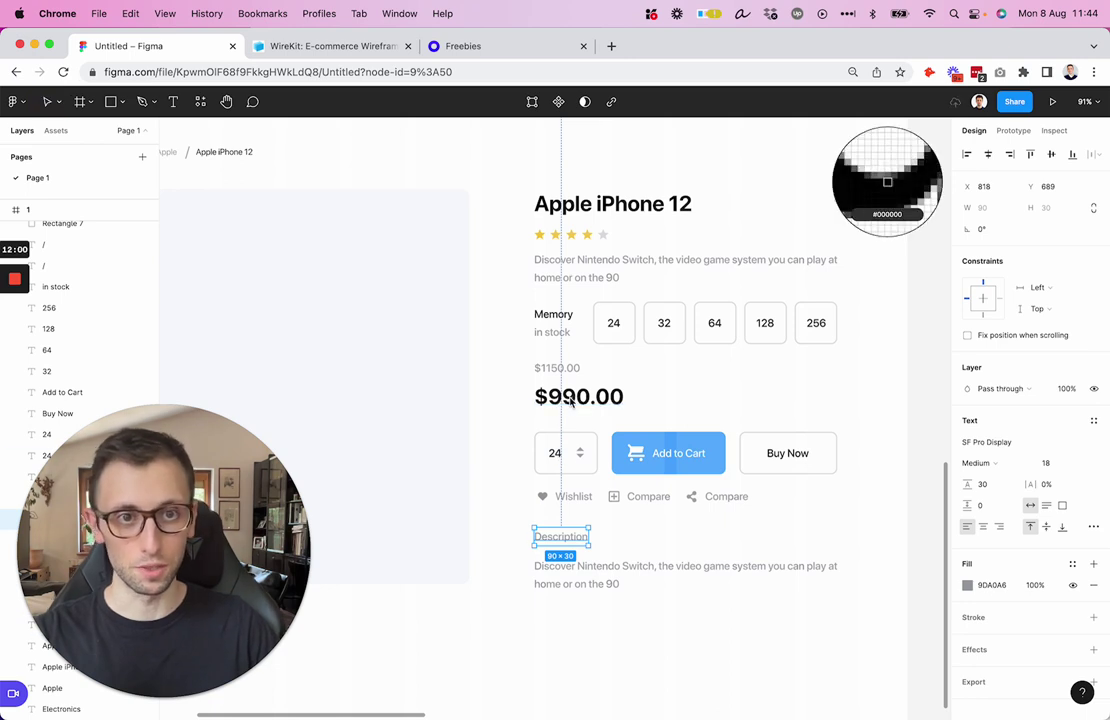
{"action": "left_click", "coordinate": [573, 400]}
{"action": "left_click", "coordinate": [994, 470]}
{"action": "left_click", "coordinate": [1010, 481]}
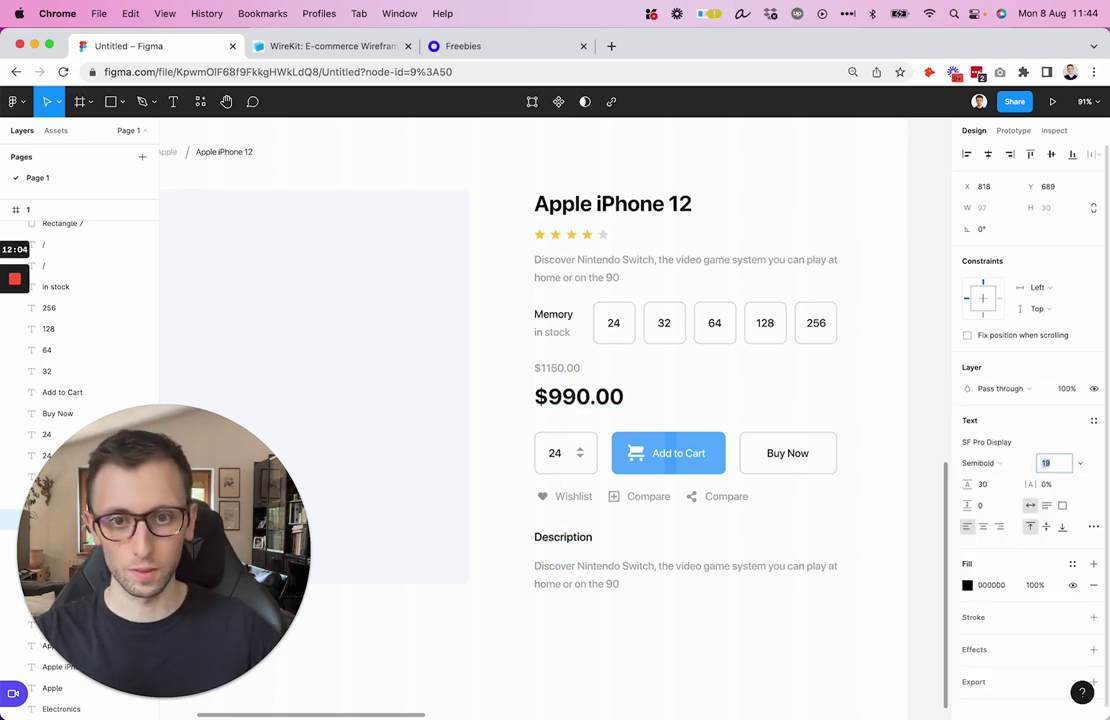
{"action": "left_click", "coordinate": [711, 411]}
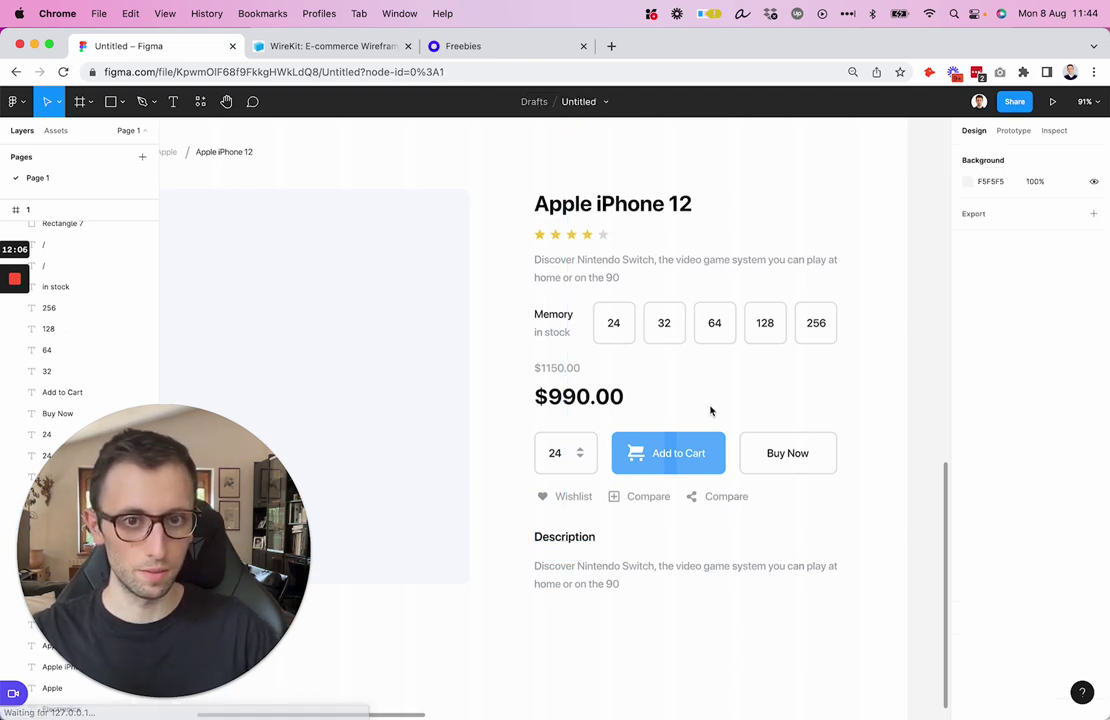
Step: Draw a horizontal divider line 506 wide above the Description heading at Y 676 and color it light grey DDDEE0
{"action": "scroll", "coordinate": [718, 410], "scroll_direction": "down", "scroll_amount": 4}
{"action": "scroll", "coordinate": [718, 410], "scroll_direction": "up", "scroll_amount": 3}
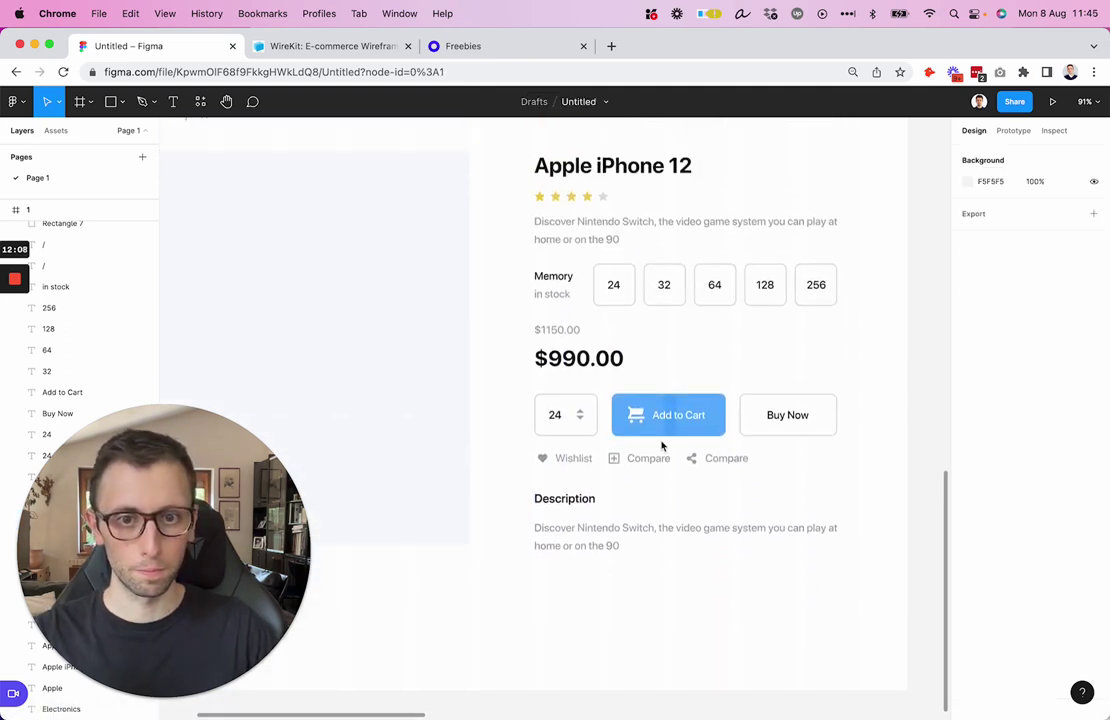
{"action": "key", "text": "l"}
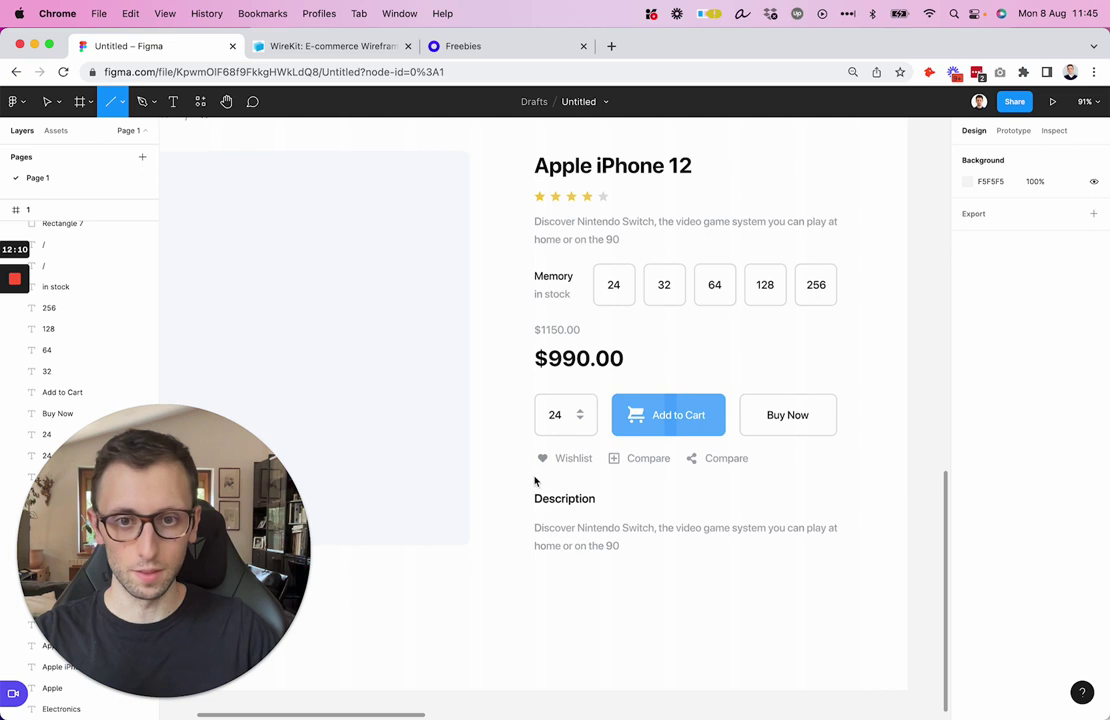
{"action": "left_click_drag", "start_coordinate": [535, 481], "coordinate": [838, 489]}
{"action": "key", "text": "Down"}
{"action": "key", "text": "Down"}
{"action": "key", "text": "Down"}
{"action": "key", "text": "Down"}
{"action": "key", "text": "Down"}
{"action": "key", "text": "Down"}
{"action": "key", "text": "Down"}
{"action": "key", "text": "Down"}
{"action": "key", "text": "Down"}
{"action": "key", "text": "Down"}
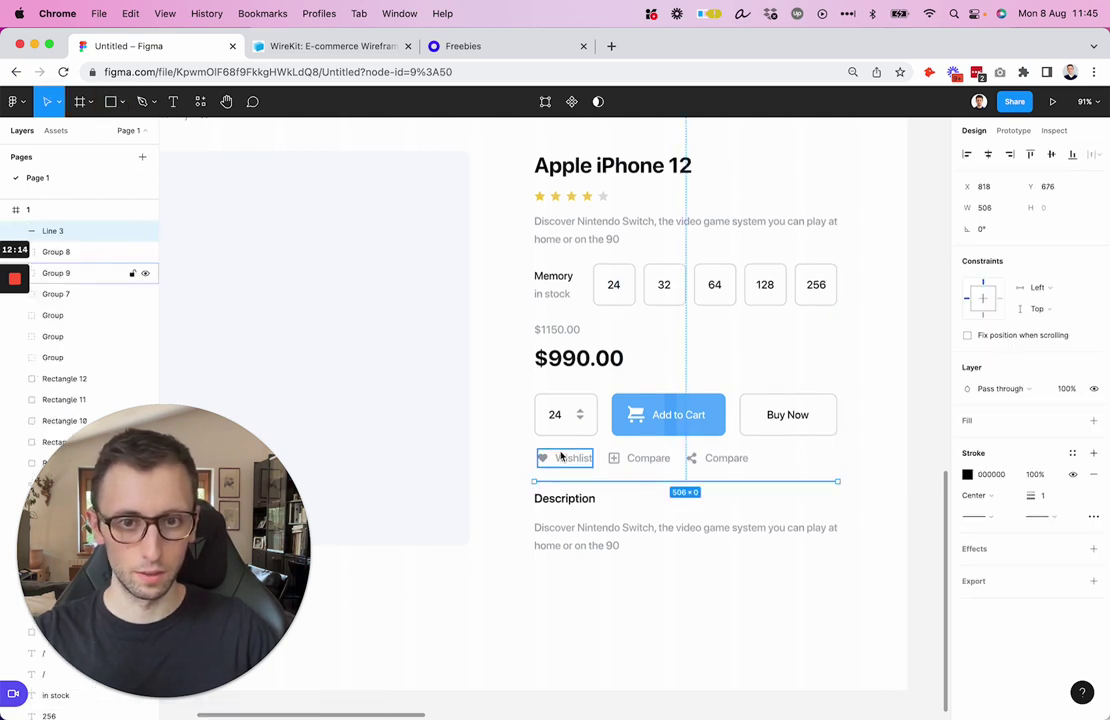
{"action": "key", "text": "i"}
{"action": "left_click", "coordinate": [578, 443]}
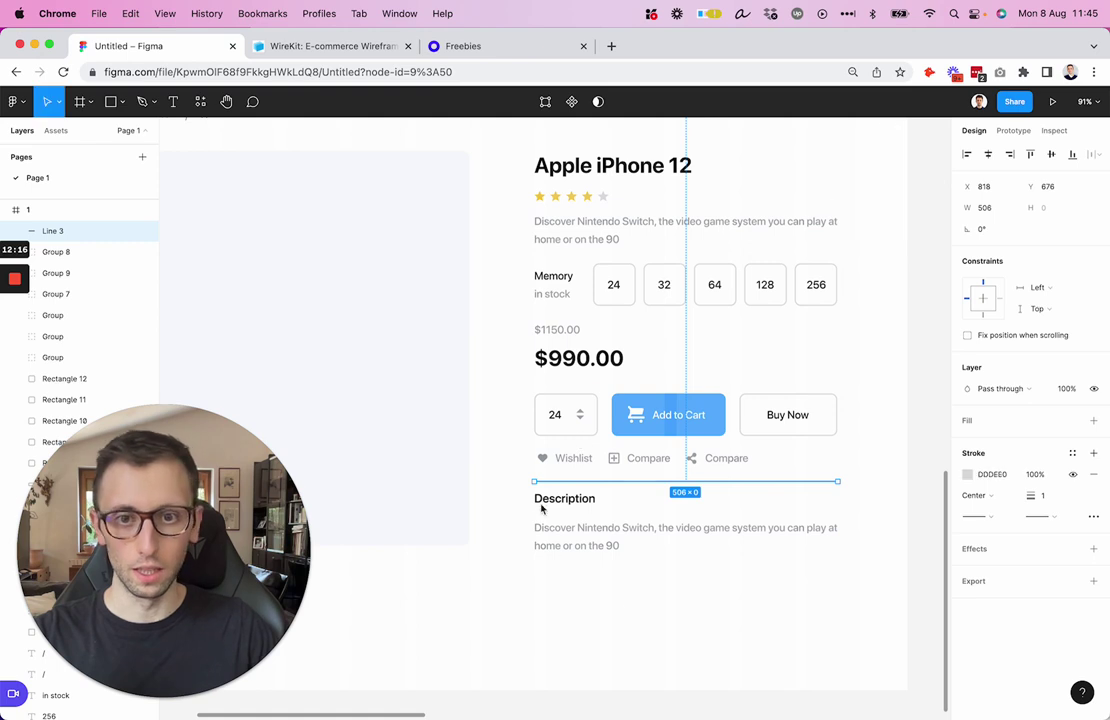
Step: Nudge the Description heading and paragraph down from the divider and tighten the gap between the two texts
{"action": "left_click_drag", "start_coordinate": [512, 493], "coordinate": [684, 575]}
{"action": "key", "text": "Down"}
{"action": "key", "text": "Down"}
{"action": "key", "text": "Down"}
{"action": "key", "text": "Down"}
{"action": "key", "text": "Down"}
{"action": "key", "text": "Down"}
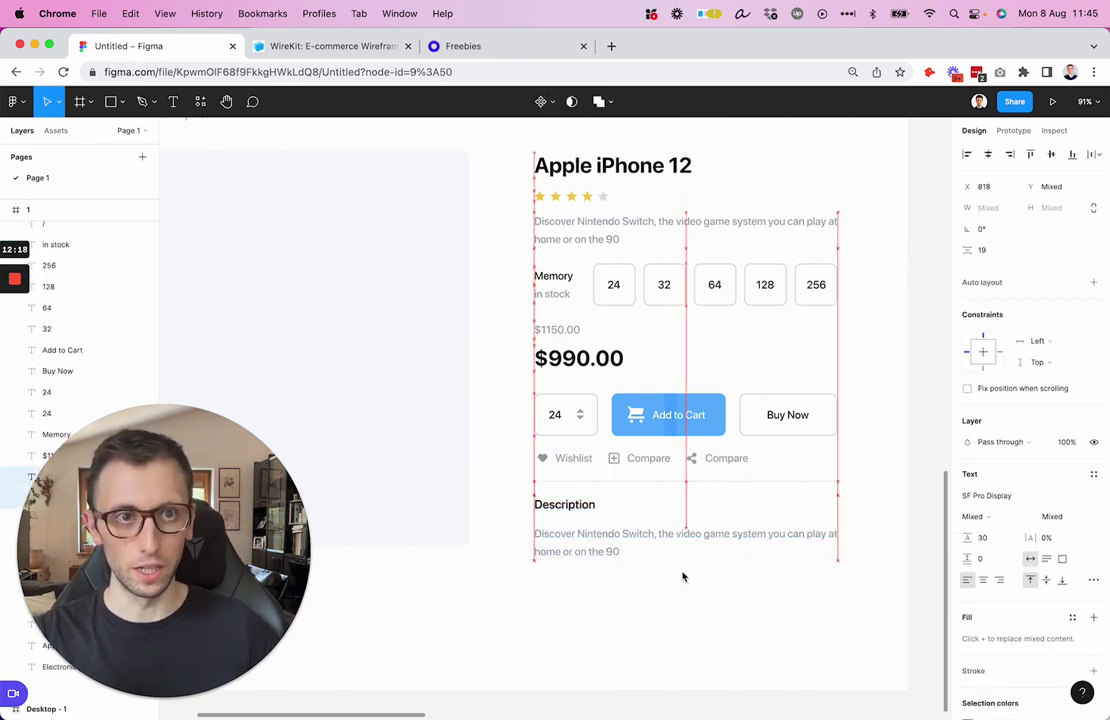
{"action": "left_click_drag", "start_coordinate": [605, 541], "coordinate": [601, 533]}
{"action": "left_click", "coordinate": [534, 484], "text": "shift"}
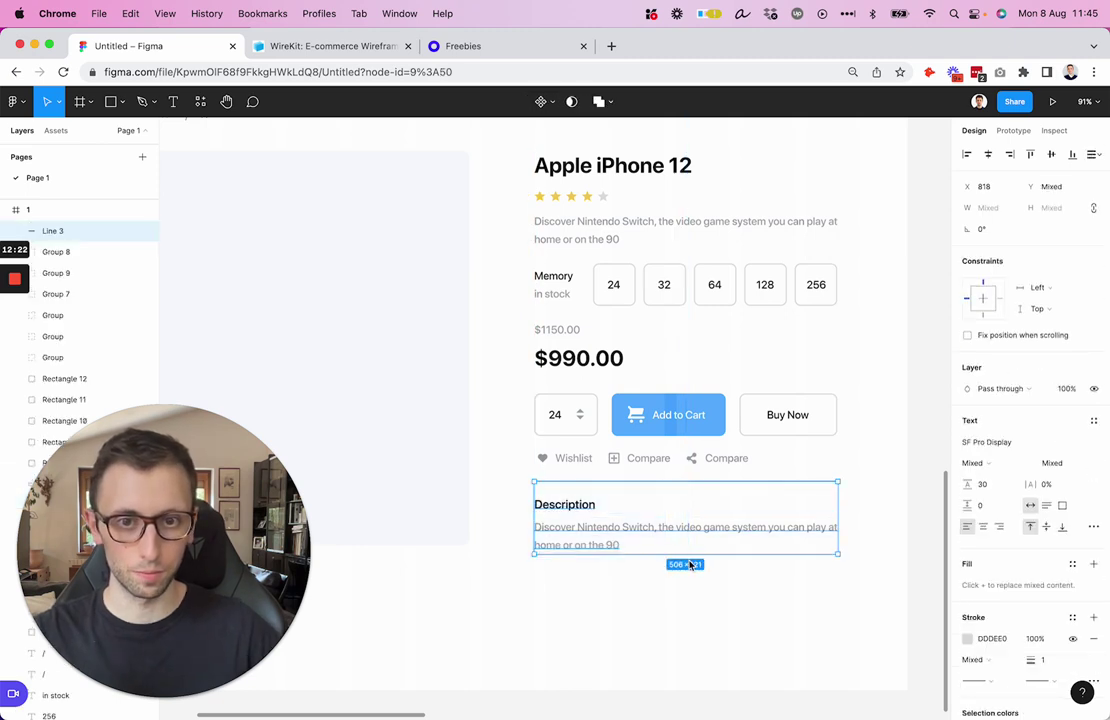
{"action": "left_click_drag", "start_coordinate": [692, 580], "coordinate": [555, 512]}
{"action": "left_click", "coordinate": [845, 584]}
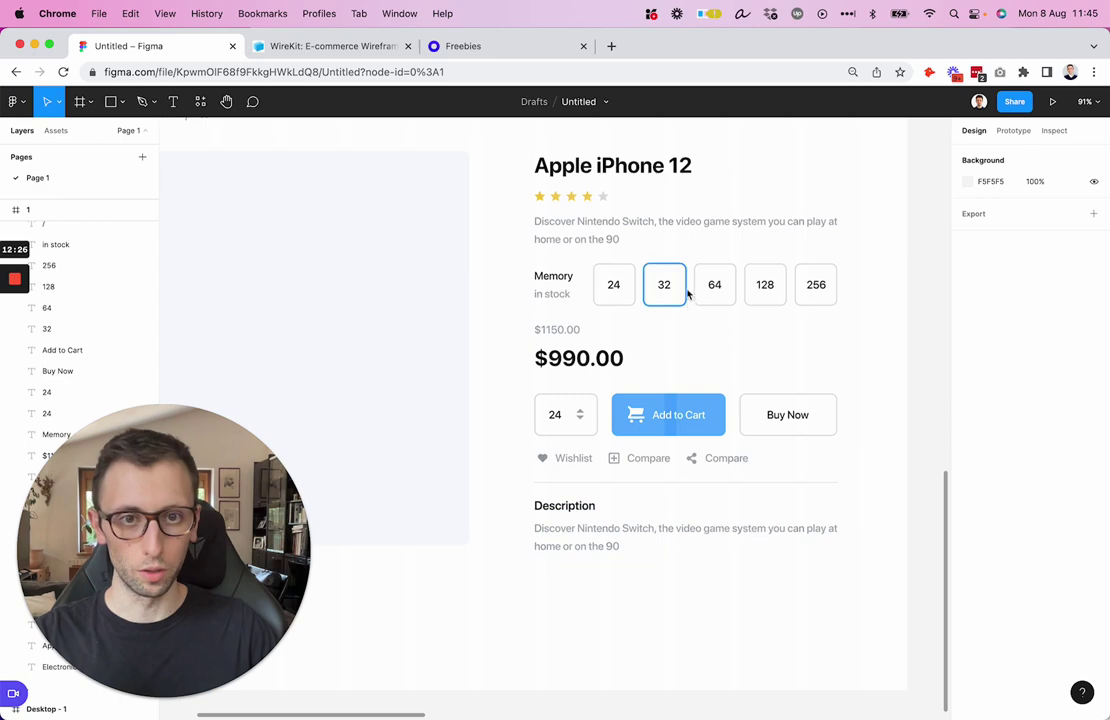
Step: Copy the quantity selector's down arrow and place the copy level with the Description heading at the divider's right end
{"action": "left_click", "coordinate": [836, 485]}
{"action": "scroll", "coordinate": [845, 494], "scroll_direction": "up", "scroll_amount": 5}
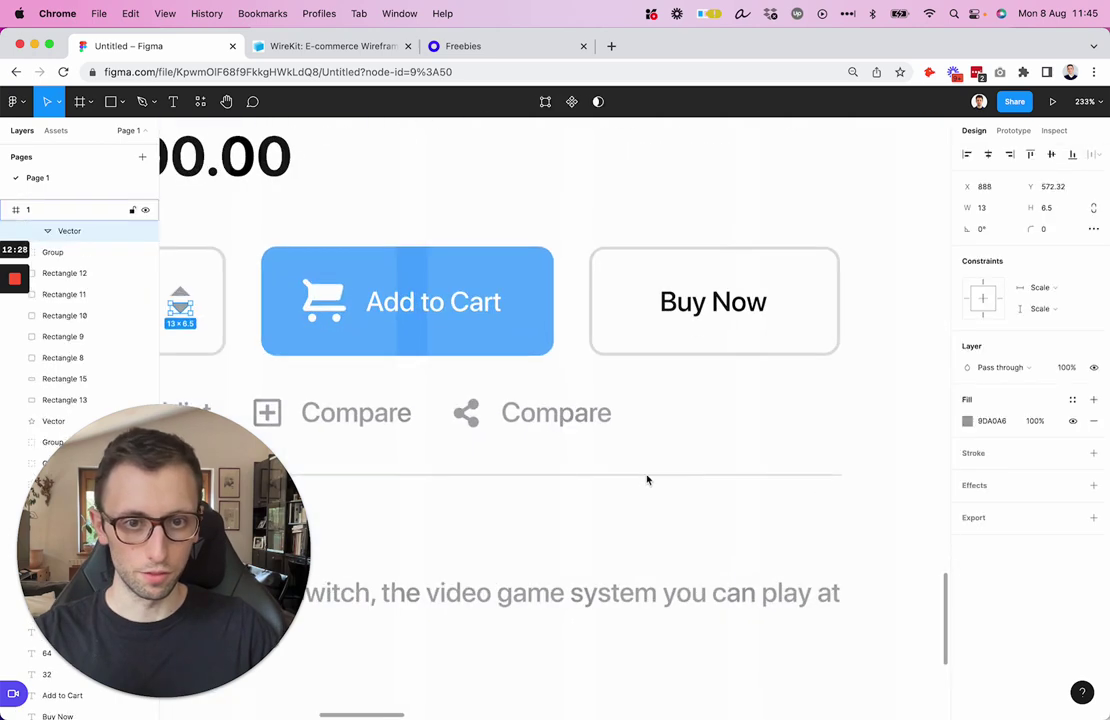
{"action": "key", "text": "super+v"}
{"action": "left_click_drag", "start_coordinate": [557, 419], "coordinate": [835, 567]}
{"action": "scroll", "coordinate": [930, 470], "scroll_direction": "down", "scroll_amount": 5}
{"action": "scroll", "coordinate": [928, 470], "scroll_direction": "down", "scroll_amount": 1}
{"action": "scroll", "coordinate": [798, 456], "scroll_direction": "down", "scroll_amount": 3}
{"action": "scroll", "coordinate": [795, 455], "scroll_direction": "down", "scroll_amount": 5}
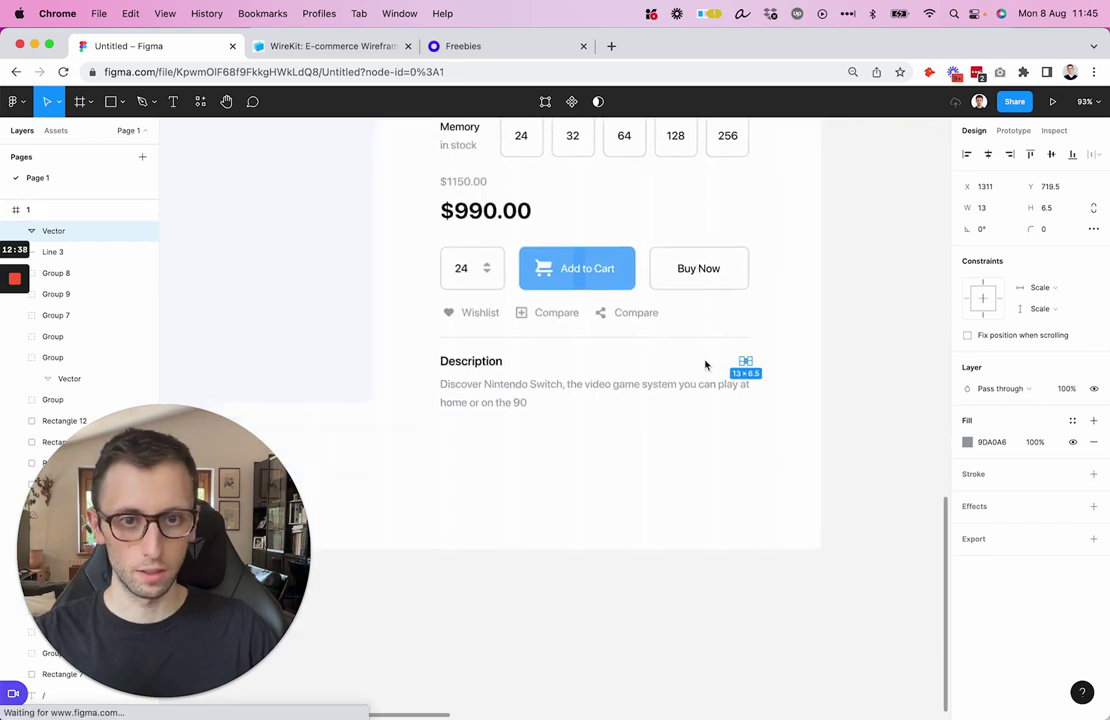
Step: Duplicate the Description heading with its divider and arrow twice below the paragraph as two more accordion rows
{"action": "left_click", "coordinate": [637, 362]}
{"action": "left_click_drag", "start_coordinate": [795, 368], "coordinate": [471, 424]}
{"action": "key", "text": "super+z"}
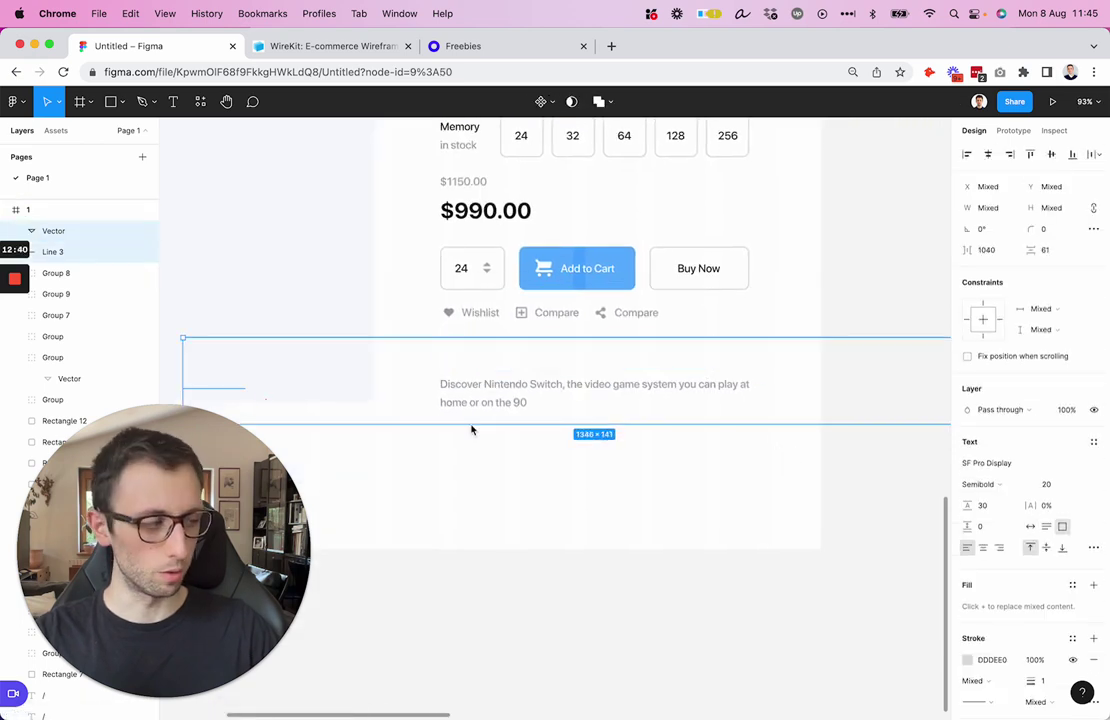
{"action": "key", "text": "super+z"}
{"action": "left_click_drag", "start_coordinate": [471, 364], "coordinate": [454, 501]}
{"action": "key", "text": "ctrl+z"}
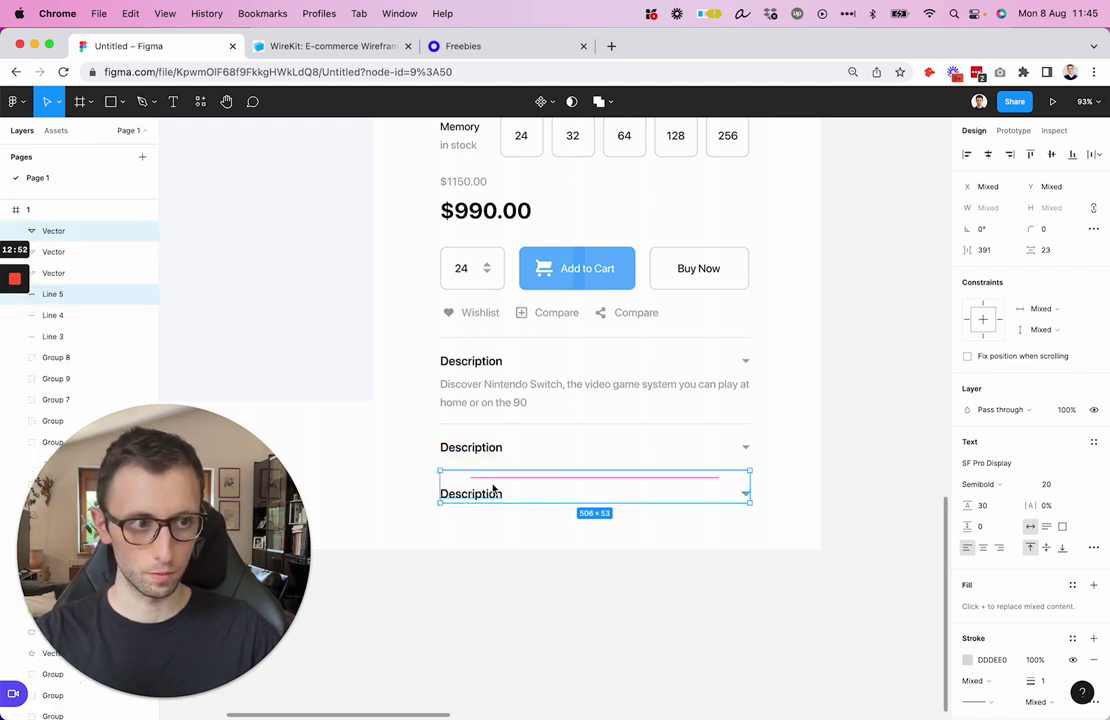
Step: Change the second row's heading to "Characteristics" and the third row's heading to "Reviews"
{"action": "double_click", "coordinate": [471, 448]}
{"action": "type", "text": "Characteristics"}
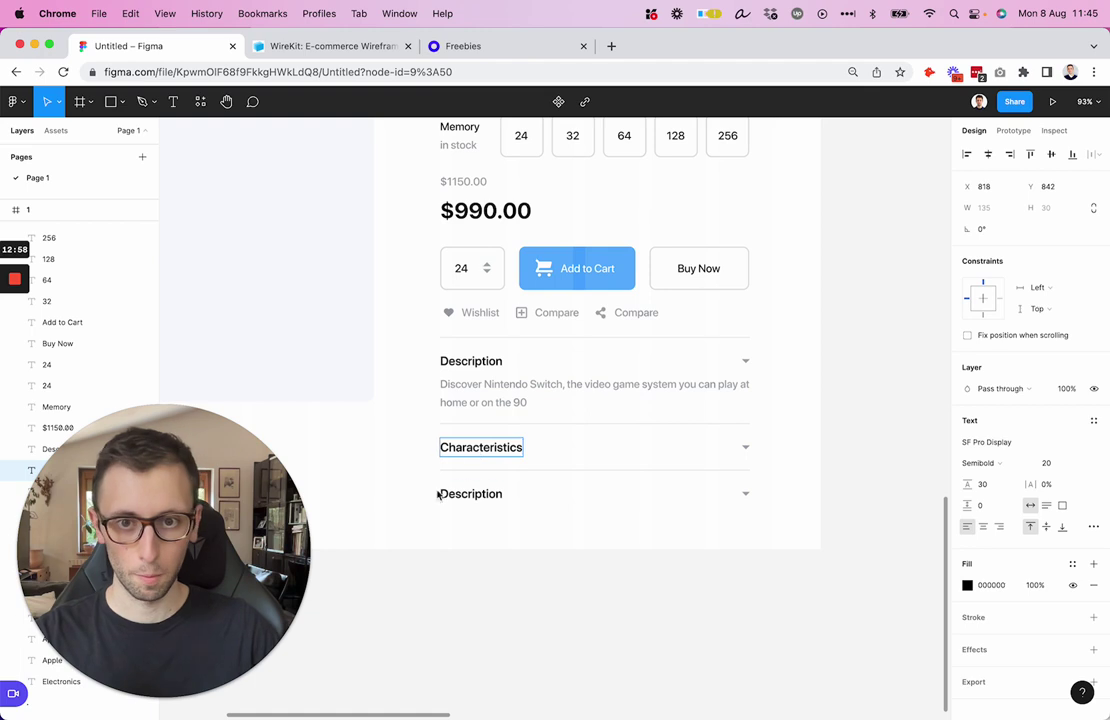
{"action": "double_click", "coordinate": [481, 497]}
{"action": "type", "text": "Reviews"}
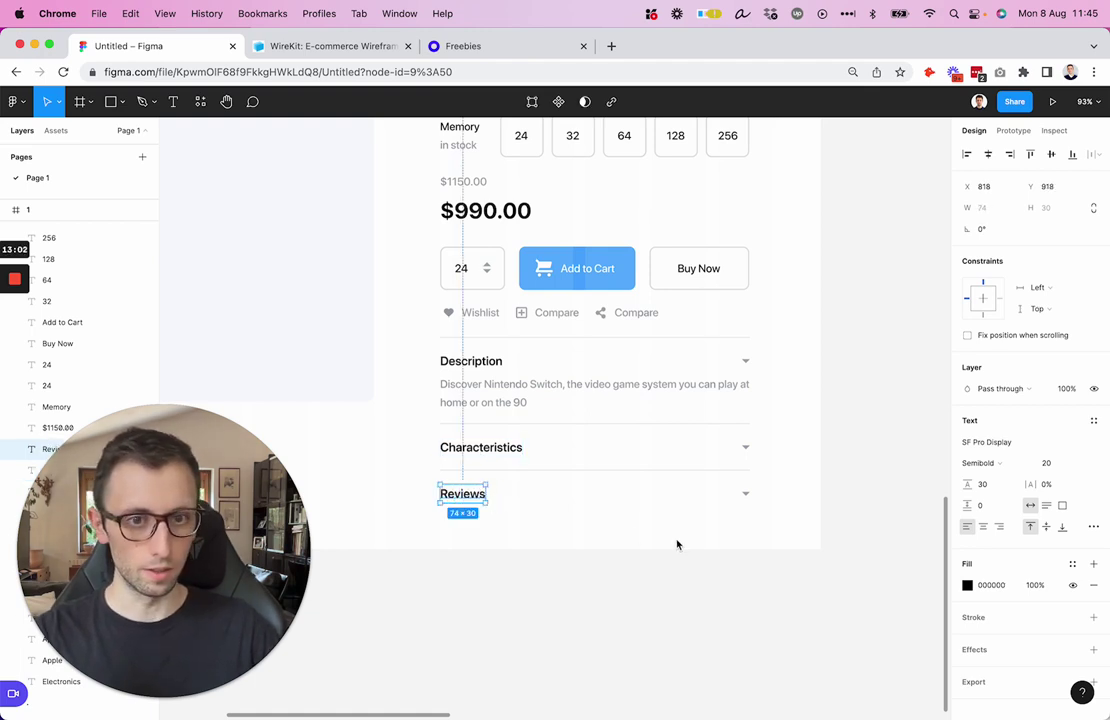
{"action": "left_click", "coordinate": [676, 542]}
Step: Rotate the arrows of the Characteristics and Reviews rows so they point right
{"action": "left_click", "coordinate": [745, 451]}
{"action": "left_click", "coordinate": [746, 494], "text": "shift"}
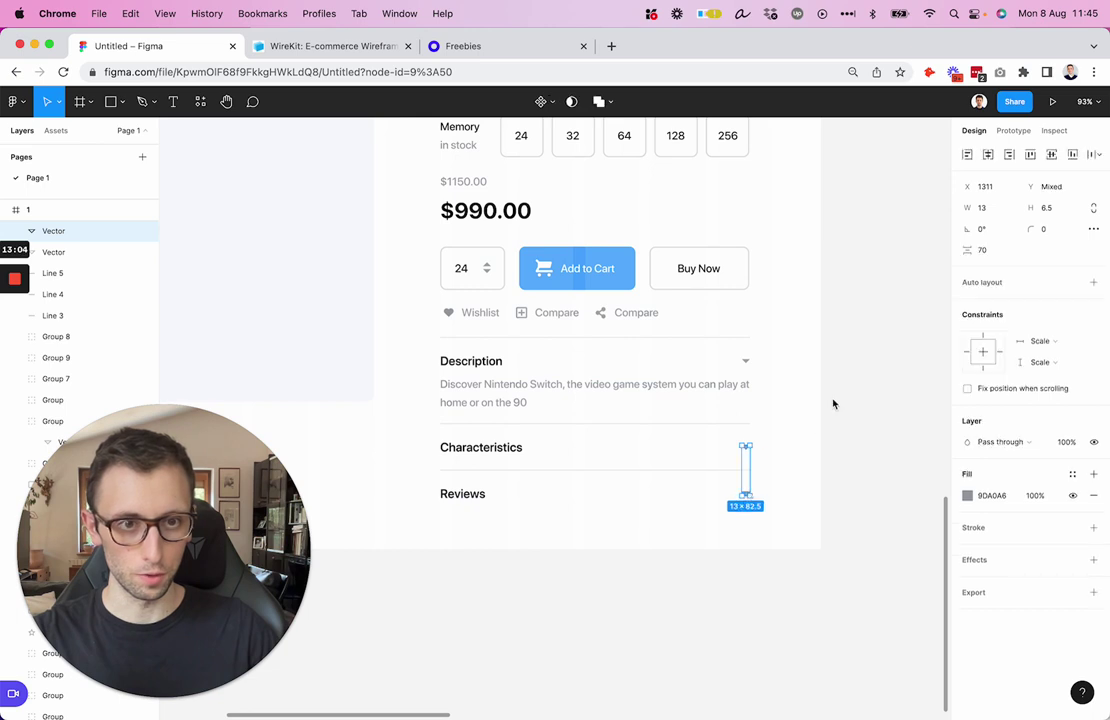
{"action": "left_click", "coordinate": [1051, 236]}
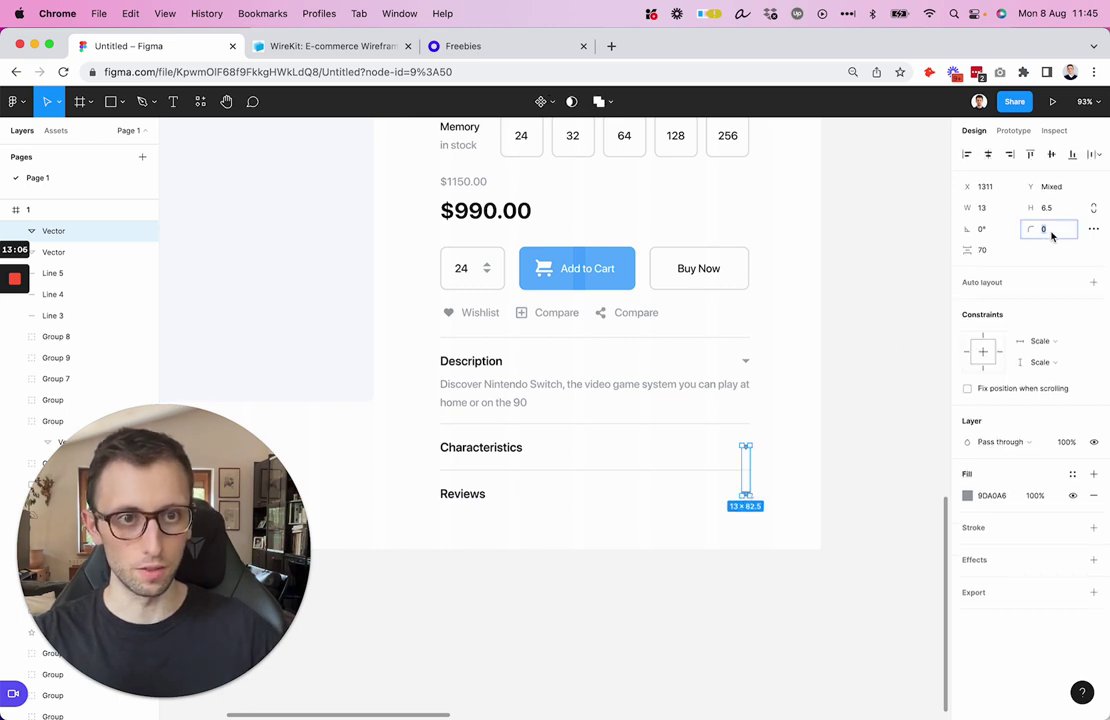
{"action": "left_click", "coordinate": [987, 235]}
{"action": "key", "text": "shift+Down"}
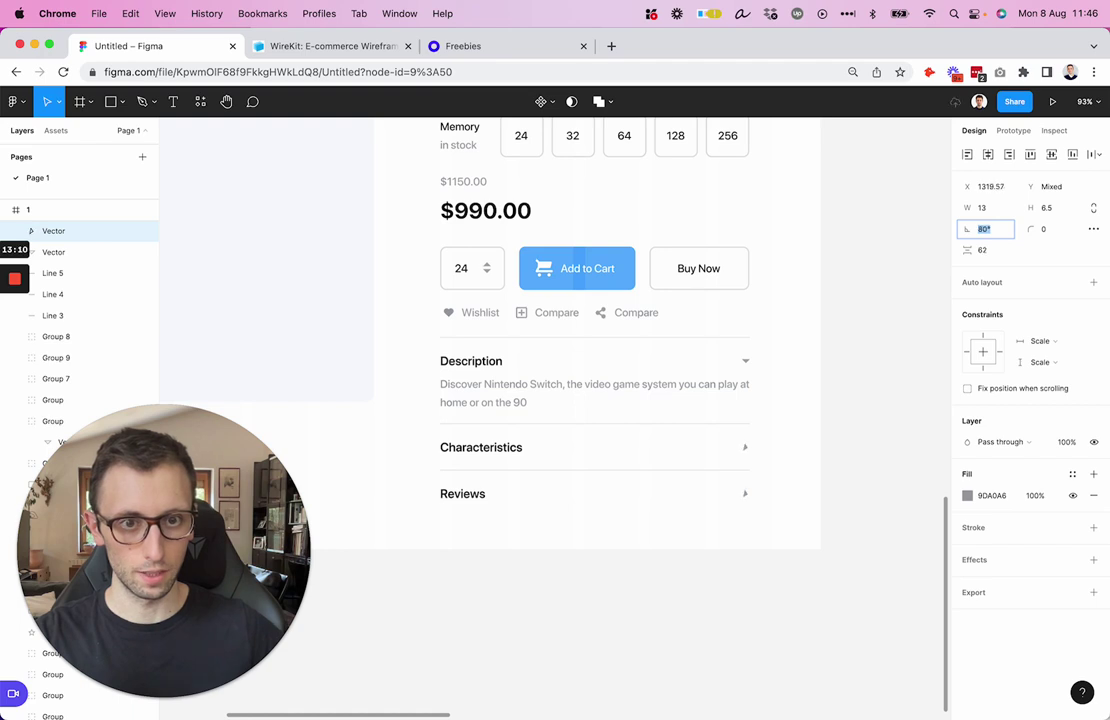
{"action": "left_click", "coordinate": [828, 250]}
Step: Stretch the large image placeholder rectangle downward to the level of the divider above Reviews
{"action": "scroll", "coordinate": [828, 250], "scroll_direction": "down", "scroll_amount": 5}
{"action": "scroll", "coordinate": [826, 251], "scroll_direction": "up", "scroll_amount": 5}
{"action": "scroll", "coordinate": [826, 251], "scroll_direction": "down", "scroll_amount": 2}
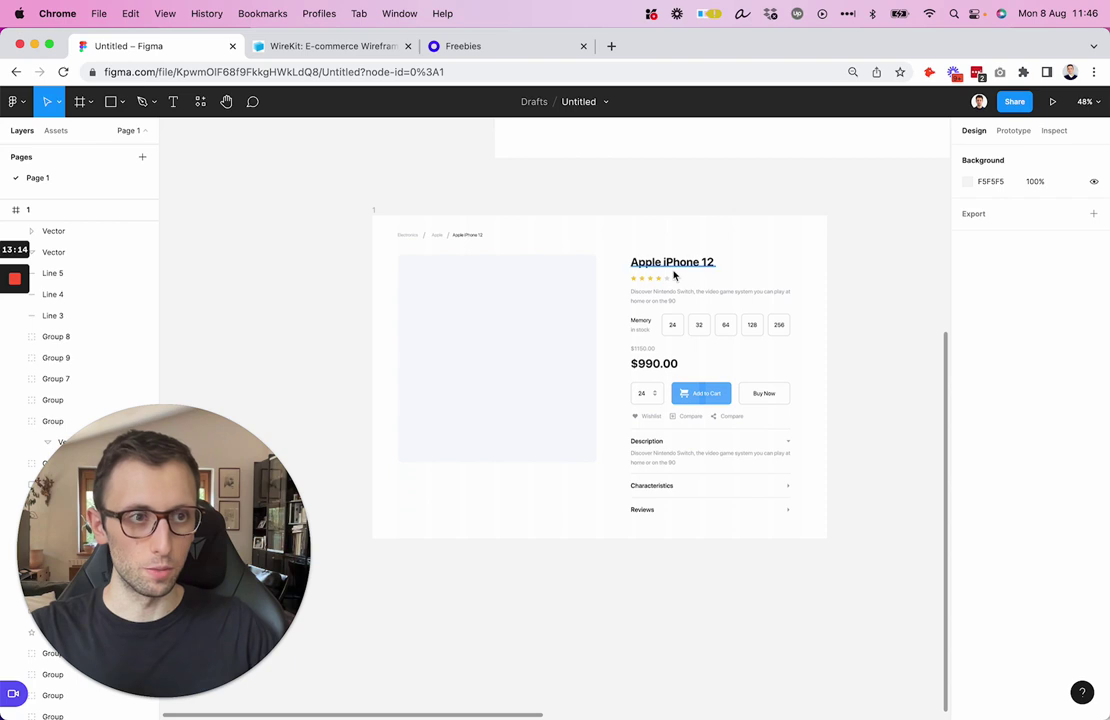
{"action": "scroll", "coordinate": [600, 299], "scroll_direction": "up", "scroll_amount": 4}
{"action": "left_click", "coordinate": [533, 364]}
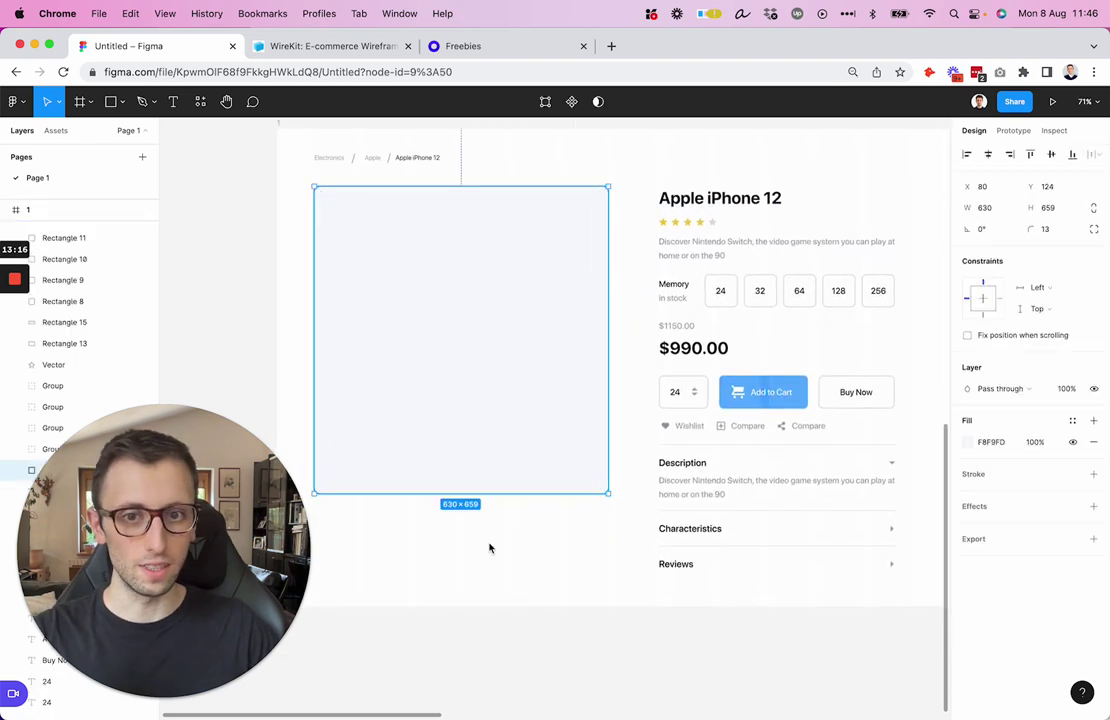
{"action": "left_click_drag", "start_coordinate": [490, 502], "coordinate": [490, 554]}
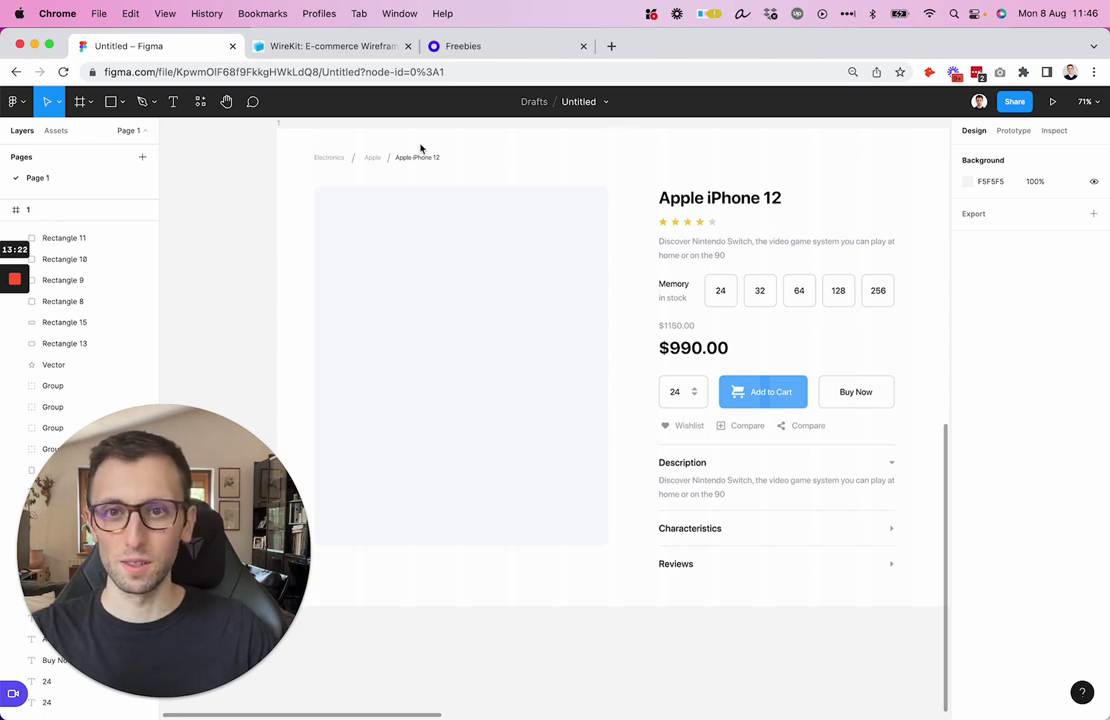
Step: Open Figma's recently viewed files page in a new browser tab
{"action": "left_click", "coordinate": [612, 46]}
{"action": "type", "text": "fi"}
{"action": "key", "text": "Return"}
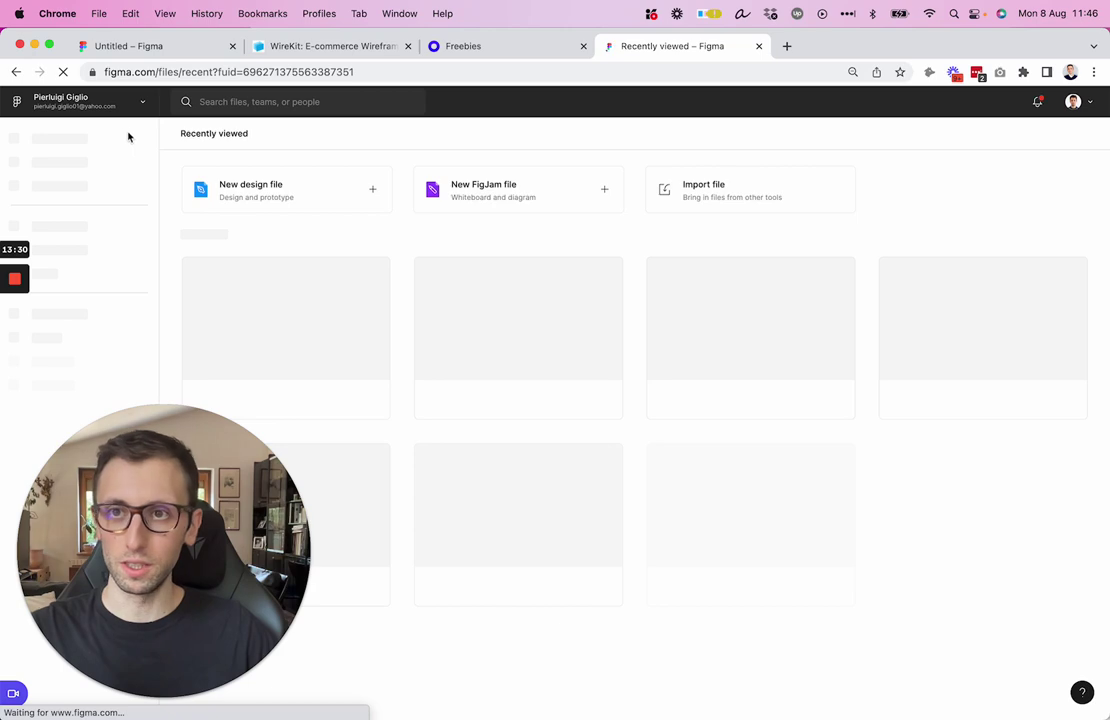
Step: Open the Figma Community home page and skim its resource categories
{"action": "left_click", "coordinate": [125, 110]}
{"action": "left_click", "coordinate": [110, 205]}
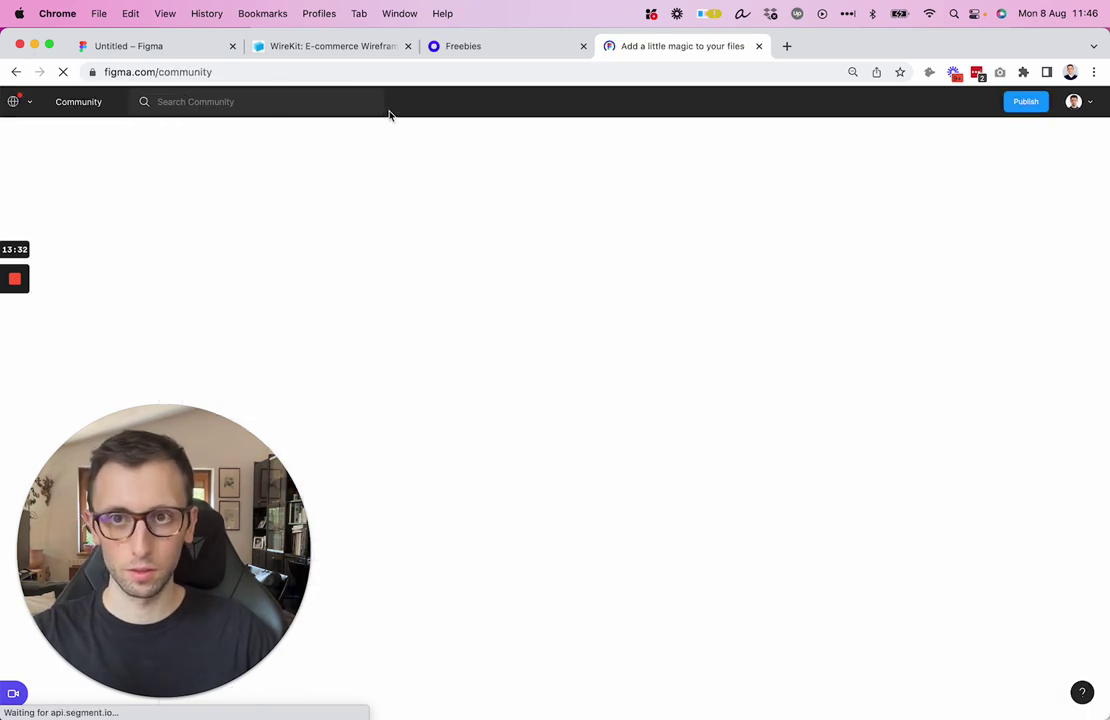
{"action": "scroll", "coordinate": [558, 340], "scroll_direction": "down", "scroll_amount": 3}
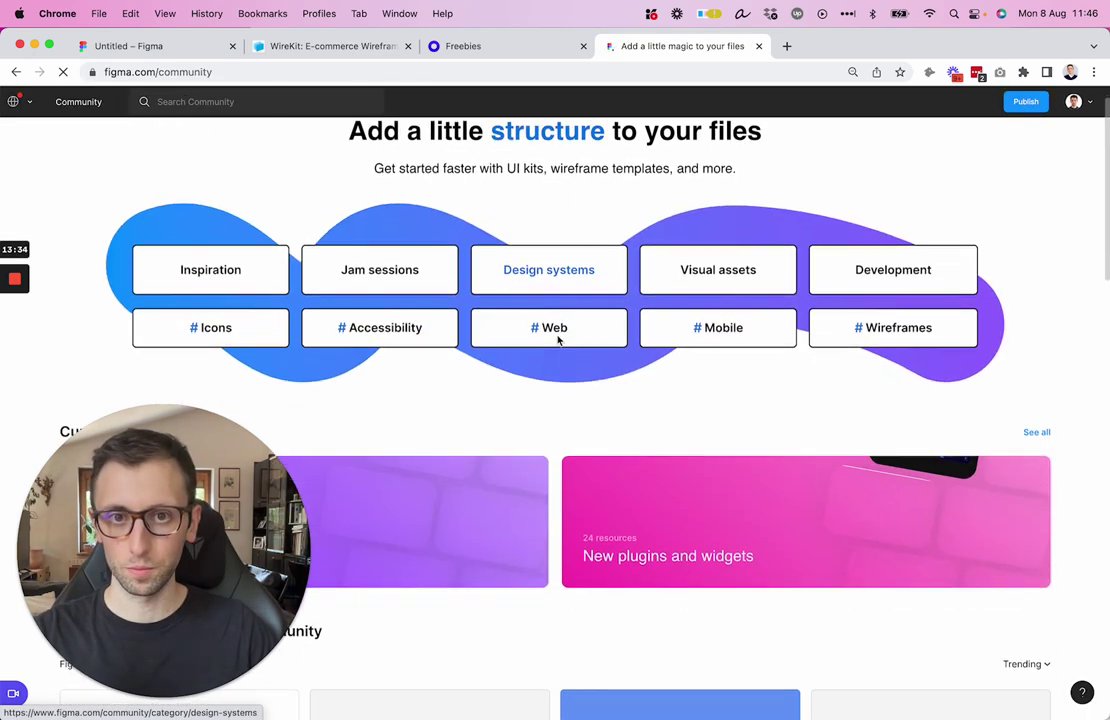
{"action": "scroll", "coordinate": [559, 340], "scroll_direction": "up", "scroll_amount": 3}
Step: Search the Figma Community for "iphone"
{"action": "left_click", "coordinate": [239, 113]}
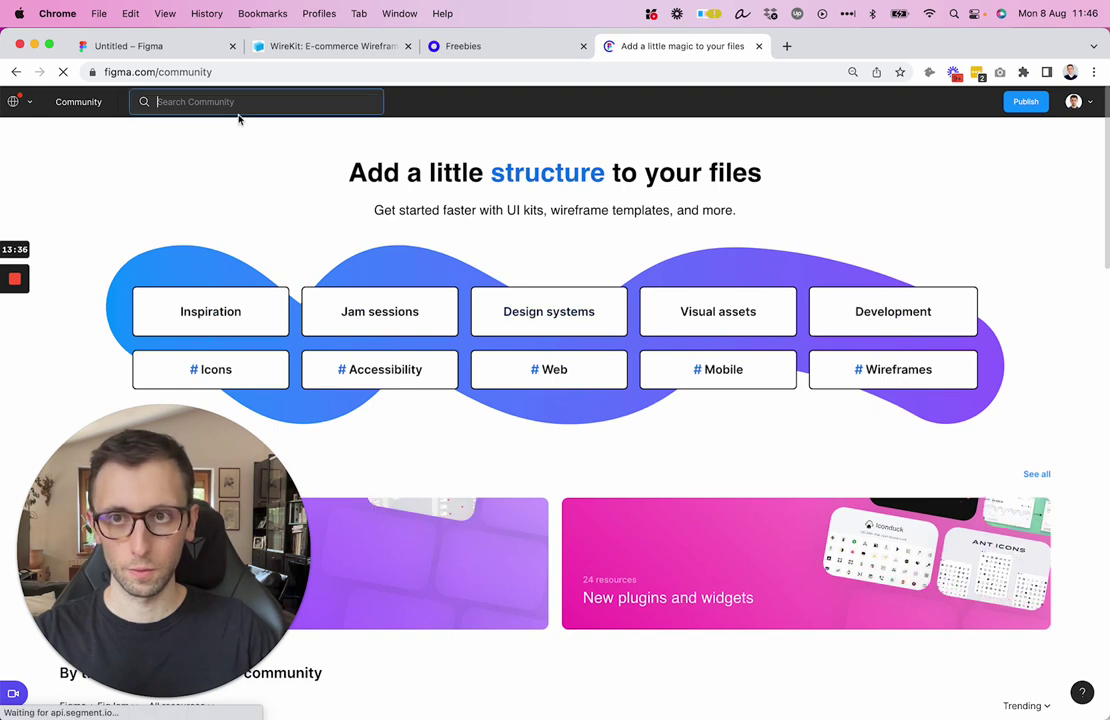
{"action": "type", "text": "iphone"}
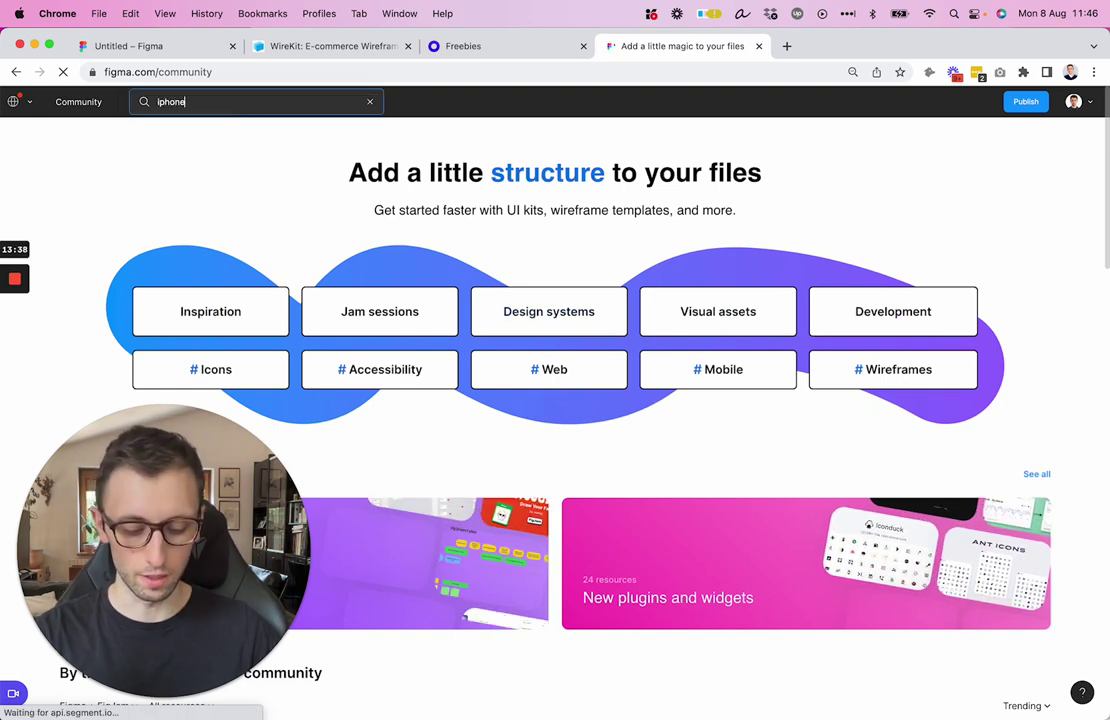
{"action": "key", "text": "Return"}
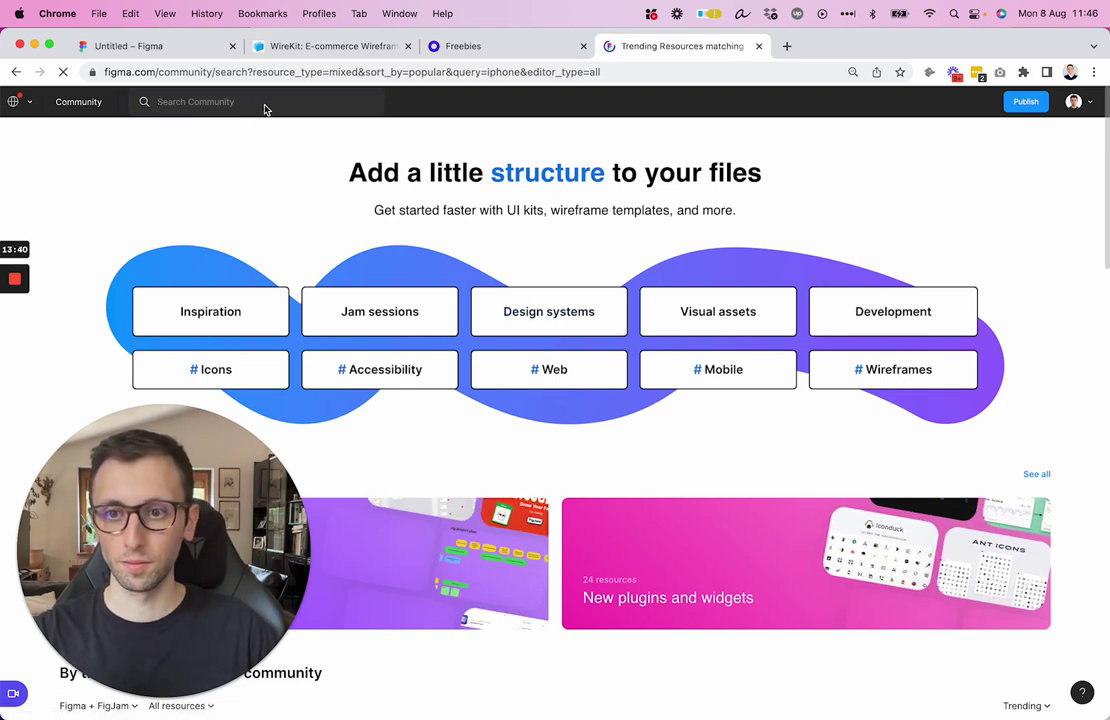
{"action": "left_click", "coordinate": [262, 104]}
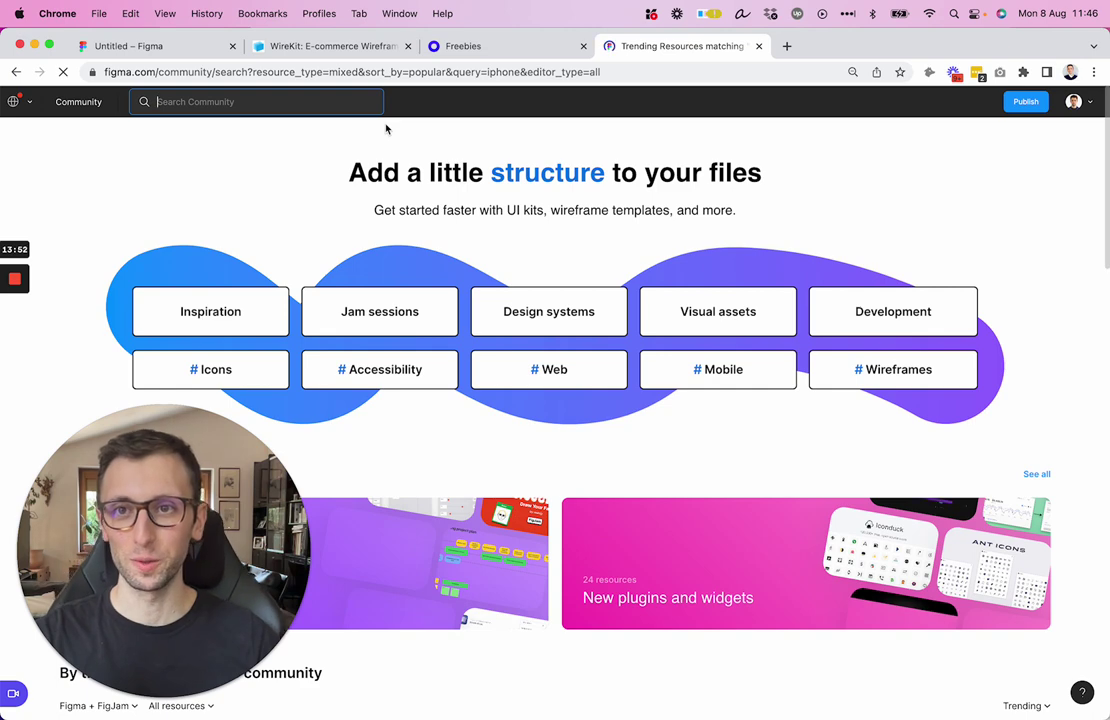
{"action": "type", "text": "io"}
{"action": "key", "text": "BackSpace"}
{"action": "key", "text": "BackSpace"}
{"action": "type", "text": "i"}
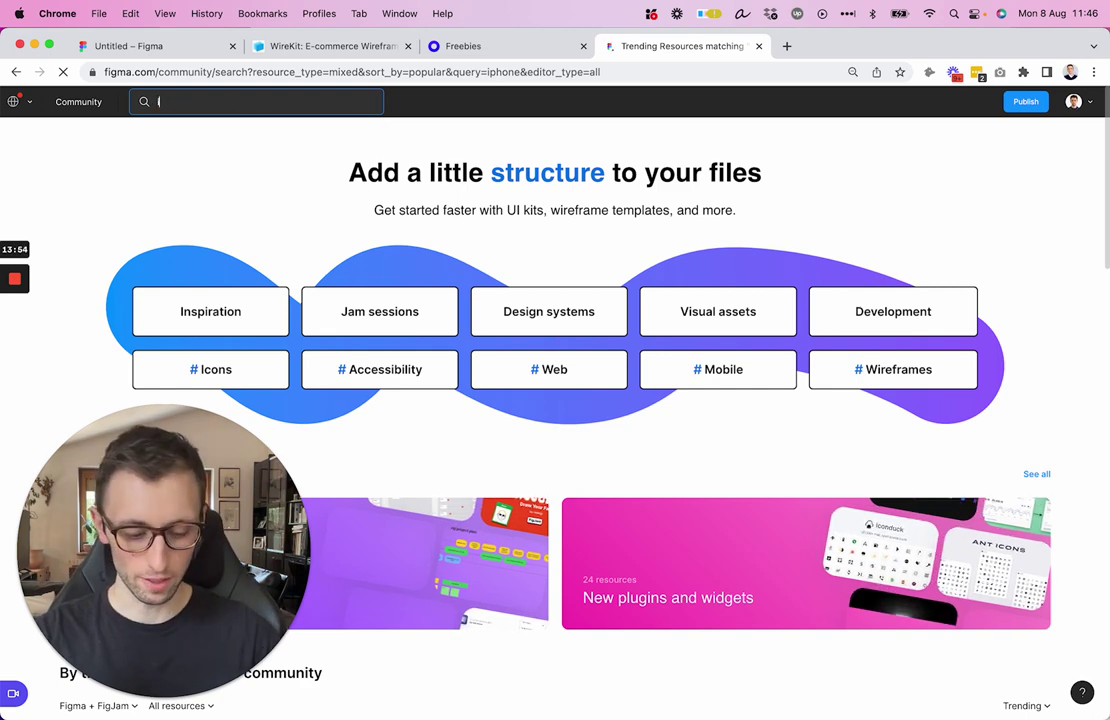
{"action": "type", "text": "iphone"}
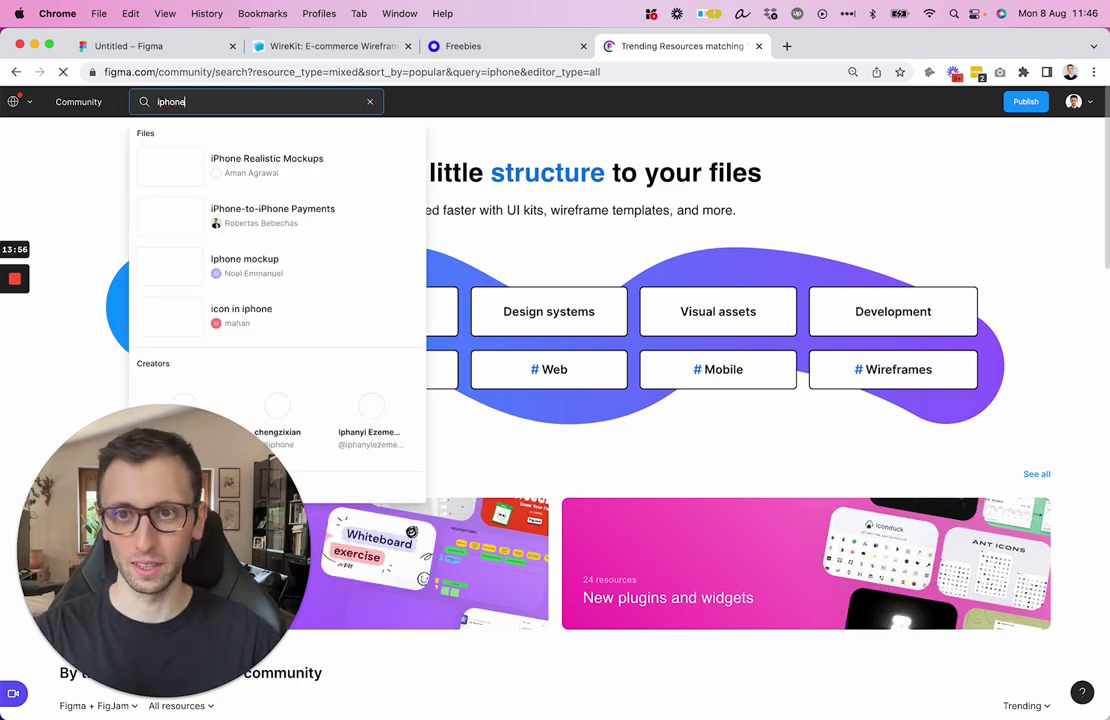
{"action": "key", "text": "Return"}
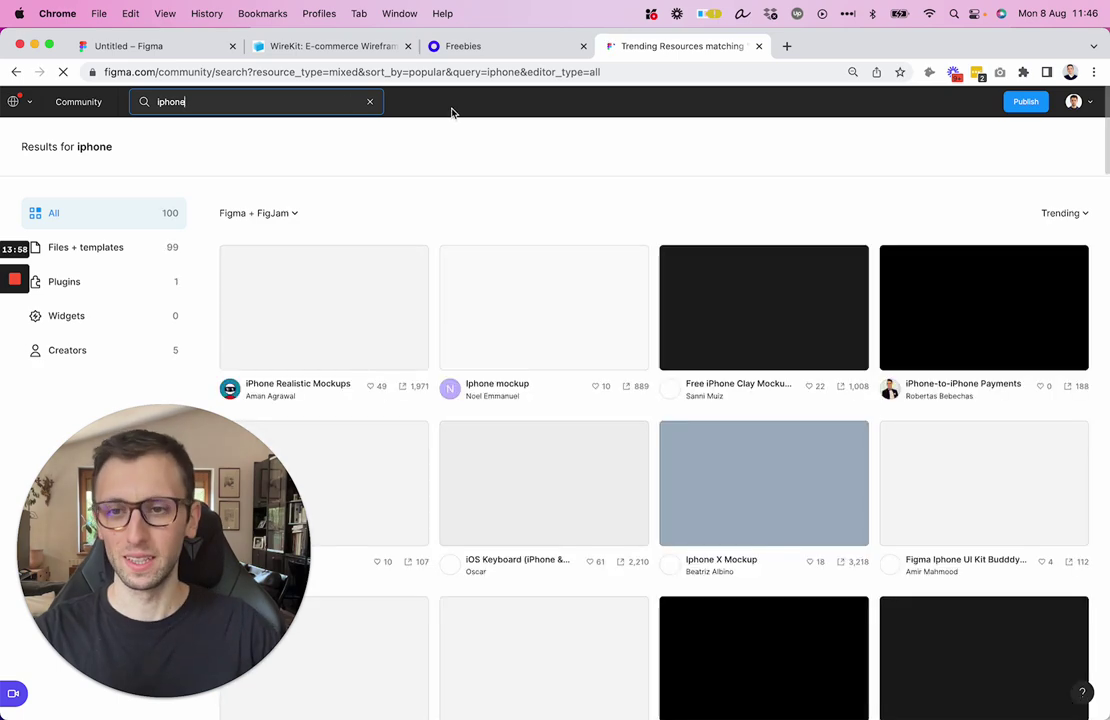
Step: Find the white iPhone Mockup file by Frames among the results and get an editable copy of it
{"action": "scroll", "coordinate": [462, 121], "scroll_direction": "down", "scroll_amount": 1}
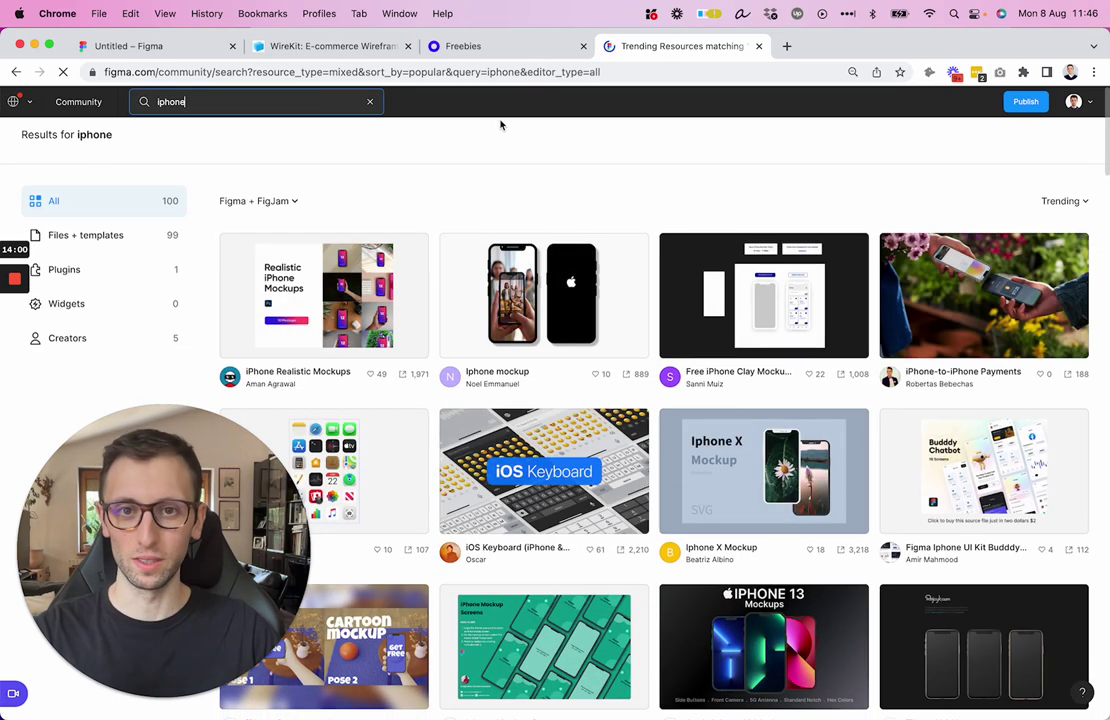
{"action": "scroll", "coordinate": [668, 176], "scroll_direction": "down", "scroll_amount": 5}
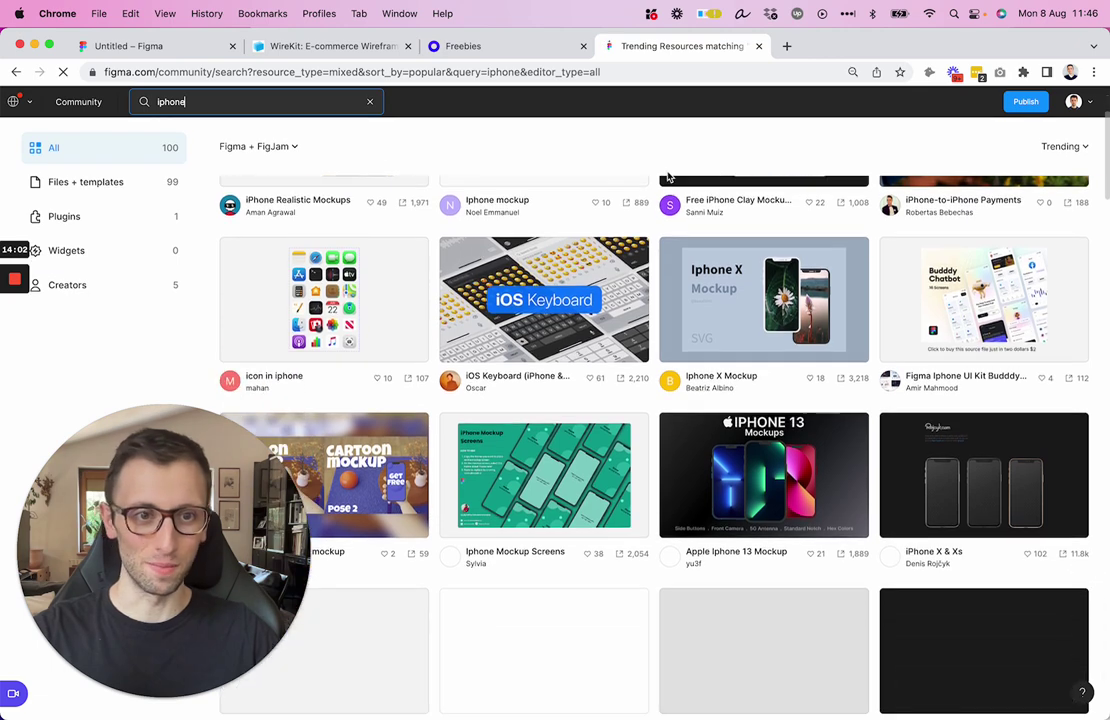
{"action": "scroll", "coordinate": [668, 176], "scroll_direction": "down", "scroll_amount": 7}
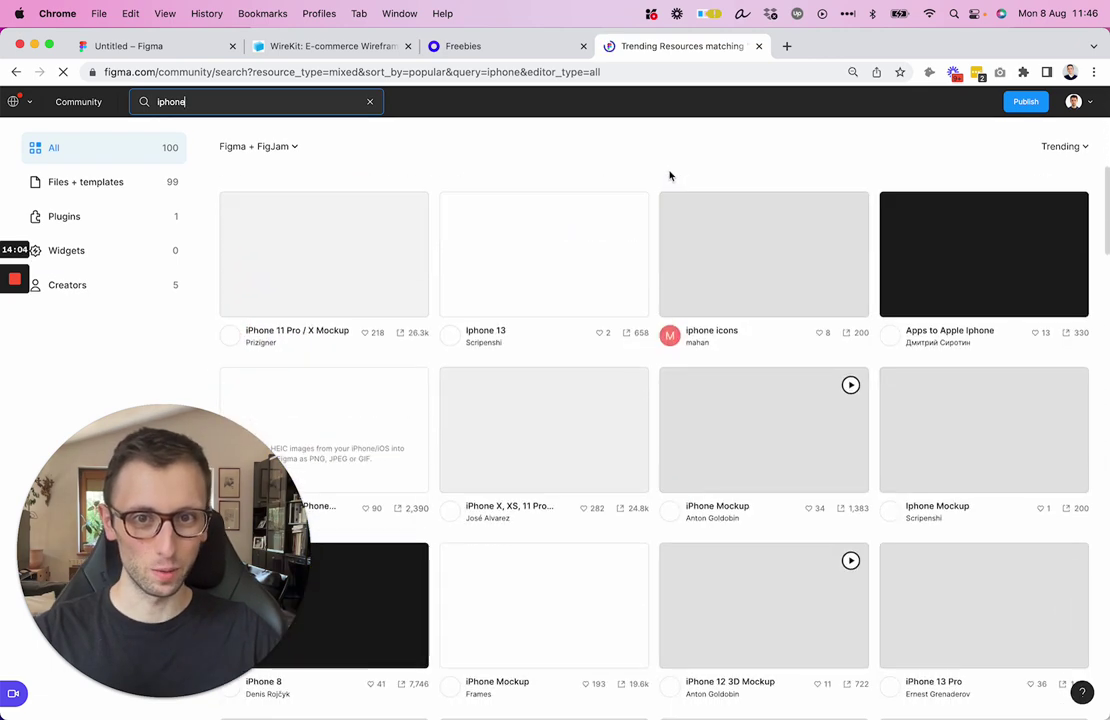
{"action": "scroll", "coordinate": [697, 205], "scroll_direction": "up", "scroll_amount": 3}
{"action": "scroll", "coordinate": [699, 203], "scroll_direction": "down", "scroll_amount": 6}
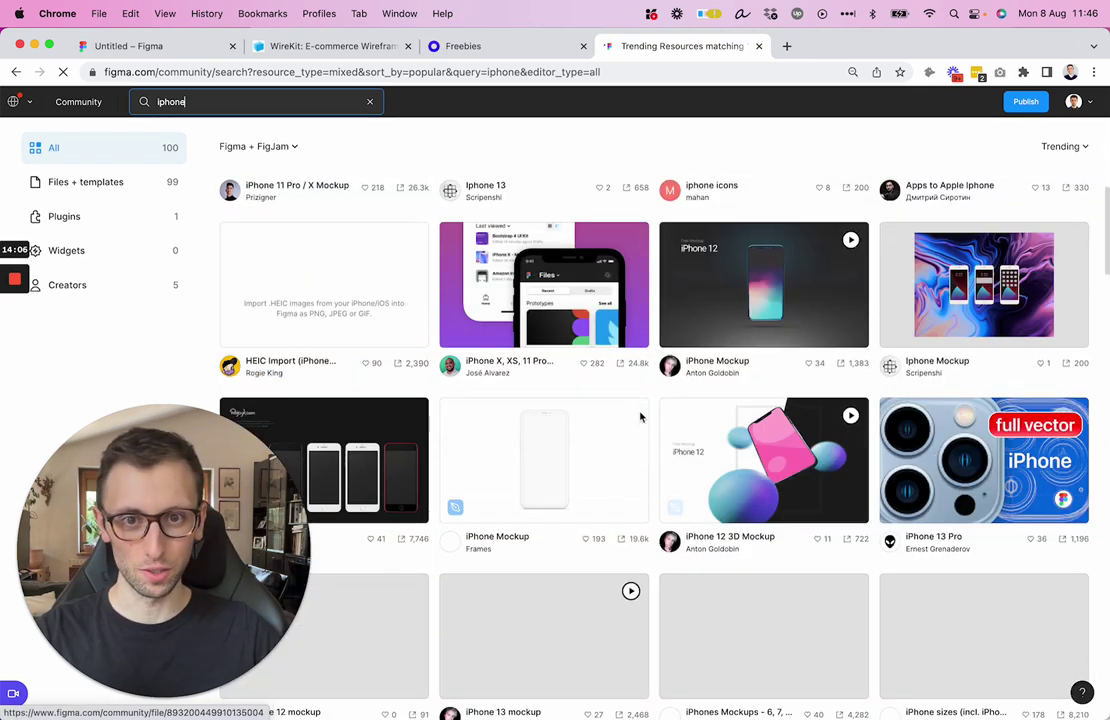
{"action": "scroll", "coordinate": [640, 415], "scroll_direction": "up", "scroll_amount": 6}
{"action": "scroll", "coordinate": [641, 415], "scroll_direction": "down", "scroll_amount": 4}
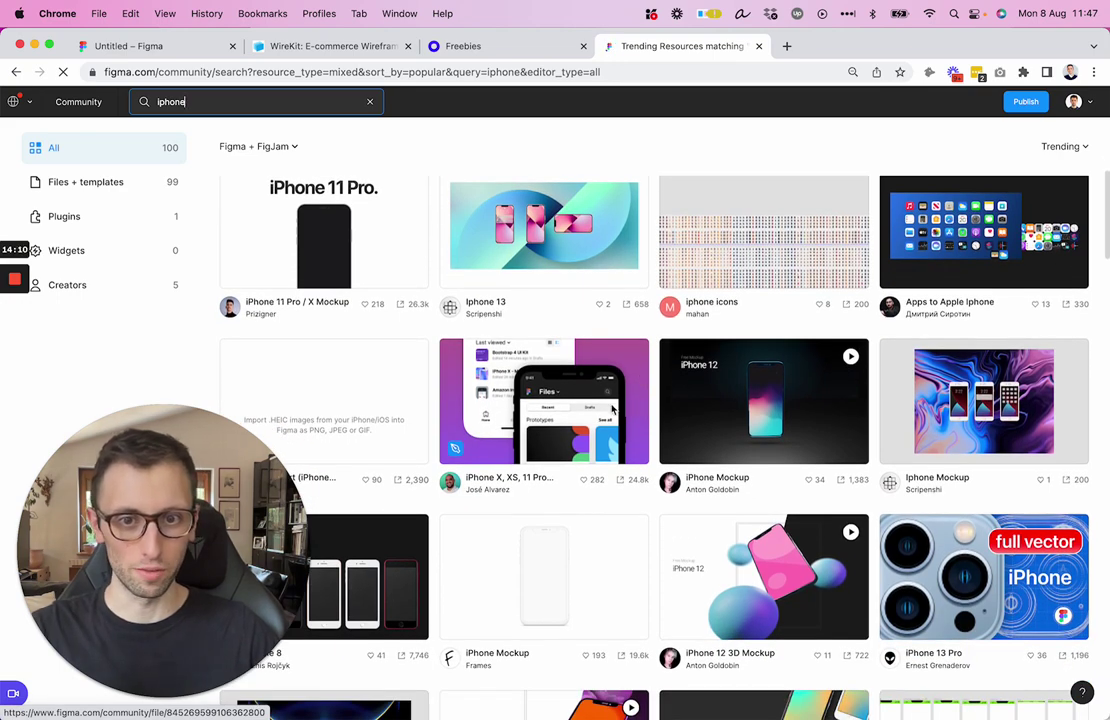
{"action": "scroll", "coordinate": [612, 408], "scroll_direction": "down", "scroll_amount": 6}
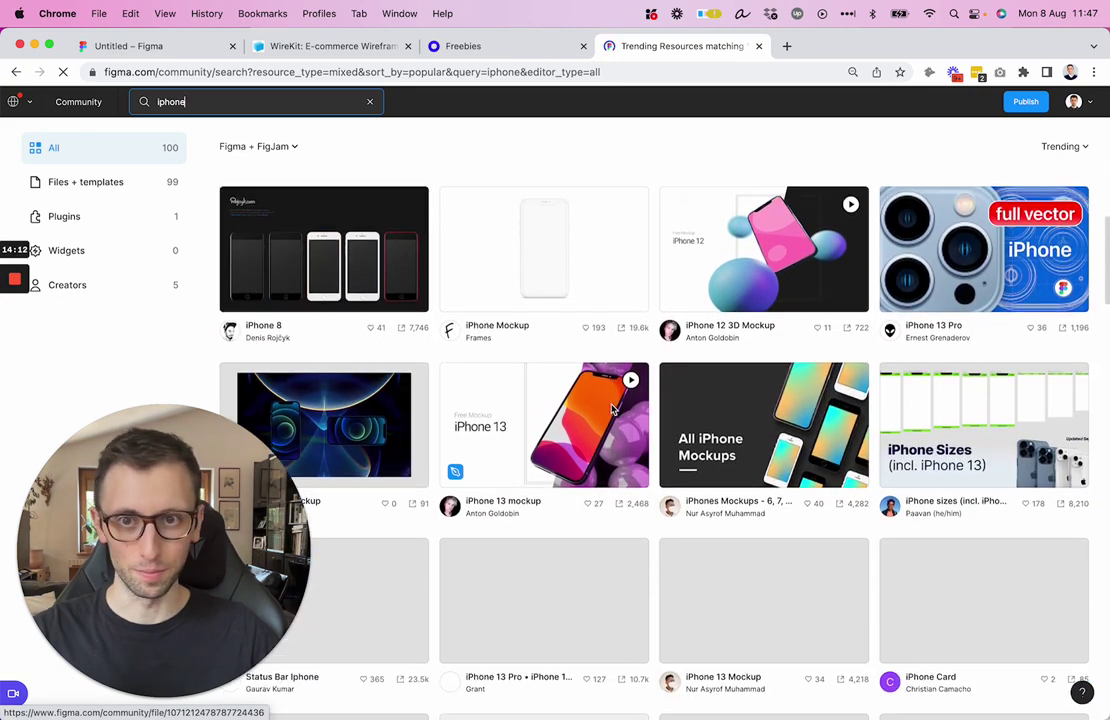
{"action": "scroll", "coordinate": [612, 408], "scroll_direction": "up", "scroll_amount": 3}
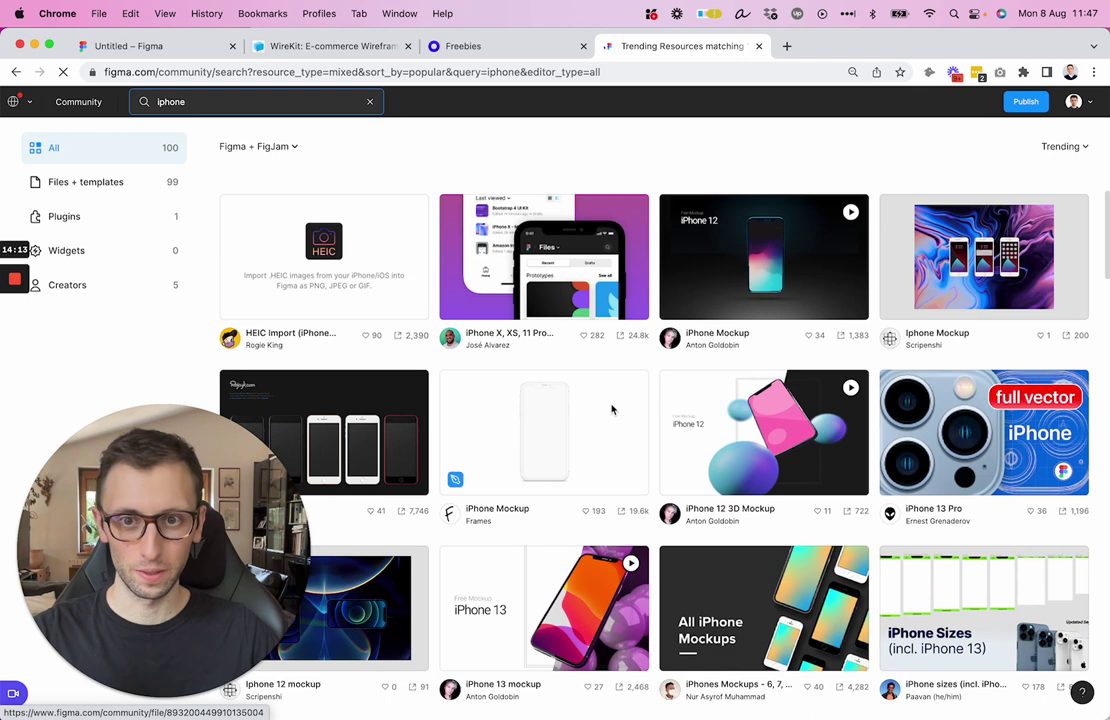
{"action": "left_click", "coordinate": [540, 427]}
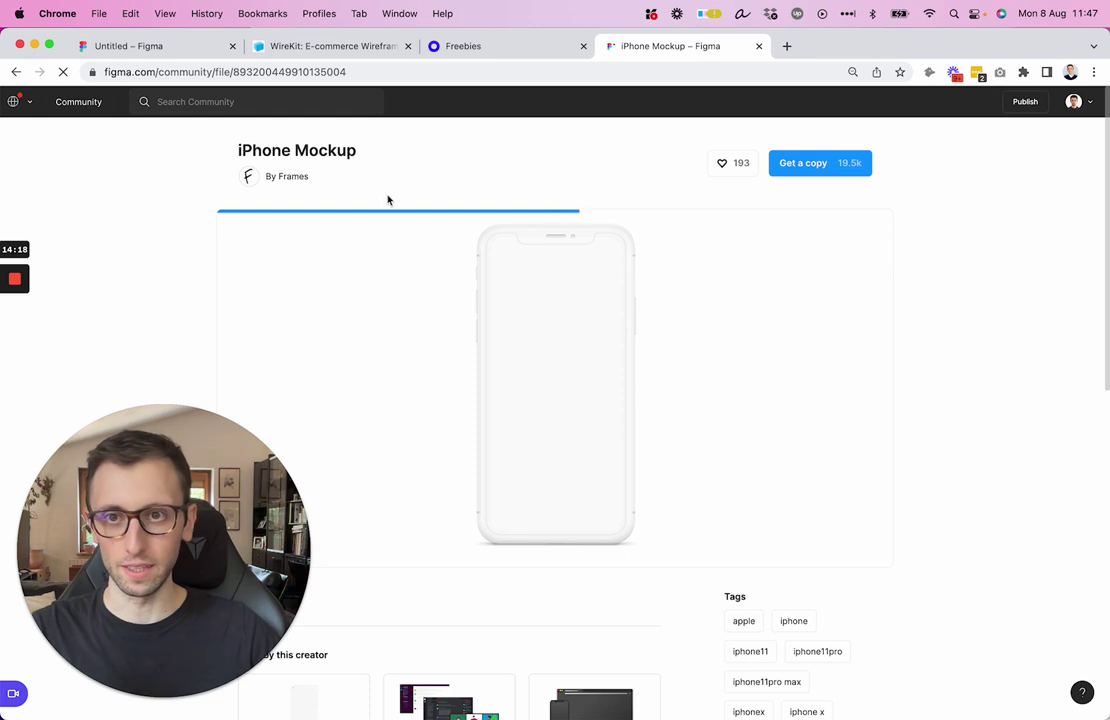
{"action": "left_click", "coordinate": [806, 175]}
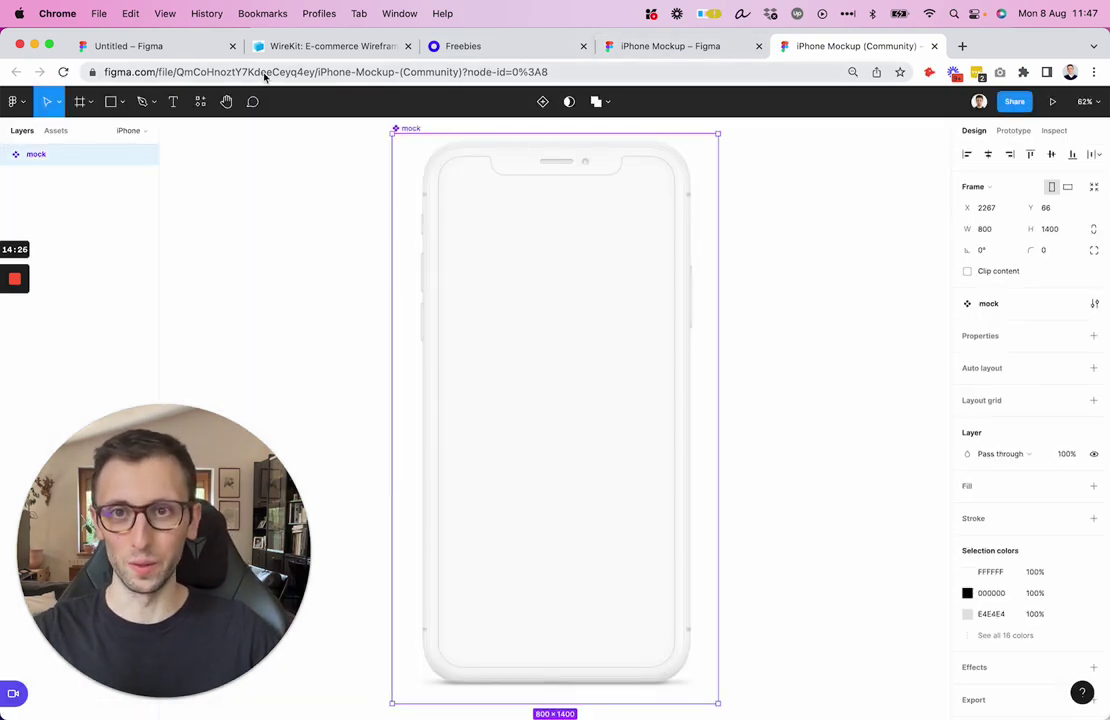
Step: Paste the mock component into the Untitled wireframe file and scale it down to 382 × 668.5 over the image placeholder
{"action": "left_click", "coordinate": [160, 48]}
{"action": "key", "text": "super+v"}
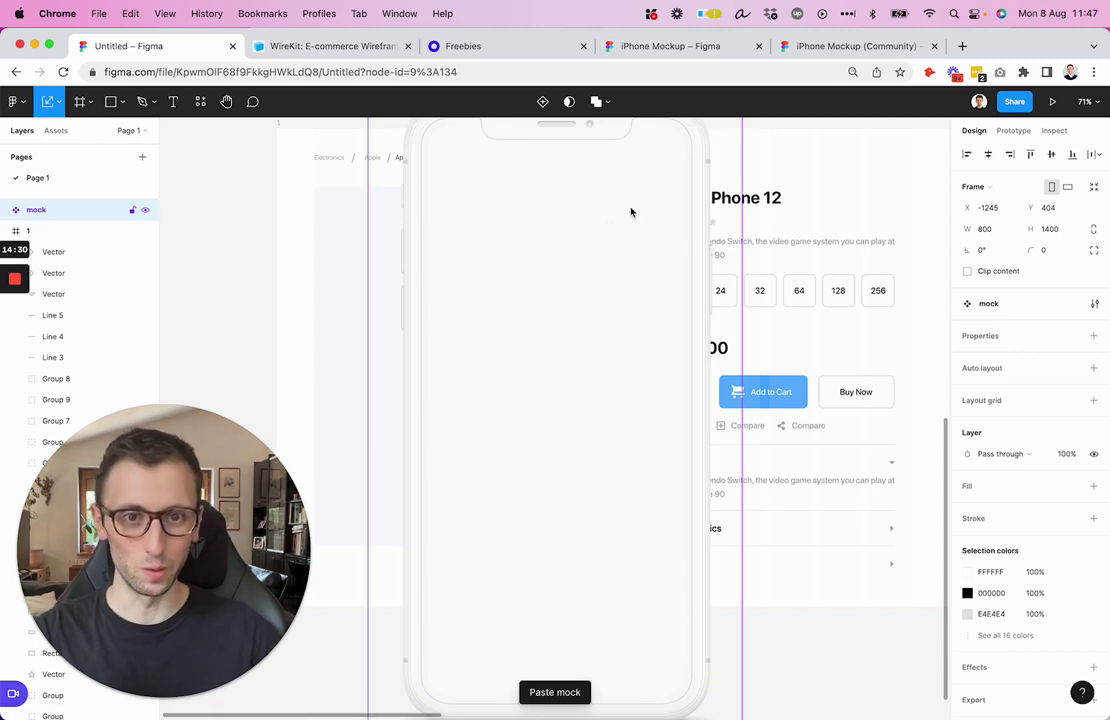
{"action": "left_click_drag", "start_coordinate": [744, 257], "coordinate": [645, 256]}
{"action": "left_click_drag", "start_coordinate": [558, 340], "coordinate": [504, 286]}
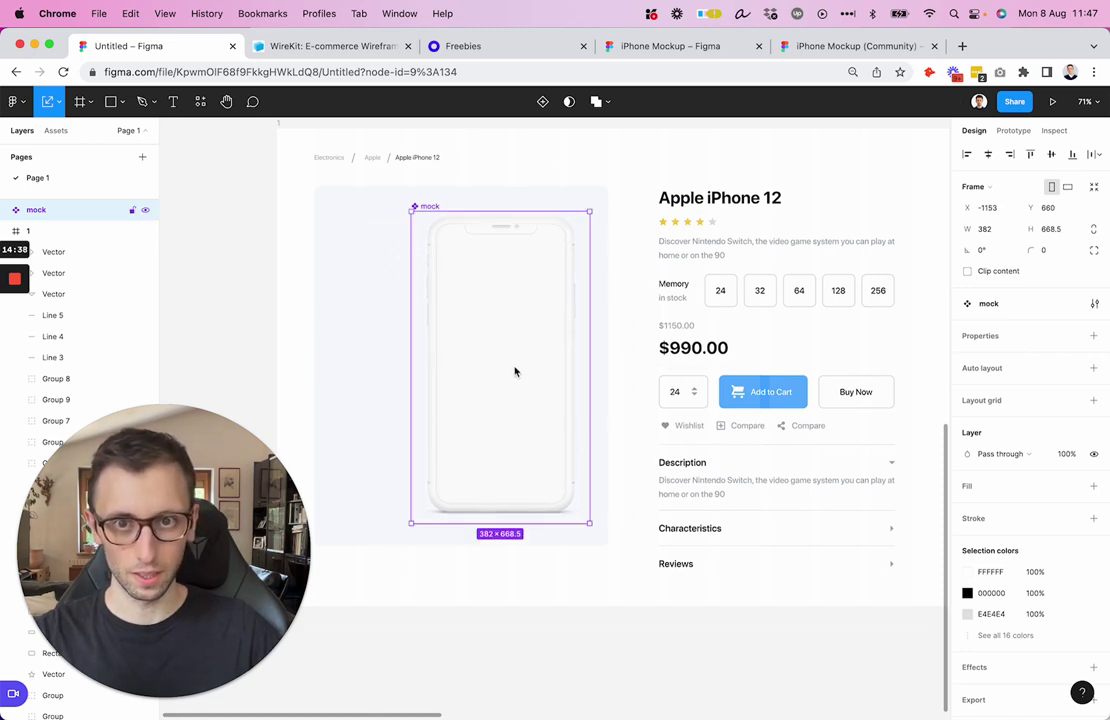
Step: Place an instance of the phone mockup inside the page frame, toward the right side of the image placeholder
{"action": "scroll", "coordinate": [515, 371], "scroll_direction": "down", "scroll_amount": 5}
{"action": "left_click_drag", "start_coordinate": [515, 371], "coordinate": [493, 359]}
{"action": "key", "text": "shift+2"}
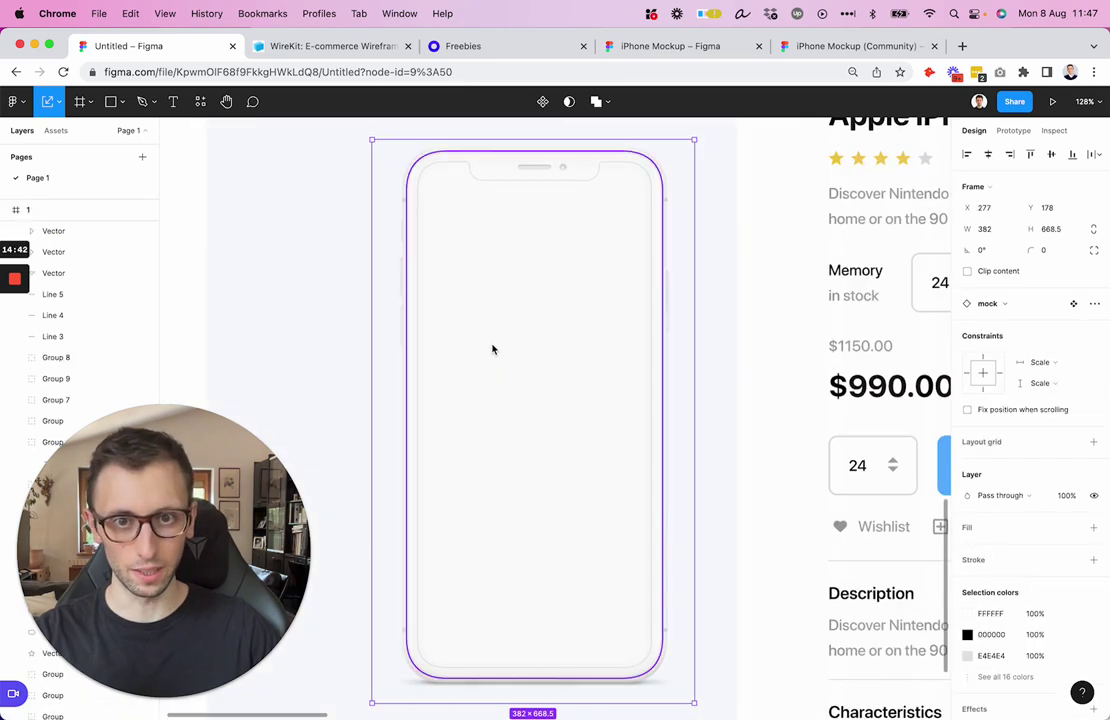
{"action": "scroll", "coordinate": [492, 349], "scroll_direction": "down", "scroll_amount": 2}
{"action": "key", "text": "Up"}
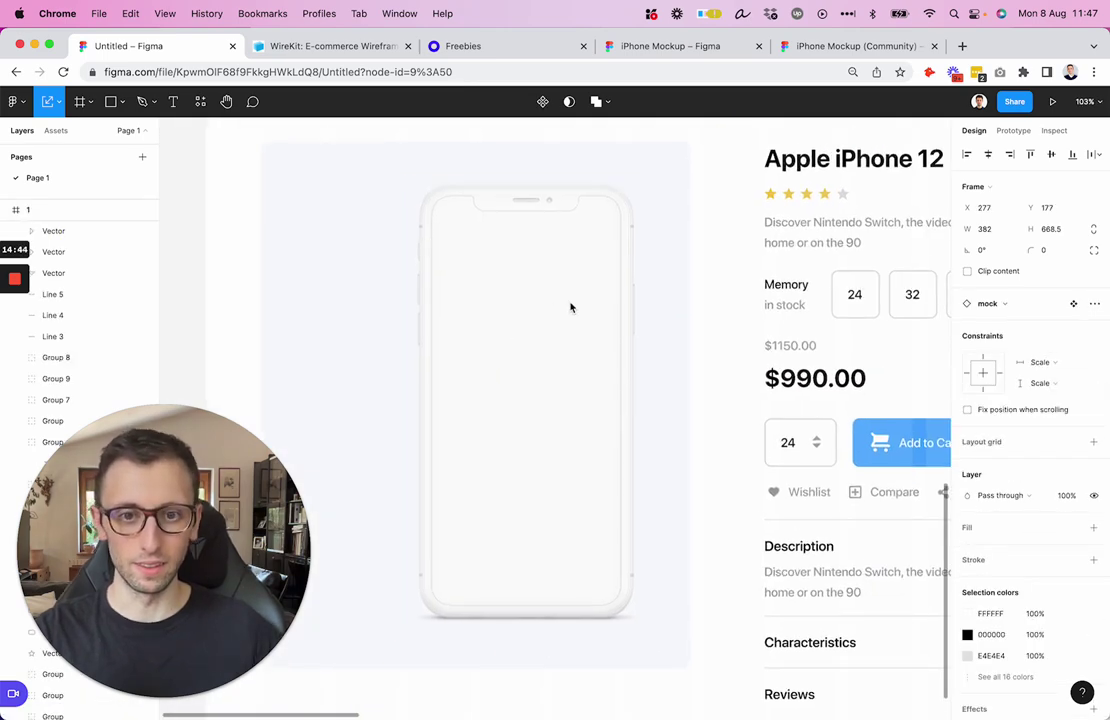
{"action": "key", "text": "shift+Down"}
{"action": "key", "text": "shift+Right"}
Step: Duplicate the placeholder rectangle, shrink the copy to a 124 × 124 square in the placeholder's upper-left corner, and fill it with FFFFFF
{"action": "key", "text": "super+v"}
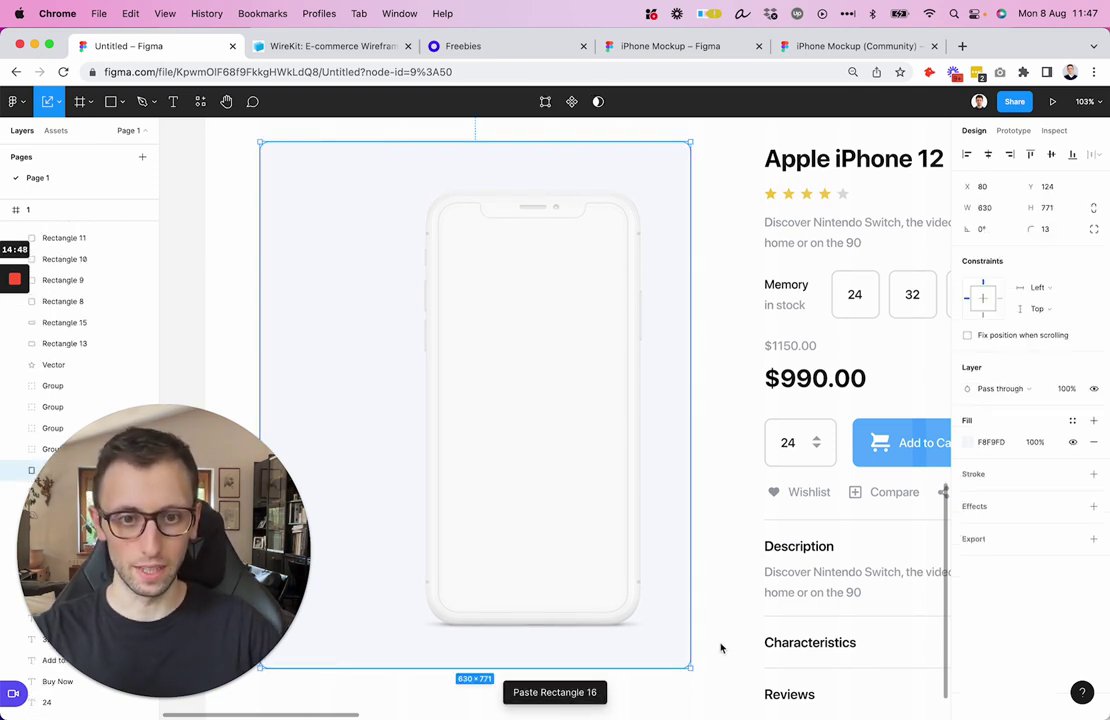
{"action": "left_click_drag", "start_coordinate": [620, 598], "coordinate": [344, 226]}
{"action": "key", "text": "i"}
{"action": "left_click", "coordinate": [235, 193]}
Step: Duplicate the white square downward twice with even spacing to form a column of three thumbnails
{"action": "left_click_drag", "start_coordinate": [306, 180], "coordinate": [317, 295]}
{"action": "key", "text": "super+d"}
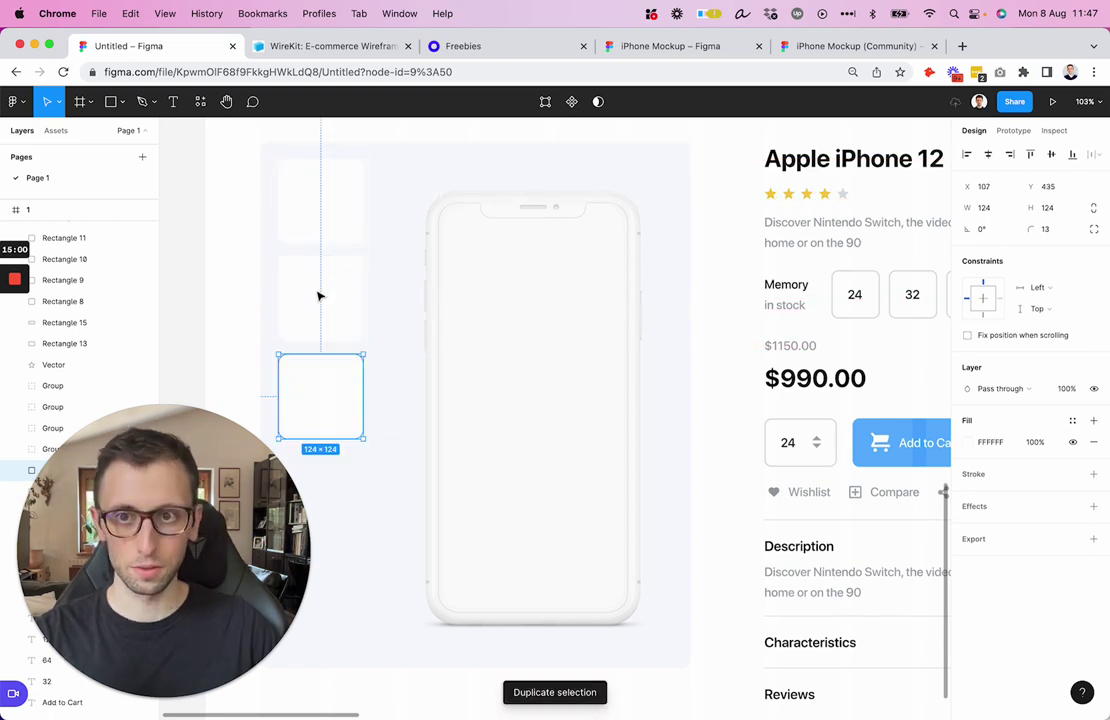
{"action": "left_click", "coordinate": [248, 253]}
Step: Move the phone mockup up to Y 177 within the image placeholder
{"action": "scroll", "coordinate": [248, 253], "scroll_direction": "down", "scroll_amount": 5}
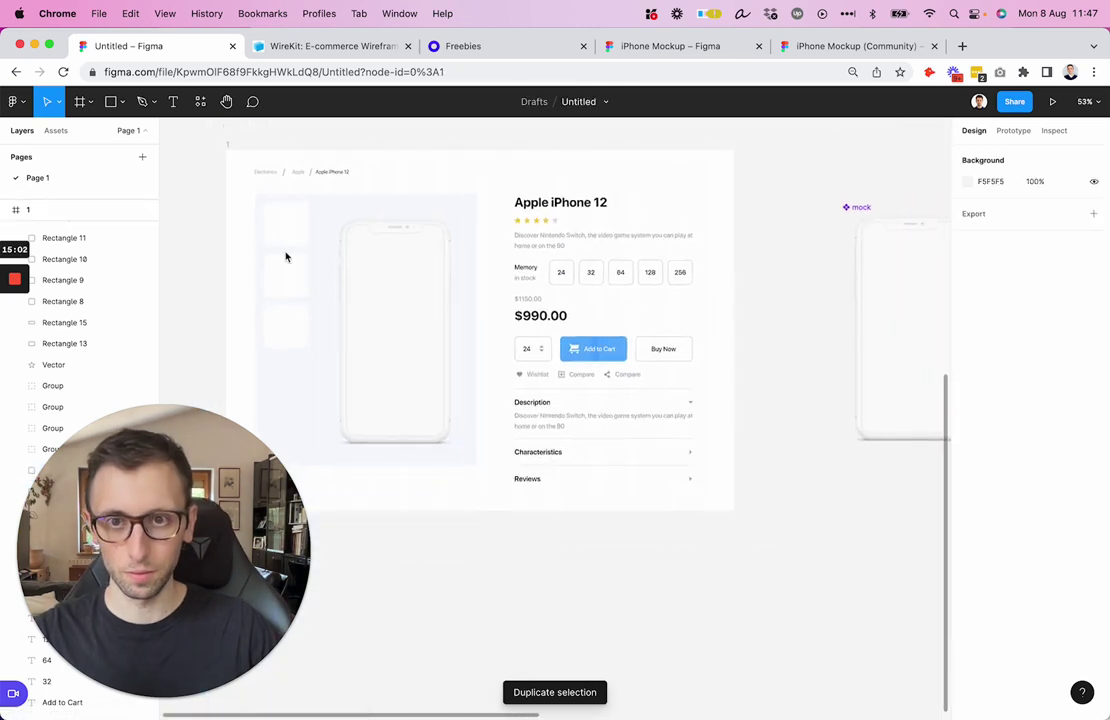
{"action": "left_click", "coordinate": [383, 265]}
{"action": "key", "text": "shift+Up"}
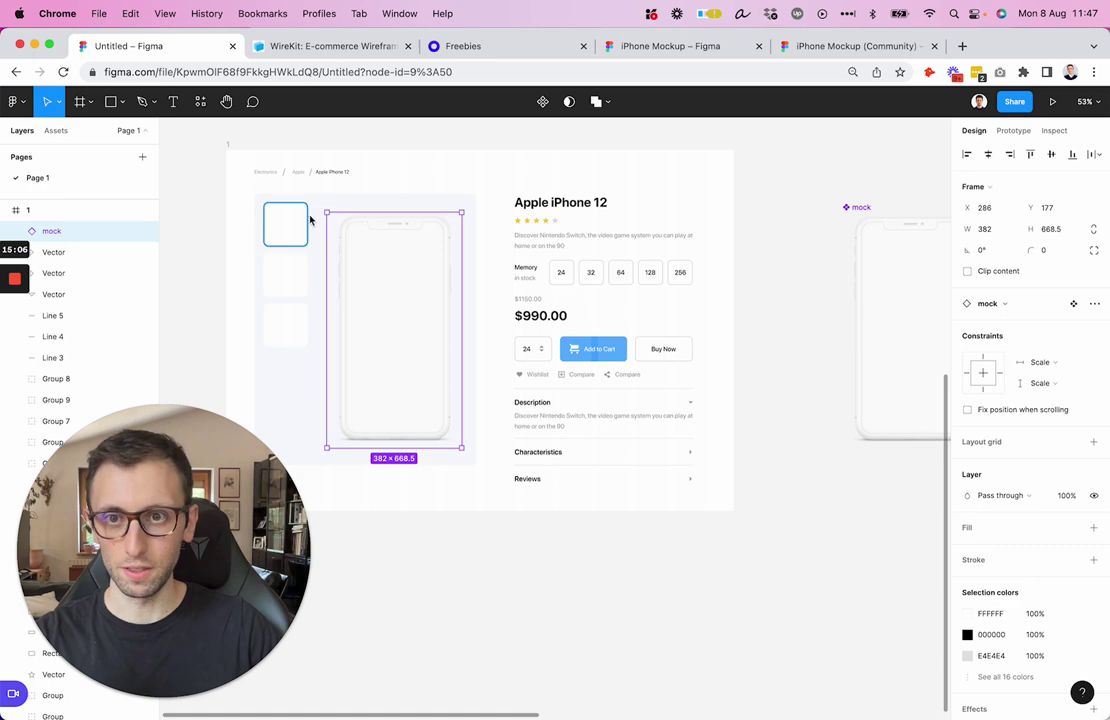
Step: Apply the memory option box's style, a 2 px DDDEE0 inside stroke with hidden fill, to the image placeholder and its three thumbnails
{"action": "key", "text": "super+a"}
{"action": "left_click", "coordinate": [562, 273]}
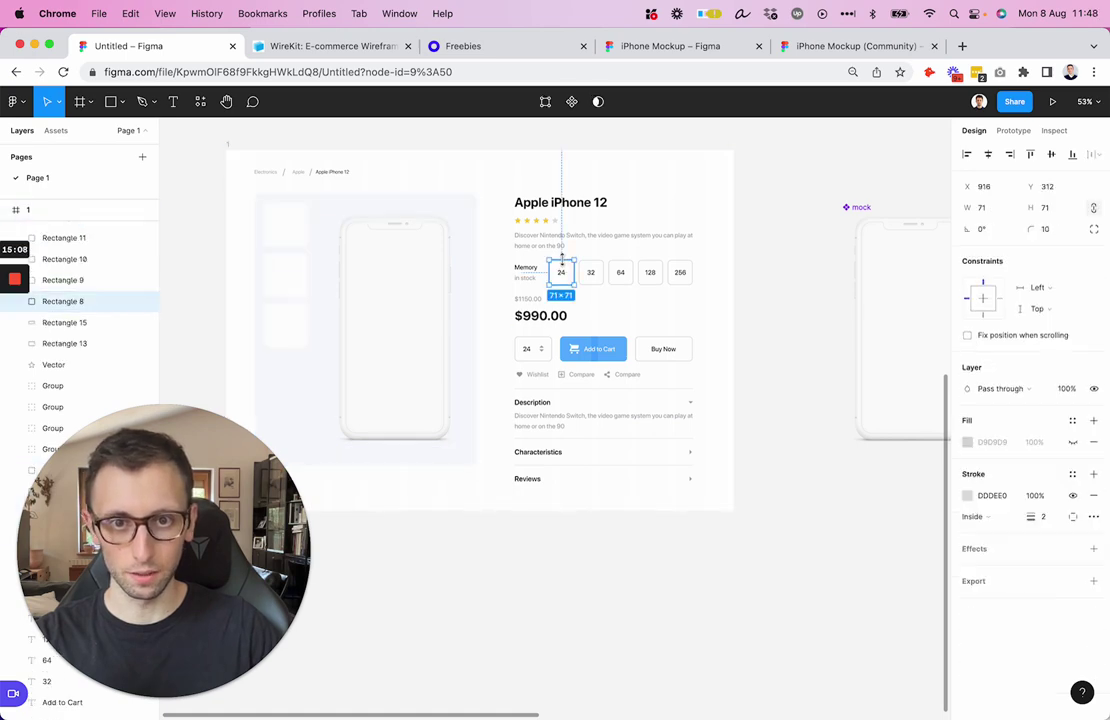
{"action": "scroll", "coordinate": [575, 255], "scroll_direction": "up", "scroll_amount": 5}
{"action": "scroll", "coordinate": [575, 255], "scroll_direction": "left", "scroll_amount": 4}
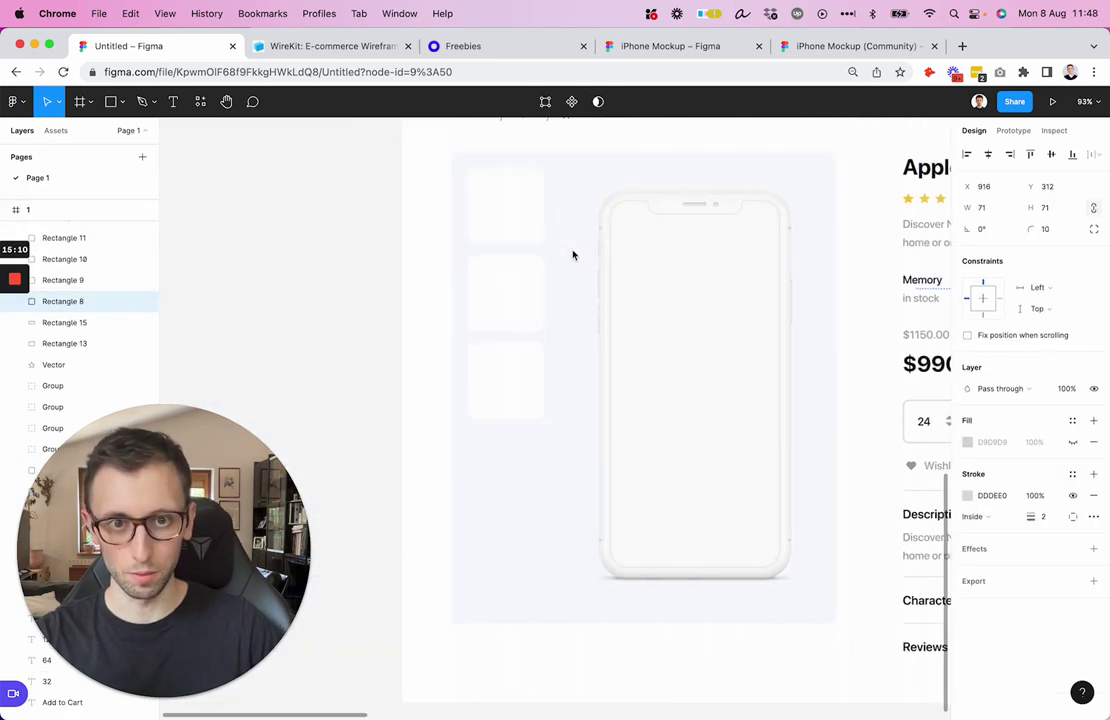
{"action": "scroll", "coordinate": [573, 253], "scroll_direction": "right", "scroll_amount": 2}
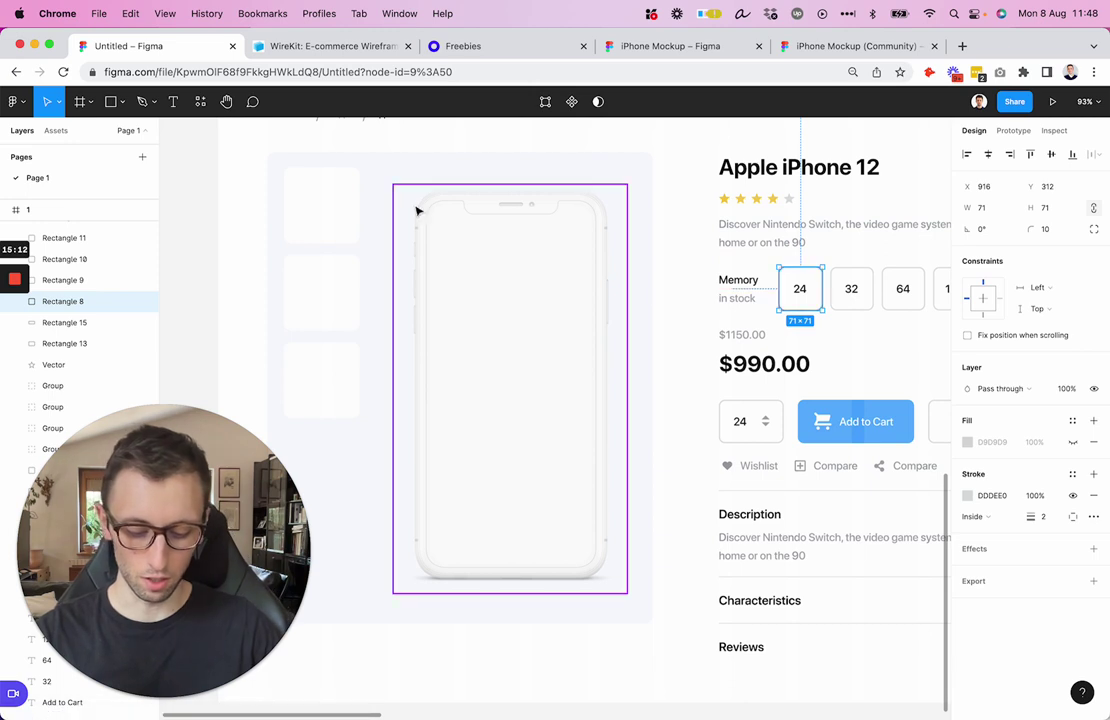
{"action": "left_click_drag", "start_coordinate": [250, 150], "coordinate": [374, 397]}
{"action": "left_click", "coordinate": [245, 280]}
{"action": "scroll", "coordinate": [245, 280], "scroll_direction": "down", "scroll_amount": 5}
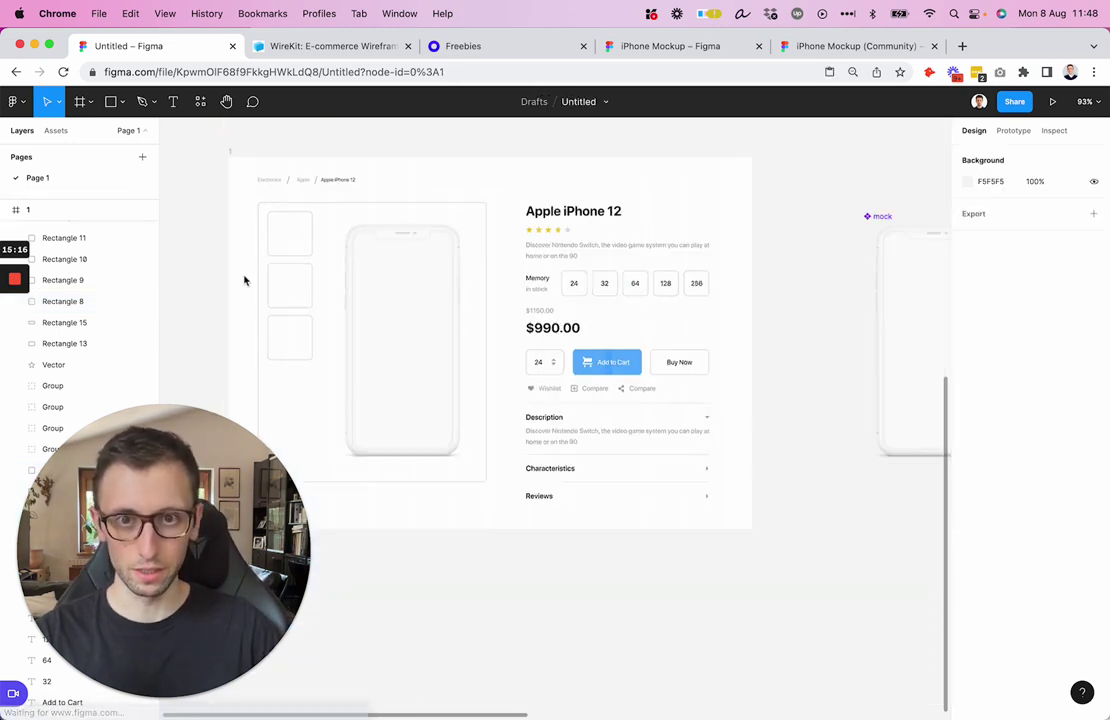
Step: Nudge the phone mockup horizontally to X 278 and deselect it
{"action": "left_click", "coordinate": [377, 287]}
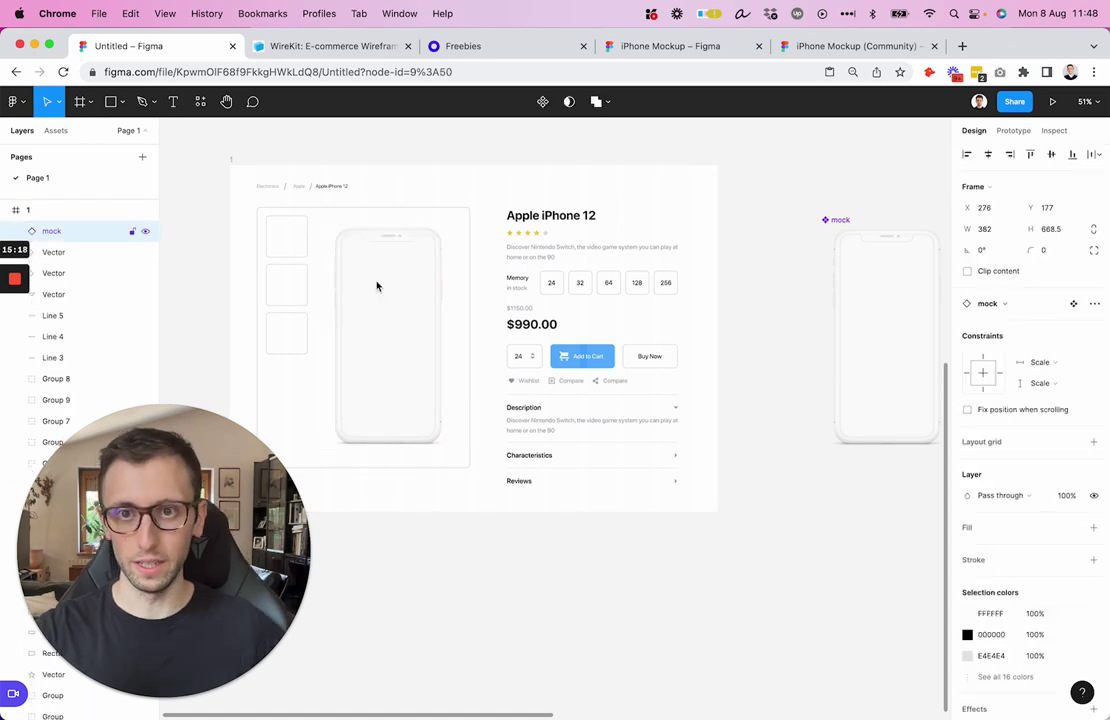
{"action": "key", "text": "Left"}
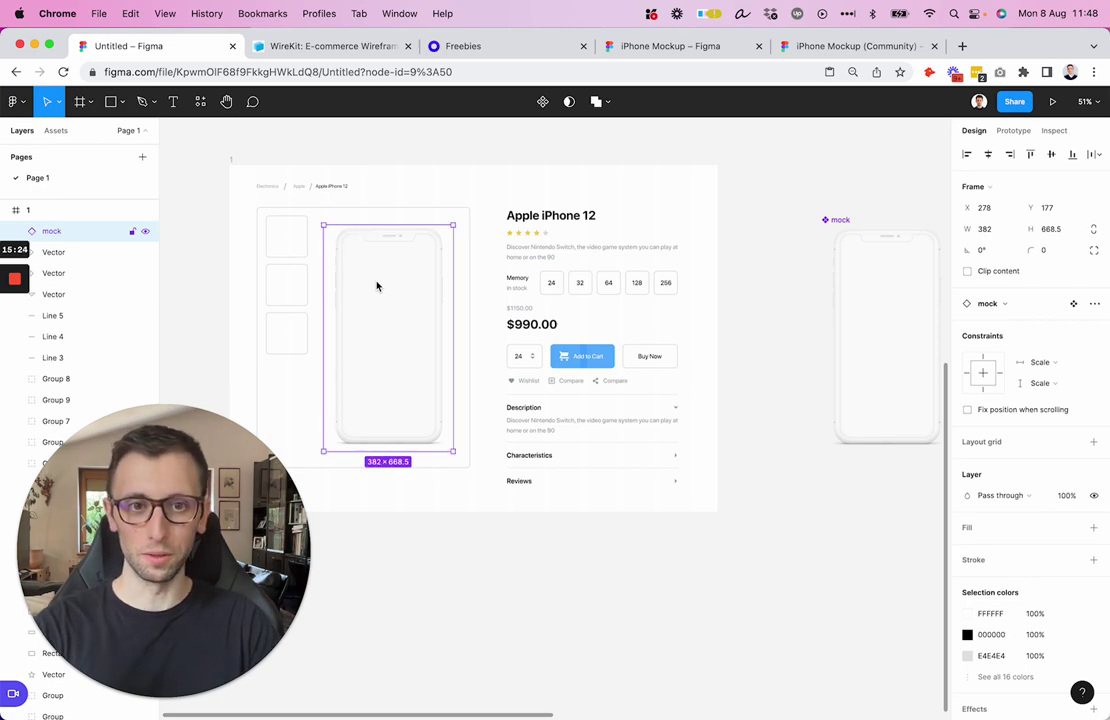
{"action": "key", "text": "Escape"}
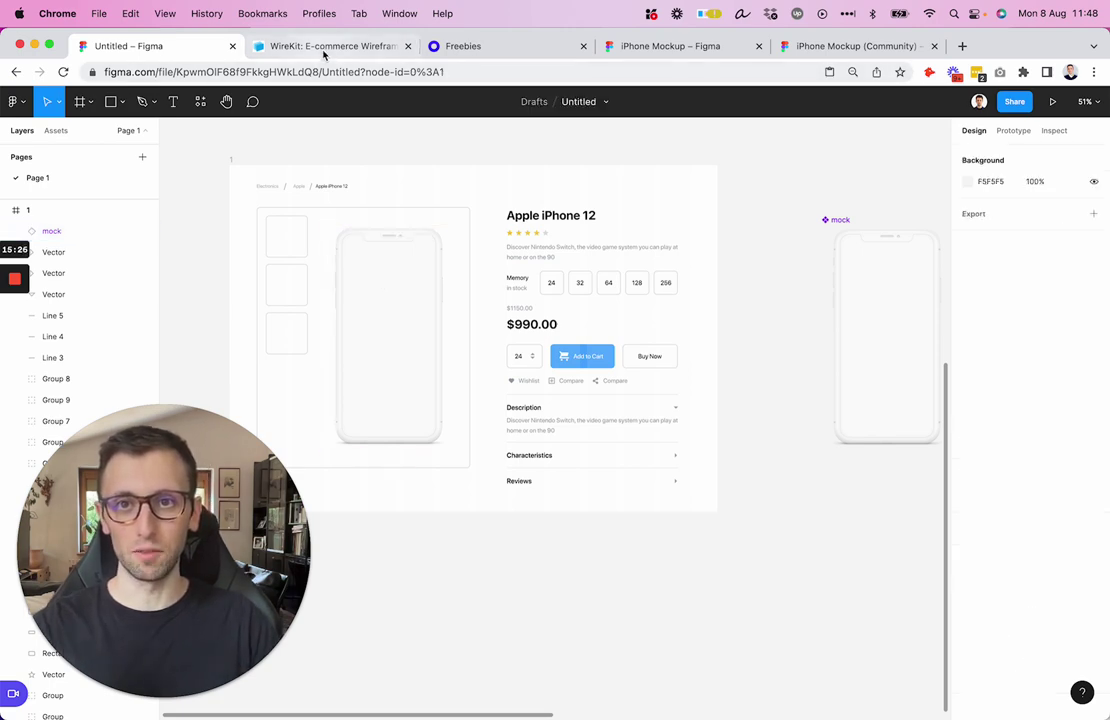
Step: Review the WireKit reference page's sample layouts for comparison and return to the Untitled wireframe in Figma
{"action": "left_click", "coordinate": [323, 48]}
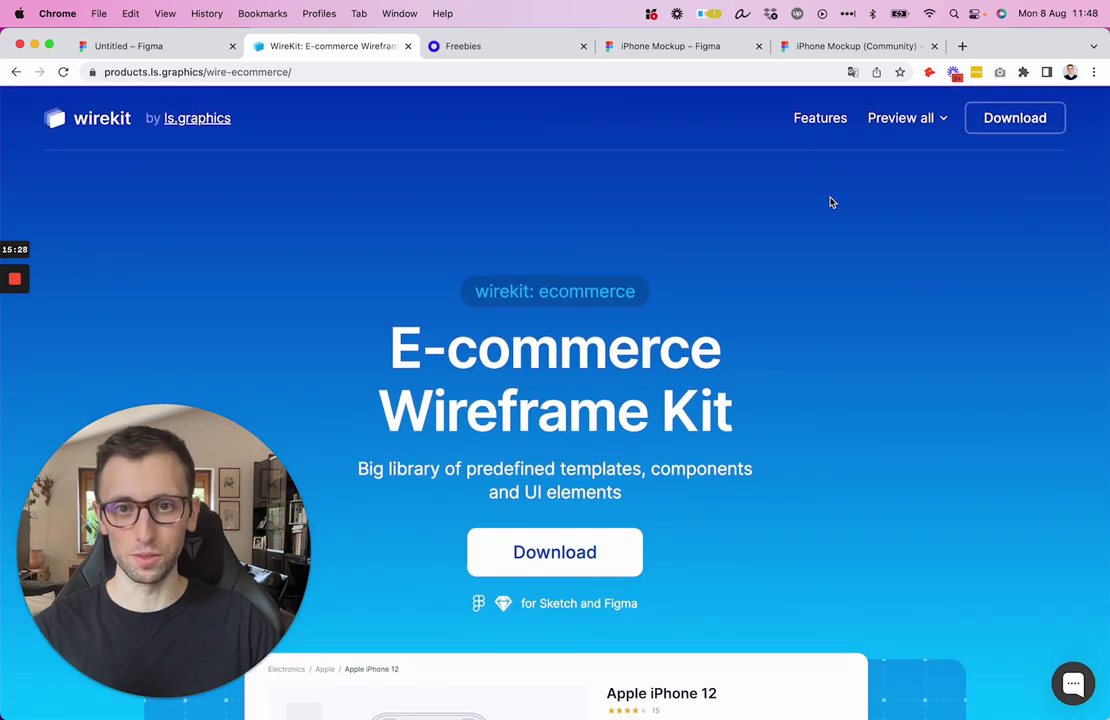
{"action": "scroll", "coordinate": [828, 200], "scroll_direction": "down", "scroll_amount": 1}
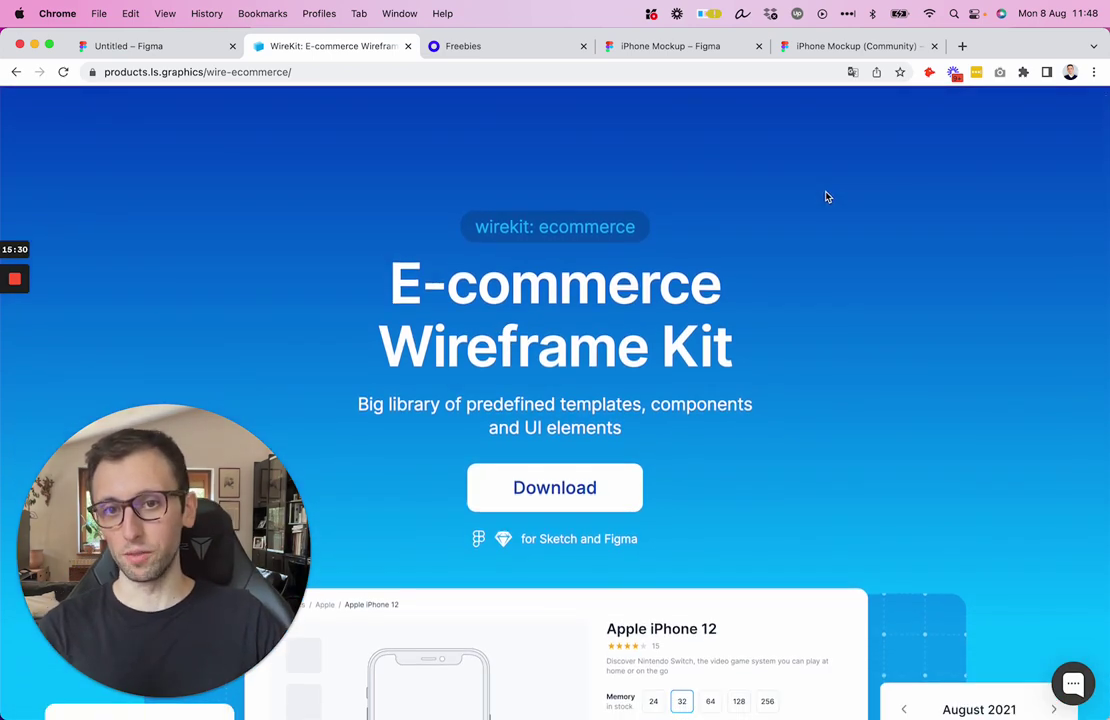
{"action": "scroll", "coordinate": [826, 197], "scroll_direction": "down", "scroll_amount": 3}
{"action": "scroll", "coordinate": [826, 197], "scroll_direction": "down", "scroll_amount": 10}
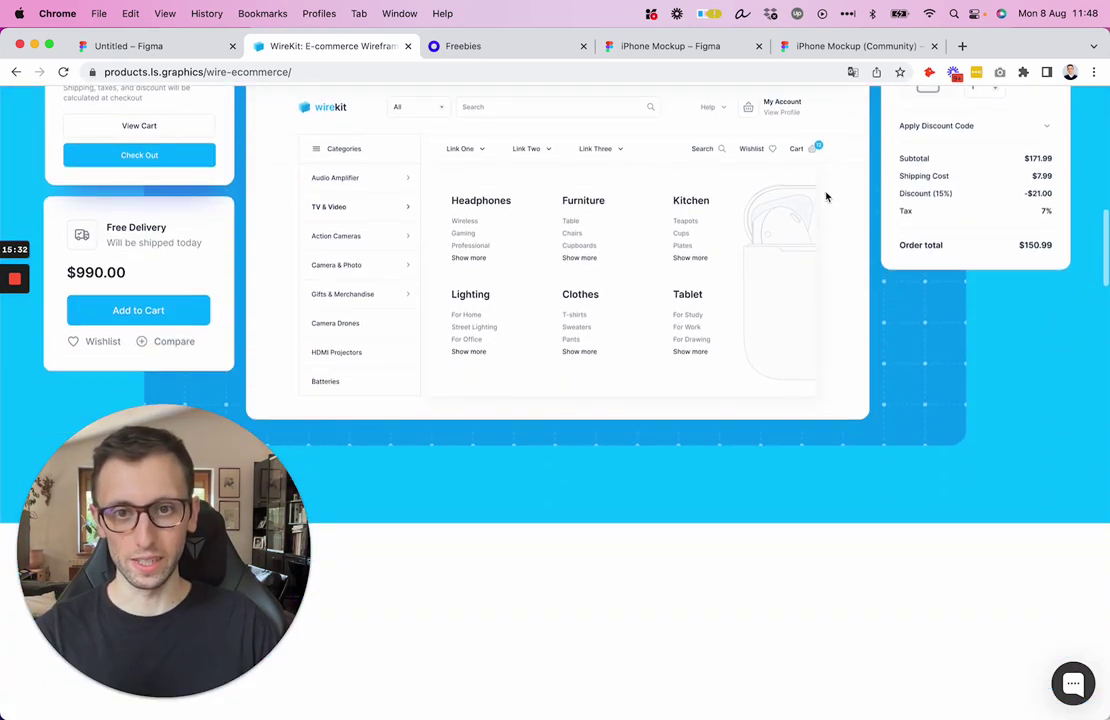
{"action": "scroll", "coordinate": [826, 197], "scroll_direction": "down", "scroll_amount": 8}
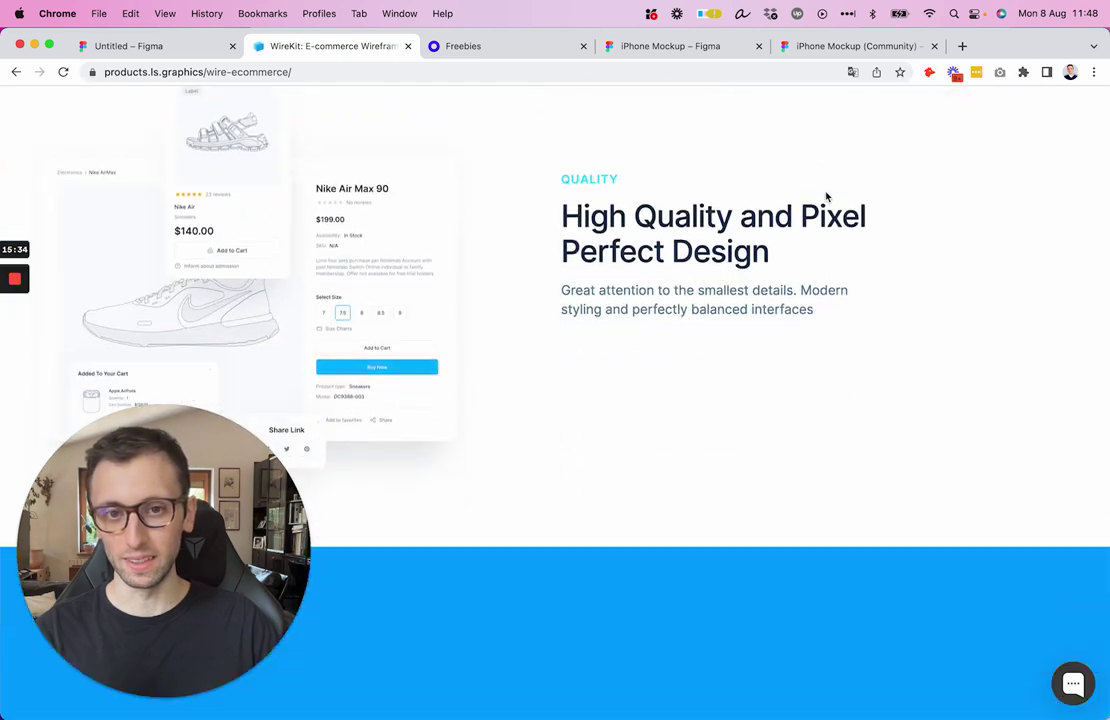
{"action": "left_click", "coordinate": [155, 50]}
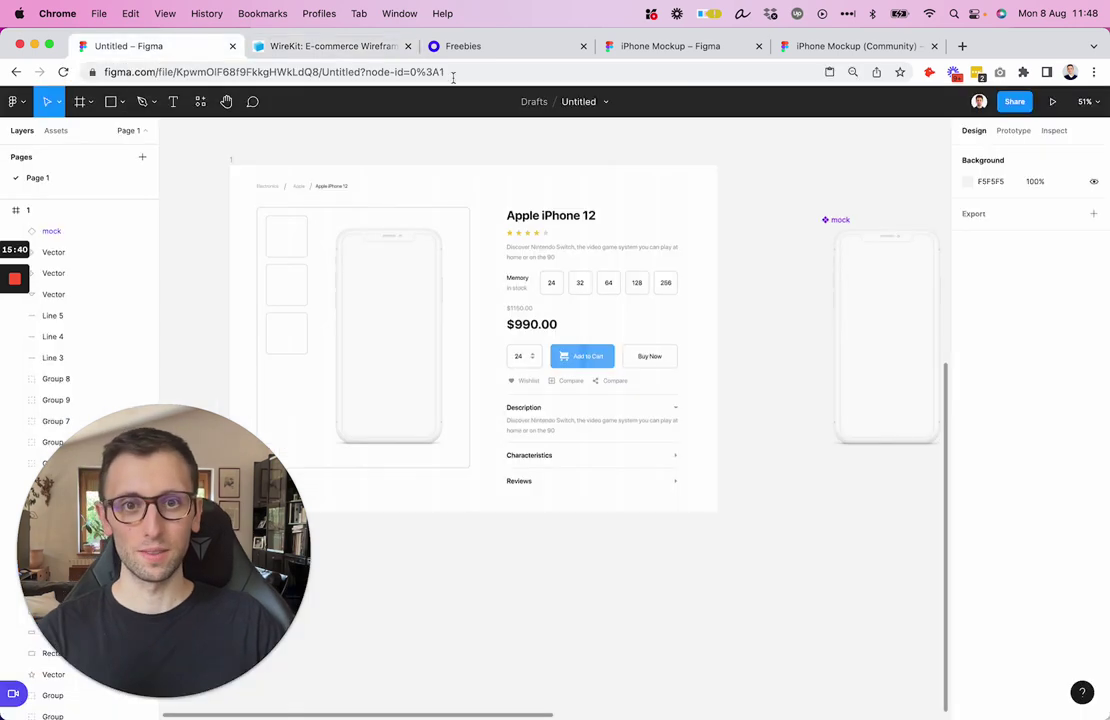